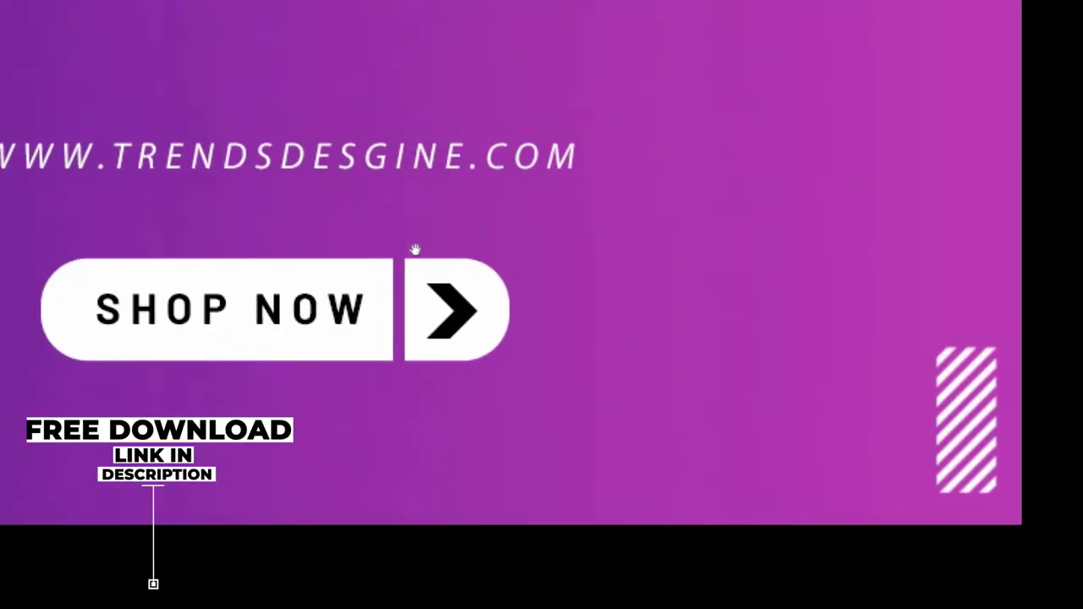
Step: Fit the finished banner preview on screen using the Zoom tool's Fit on Screen option
{"action": "right_click", "coordinate": [416, 250]}
{"action": "left_click", "coordinate": [478, 258]}
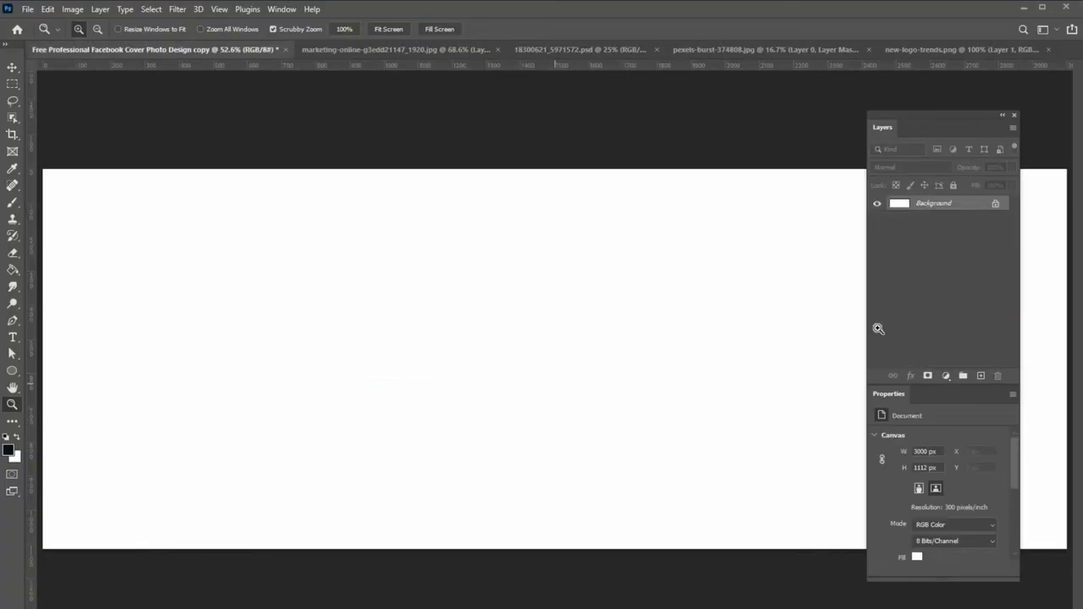
Step: Unlock the Background as Layer 0 and confirm Image Size stays 3000 × 1112 px
{"action": "left_click", "coordinate": [644, 223]}
{"action": "left_click", "coordinate": [72, 9]}
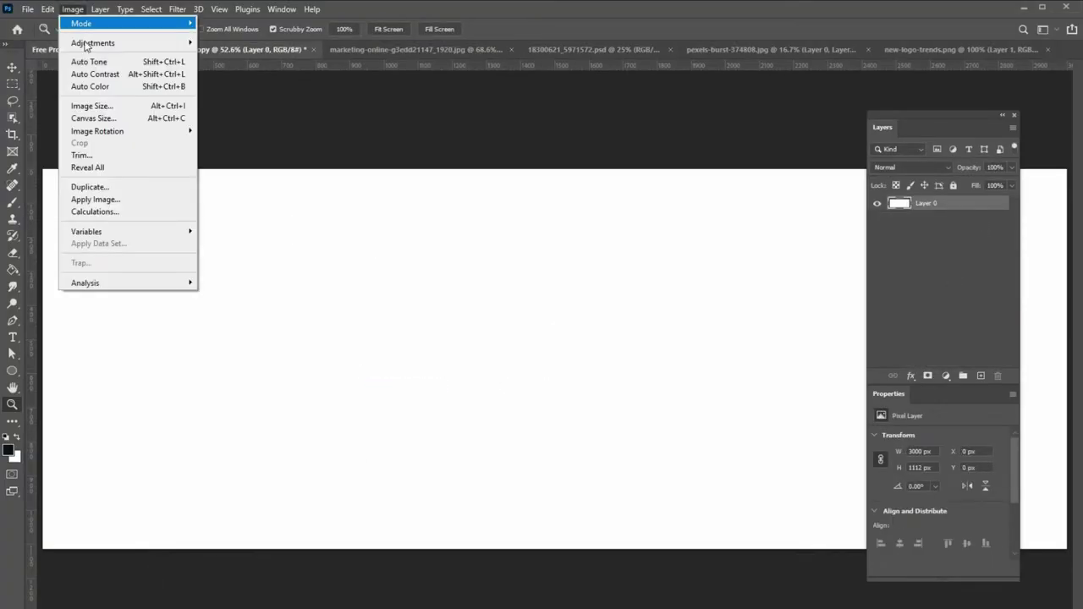
{"action": "left_click", "coordinate": [93, 106]}
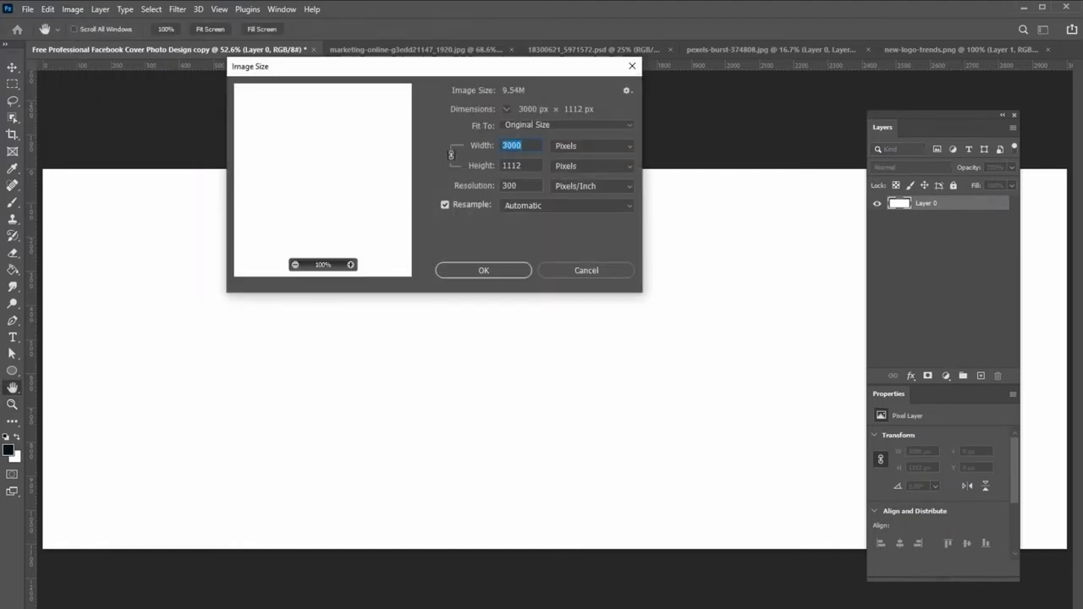
{"action": "left_click", "coordinate": [481, 150]}
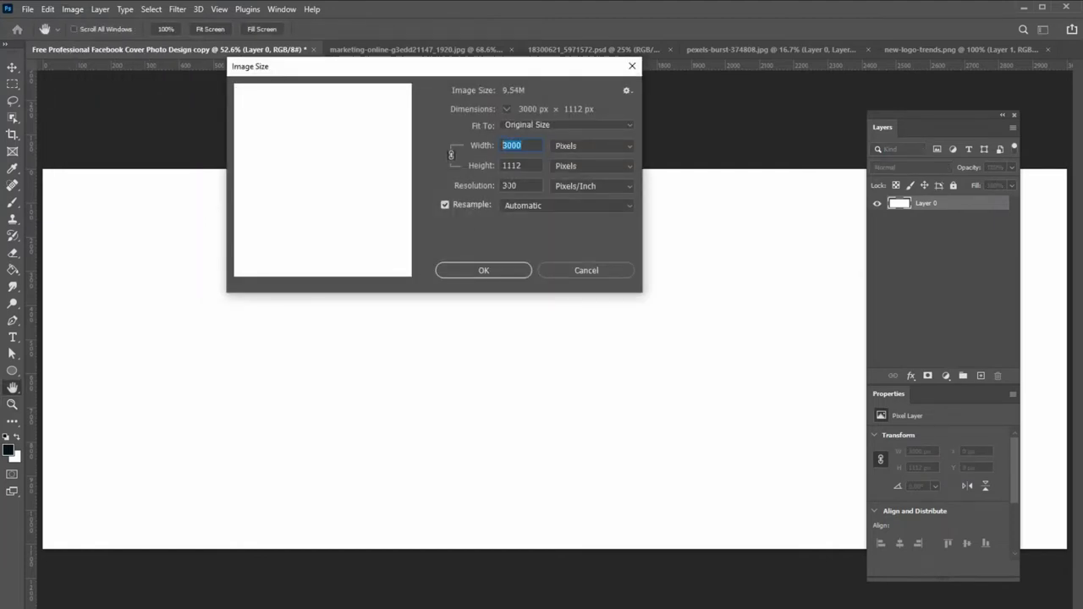
{"action": "key", "text": "Tab"}
{"action": "key", "text": "Tab"}
{"action": "left_click", "coordinate": [511, 268]}
{"action": "key", "text": "z"}
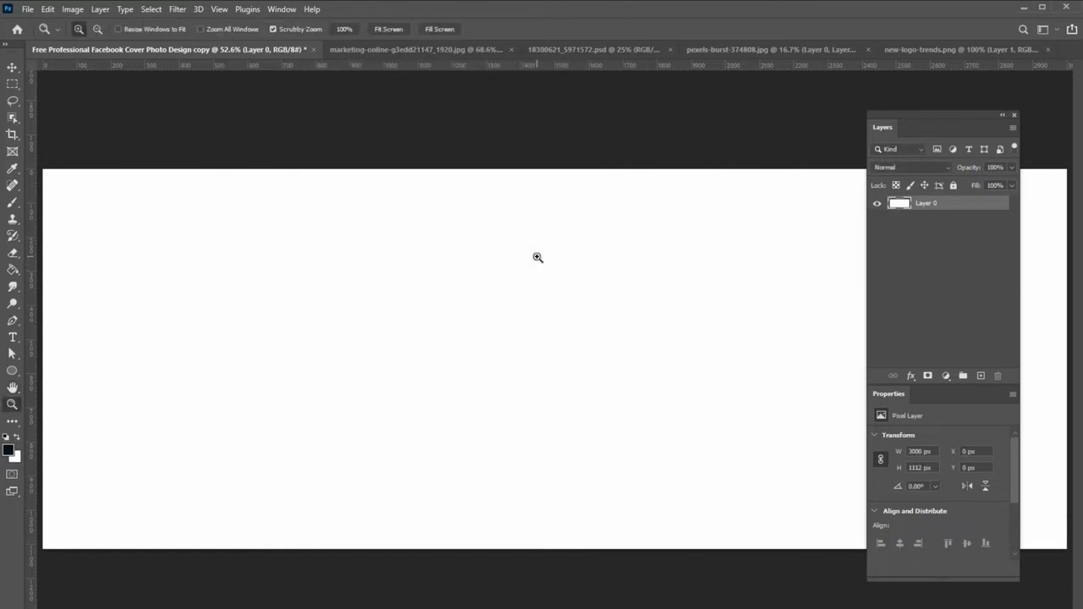
Step: Choose the Rectangle tool from the shape tools list
{"action": "left_click", "coordinate": [12, 371]}
{"action": "right_click", "coordinate": [12, 370]}
{"action": "left_click", "coordinate": [51, 373]}
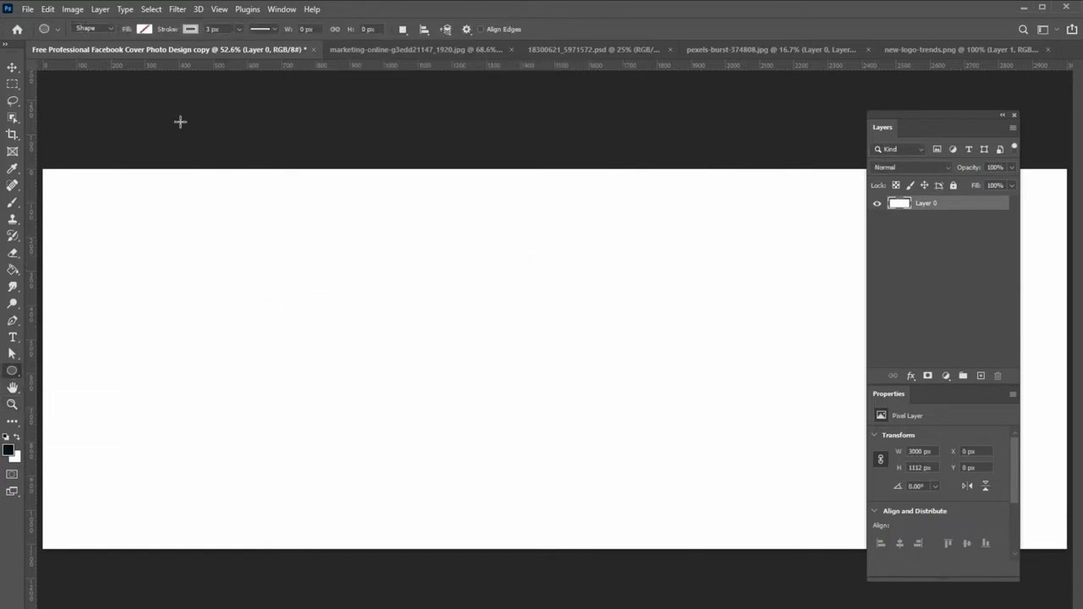
Step: Draw a rectangle with no stroke covering the whole canvas
{"action": "left_click", "coordinate": [190, 29]}
{"action": "left_click", "coordinate": [114, 56]}
{"action": "left_click", "coordinate": [153, 55]}
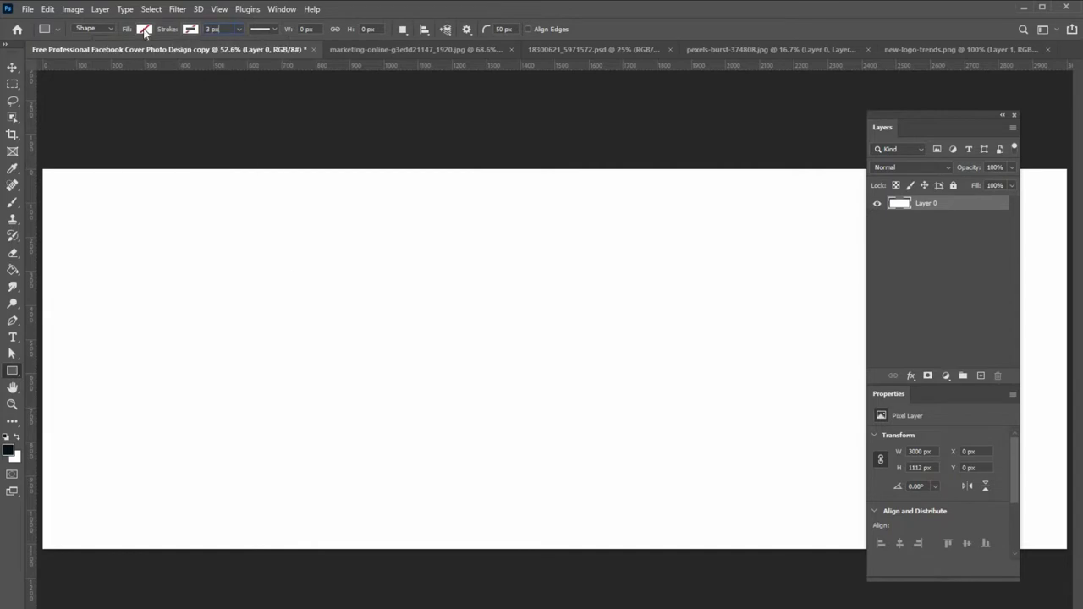
{"action": "key", "text": "ctrl+minus"}
{"action": "key", "text": "ctrl+minus"}
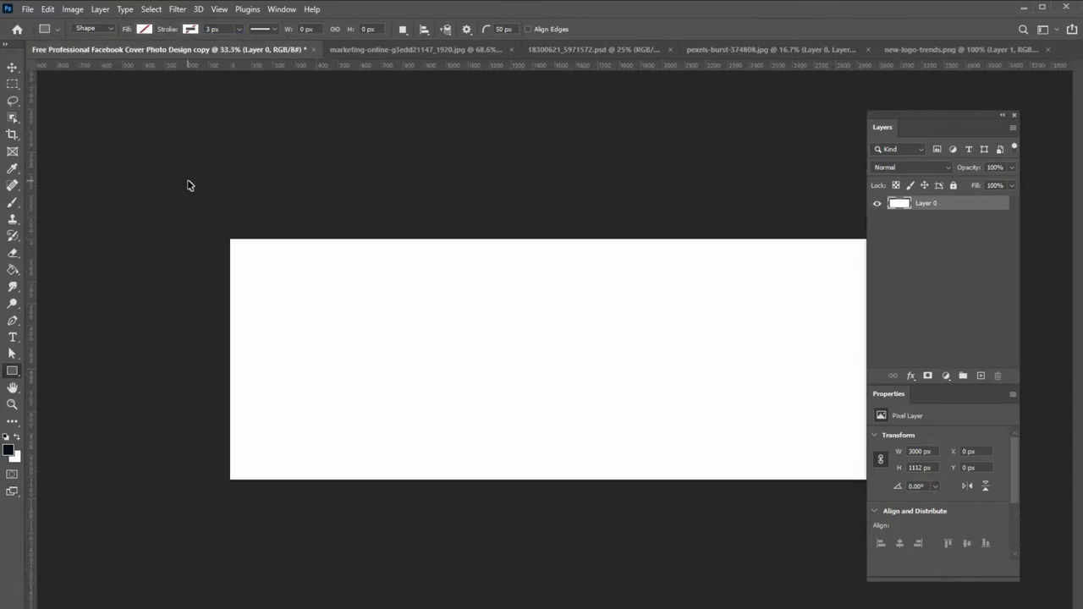
{"action": "key", "text": "ctrl+minus"}
{"action": "left_click_drag", "start_coordinate": [309, 266], "coordinate": [802, 453]}
Step: Set all the rectangle's corner radii to 0 and switch its fill to a gradient
{"action": "scroll", "coordinate": [957, 499], "scroll_direction": "down", "scroll_amount": 2}
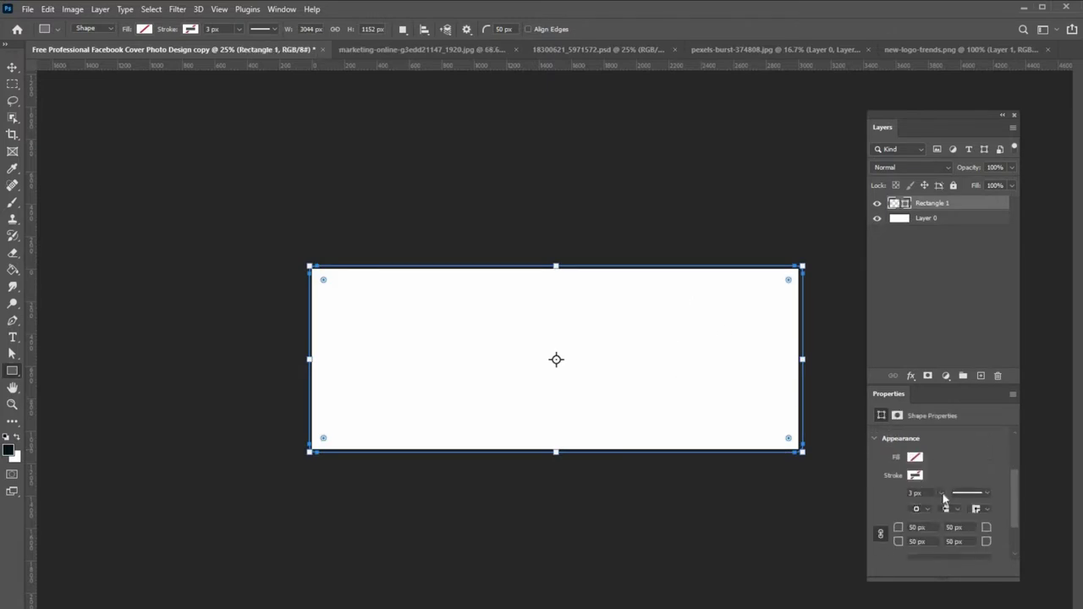
{"action": "scroll", "coordinate": [948, 516], "scroll_direction": "down", "scroll_amount": 1}
{"action": "left_click", "coordinate": [880, 512]}
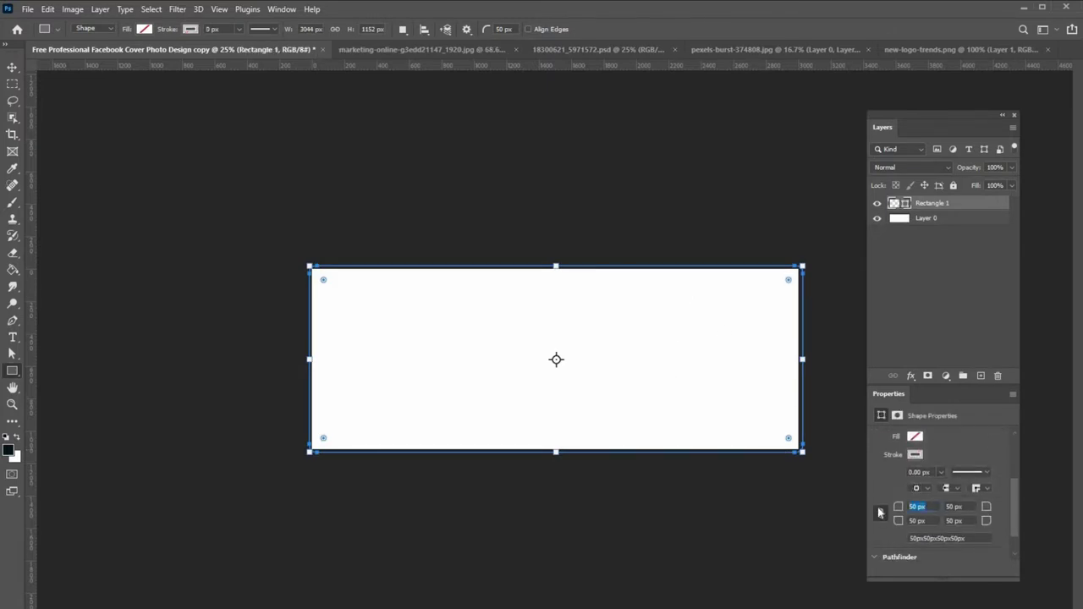
{"action": "key", "text": "Return"}
{"action": "left_click", "coordinate": [917, 454]}
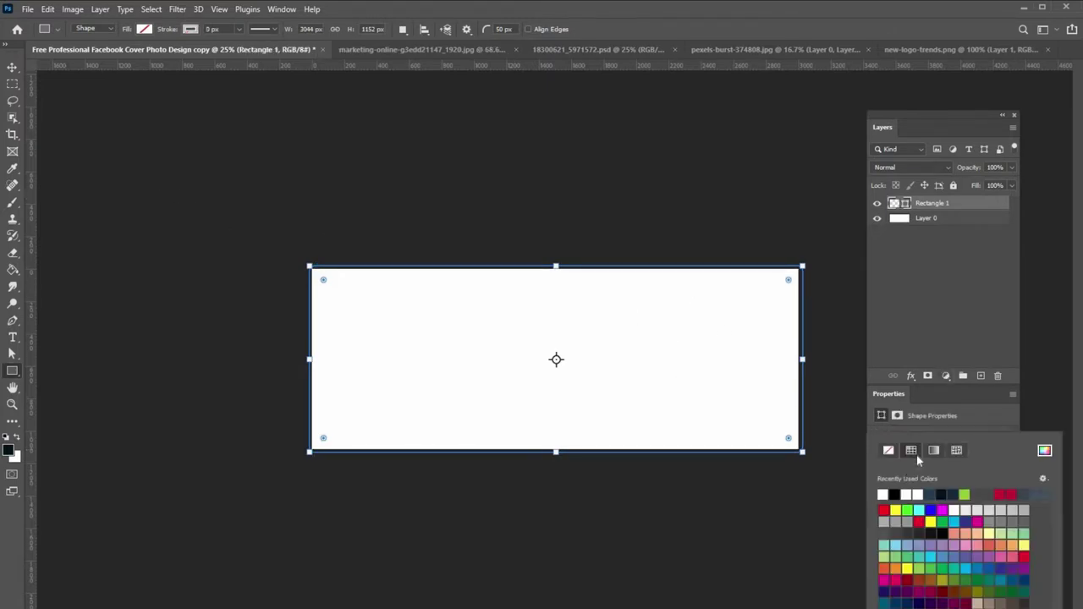
{"action": "key", "text": "Escape"}
{"action": "left_click", "coordinate": [917, 436]}
{"action": "left_click", "coordinate": [936, 451]}
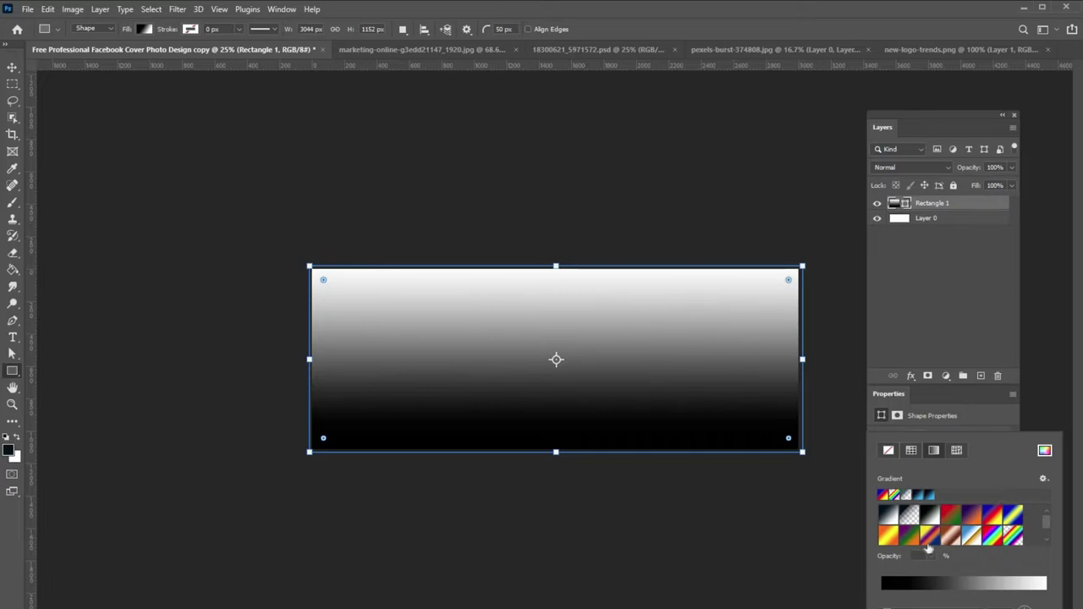
Step: Apply the orange-purple gradient preset, recolour its ends periwinkle blue and #c13bb3, and make it horizontal
{"action": "left_click", "coordinate": [974, 516]}
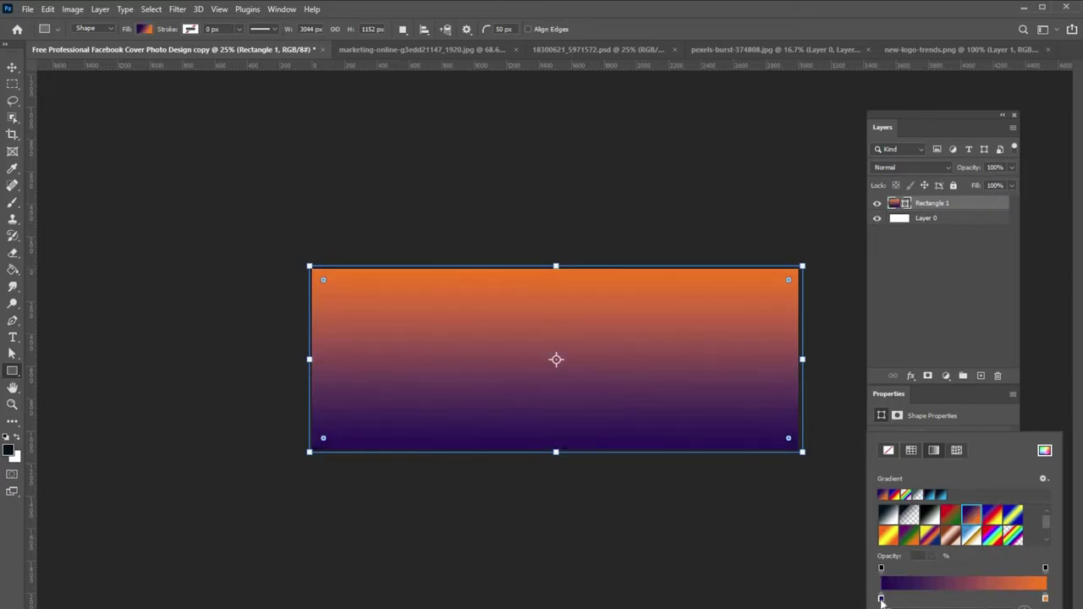
{"action": "double_click", "coordinate": [881, 599]}
{"action": "left_click_drag", "start_coordinate": [528, 355], "coordinate": [900, 343]}
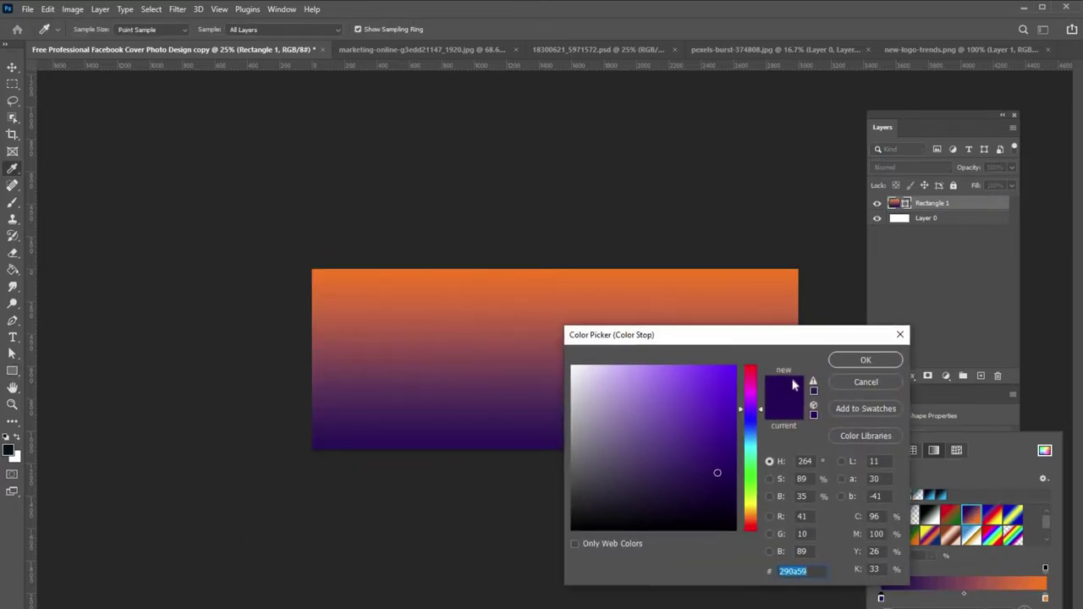
{"action": "left_click", "coordinate": [665, 381]}
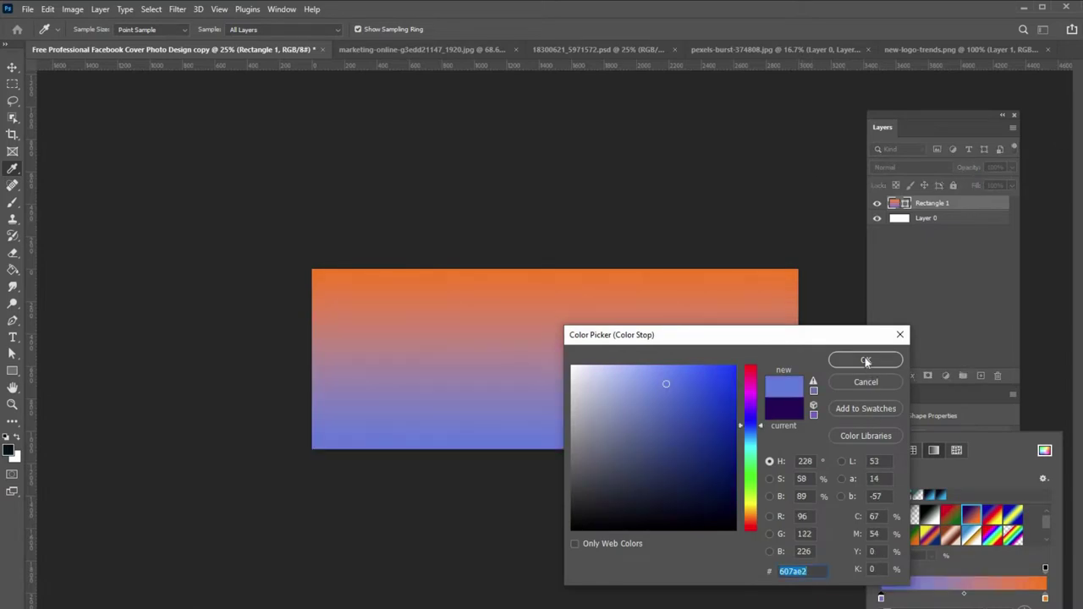
{"action": "left_click", "coordinate": [866, 359]}
{"action": "double_click", "coordinate": [1045, 599]}
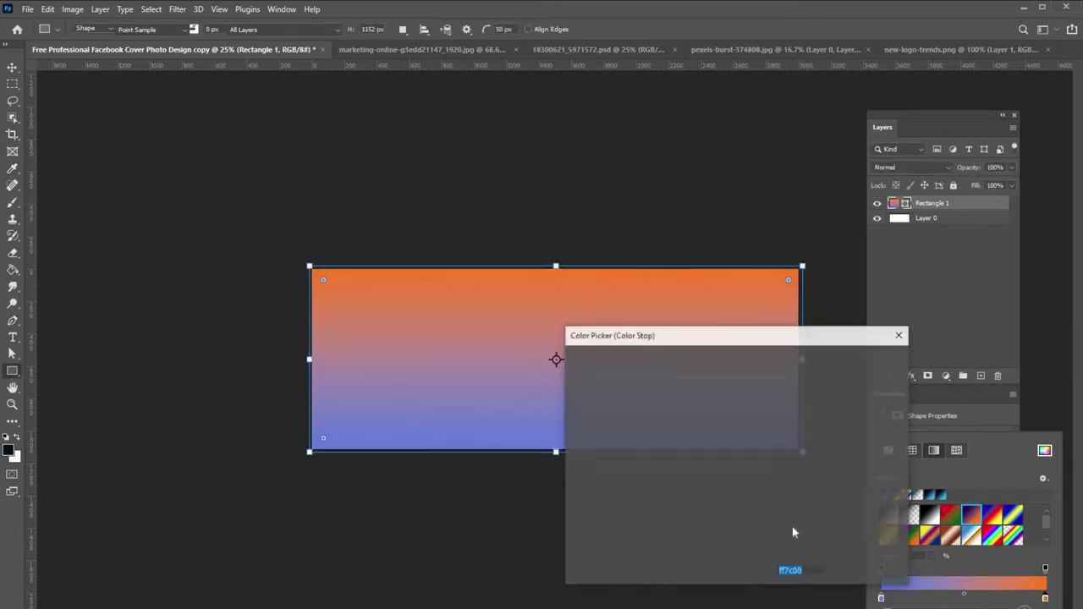
{"action": "type", "text": "c13bb3"}
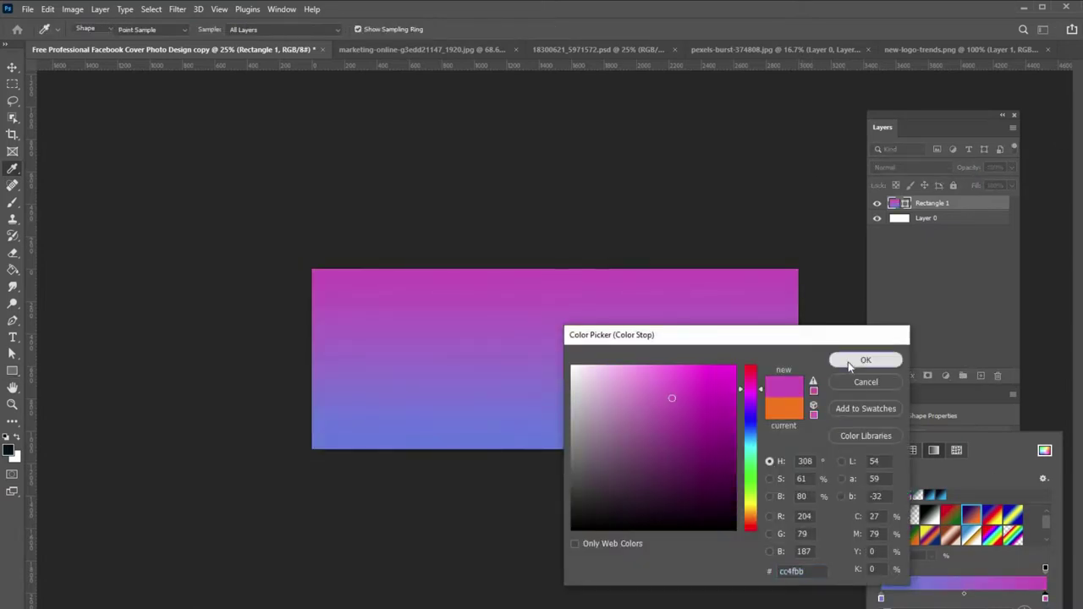
{"action": "left_click", "coordinate": [866, 359]}
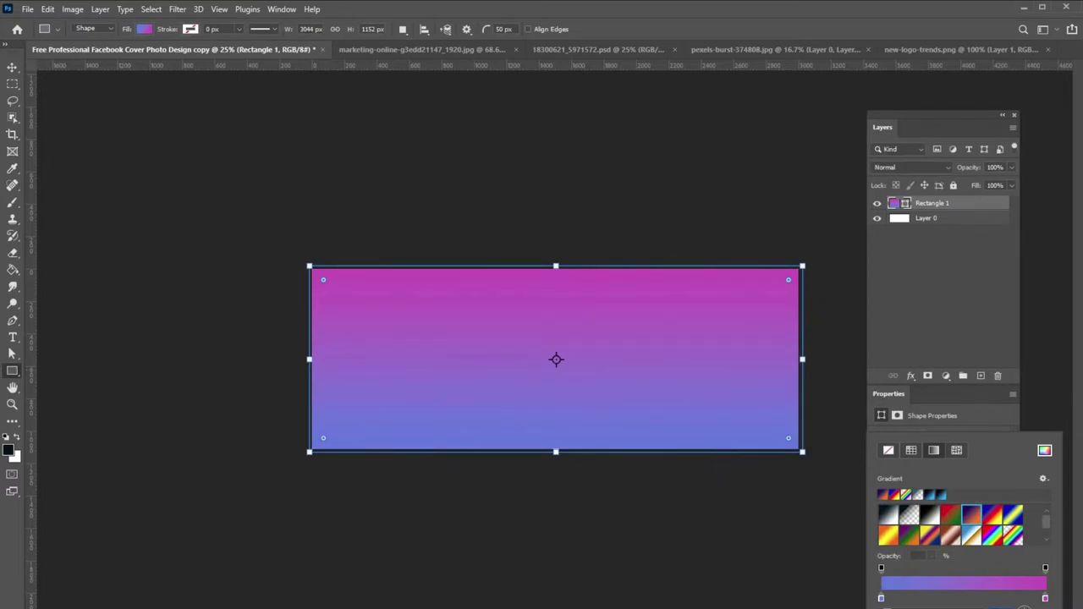
{"action": "key", "text": "Tab"}
{"action": "key", "text": "Return"}
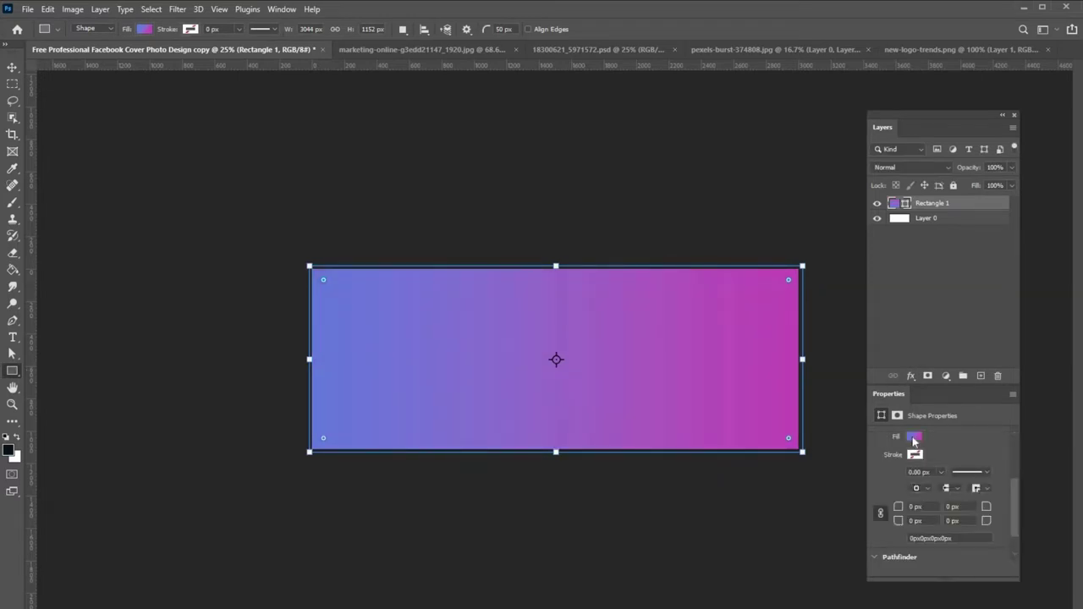
Step: Add a #452498 deep purple stop mid-gradient and a light blue stop beside the blue end
{"action": "left_click", "coordinate": [915, 438]}
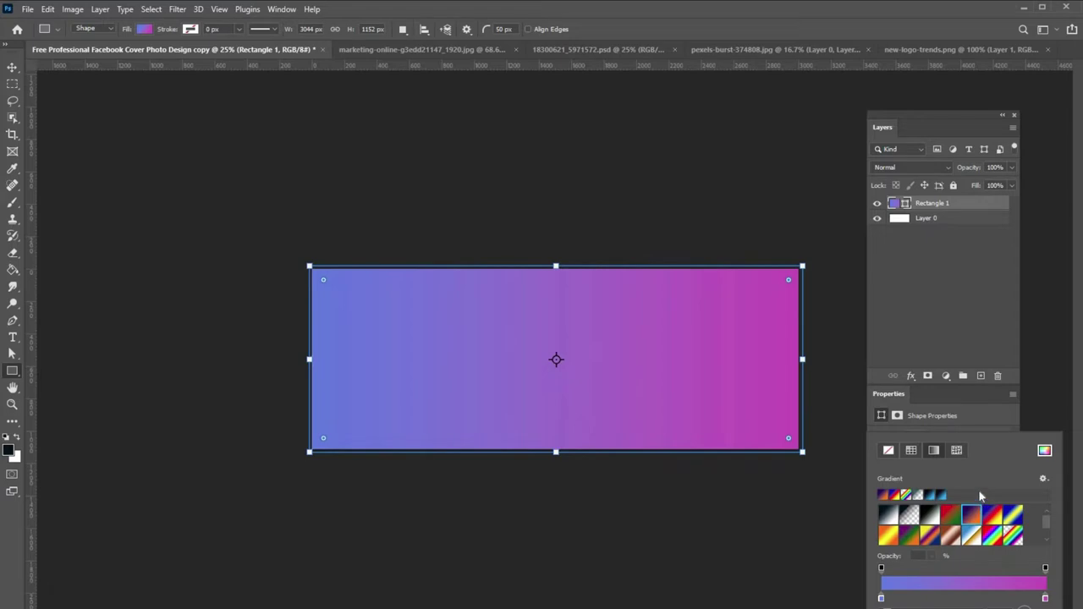
{"action": "left_click", "coordinate": [963, 600]}
{"action": "double_click", "coordinate": [960, 599]}
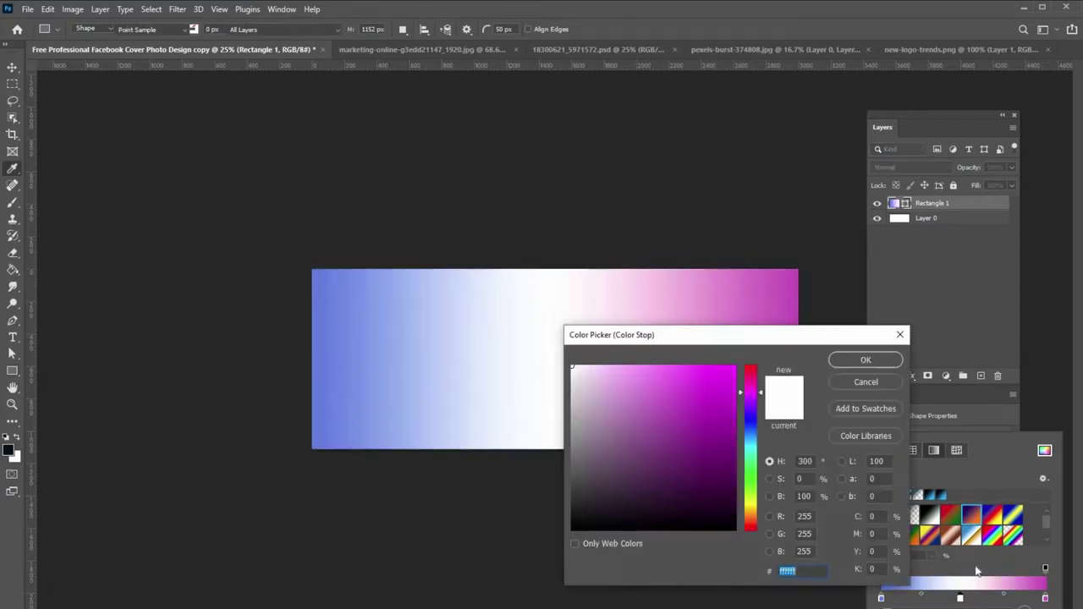
{"action": "type", "text": "452498"}
{"action": "left_click", "coordinate": [865, 360]}
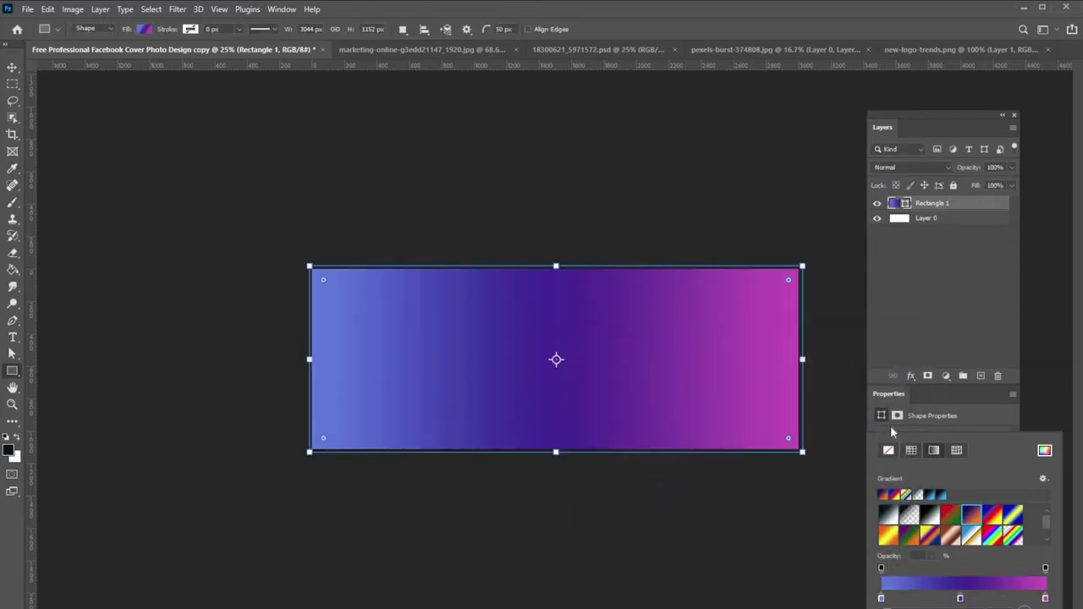
{"action": "left_click", "coordinate": [919, 599]}
{"action": "double_click", "coordinate": [918, 599]}
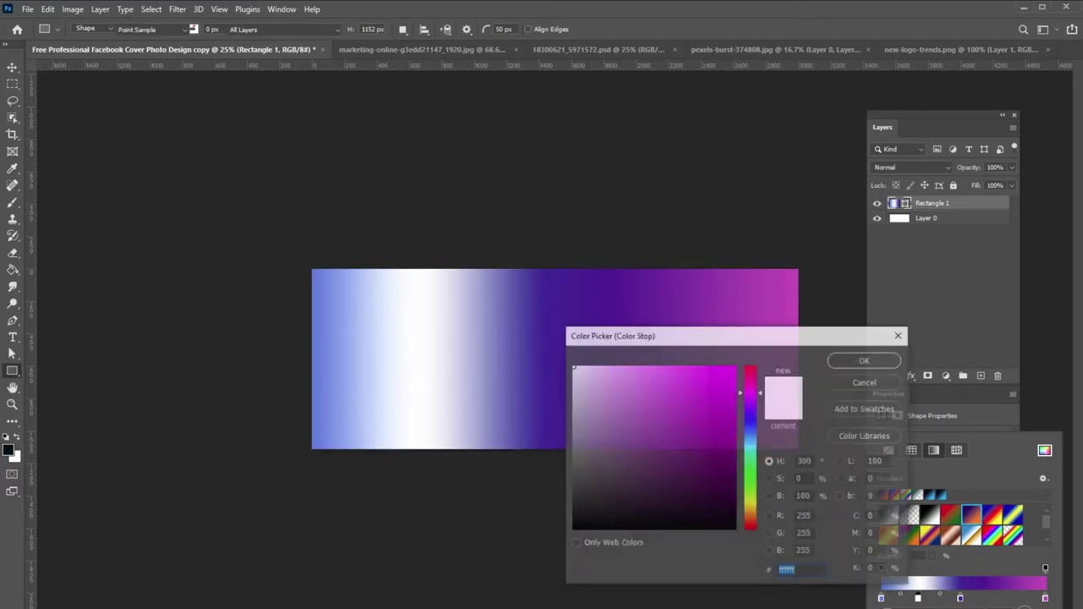
{"action": "left_click", "coordinate": [863, 358]}
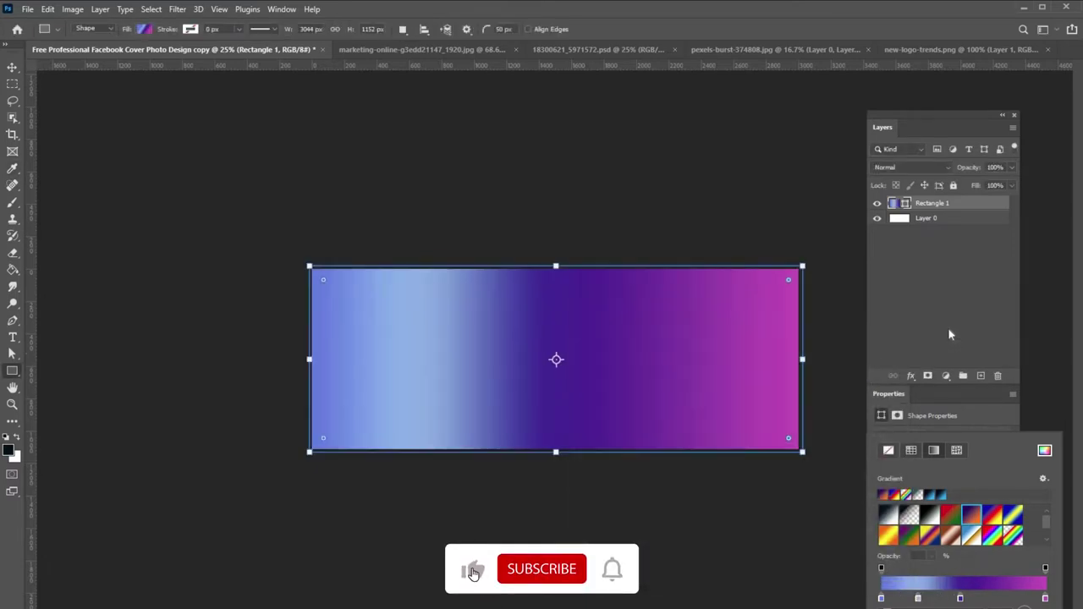
{"action": "left_click", "coordinate": [997, 413]}
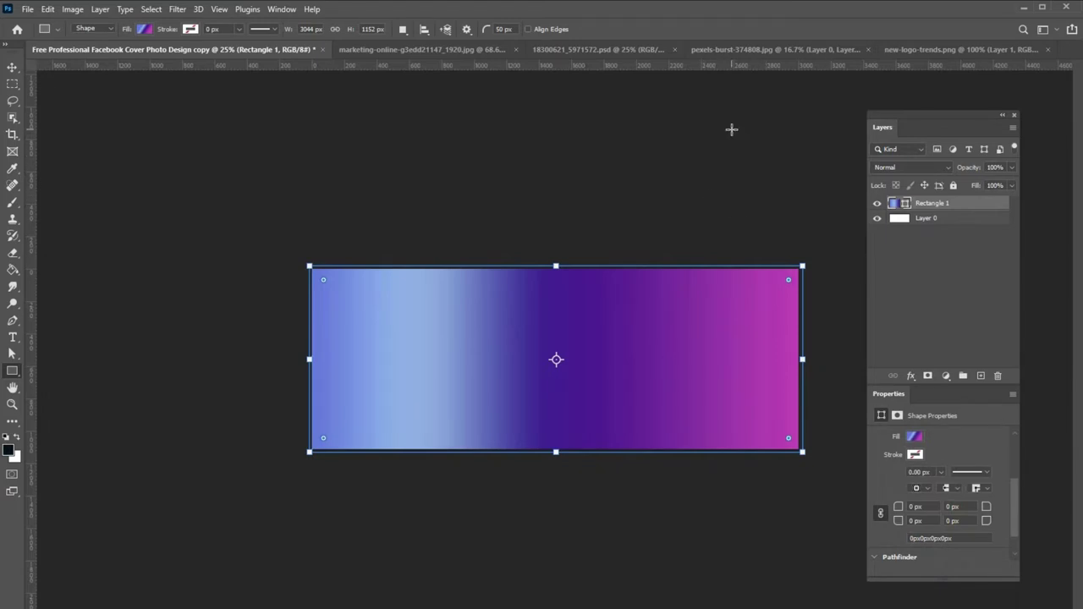
{"action": "left_click", "coordinate": [740, 51]}
Step: Drag the whole pink blob Image group from its document into the banner
{"action": "left_click", "coordinate": [931, 49]}
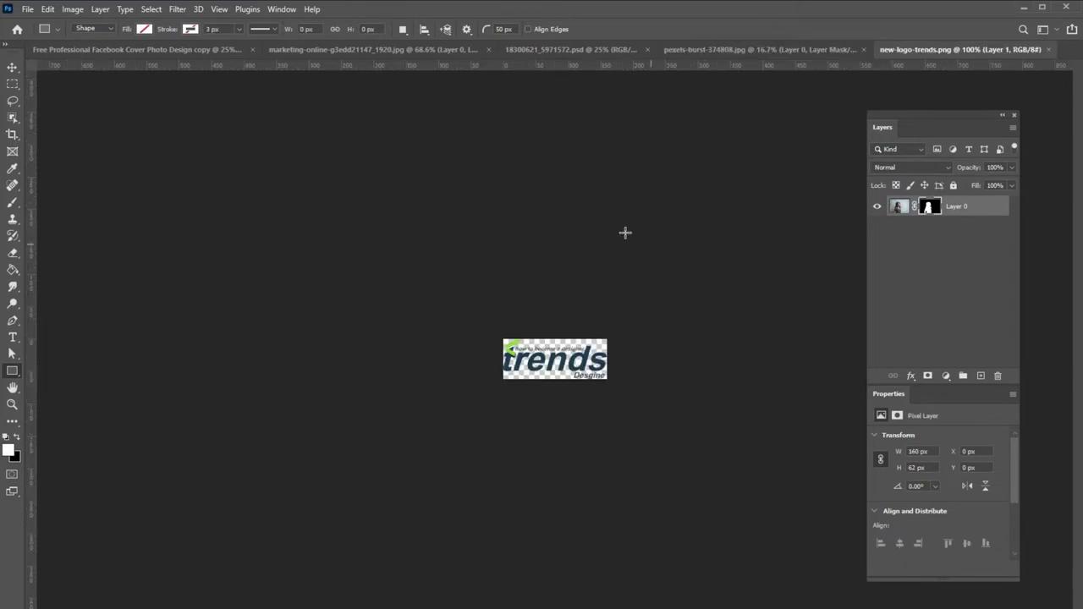
{"action": "left_click", "coordinate": [572, 49]}
{"action": "key", "text": "v"}
{"action": "left_click_drag", "start_coordinate": [513, 302], "coordinate": [475, 270]}
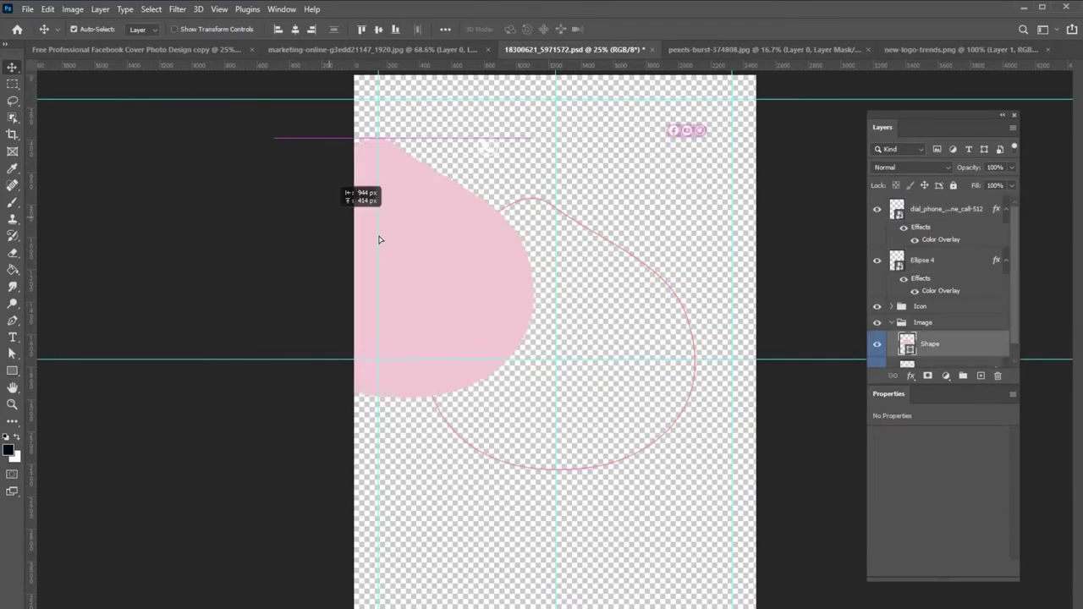
{"action": "key", "text": "ctrl+z"}
{"action": "left_click", "coordinate": [892, 322]}
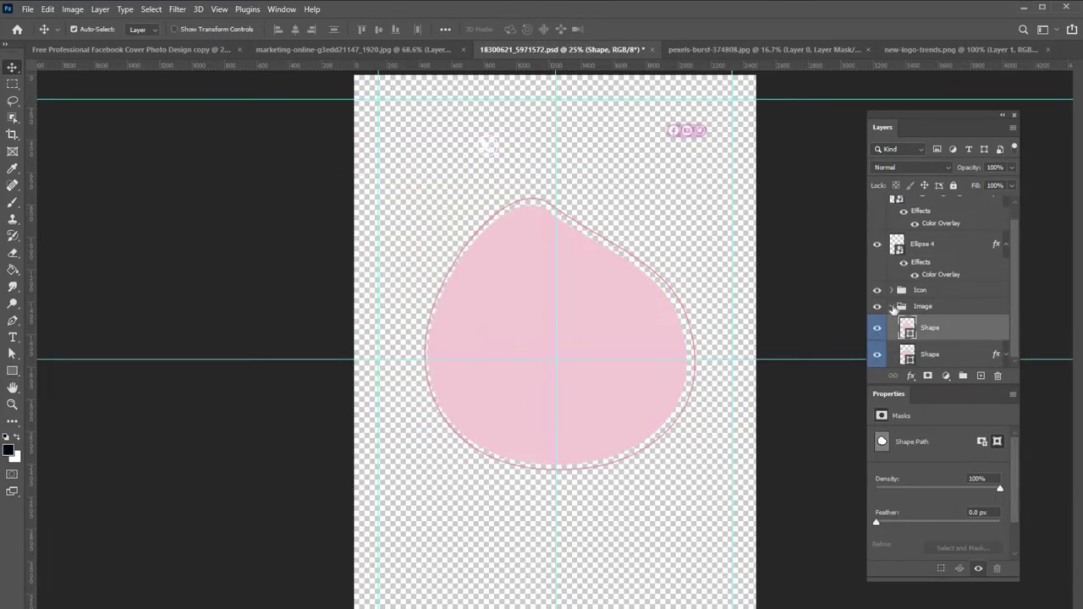
{"action": "left_click", "coordinate": [965, 326]}
{"action": "left_click", "coordinate": [138, 28]}
{"action": "left_click_drag", "start_coordinate": [518, 314], "coordinate": [500, 356]}
Step: Scale the blob group to about 53% and position it on the banner's left side
{"action": "key", "text": "ctrl+t"}
{"action": "mouse_move", "coordinate": [636, 230]}
{"action": "left_mouse_down"}
{"action": "mouse_move", "coordinate": [503, 359]}
{"action": "mouse_move", "coordinate": [464, 347]}
{"action": "left_mouse_up"}
{"action": "left_click_drag", "start_coordinate": [490, 428], "coordinate": [501, 439]}
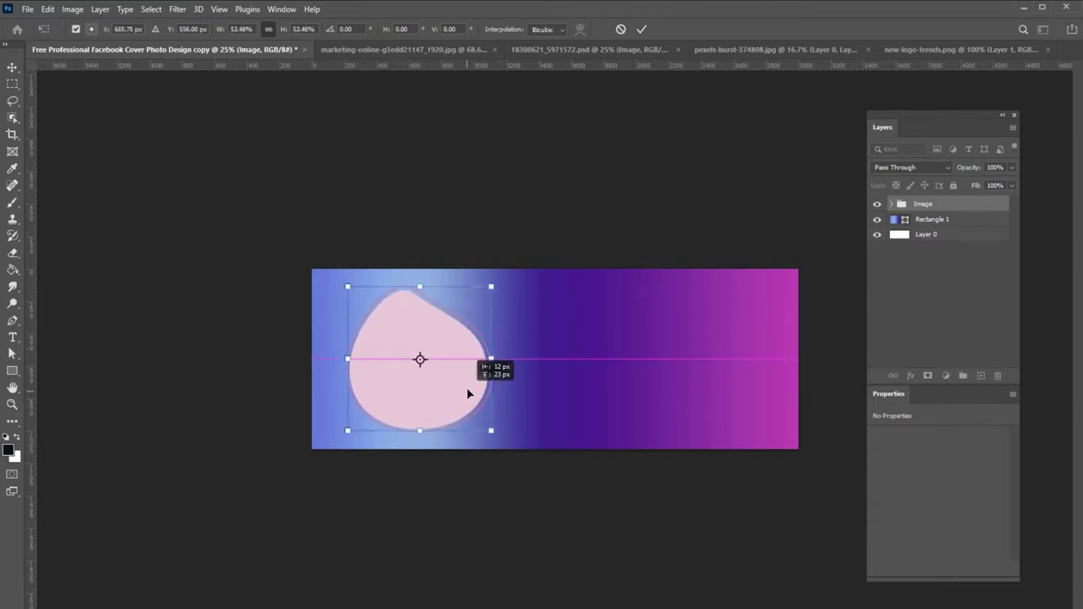
{"action": "left_click_drag", "start_coordinate": [478, 372], "coordinate": [473, 392]}
{"action": "key", "text": "Return"}
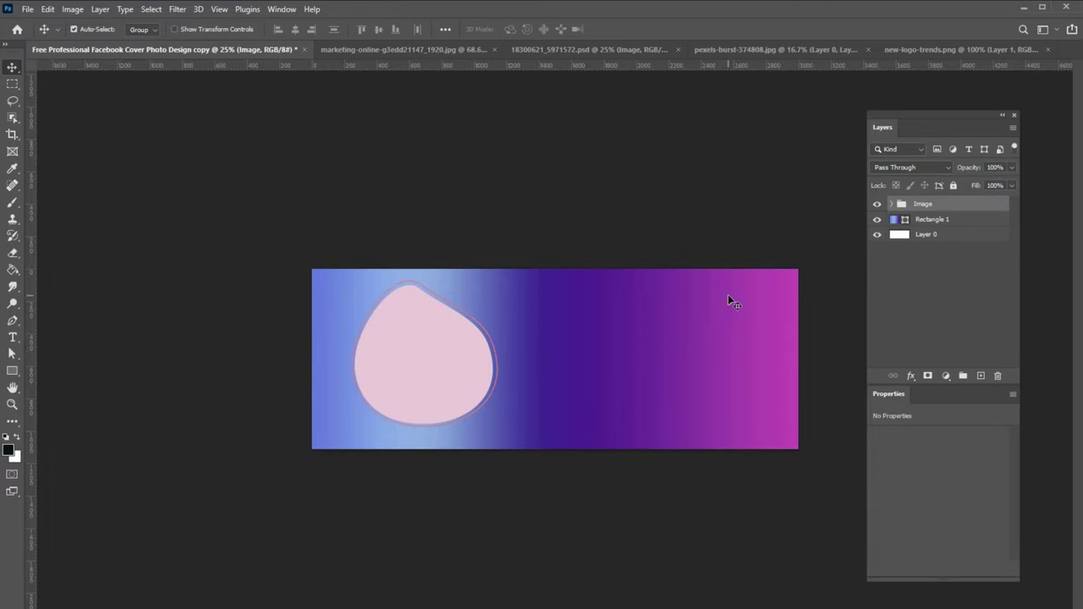
Step: Fill the blob Shape layer with dark navy #091336
{"action": "left_click", "coordinate": [890, 204]}
{"action": "left_click", "coordinate": [907, 223]}
{"action": "double_click", "coordinate": [877, 220]}
{"action": "double_click", "coordinate": [907, 222]}
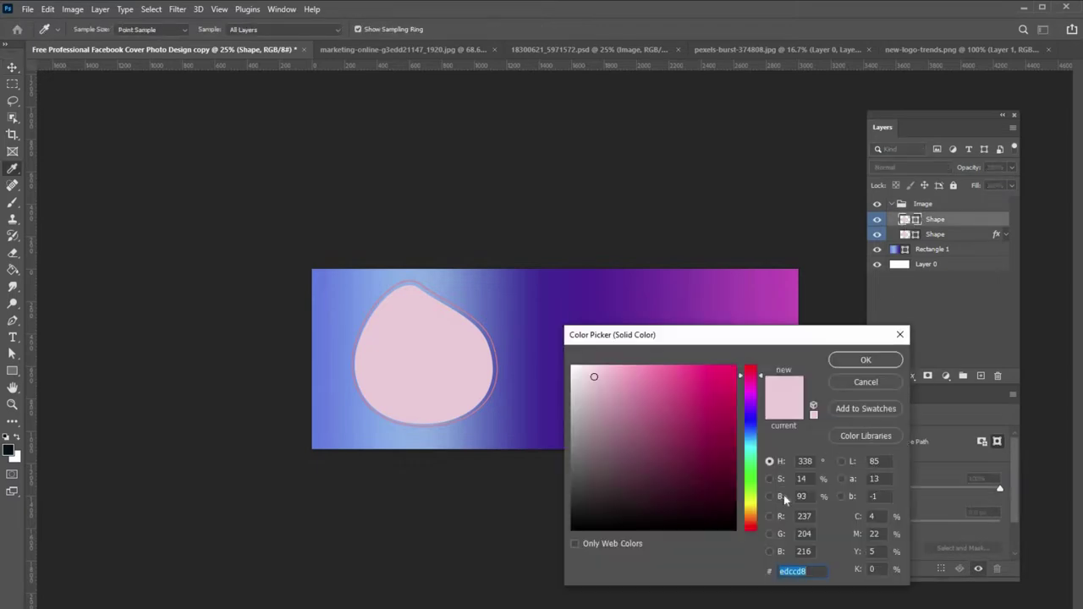
{"action": "type", "text": "091336"}
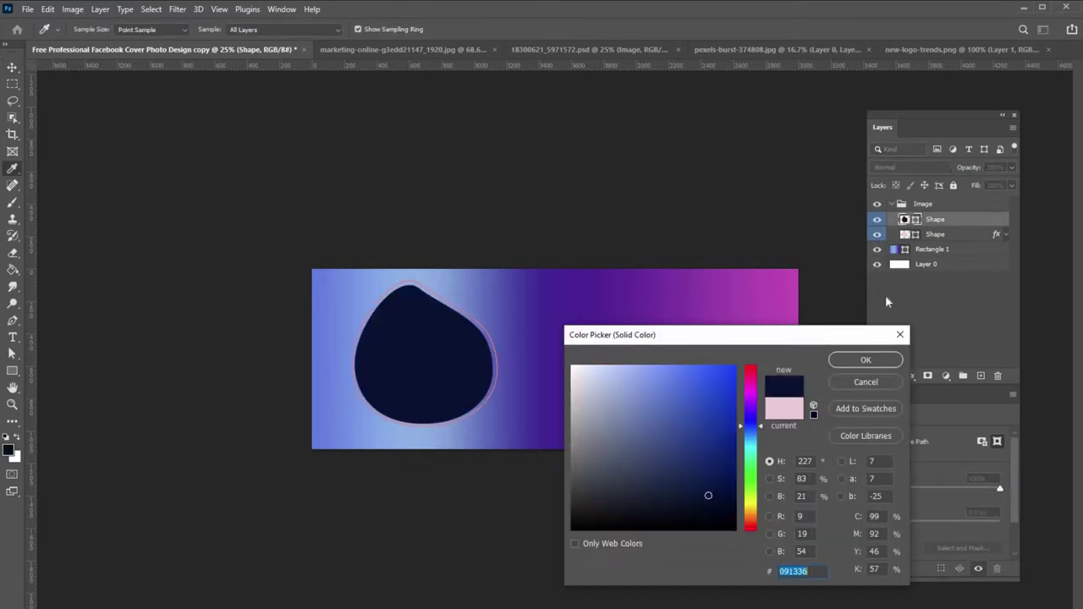
{"action": "left_click", "coordinate": [851, 364]}
Step: Duplicate the navy blob, shrink the copy slightly, and recolour the lower blob light pink
{"action": "key", "text": "ctrl+j"}
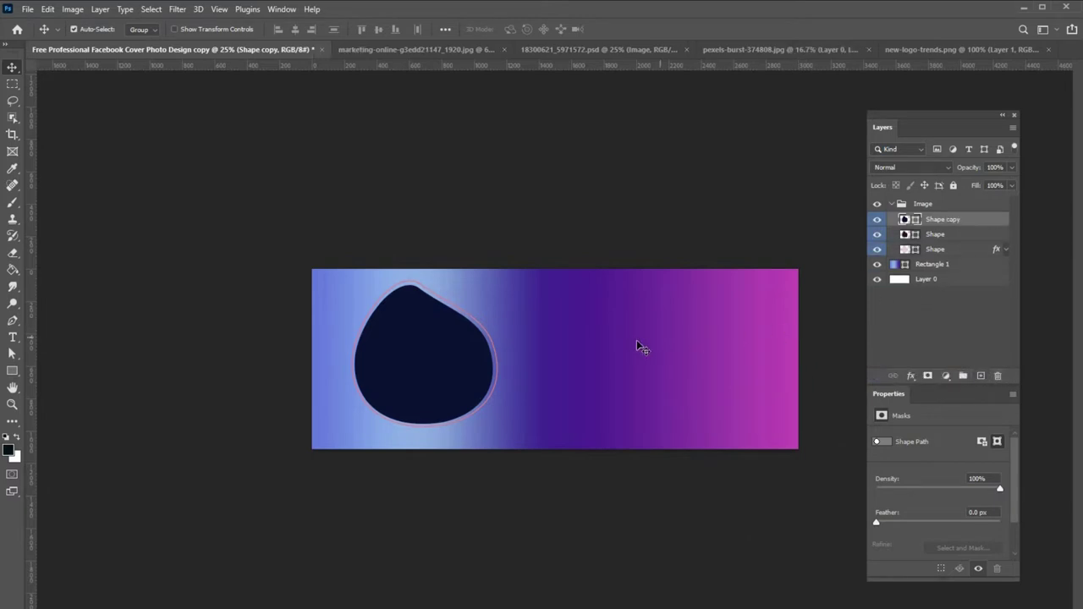
{"action": "key", "text": "ctrl+t"}
{"action": "left_click_drag", "start_coordinate": [495, 284], "coordinate": [490, 289]}
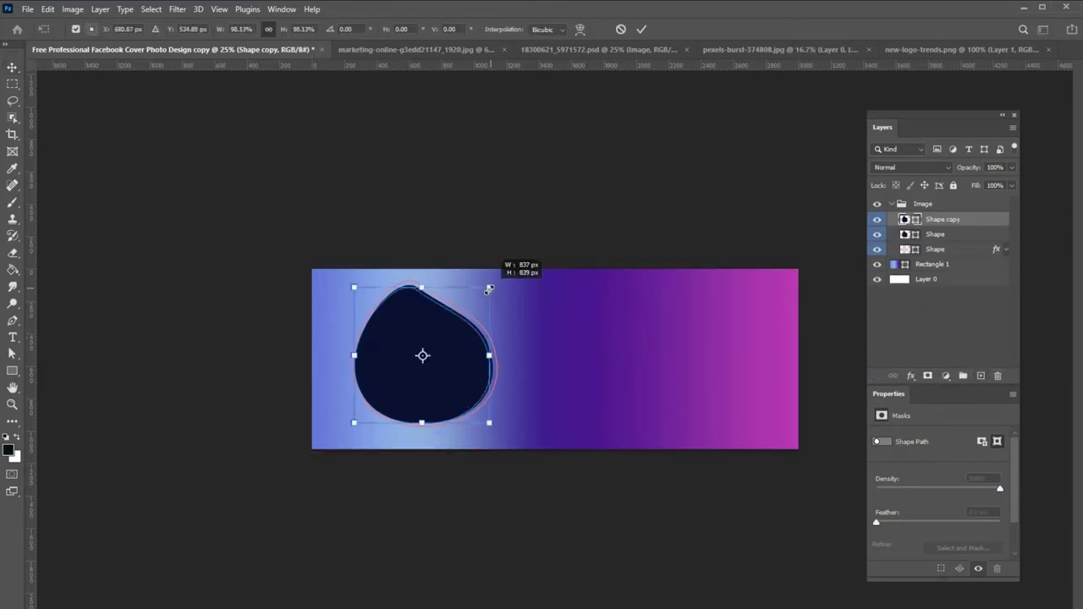
{"action": "key", "text": "Return"}
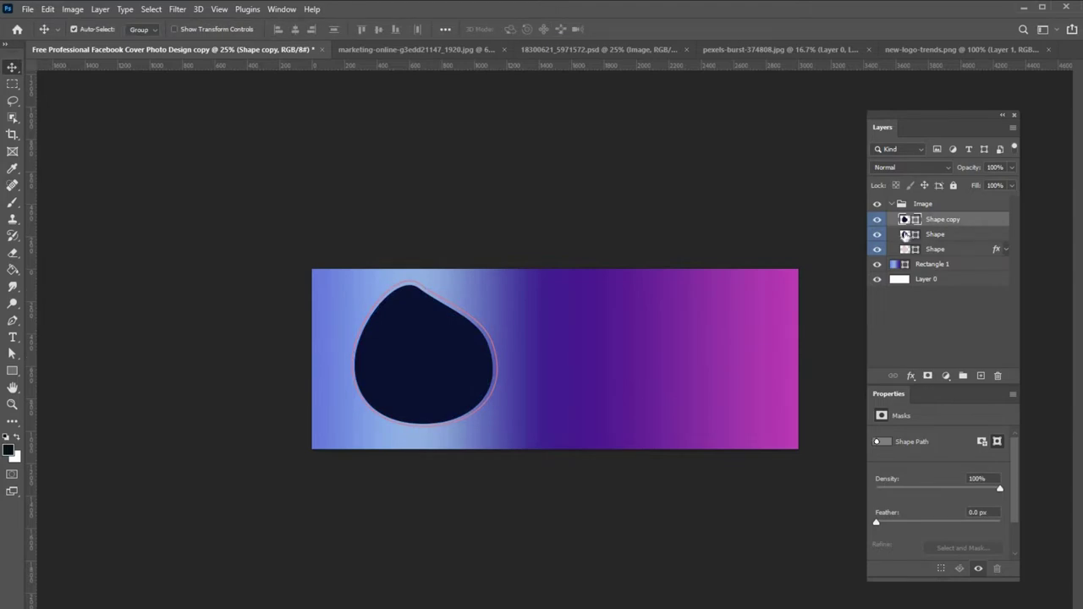
{"action": "double_click", "coordinate": [905, 235]}
{"action": "left_click", "coordinate": [581, 370]}
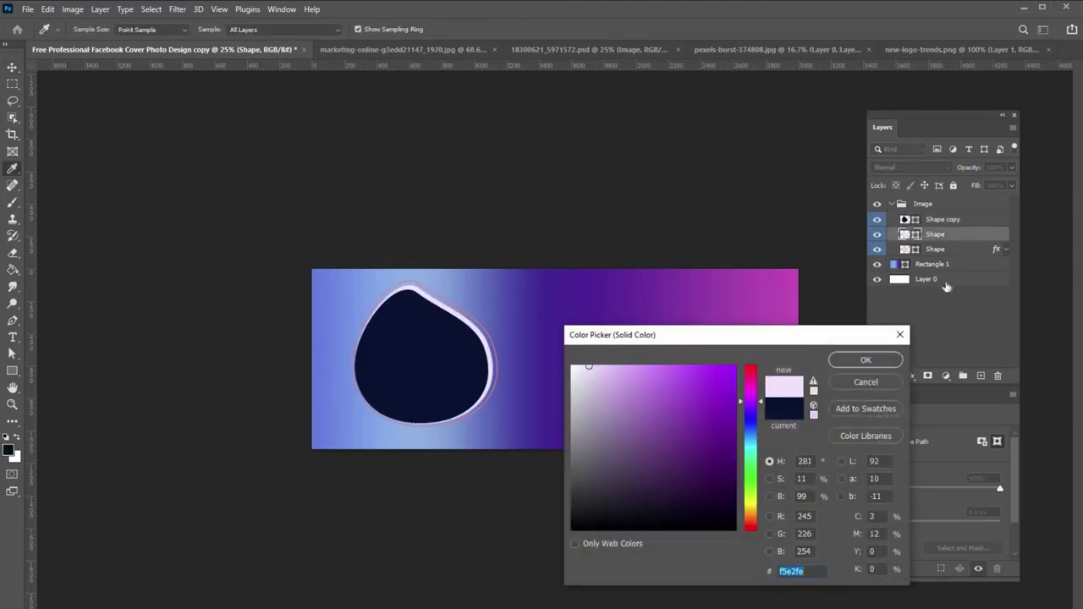
{"action": "left_click", "coordinate": [866, 360]}
Step: Shrink the top navy blob copy to reveal a thin light-pink border around it
{"action": "left_click", "coordinate": [940, 219]}
{"action": "key", "text": "ctrl+t"}
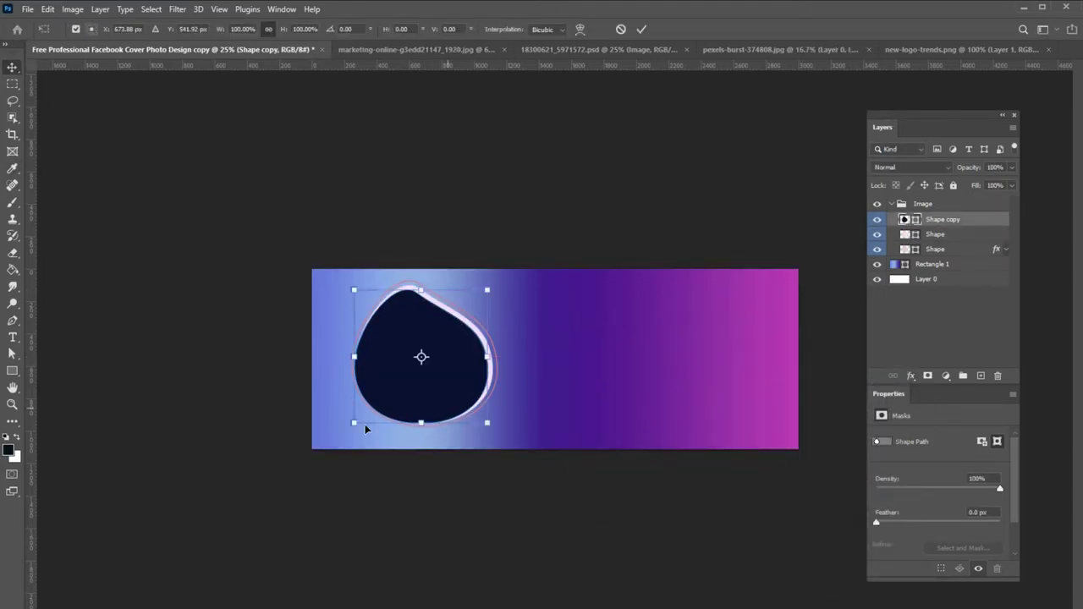
{"action": "left_click_drag", "start_coordinate": [355, 422], "coordinate": [359, 417]}
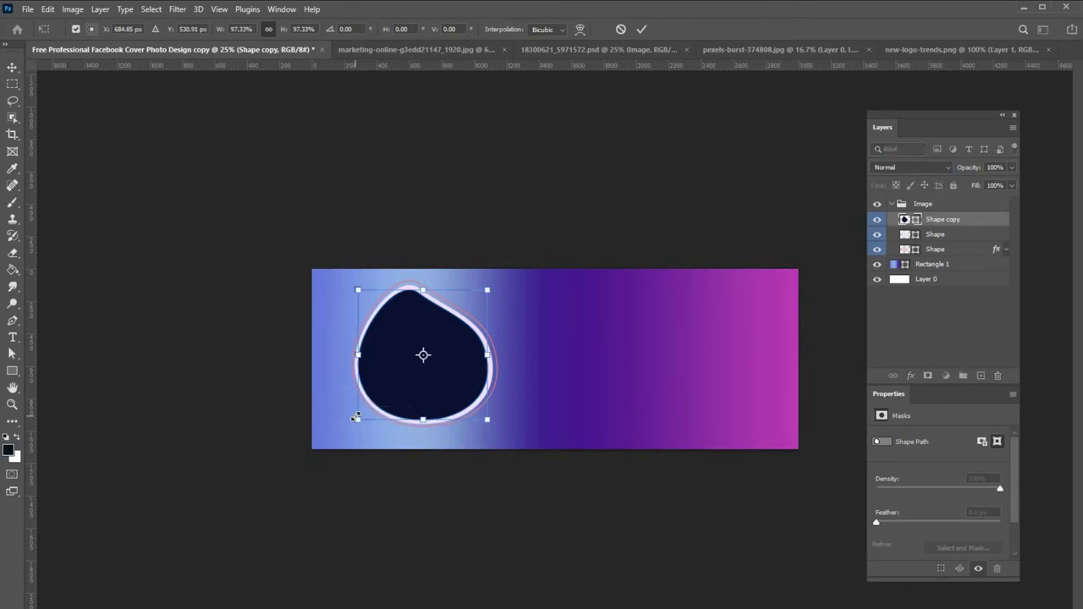
{"action": "key", "text": "Return"}
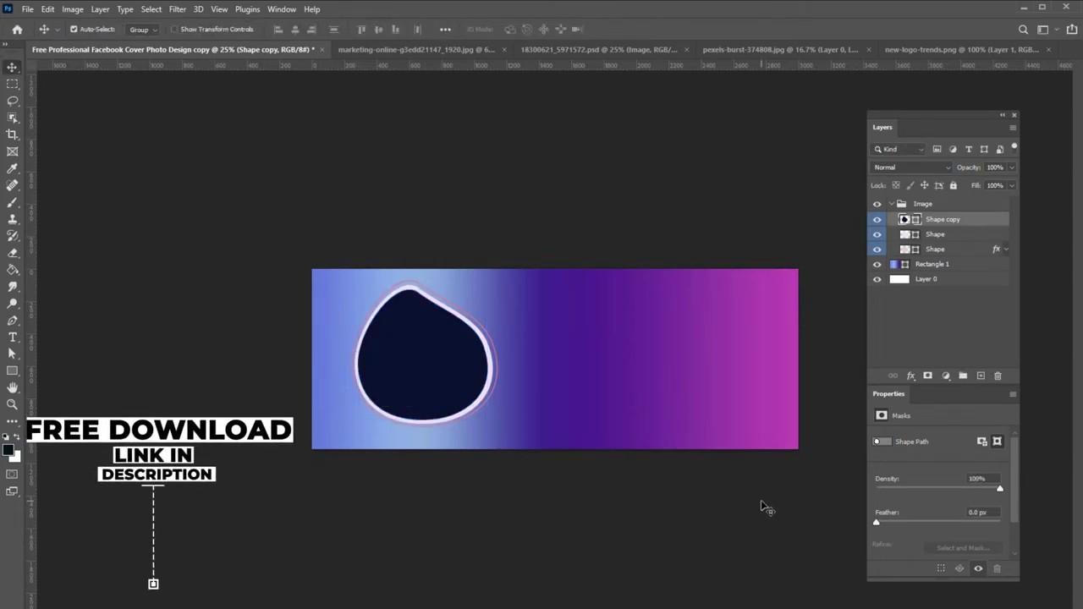
{"action": "left_click", "coordinate": [907, 252]}
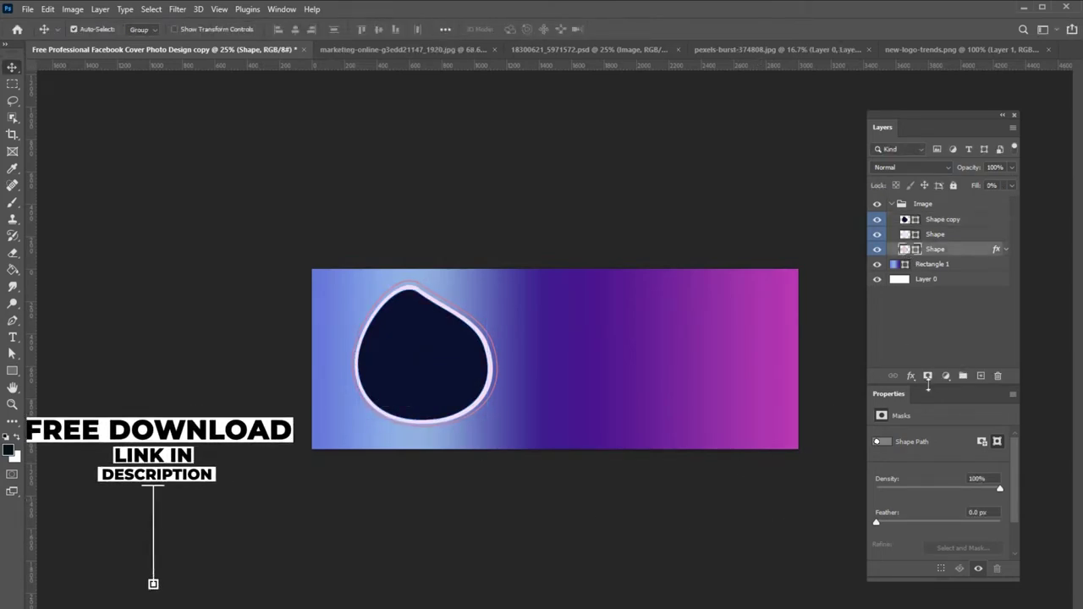
Step: Mask out the reddish fringe at the blob's top by painting black with a 200 px brush
{"action": "left_click", "coordinate": [928, 375]}
{"action": "key", "text": "b"}
{"action": "right_click", "coordinate": [12, 203]}
{"action": "left_click", "coordinate": [93, 30]}
{"action": "type", "text": "200"}
{"action": "key", "text": "Return"}
{"action": "key", "text": "x"}
{"action": "left_click", "coordinate": [410, 280]}
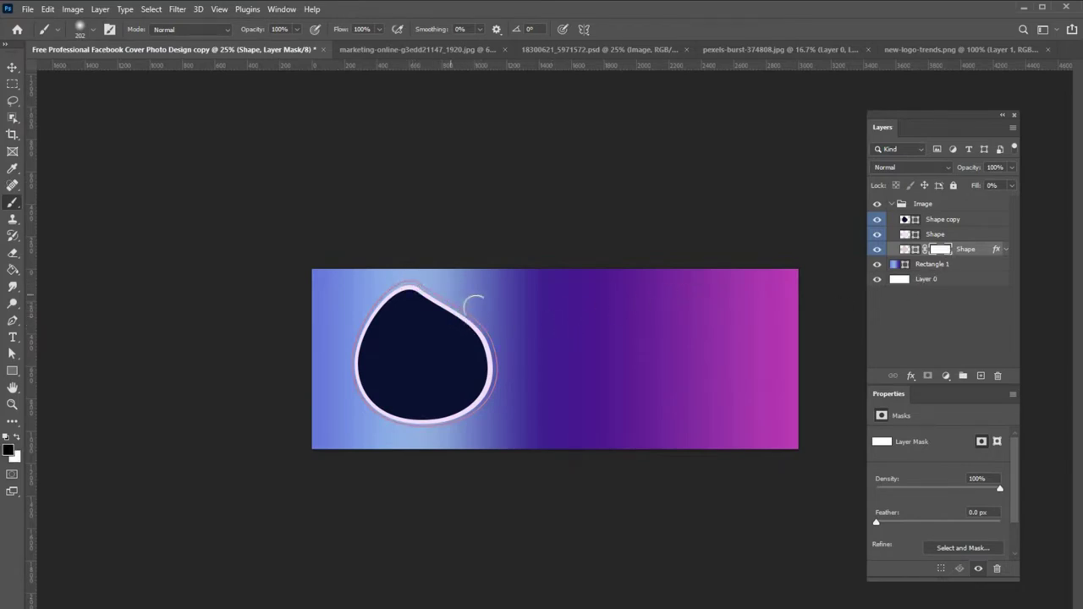
{"action": "key", "text": "x"}
Step: Bring the pexels-burst woman photo into the banner, scale it to about 37%, and place it over the blob
{"action": "left_click", "coordinate": [762, 49]}
{"action": "key", "text": "v"}
{"action": "mouse_move", "coordinate": [425, 245]}
{"action": "left_mouse_down"}
{"action": "mouse_move", "coordinate": [442, 264]}
{"action": "mouse_move", "coordinate": [372, 343]}
{"action": "left_mouse_up"}
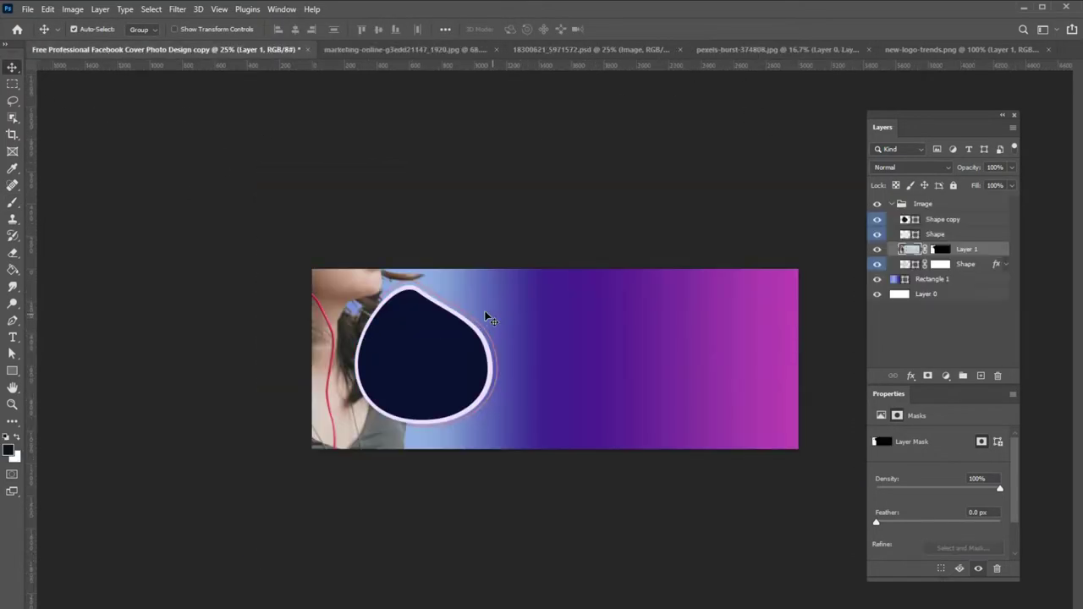
{"action": "key", "text": "ctrl+t"}
{"action": "left_click_drag", "start_coordinate": [796, 245], "coordinate": [247, 271]}
{"action": "left_click_drag", "start_coordinate": [256, 356], "coordinate": [564, 310]}
{"action": "key", "text": "Return"}
{"action": "left_click_drag", "start_coordinate": [967, 249], "coordinate": [967, 214]}
{"action": "left_click_drag", "start_coordinate": [439, 380], "coordinate": [429, 392]}
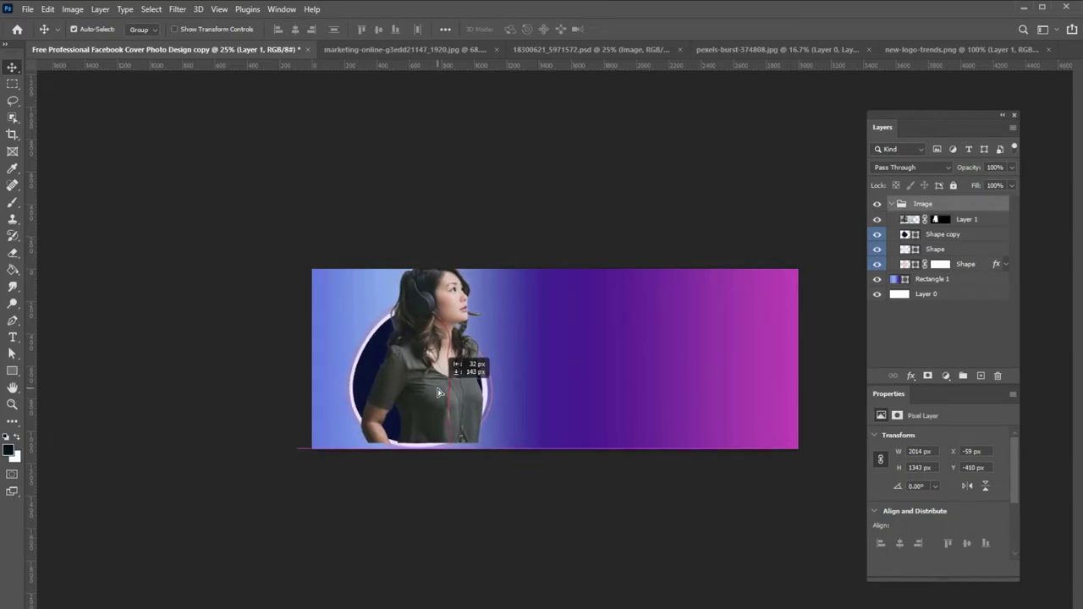
Step: Scale the woman photo to about 85% with a slight rotation
{"action": "left_click_drag", "start_coordinate": [429, 392], "coordinate": [442, 385]}
{"action": "left_click", "coordinate": [133, 32]}
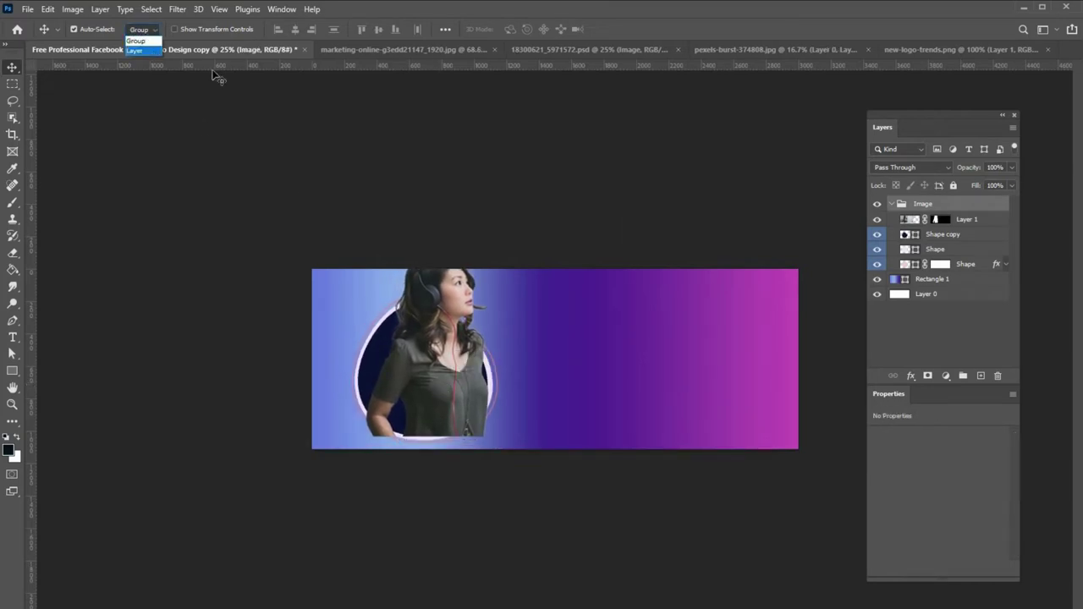
{"action": "left_click", "coordinate": [978, 222]}
{"action": "key", "text": "ctrl+t"}
{"action": "mouse_move", "coordinate": [627, 220]}
{"action": "left_mouse_down"}
{"action": "mouse_move", "coordinate": [585, 271]}
{"action": "mouse_move", "coordinate": [602, 250]}
{"action": "left_mouse_up"}
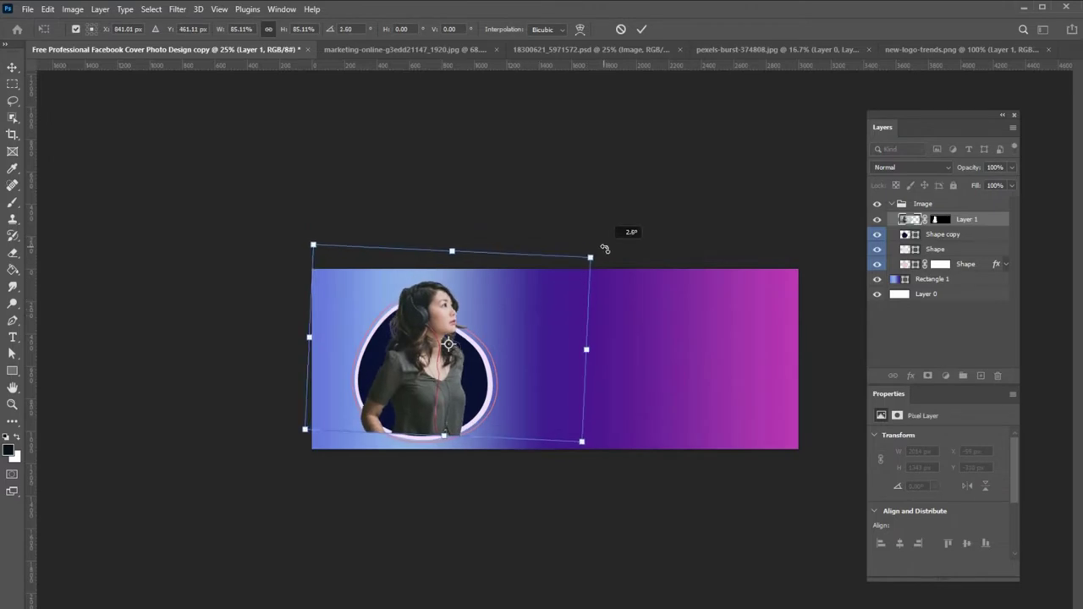
{"action": "key", "text": "Return"}
Step: Resize the three blob Shape layers together so they frame the woman
{"action": "left_click", "coordinate": [964, 267]}
{"action": "left_click", "coordinate": [942, 234], "text": "shift"}
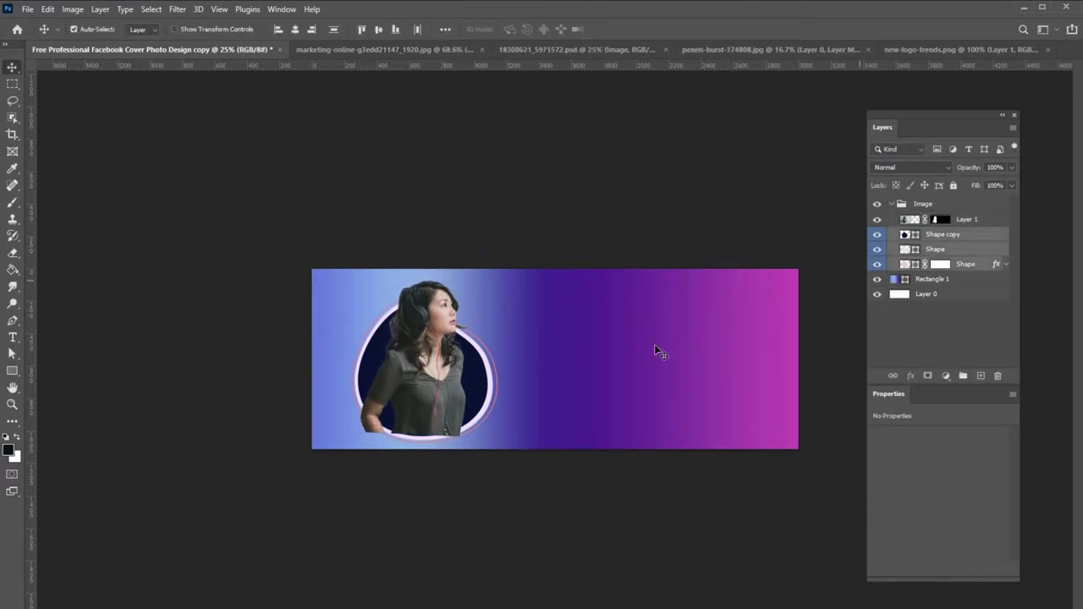
{"action": "key", "text": "ctrl+t"}
{"action": "left_click_drag", "start_coordinate": [497, 297], "coordinate": [480, 314]}
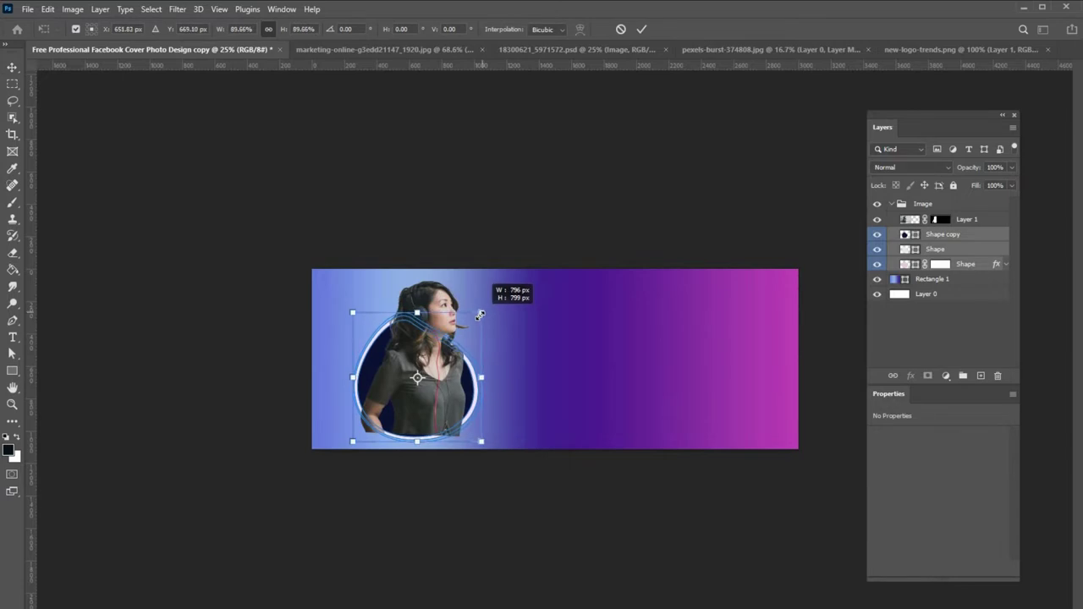
{"action": "mouse_move", "coordinate": [480, 315]}
{"action": "left_mouse_down"}
{"action": "mouse_move", "coordinate": [505, 295]}
{"action": "mouse_move", "coordinate": [494, 304]}
{"action": "left_mouse_up"}
{"action": "key", "text": "Return"}
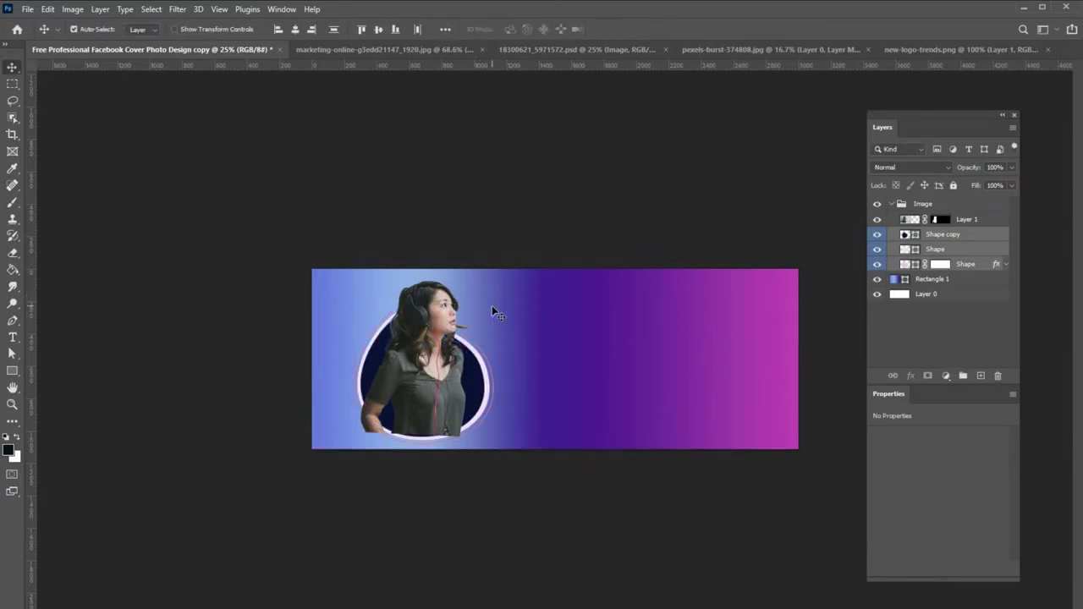
{"action": "key", "text": "z"}
{"action": "key", "text": "ctrl+equal"}
{"action": "key", "text": "ctrl+equal"}
{"action": "right_click", "coordinate": [288, 431], "text": "ctrl"}
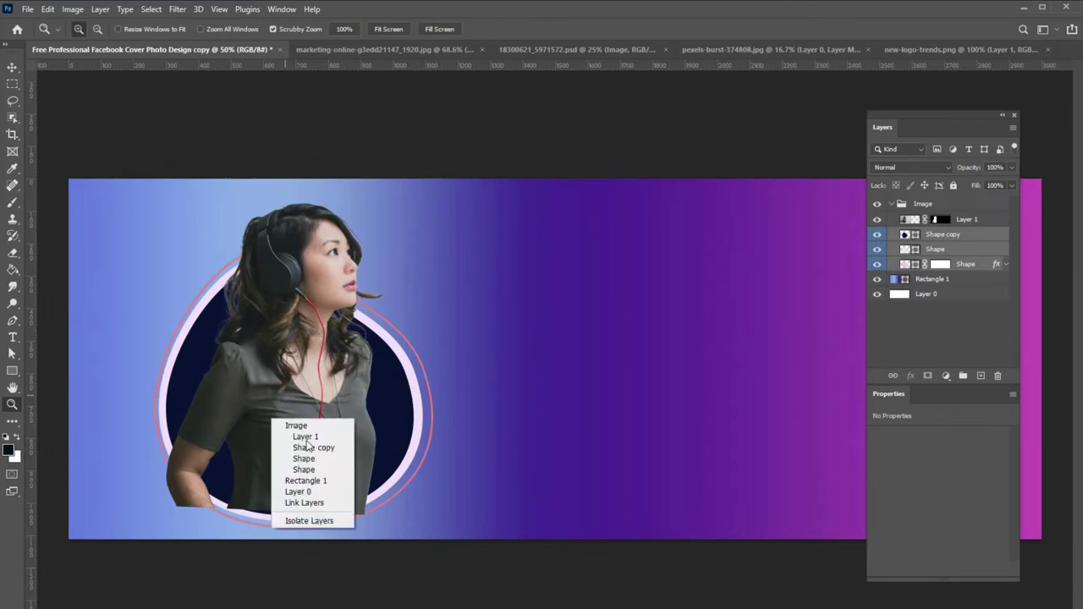
Step: Select the woman photo layer and try adding a mask, undoing the unwanted vector masks
{"action": "left_click", "coordinate": [305, 438]}
{"action": "left_click_drag", "start_coordinate": [296, 431], "coordinate": [304, 440]}
{"action": "left_click", "coordinate": [387, 414], "text": "ctrl"}
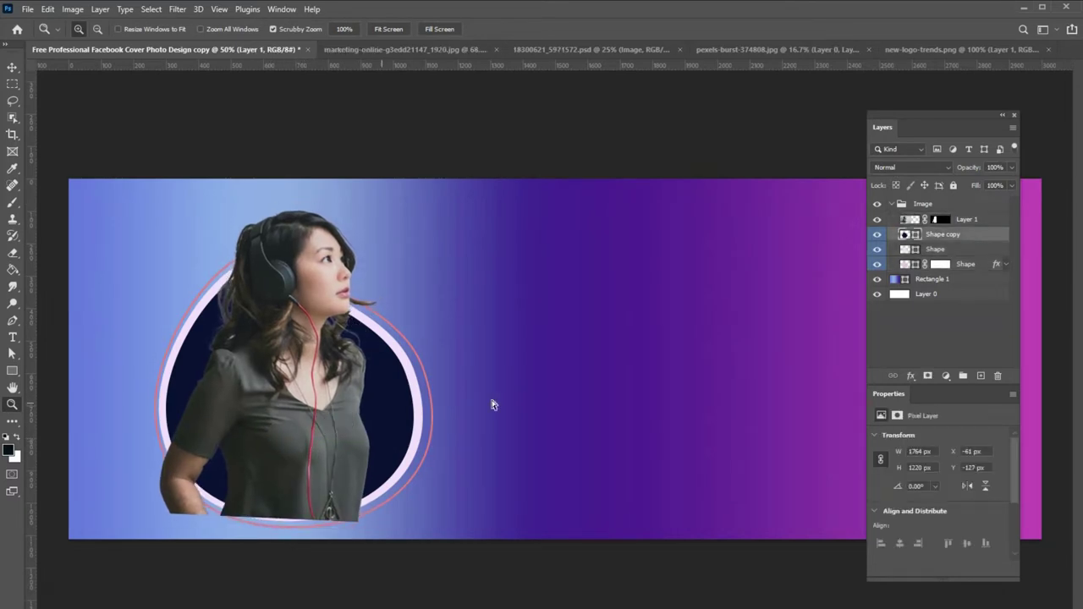
{"action": "left_click", "coordinate": [913, 222]}
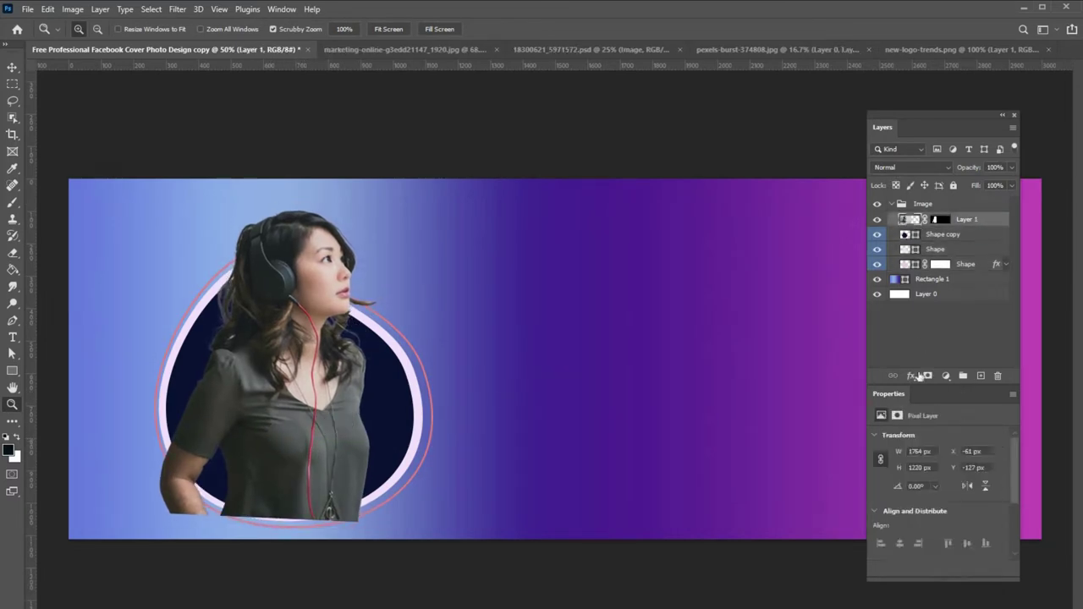
{"action": "left_click", "coordinate": [928, 376]}
{"action": "key", "text": "ctrl+z"}
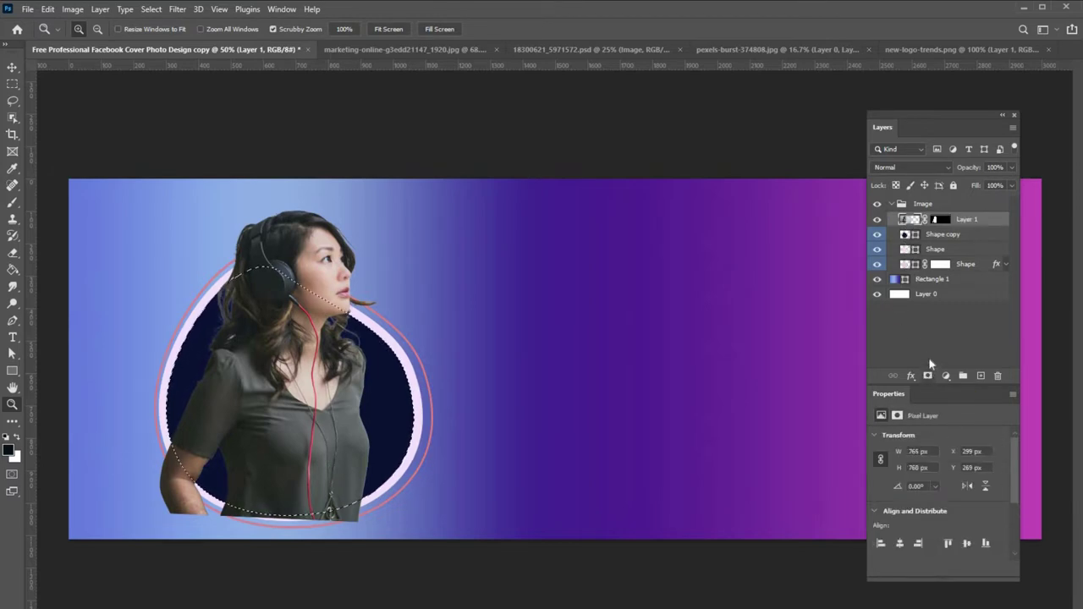
{"action": "left_click", "coordinate": [928, 375]}
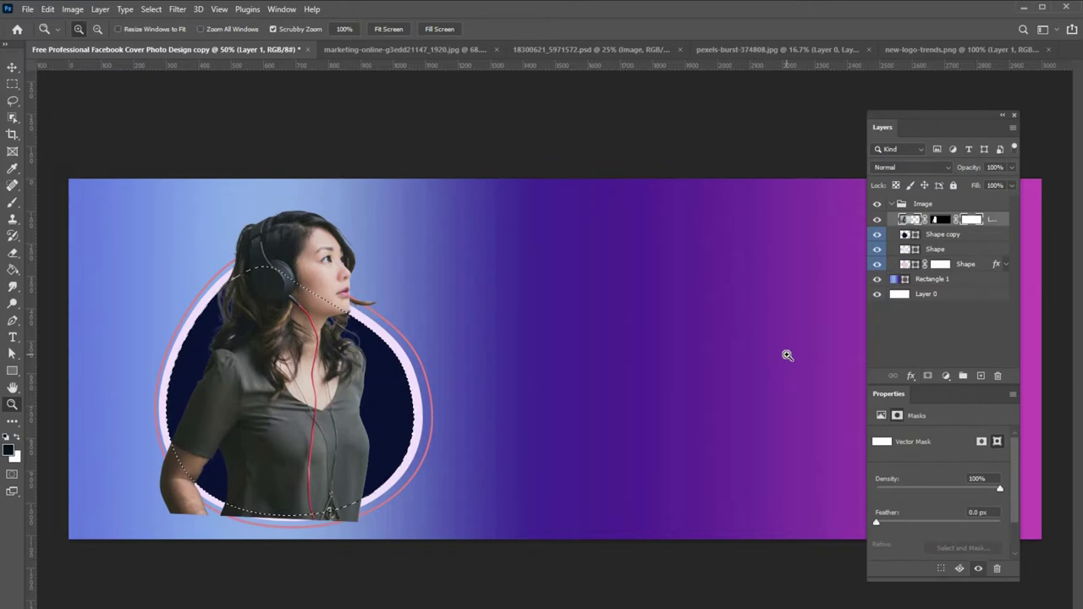
{"action": "key", "text": "ctrl+z"}
Step: Apply the old mask, mask the woman to the blob selection, and paint her head back above it
{"action": "right_click", "coordinate": [938, 222]}
{"action": "left_click", "coordinate": [968, 256]}
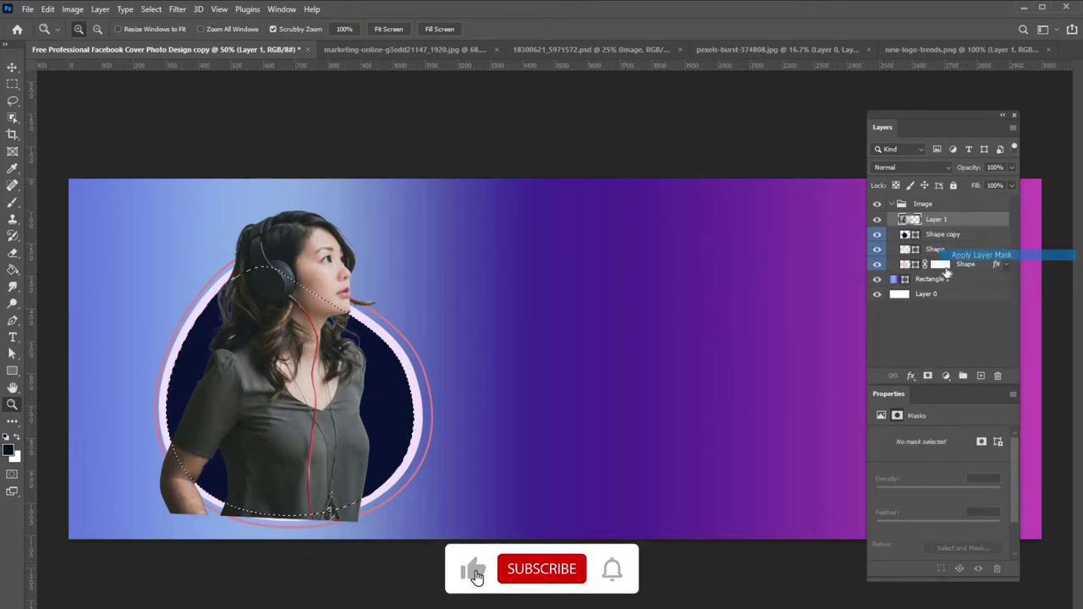
{"action": "left_click", "coordinate": [929, 375]}
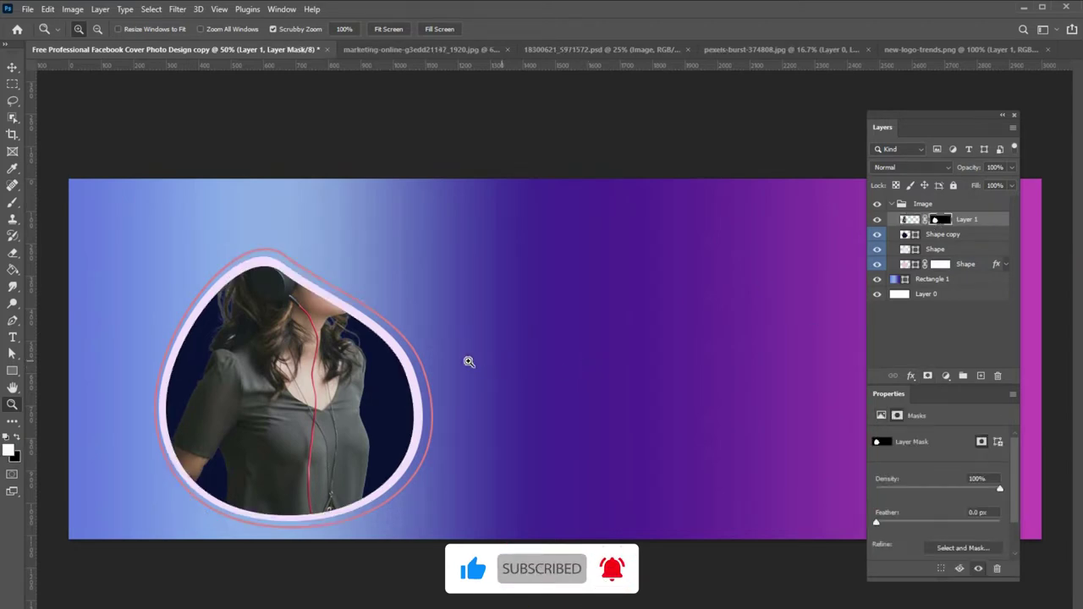
{"action": "key", "text": "b"}
{"action": "mouse_move", "coordinate": [283, 271]}
{"action": "left_mouse_down"}
{"action": "mouse_move", "coordinate": [343, 280]}
{"action": "mouse_move", "coordinate": [254, 237]}
{"action": "mouse_move", "coordinate": [239, 245]}
{"action": "left_mouse_up"}
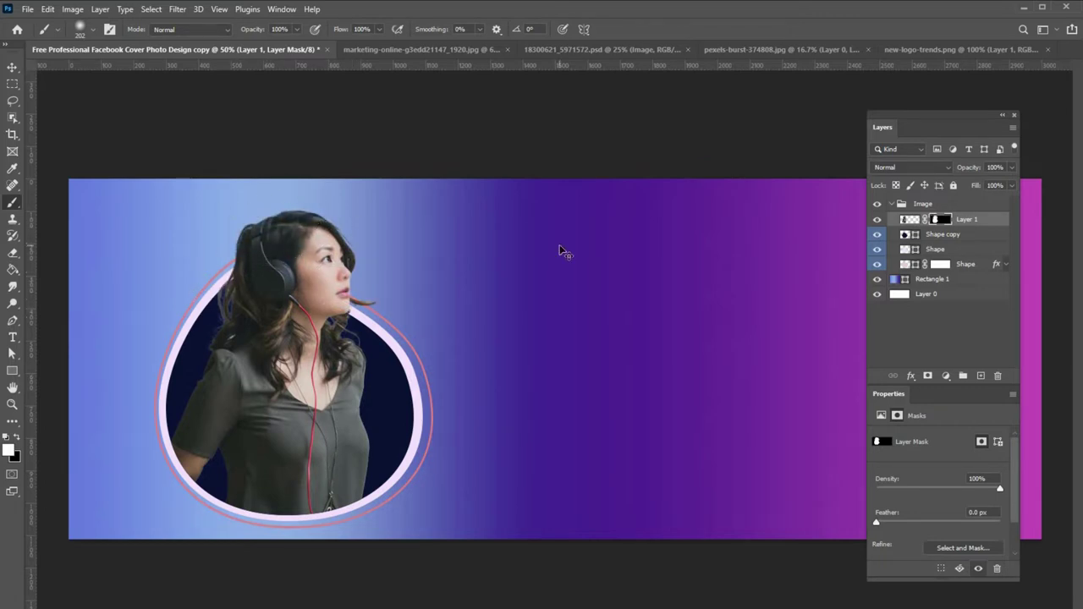
Step: Rotate the woman's photo about 6 degrees, then a little further
{"action": "key", "text": "ctrl+t"}
{"action": "left_click_drag", "start_coordinate": [503, 181], "coordinate": [527, 204]}
{"action": "mouse_move", "coordinate": [394, 217]}
{"action": "left_mouse_down"}
{"action": "mouse_move", "coordinate": [406, 188]}
{"action": "mouse_move", "coordinate": [448, 203]}
{"action": "left_mouse_up"}
{"action": "key", "text": "Return"}
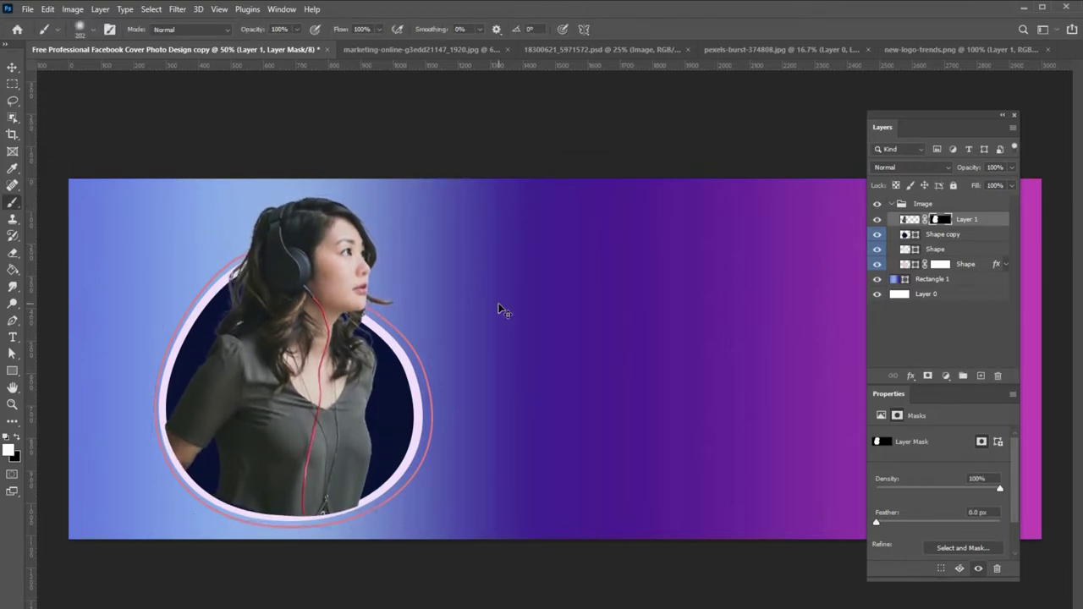
Step: Toggle layer visibility to compare, then delete the photo's layer mask
{"action": "left_click", "coordinate": [877, 220]}
{"action": "left_click", "coordinate": [877, 220]}
{"action": "left_click", "coordinate": [878, 237]}
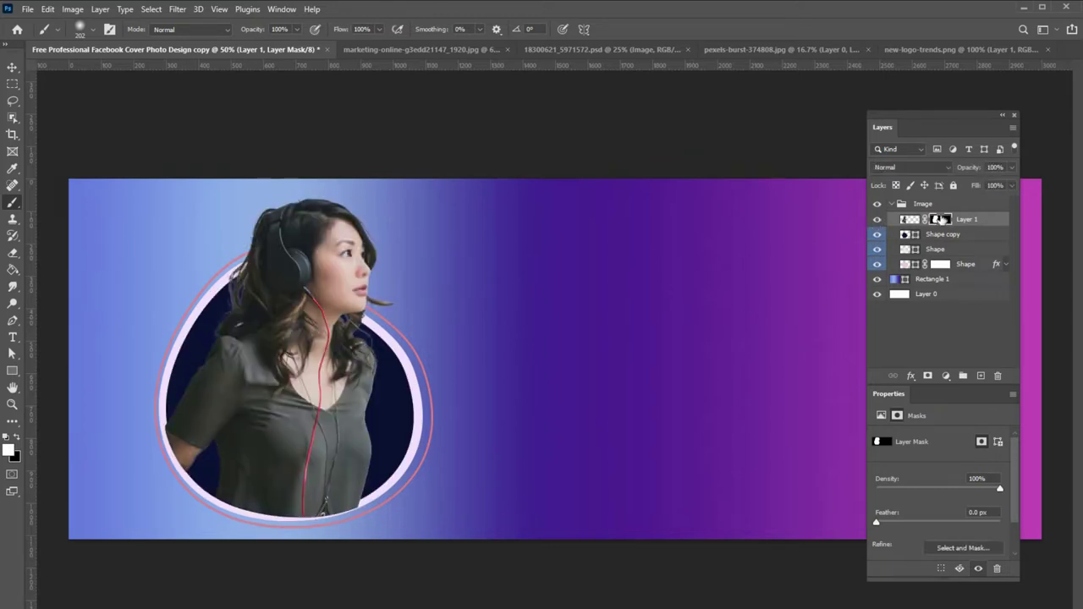
{"action": "right_click", "coordinate": [939, 219]}
{"action": "left_click", "coordinate": [954, 218]}
{"action": "right_click", "coordinate": [939, 218]}
{"action": "left_click", "coordinate": [964, 240]}
Step: Nudge the photo up-left, add a fresh mask and paint out the arm over the ring
{"action": "left_click_drag", "start_coordinate": [299, 443], "coordinate": [289, 438]}
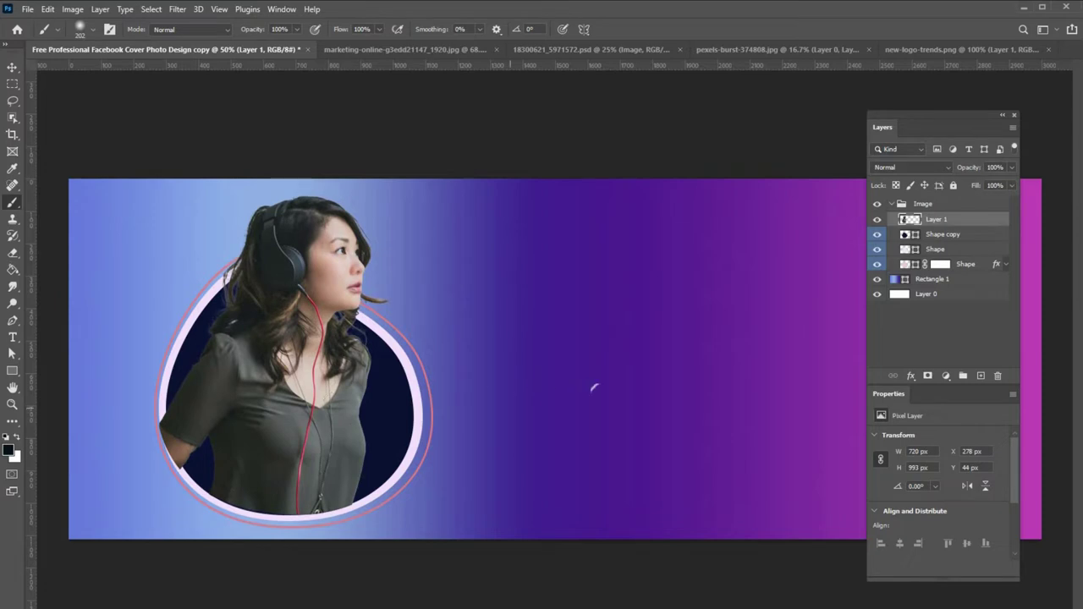
{"action": "left_click", "coordinate": [928, 376]}
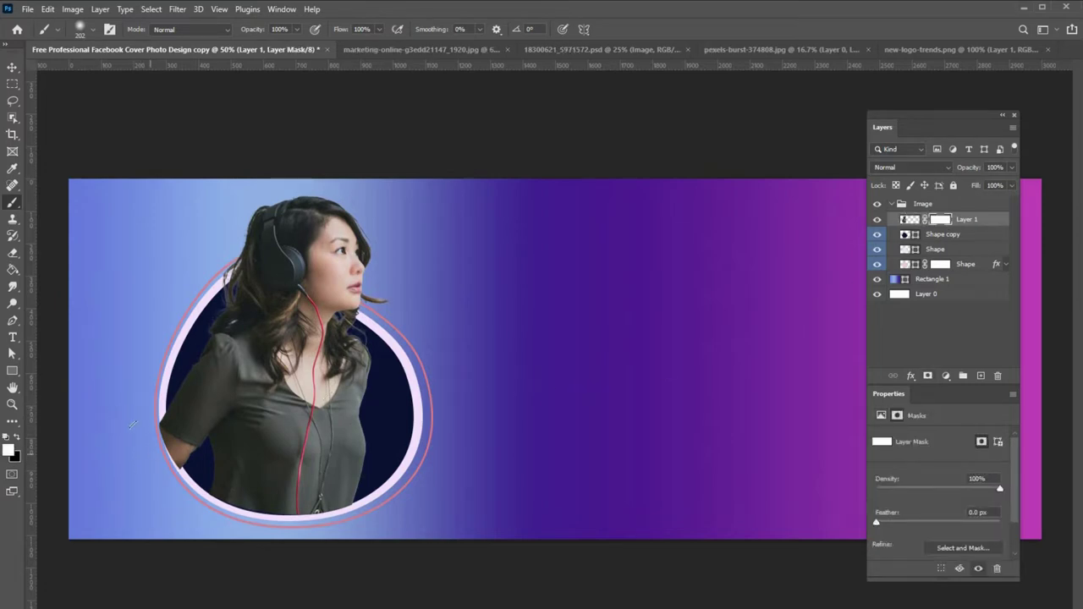
{"action": "key", "text": "x"}
{"action": "left_click_drag", "start_coordinate": [162, 415], "coordinate": [174, 464]}
{"action": "left_click_drag", "start_coordinate": [121, 421], "coordinate": [153, 482]}
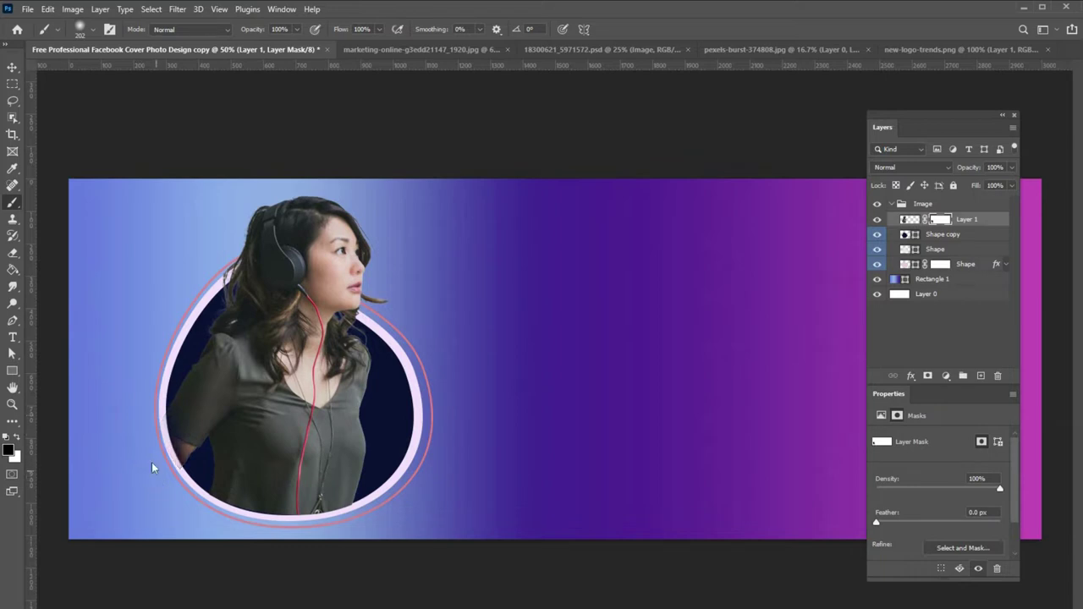
Step: Zoom in to check the masked edge and reselect the woman's photo layer
{"action": "key", "text": "z"}
{"action": "mouse_move", "coordinate": [461, 330]}
{"action": "left_mouse_down"}
{"action": "mouse_move", "coordinate": [520, 347]}
{"action": "mouse_move", "coordinate": [455, 346]}
{"action": "left_mouse_up"}
{"action": "right_click", "coordinate": [302, 351], "text": "ctrl"}
{"action": "left_click", "coordinate": [326, 357]}
{"action": "left_click", "coordinate": [948, 219]}
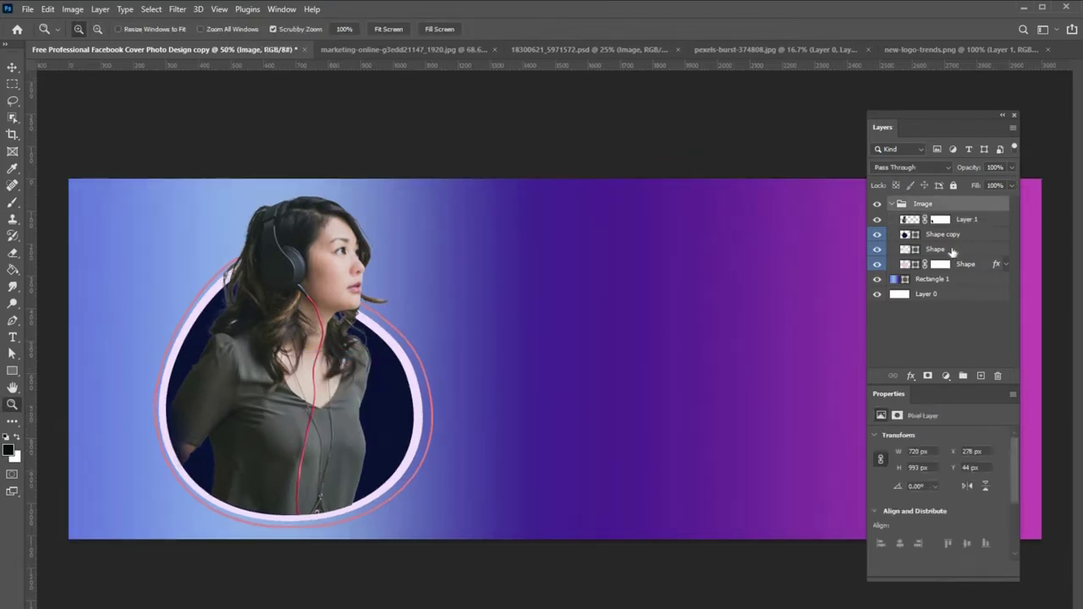
Step: Raise the photo's midtones to about 1.19 with Levels, then review the banner zoomed out
{"action": "key", "text": "ctrl+l"}
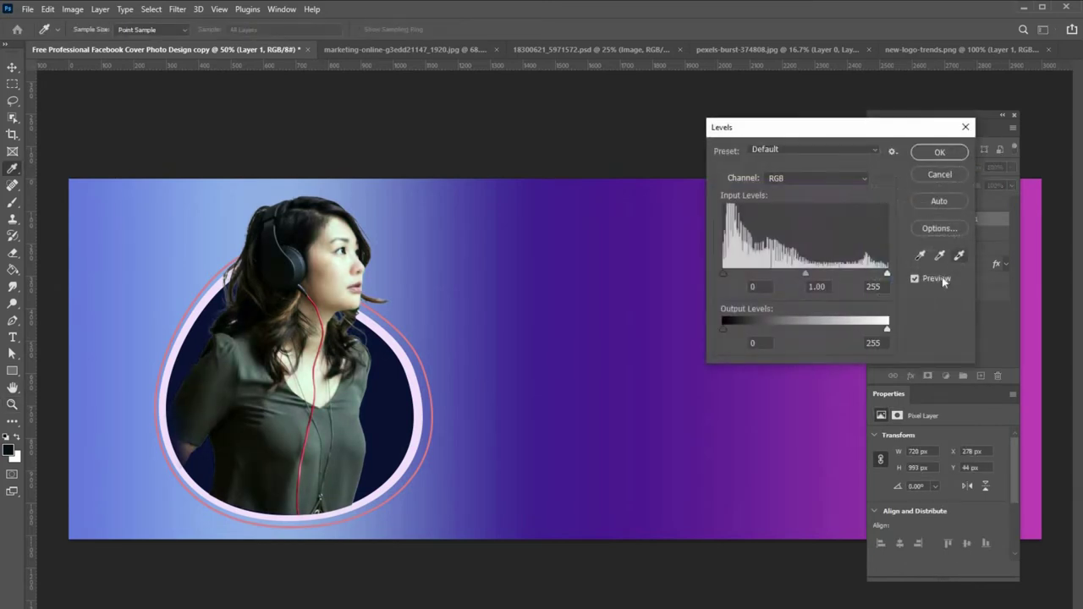
{"action": "left_click_drag", "start_coordinate": [805, 274], "coordinate": [795, 275]}
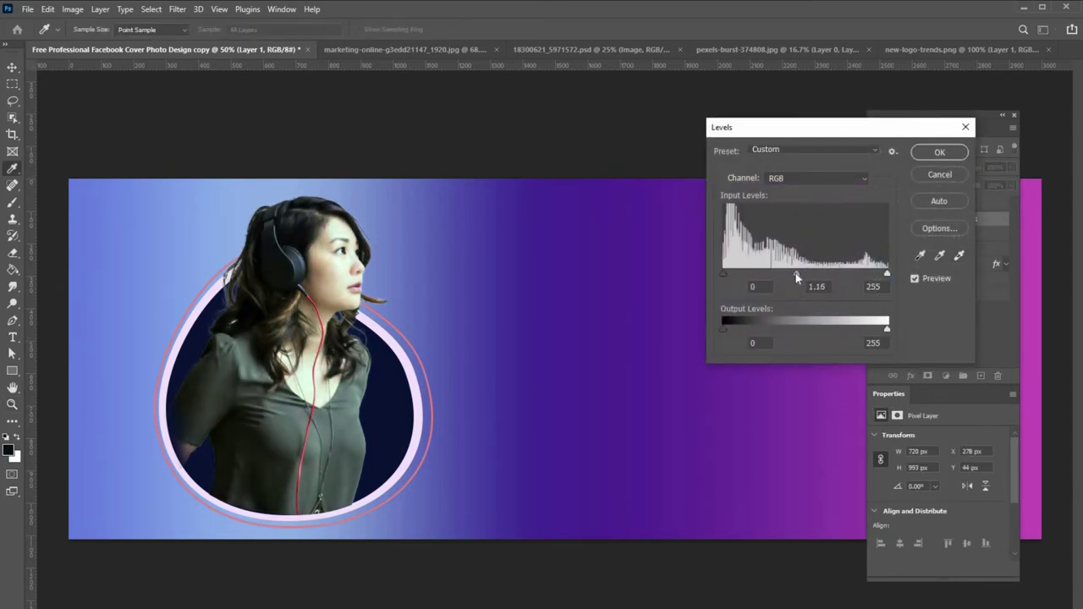
{"action": "left_click", "coordinate": [885, 276]}
{"action": "left_click", "coordinate": [940, 153]}
{"action": "key", "text": "z"}
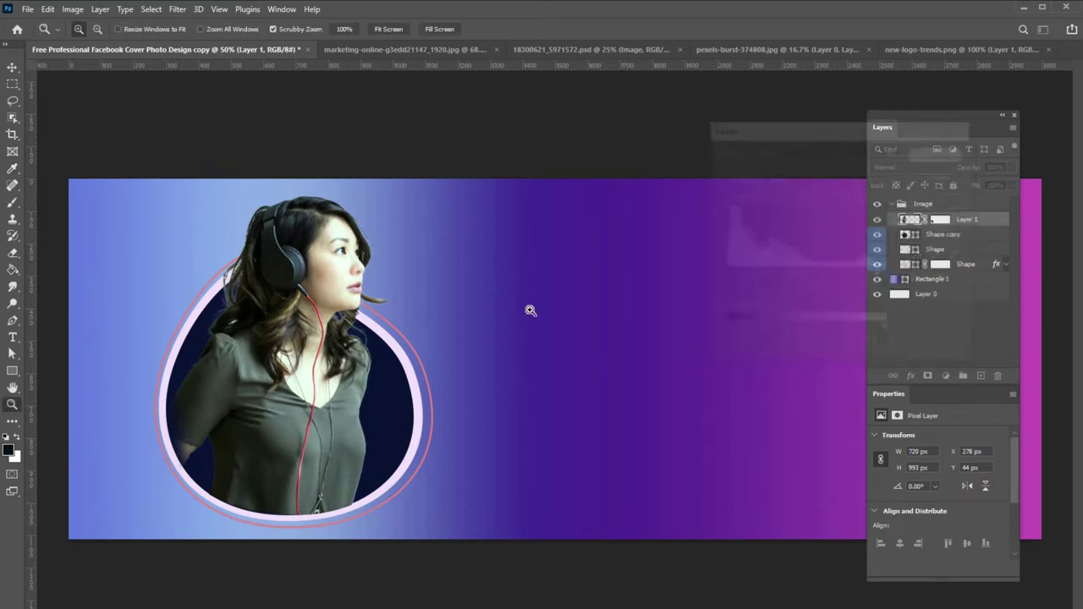
{"action": "left_click", "coordinate": [531, 310], "text": "alt"}
{"action": "left_click", "coordinate": [609, 308]}
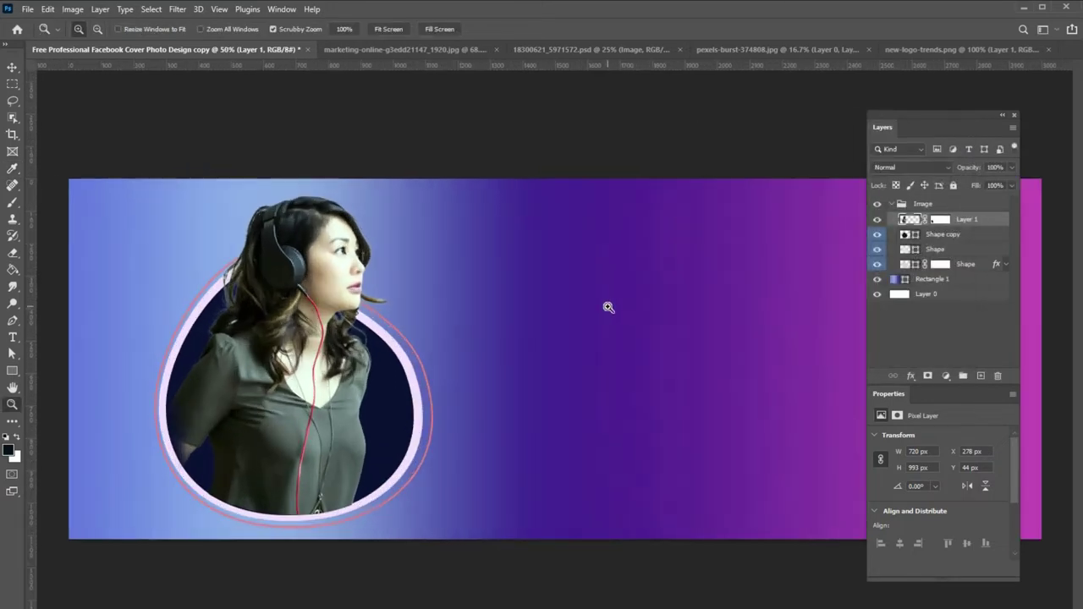
Step: On a new layer above Rectangle 1, paint a soft 30% light-blue glow around the circle
{"action": "left_click", "coordinate": [969, 283]}
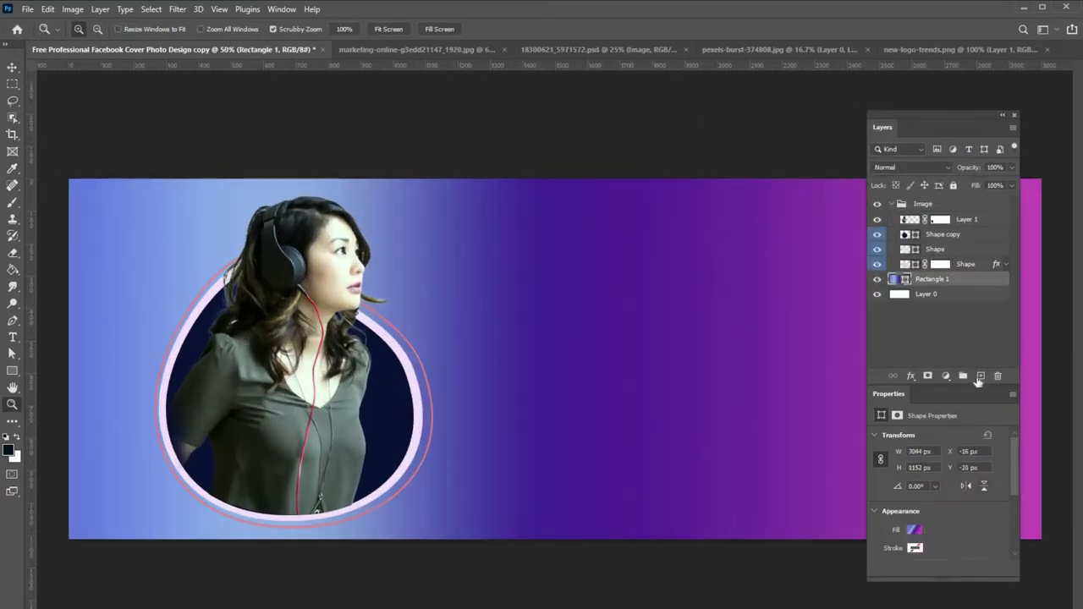
{"action": "left_click", "coordinate": [981, 376]}
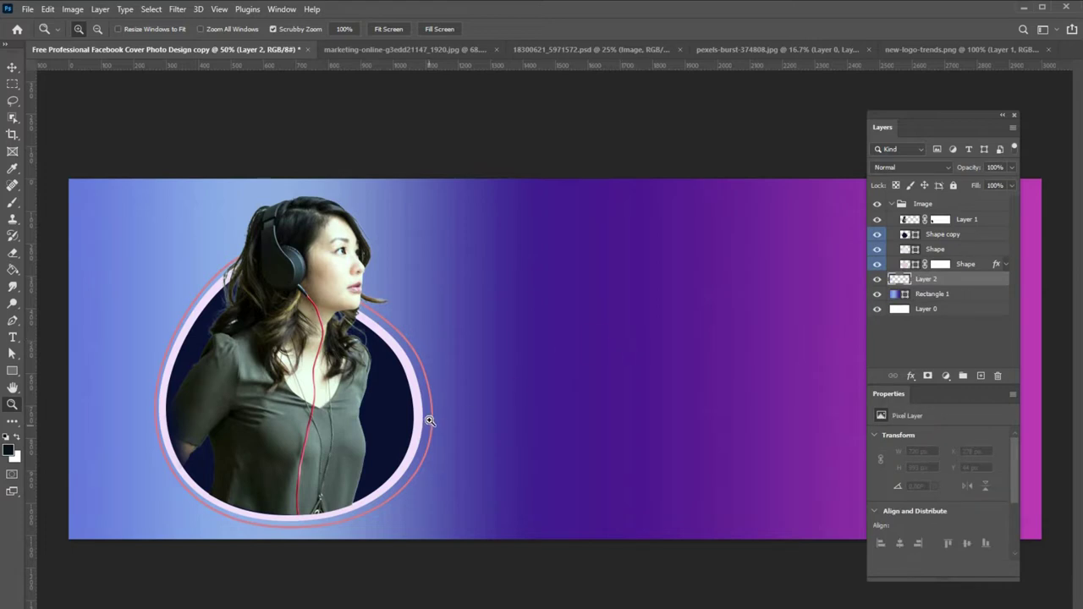
{"action": "key", "text": "b"}
{"action": "left_click", "coordinate": [339, 258], "text": "alt"}
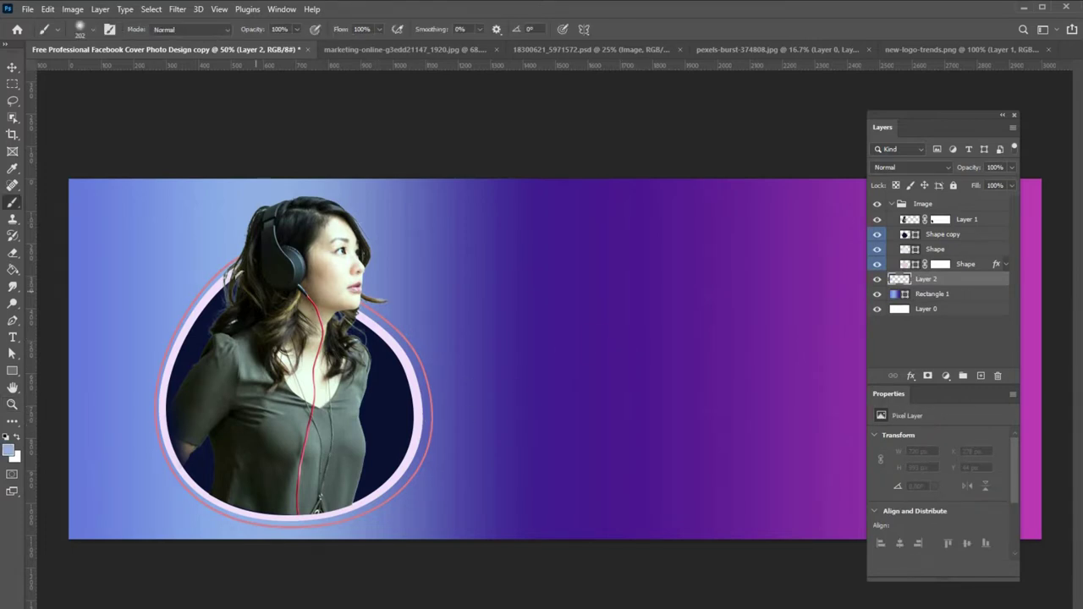
{"action": "left_click_drag", "start_coordinate": [322, 296], "coordinate": [339, 338]}
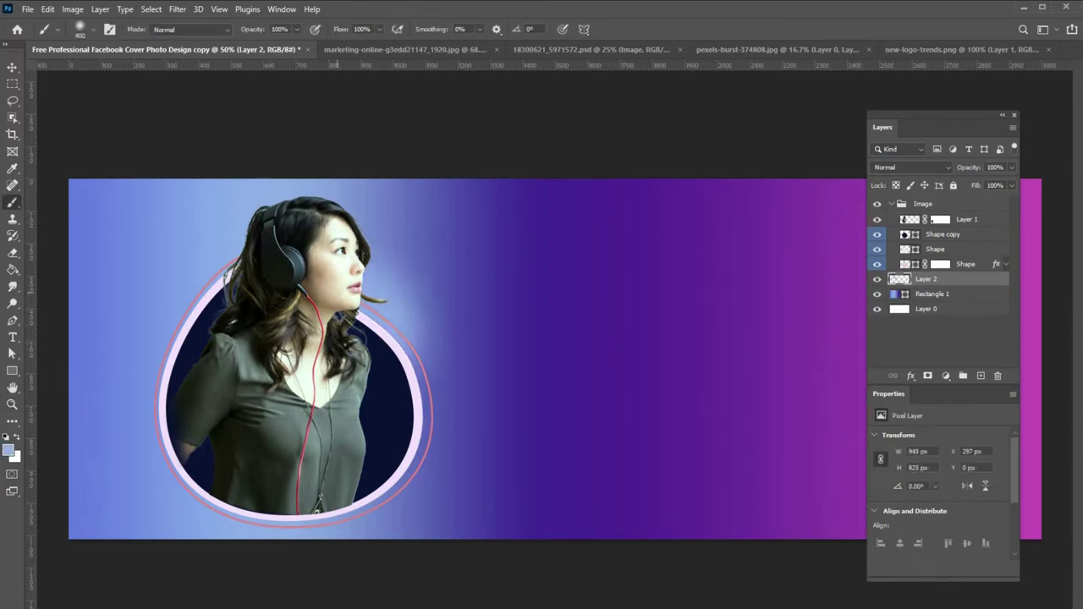
{"action": "key", "text": "3"}
{"action": "left_click_drag", "start_coordinate": [372, 254], "coordinate": [376, 482]}
{"action": "mouse_move", "coordinate": [376, 347]}
{"action": "left_mouse_down"}
{"action": "mouse_move", "coordinate": [376, 461]}
{"action": "mouse_move", "coordinate": [377, 427]}
{"action": "left_mouse_up"}
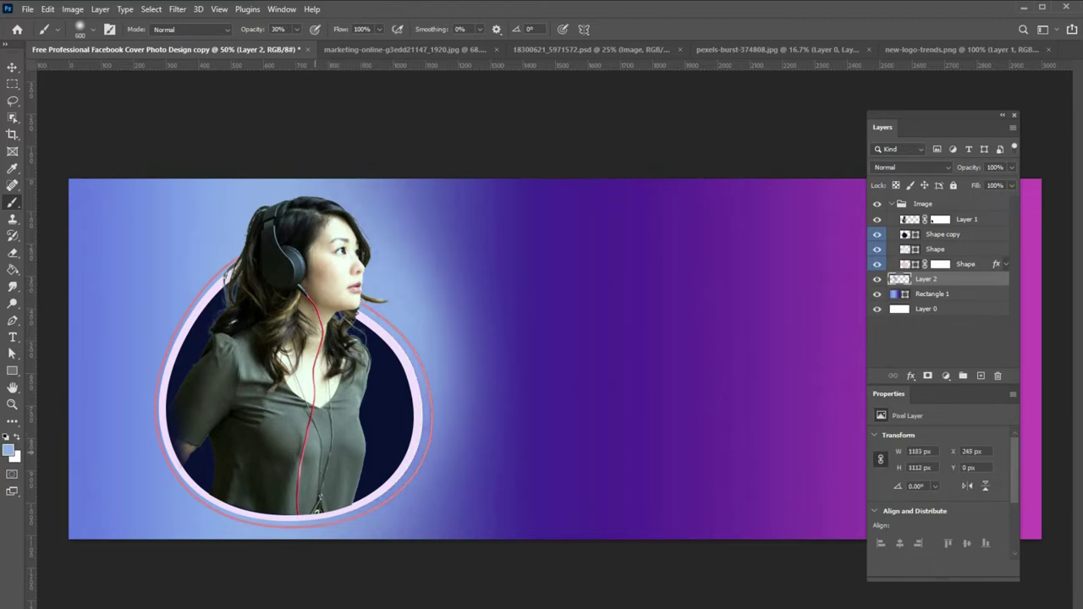
Step: Paint deep purple over the light area above the woman's head
{"action": "left_click", "coordinate": [515, 194], "text": "alt"}
{"action": "left_click", "coordinate": [9, 448]}
{"action": "key", "text": "Return"}
{"action": "key", "text": "b"}
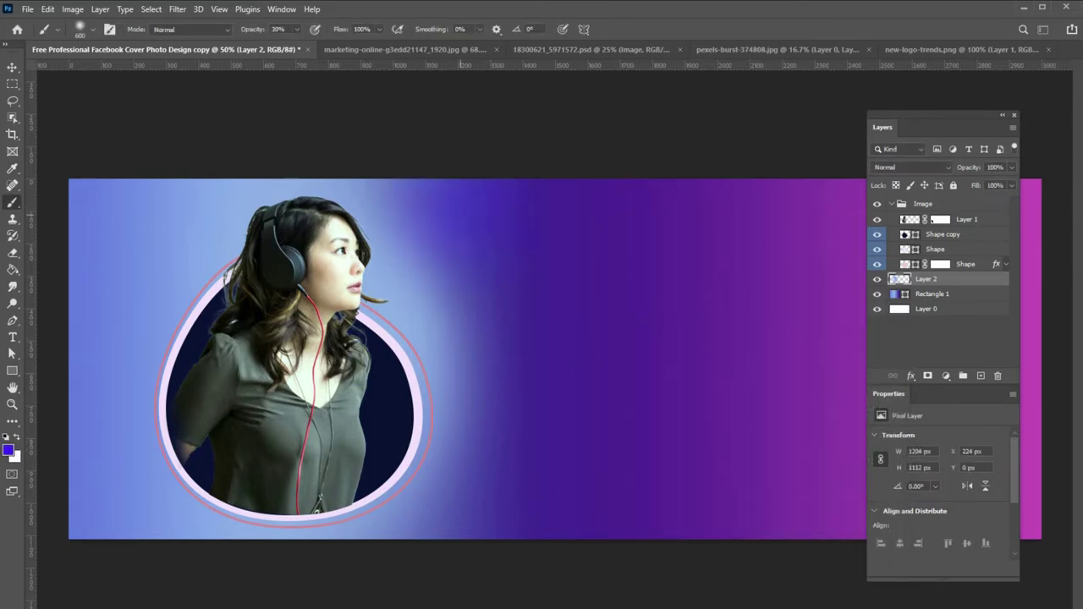
{"action": "left_click_drag", "start_coordinate": [423, 186], "coordinate": [338, 246]}
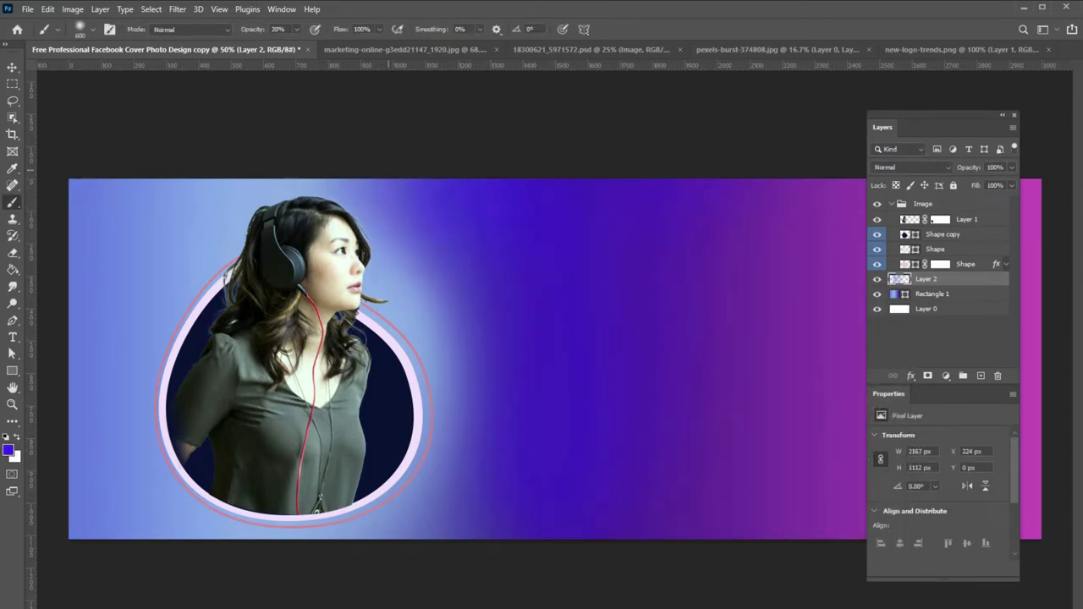
Step: Fit the whole banner on screen and collapse the Image group
{"action": "key", "text": "z"}
{"action": "right_click", "coordinate": [568, 284]}
{"action": "left_click", "coordinate": [583, 281]}
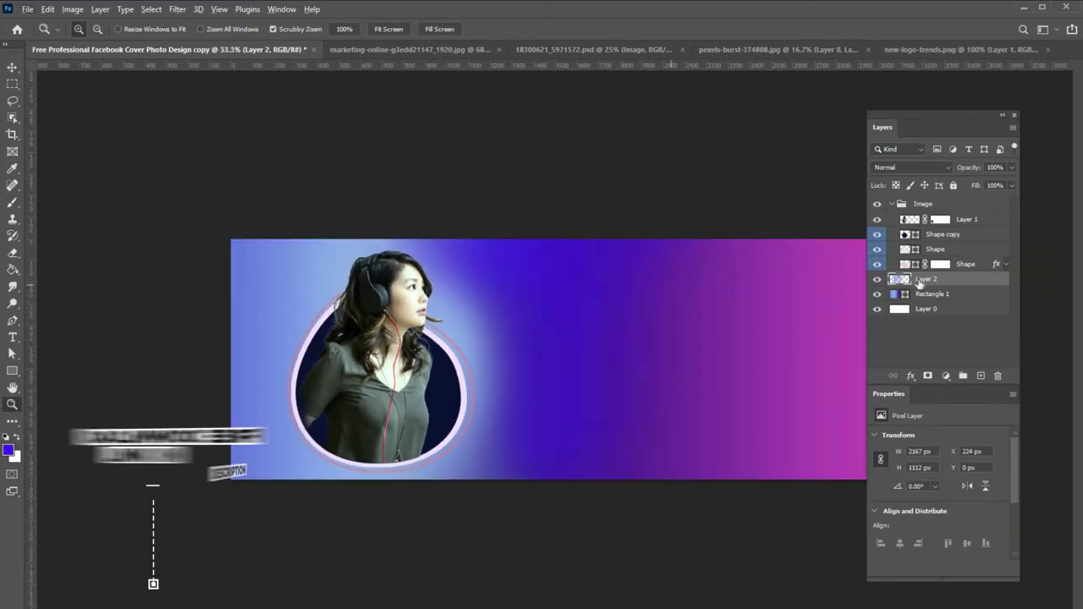
{"action": "left_click", "coordinate": [892, 204]}
Step: Group Layer 2 and Rectangle 1 into a group named bg
{"action": "left_click", "coordinate": [931, 235], "text": "shift"}
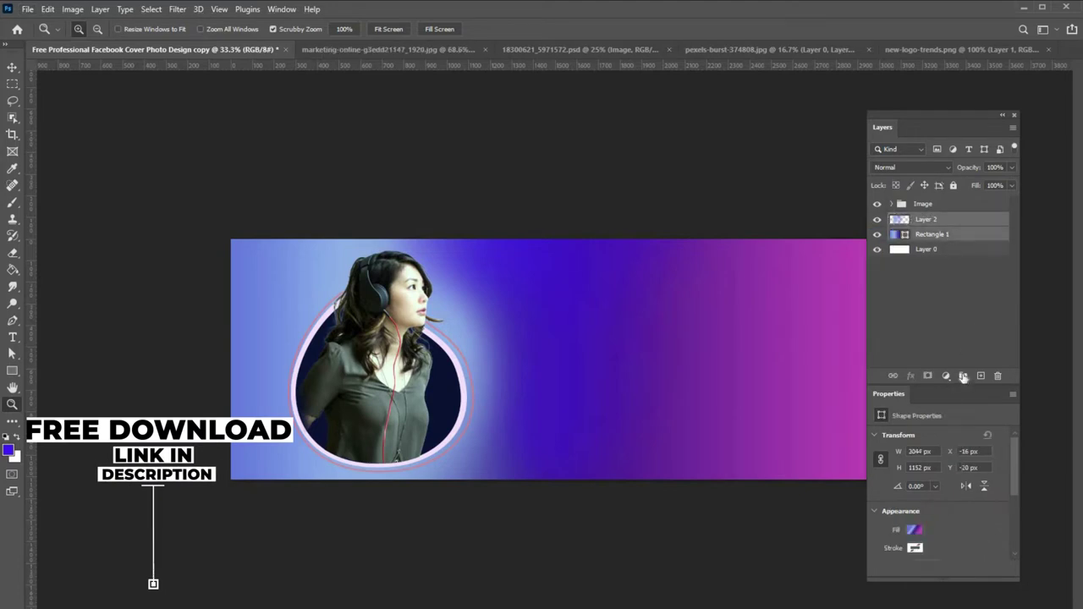
{"action": "key", "text": "ctrl+g"}
{"action": "type", "text": "bg"}
{"action": "key", "text": "Return"}
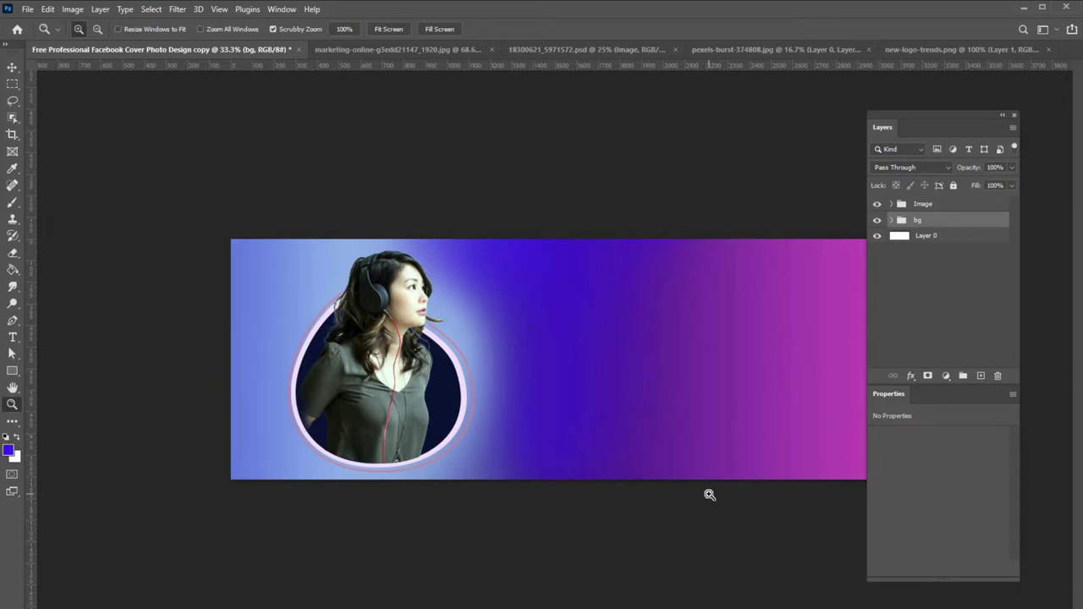
Step: Draw a tall centre rectangle and give it a black-to-white gradient fill
{"action": "left_click", "coordinate": [12, 372]}
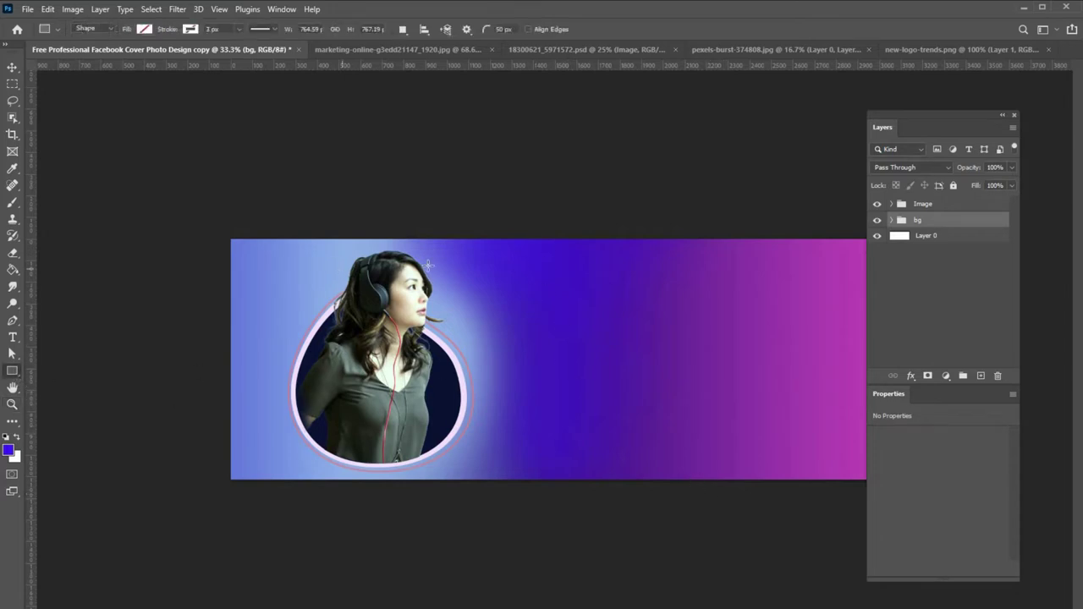
{"action": "left_click_drag", "start_coordinate": [533, 252], "coordinate": [641, 462]}
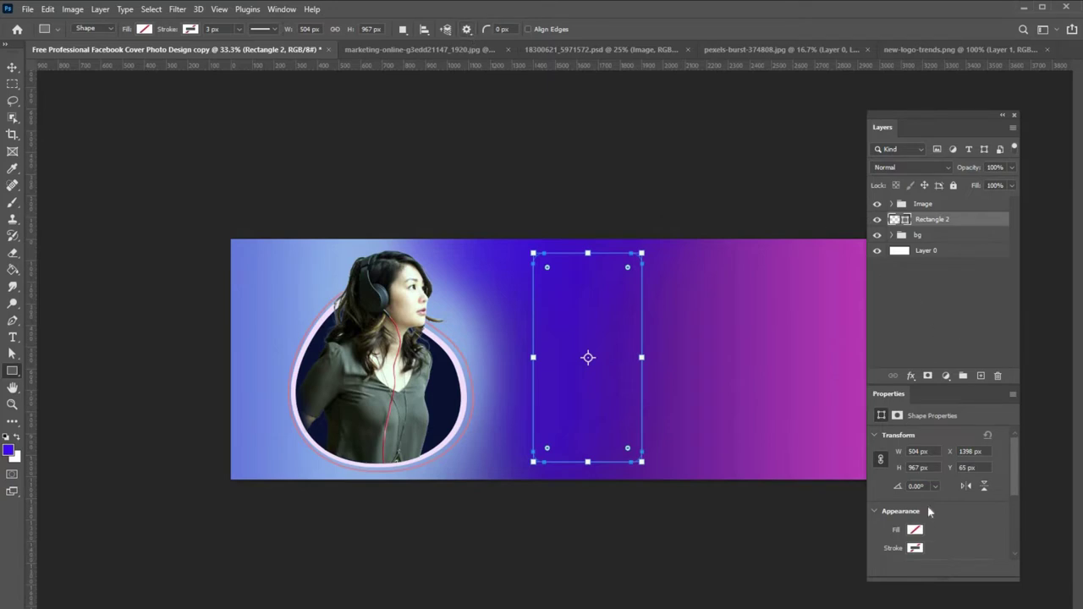
{"action": "scroll", "coordinate": [927, 505], "scroll_direction": "down", "scroll_amount": 2}
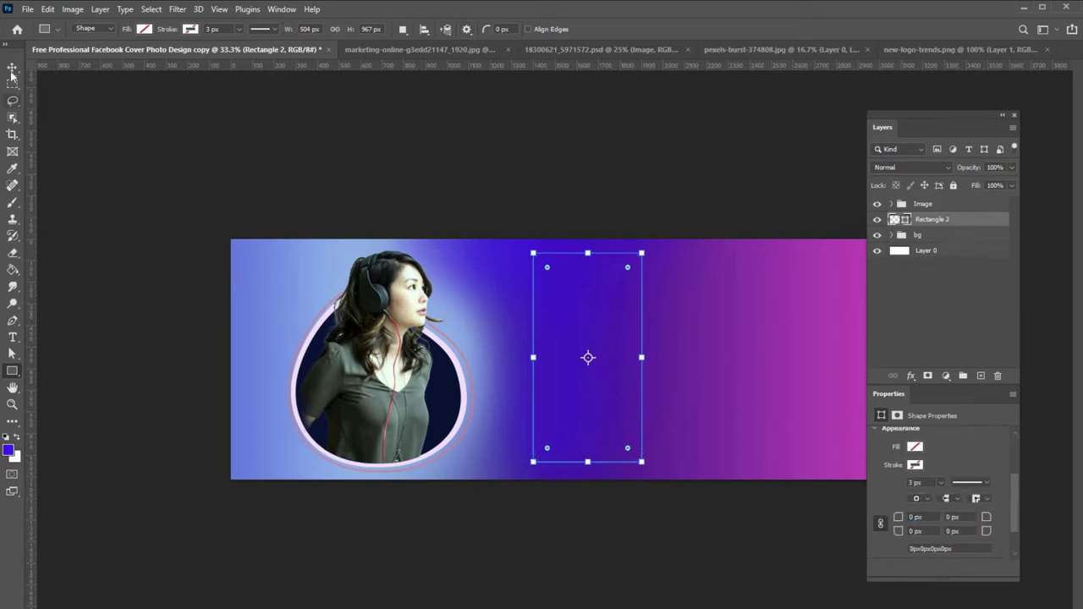
{"action": "left_click", "coordinate": [12, 69]}
{"action": "left_click", "coordinate": [916, 466]}
{"action": "left_click", "coordinate": [959, 424]}
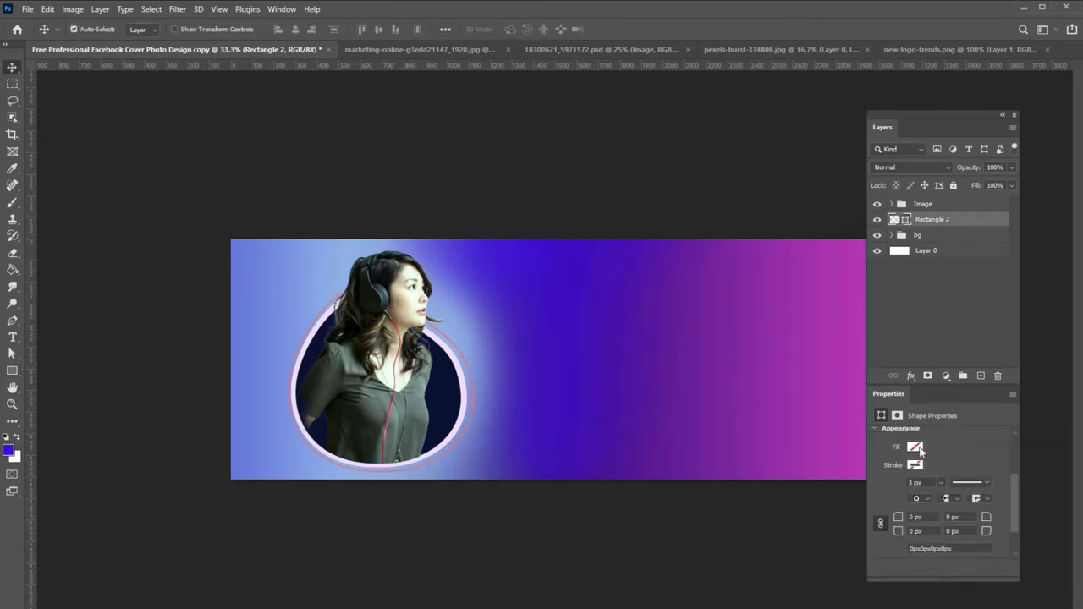
{"action": "left_click", "coordinate": [915, 446]}
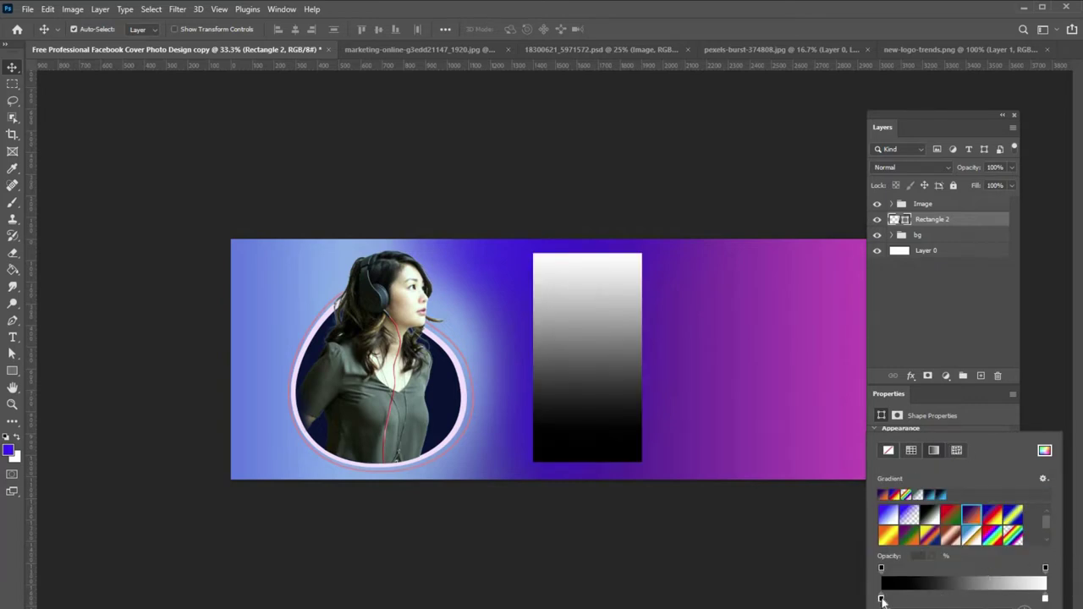
Step: Recolour the gradient to soft blue, purple and lilac, then rotate the rectangle about 132.5°
{"action": "double_click", "coordinate": [881, 599]}
{"action": "left_click", "coordinate": [246, 280]}
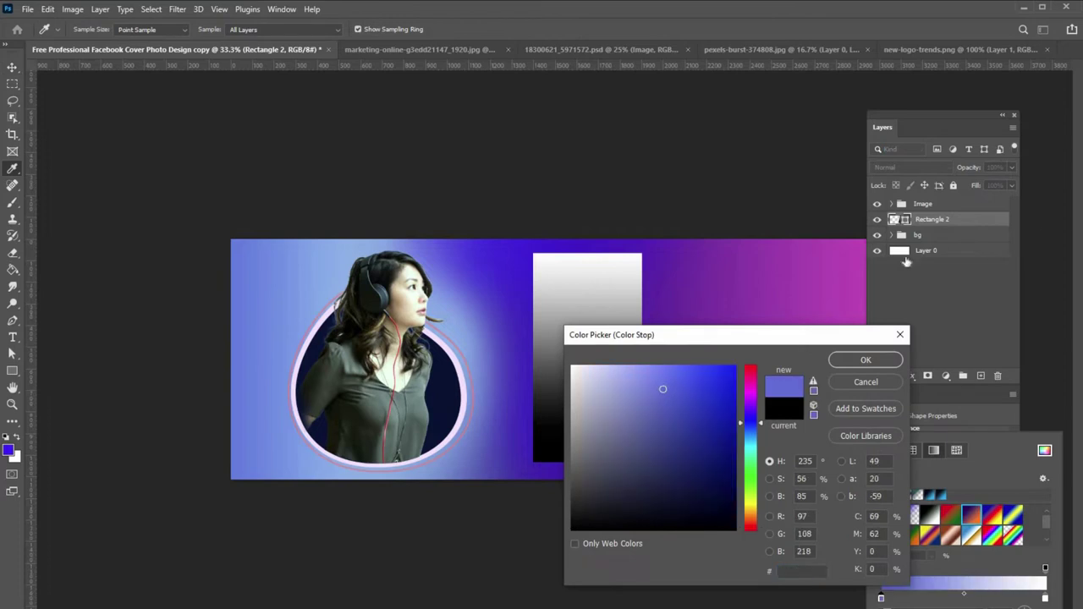
{"action": "left_click", "coordinate": [866, 360]}
{"action": "double_click", "coordinate": [1046, 600]}
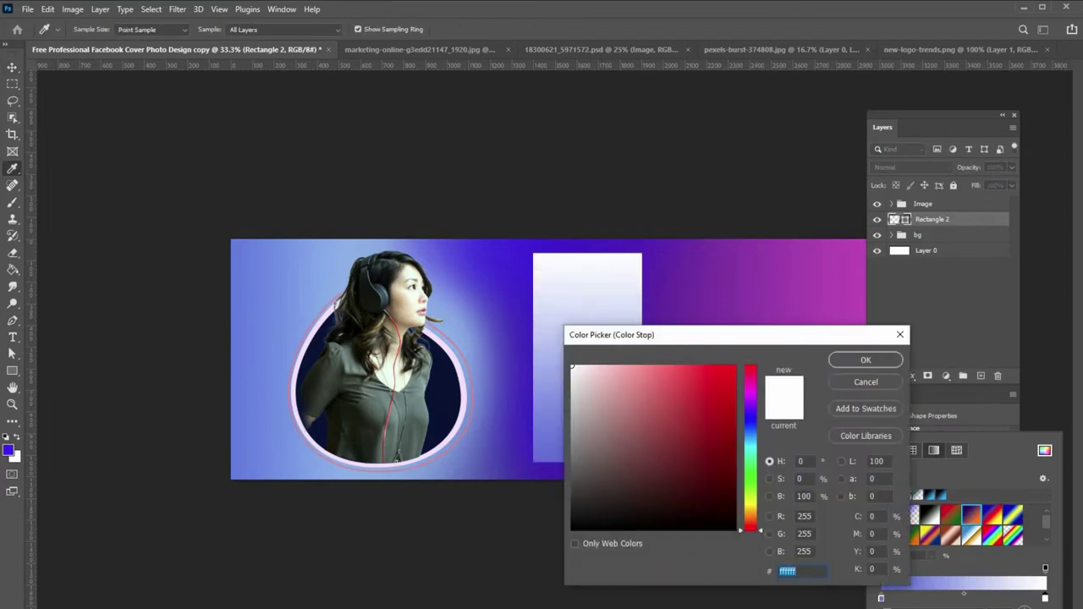
{"action": "left_click", "coordinate": [634, 382]}
{"action": "left_click", "coordinate": [866, 359]}
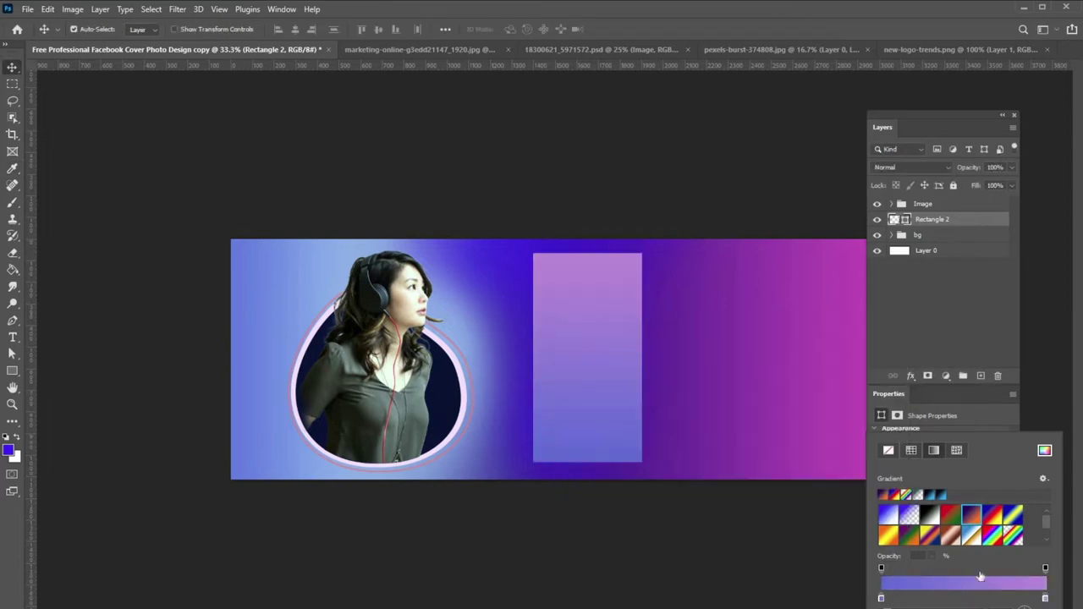
{"action": "left_click", "coordinate": [965, 598]}
{"action": "double_click", "coordinate": [965, 599]}
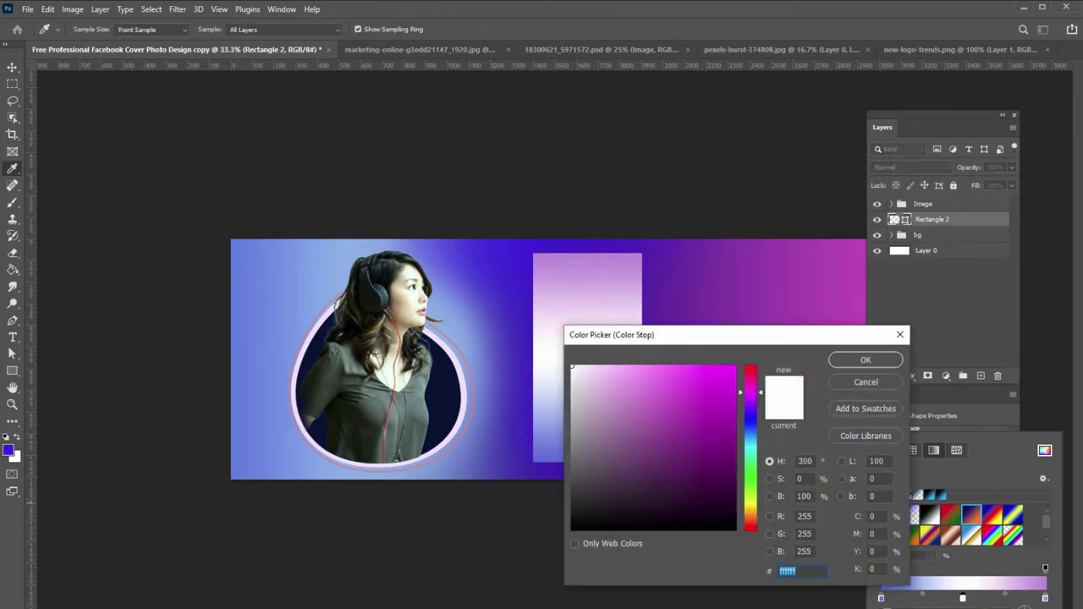
{"action": "left_click", "coordinate": [702, 411]}
{"action": "left_click", "coordinate": [866, 360]}
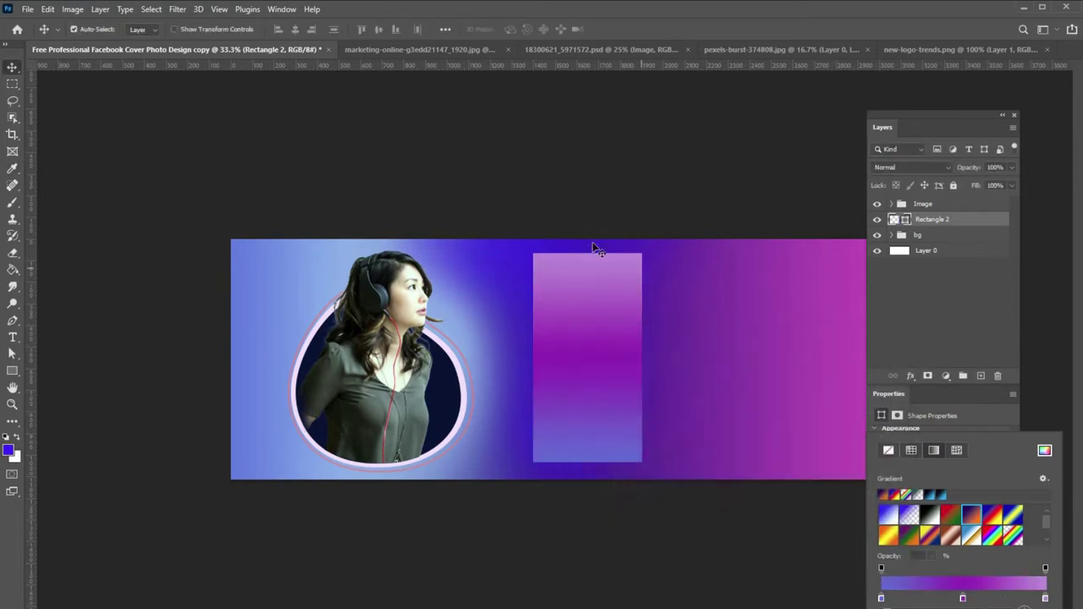
{"action": "key", "text": "ctrl+t"}
{"action": "mouse_move", "coordinate": [665, 249]}
{"action": "left_mouse_down"}
{"action": "mouse_move", "coordinate": [642, 430]}
{"action": "mouse_move", "coordinate": [399, 426]}
{"action": "left_mouse_up"}
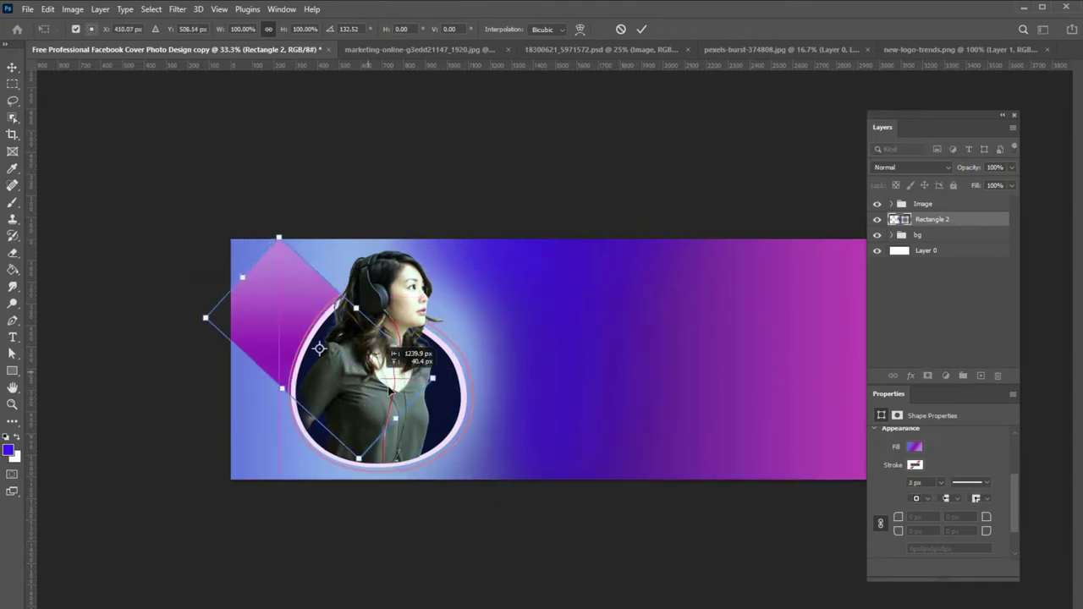
Step: Drag the rotated rectangle's corner handles outward into a long diagonal band and commit
{"action": "left_click_drag", "start_coordinate": [417, 457], "coordinate": [467, 498]}
{"action": "left_click_drag", "start_coordinate": [263, 316], "coordinate": [152, 205]}
{"action": "left_click_drag", "start_coordinate": [468, 502], "coordinate": [533, 544]}
{"action": "key", "text": "Return"}
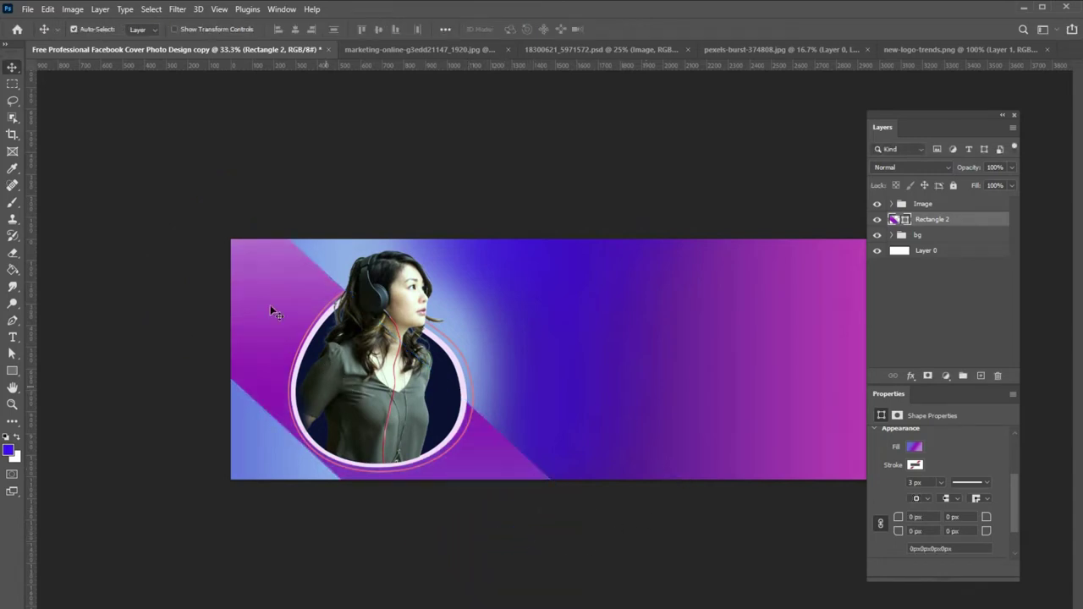
{"action": "left_click", "coordinate": [914, 447]}
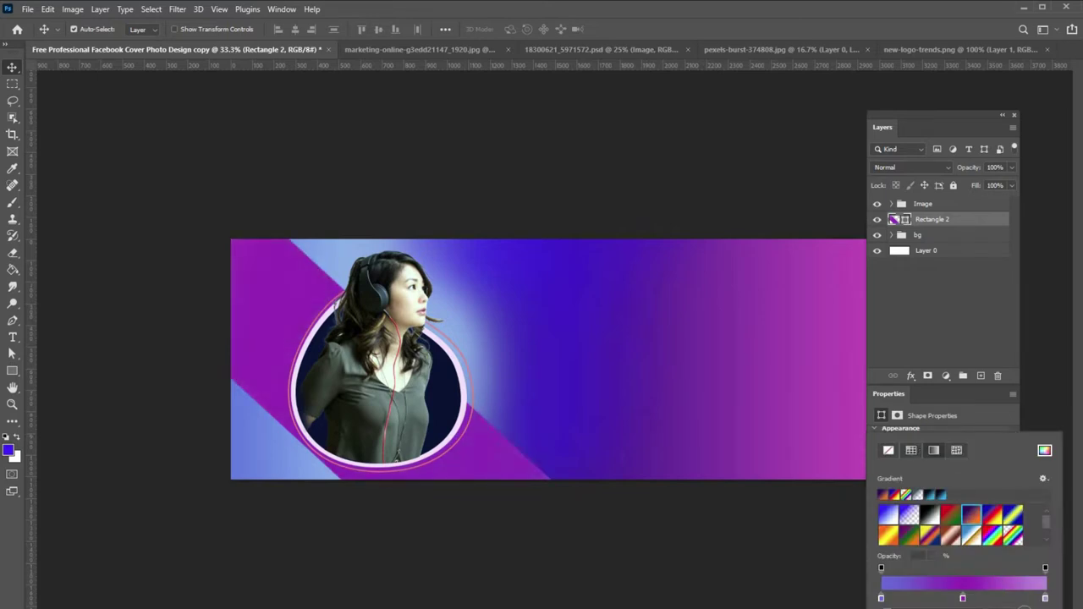
Step: Change a band gradient stop to a slightly deeper blue sampled near the banner
{"action": "left_click", "coordinate": [551, 490]}
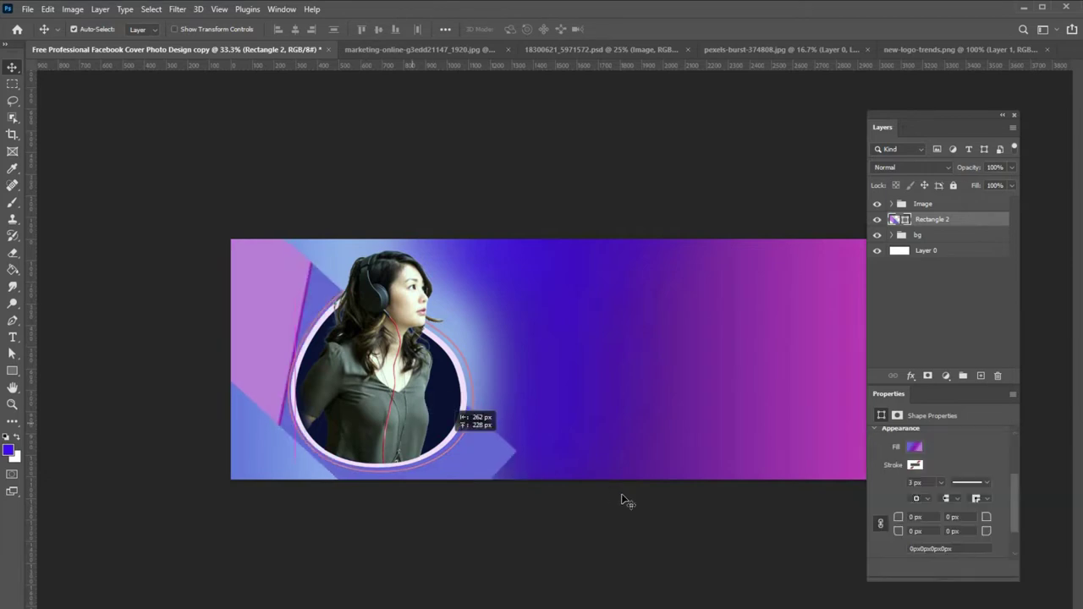
{"action": "left_click", "coordinate": [915, 448]}
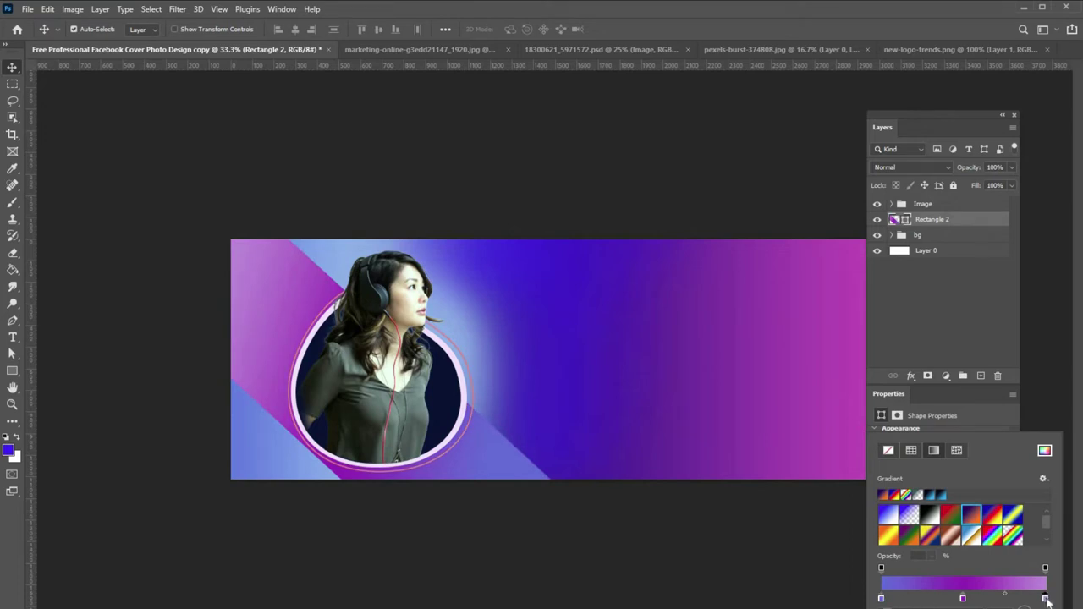
{"action": "double_click", "coordinate": [1047, 599]}
{"action": "left_click", "coordinate": [617, 117]}
{"action": "left_click", "coordinate": [300, 242]}
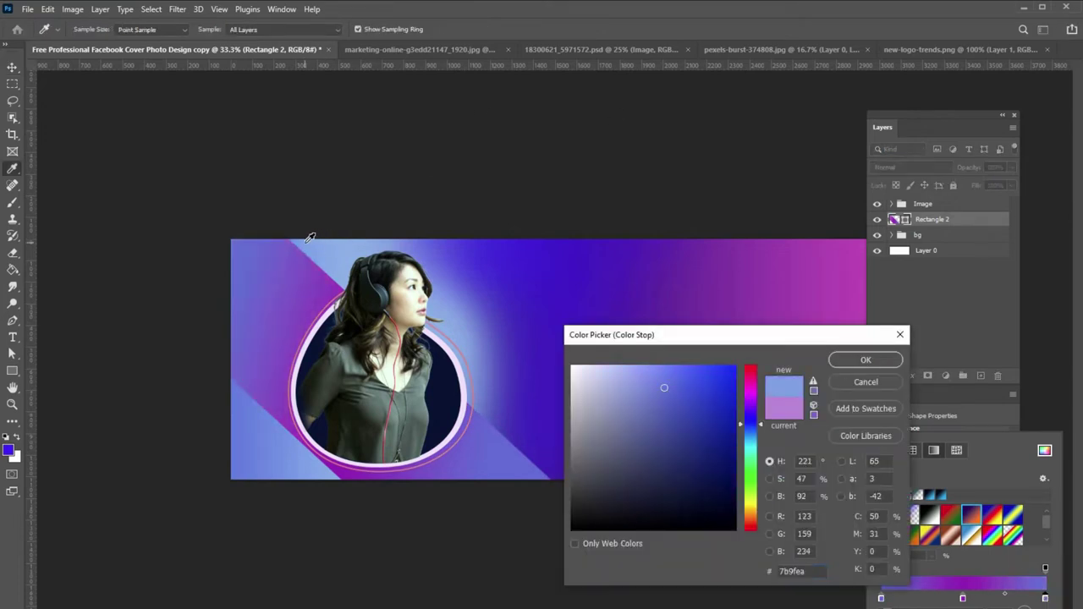
{"action": "left_click", "coordinate": [241, 391]}
{"action": "left_click", "coordinate": [852, 359]}
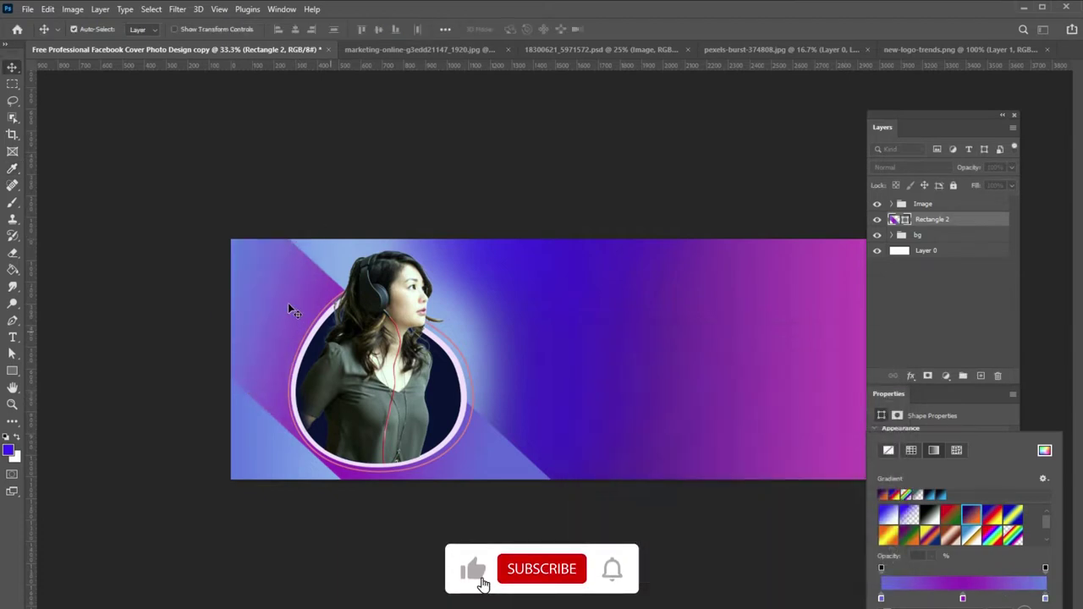
{"action": "left_click", "coordinate": [289, 305]}
Step: Try a pink-purple for that stop, discard it, and slide the blue stop inward
{"action": "left_click_drag", "start_coordinate": [289, 305], "coordinate": [319, 335]}
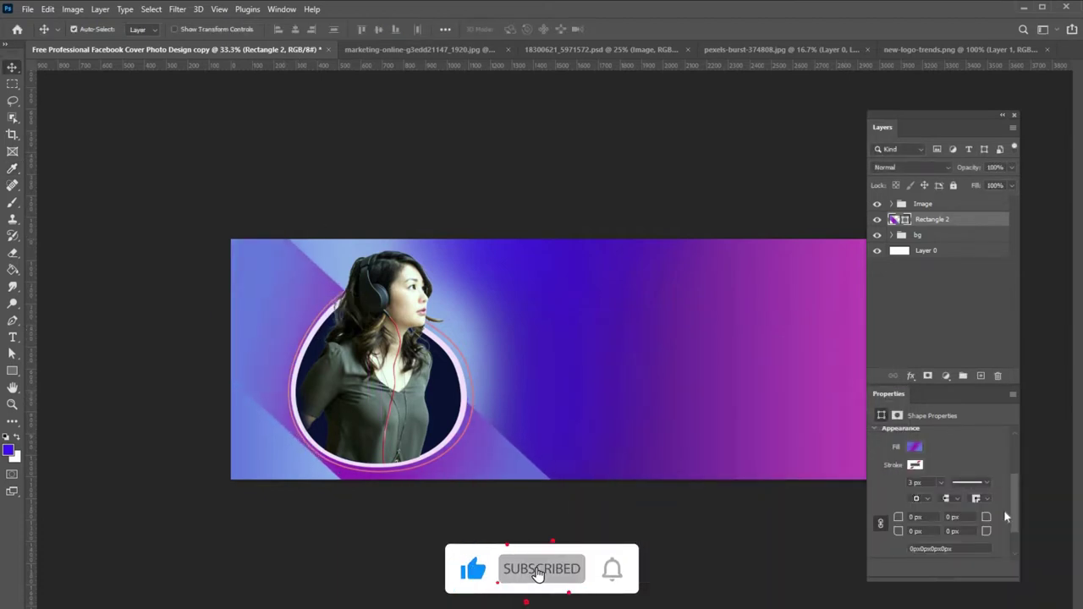
{"action": "left_click", "coordinate": [914, 446]}
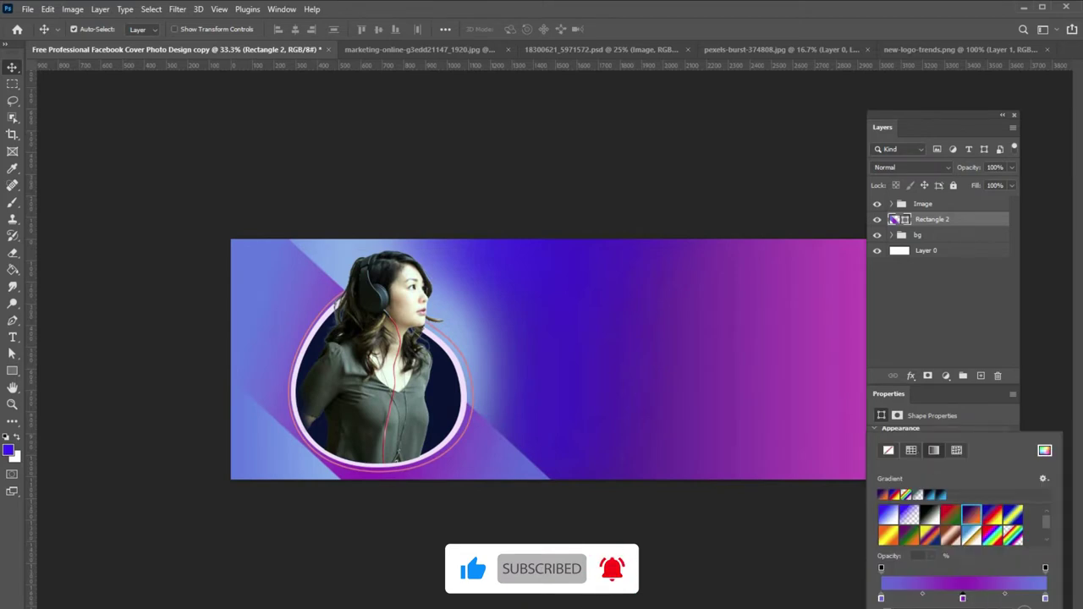
{"action": "double_click", "coordinate": [1045, 599]}
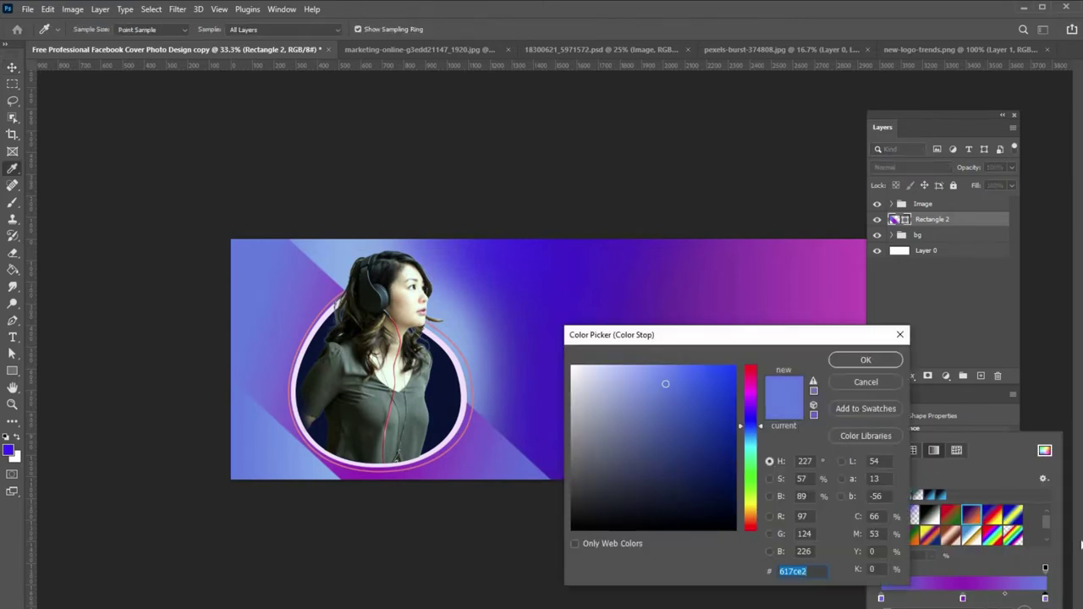
{"action": "left_click", "coordinate": [811, 378]}
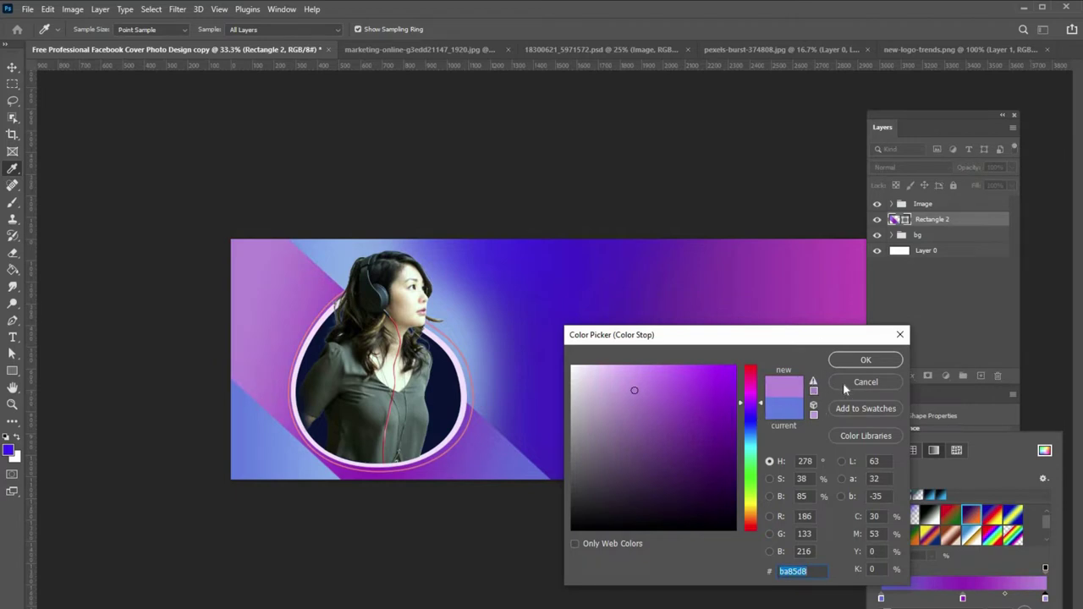
{"action": "left_click", "coordinate": [844, 382]}
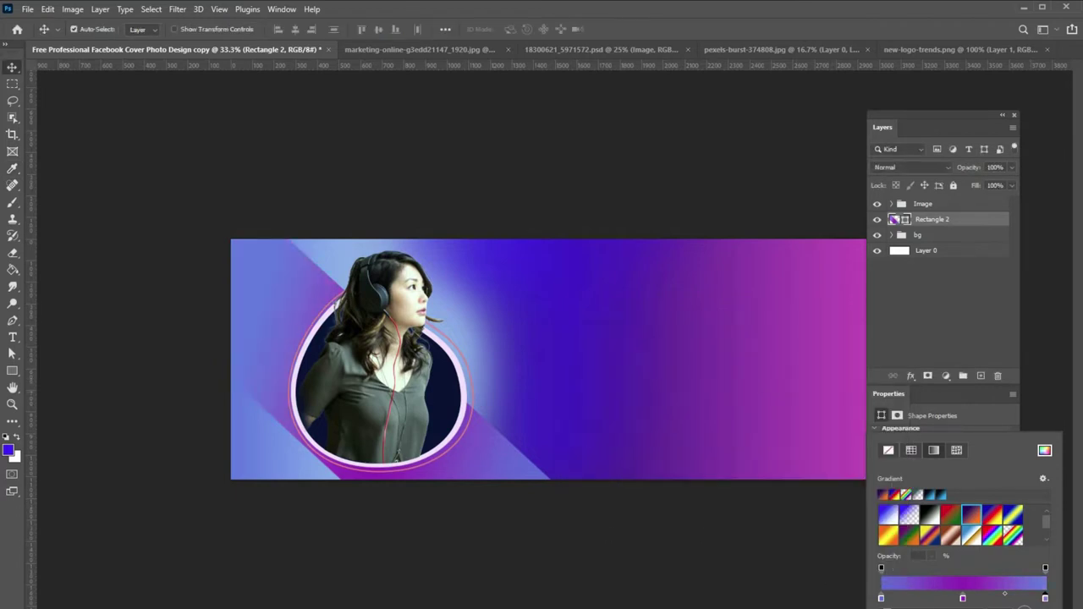
{"action": "left_click_drag", "start_coordinate": [882, 598], "coordinate": [988, 594]}
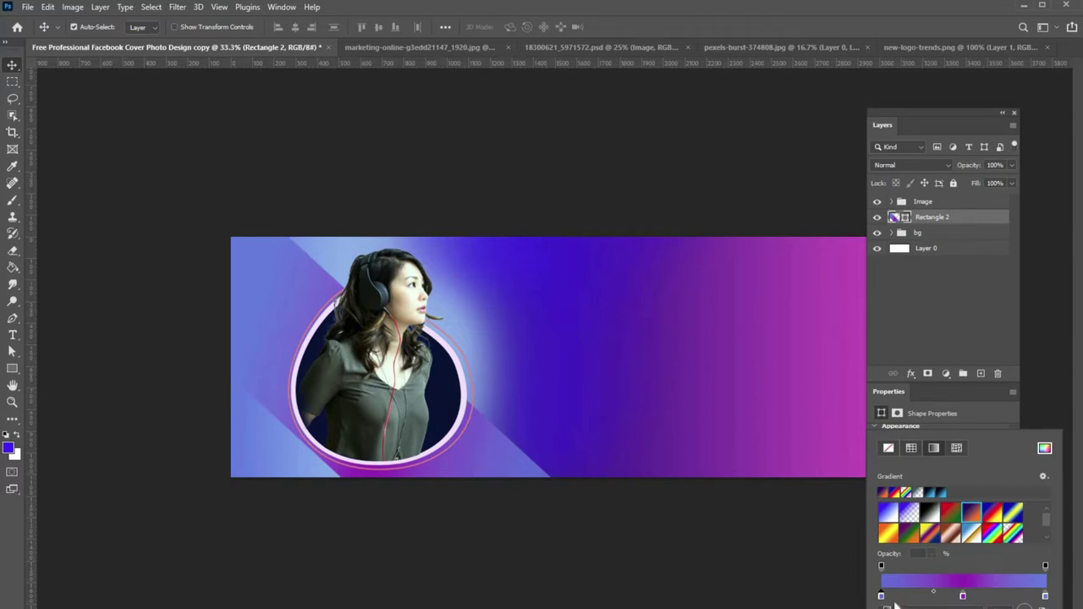
Step: Set the band's left opacity stop to 40% and right to 43%, lightening the left blue
{"action": "left_click", "coordinate": [882, 566]}
{"action": "left_click", "coordinate": [931, 553]}
{"action": "left_click_drag", "start_coordinate": [938, 568], "coordinate": [877, 571]}
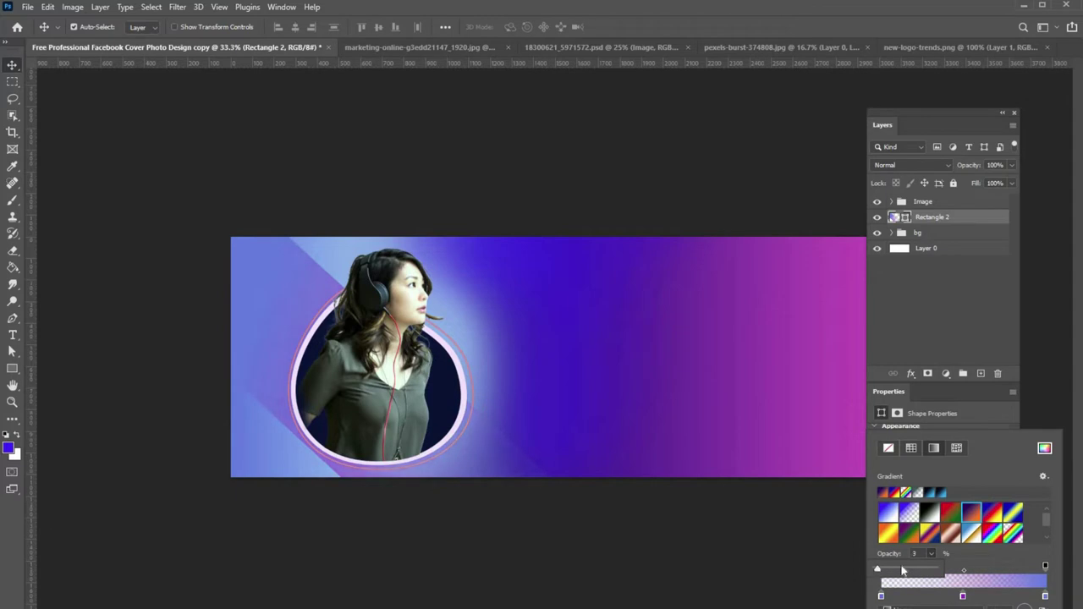
{"action": "double_click", "coordinate": [881, 596]}
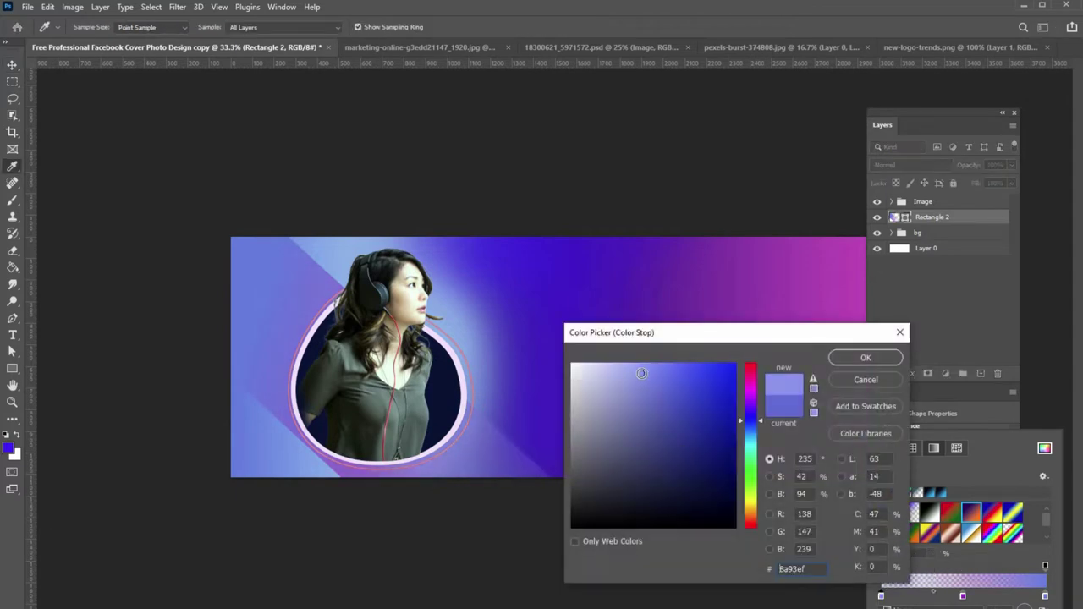
{"action": "left_click", "coordinate": [866, 357]}
{"action": "left_click", "coordinate": [1046, 567]}
{"action": "mouse_move", "coordinate": [931, 555]}
{"action": "left_mouse_down"}
{"action": "mouse_move", "coordinate": [896, 573]}
{"action": "mouse_move", "coordinate": [910, 573]}
{"action": "left_mouse_up"}
{"action": "left_click", "coordinate": [1006, 560]}
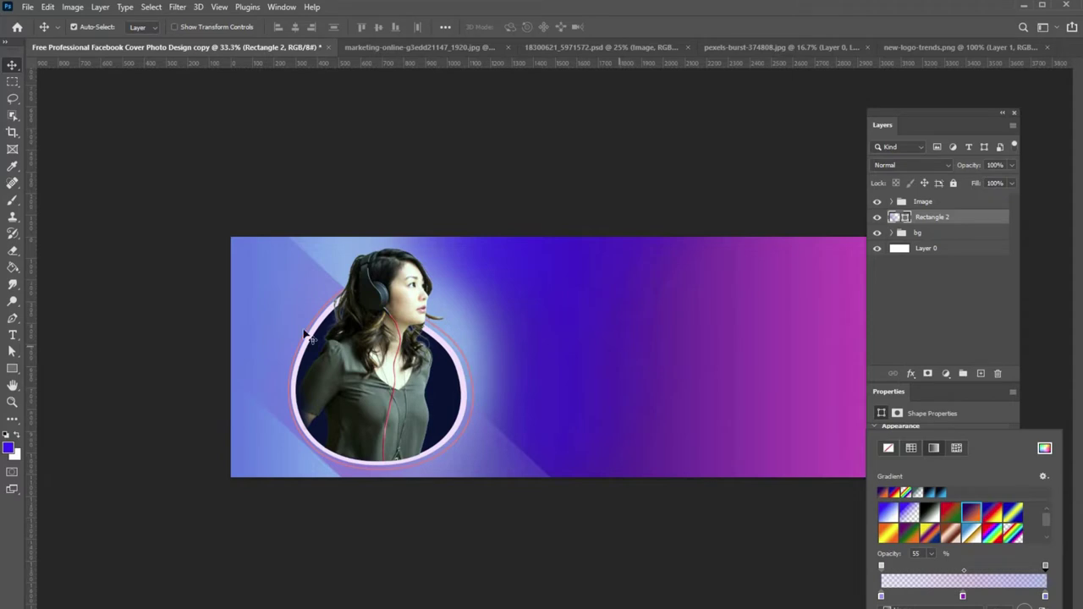
{"action": "left_click", "coordinate": [12, 368]}
Step: Draw a thin vertical bar mid-banner and set its left gradient stop to light blue
{"action": "left_click_drag", "start_coordinate": [556, 278], "coordinate": [564, 396]}
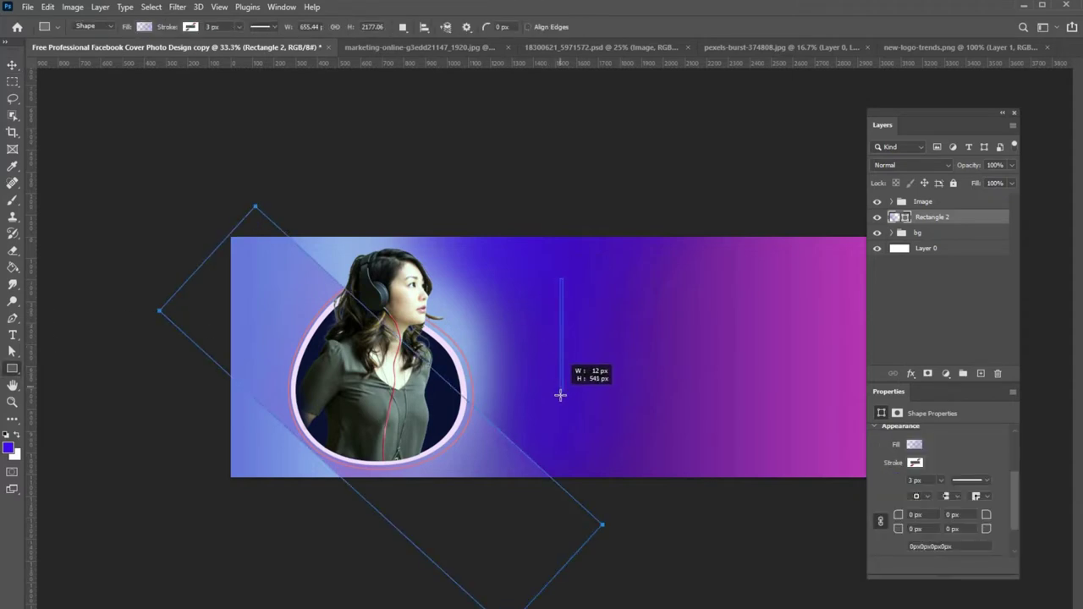
{"action": "left_click", "coordinate": [148, 27]}
{"action": "left_click", "coordinate": [152, 28]}
{"action": "left_click", "coordinate": [914, 445]}
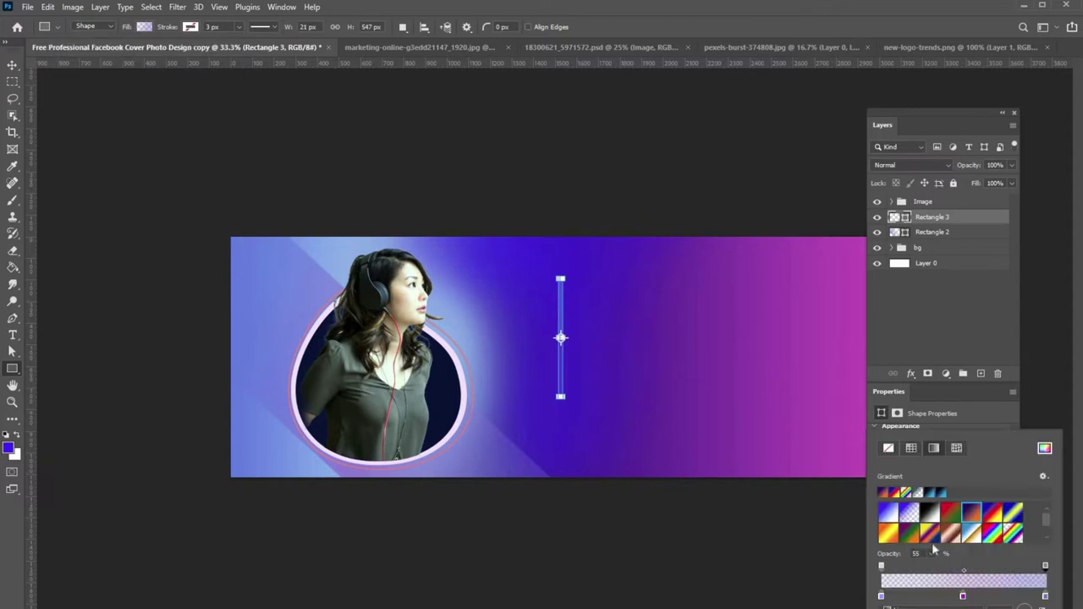
{"action": "double_click", "coordinate": [882, 598]}
{"action": "type", "text": "10d0f9"}
{"action": "left_click", "coordinate": [883, 357]}
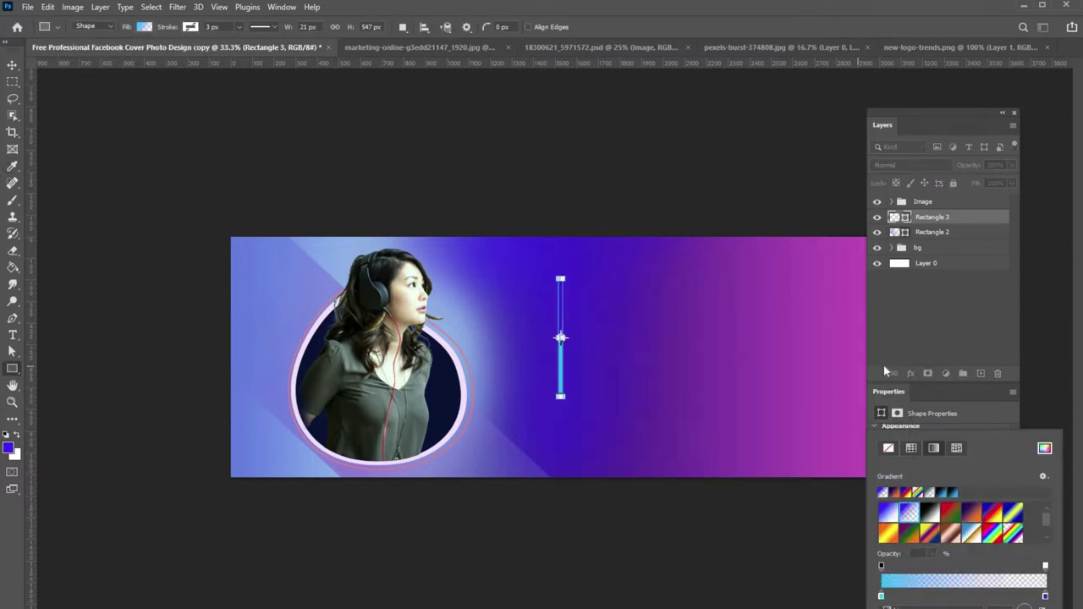
Step: Rotate the thin bar diagonally
{"action": "key", "text": "v"}
{"action": "key", "text": "ctrl+t"}
{"action": "left_click_drag", "start_coordinate": [571, 269], "coordinate": [537, 258]}
{"action": "key", "text": "Return"}
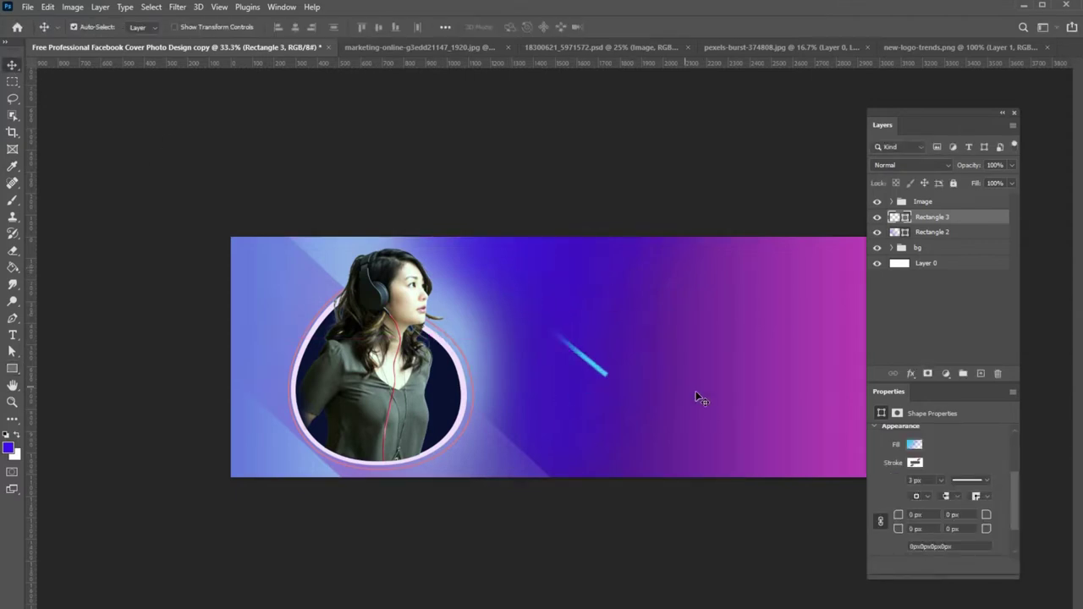
Step: Make the bar's gradient light cyan, fading to 0% opacity at one end
{"action": "left_click", "coordinate": [914, 445]}
{"action": "left_click", "coordinate": [1047, 566]}
{"action": "left_click_drag", "start_coordinate": [950, 567], "coordinate": [968, 573]}
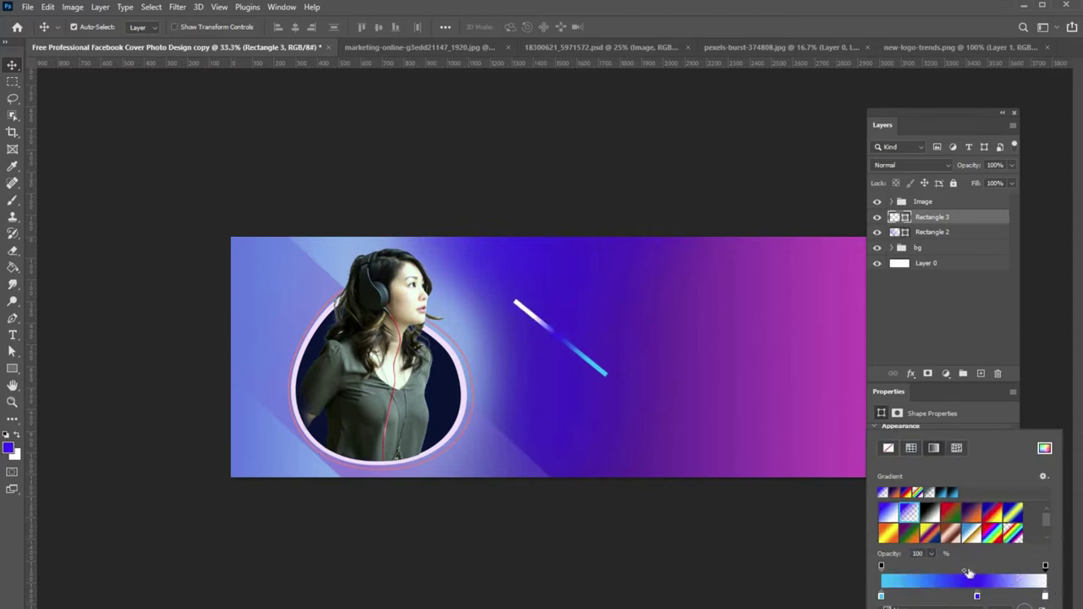
{"action": "left_click", "coordinate": [935, 566]}
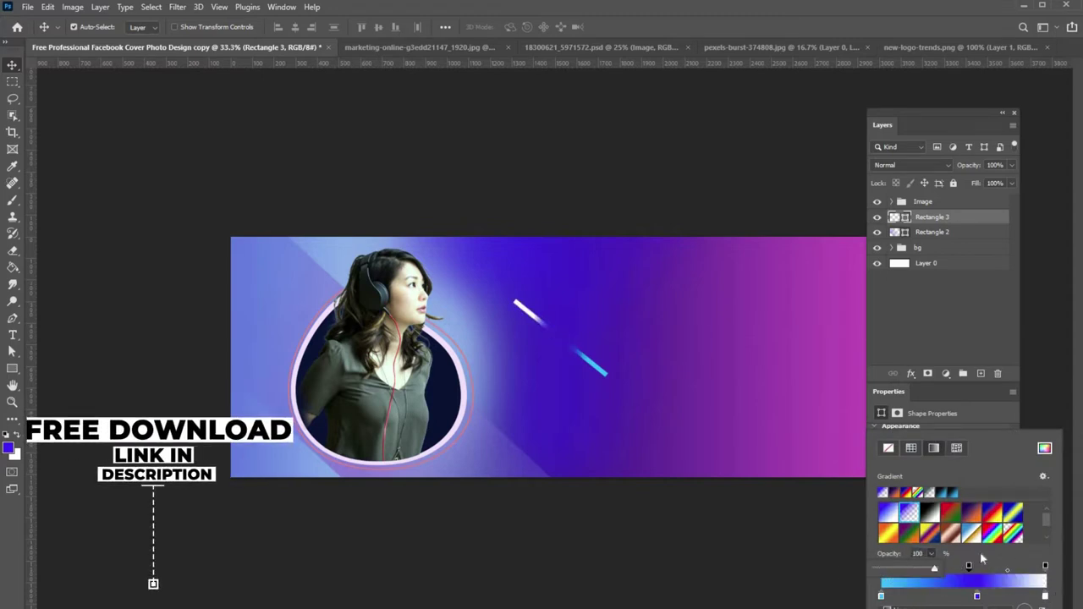
{"action": "double_click", "coordinate": [969, 596]}
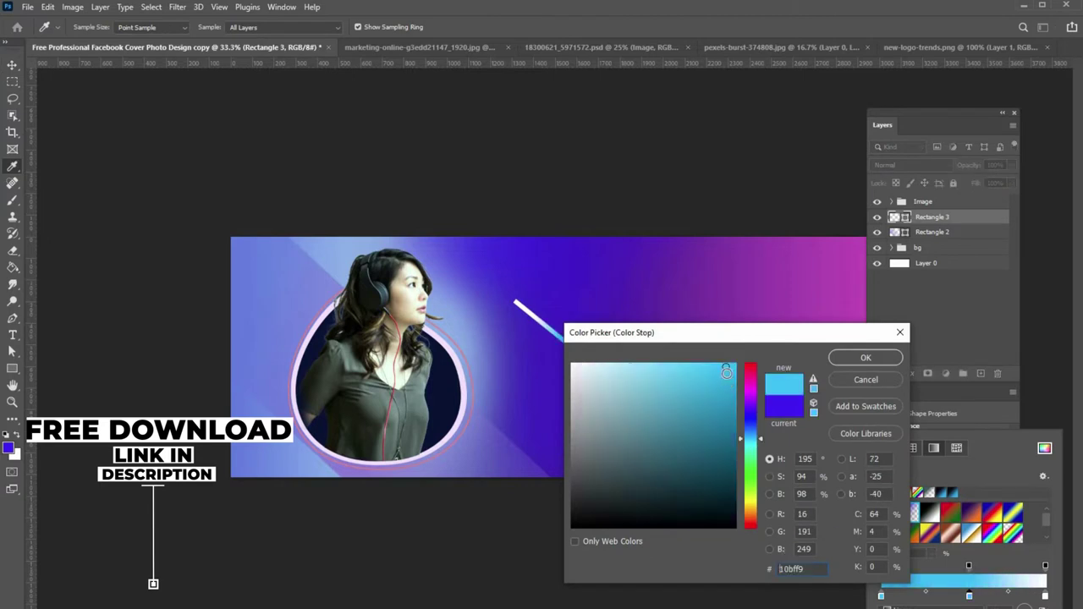
{"action": "left_click", "coordinate": [865, 357]}
{"action": "left_click", "coordinate": [882, 565]}
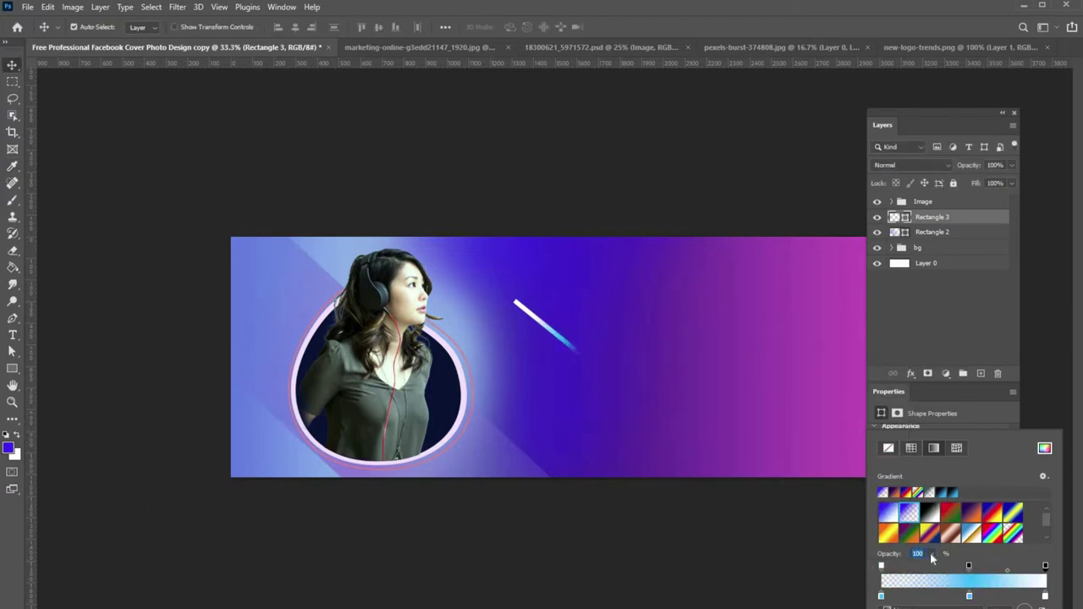
{"action": "type", "text": "0"}
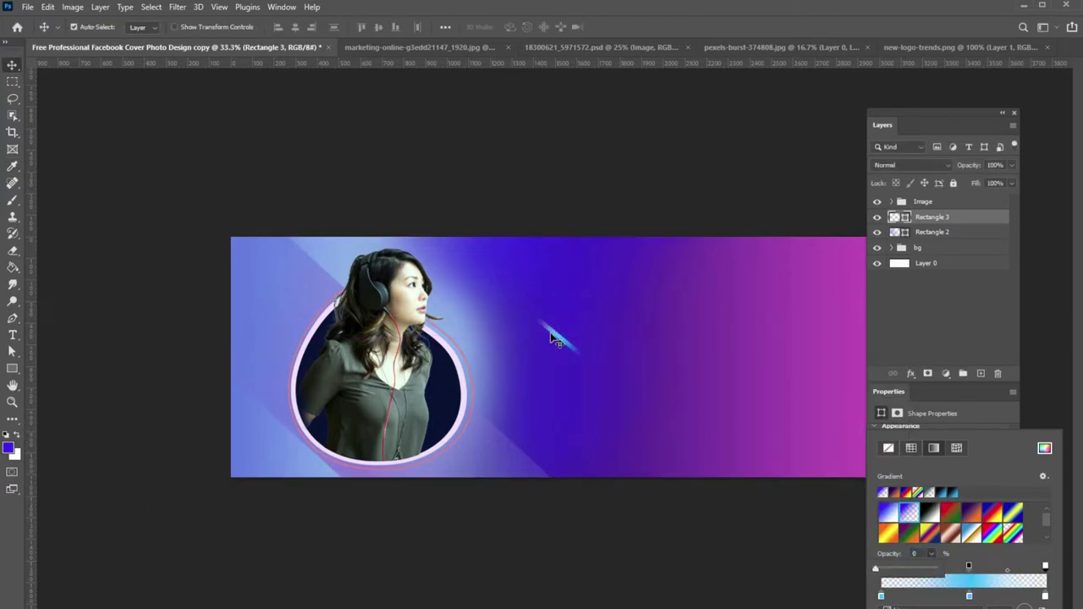
Step: Move the cyan stripe to the banner's upper-left and adjust its size
{"action": "left_click_drag", "start_coordinate": [557, 337], "coordinate": [284, 254]}
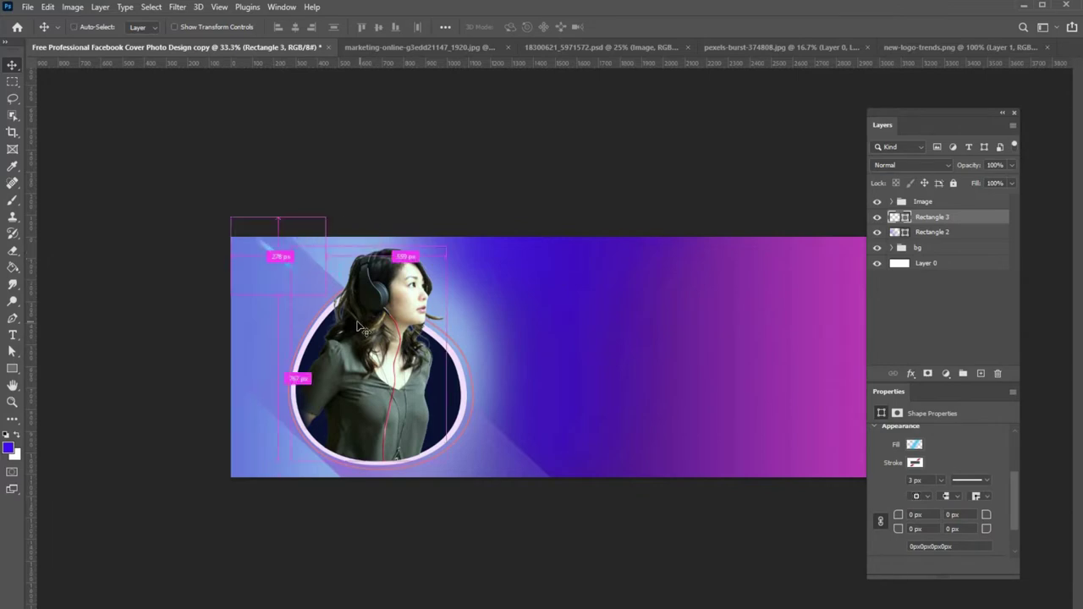
{"action": "key", "text": "ctrl+t"}
{"action": "left_click_drag", "start_coordinate": [330, 295], "coordinate": [373, 336]}
{"action": "key", "text": "Return"}
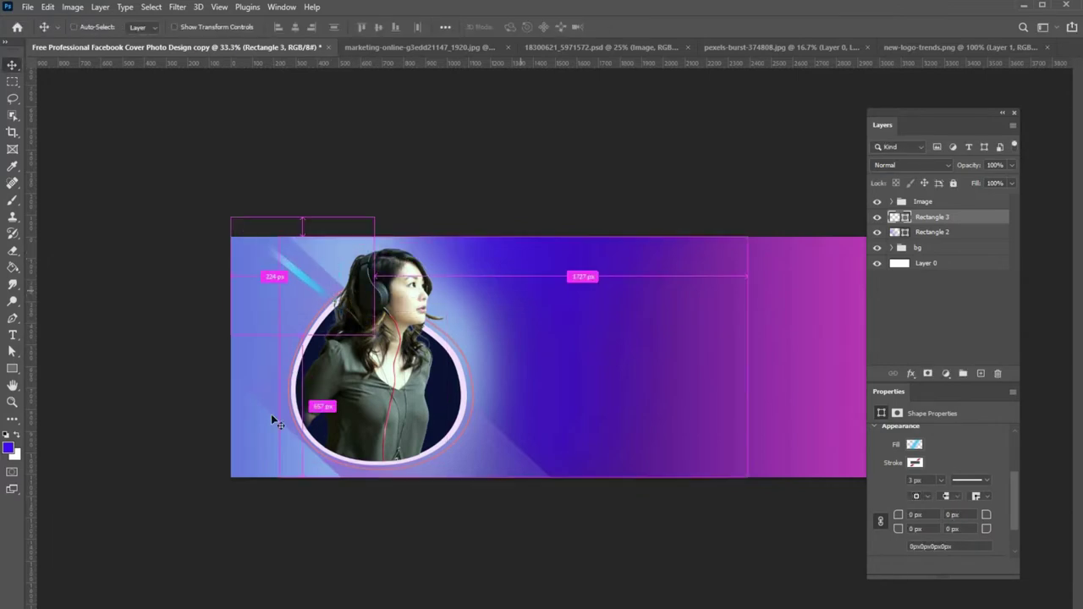
{"action": "key", "text": "ctrl+t"}
{"action": "left_click_drag", "start_coordinate": [375, 217], "coordinate": [309, 280]}
{"action": "key", "text": "Return"}
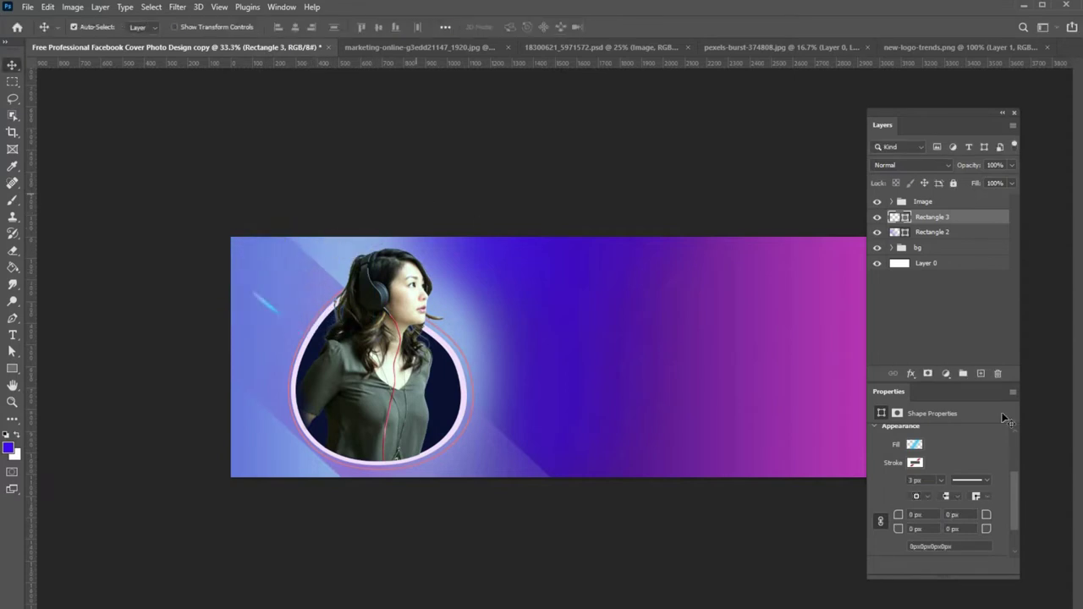
Step: Raise the stripe gradient's left-end opacity to 25%
{"action": "left_click", "coordinate": [915, 444]}
{"action": "left_click", "coordinate": [969, 597]}
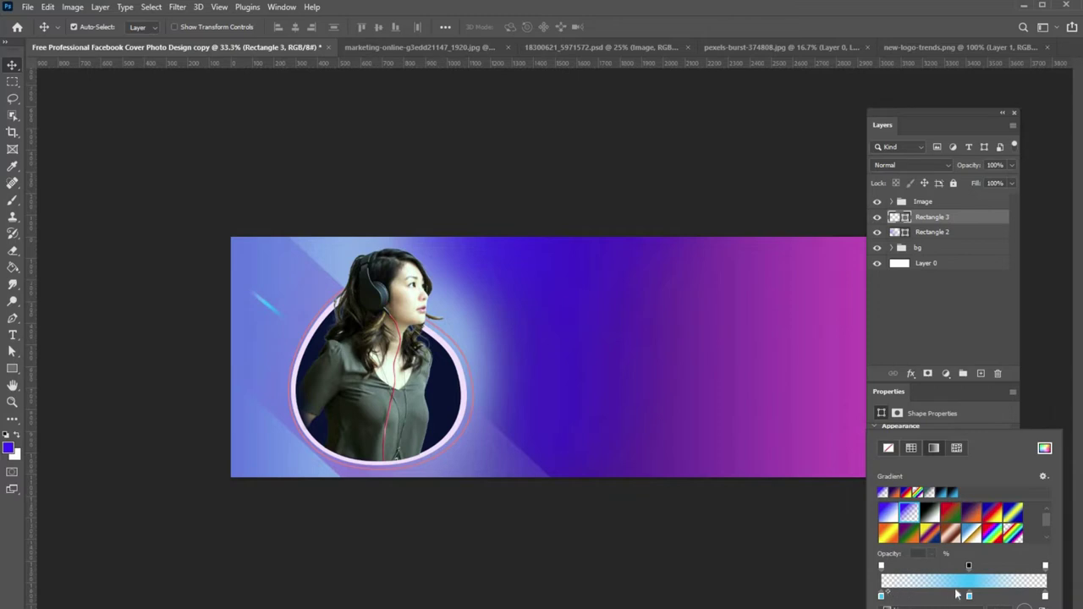
{"action": "left_click", "coordinate": [881, 566]}
{"action": "left_click", "coordinate": [931, 554]}
{"action": "left_click_drag", "start_coordinate": [932, 567], "coordinate": [939, 574]}
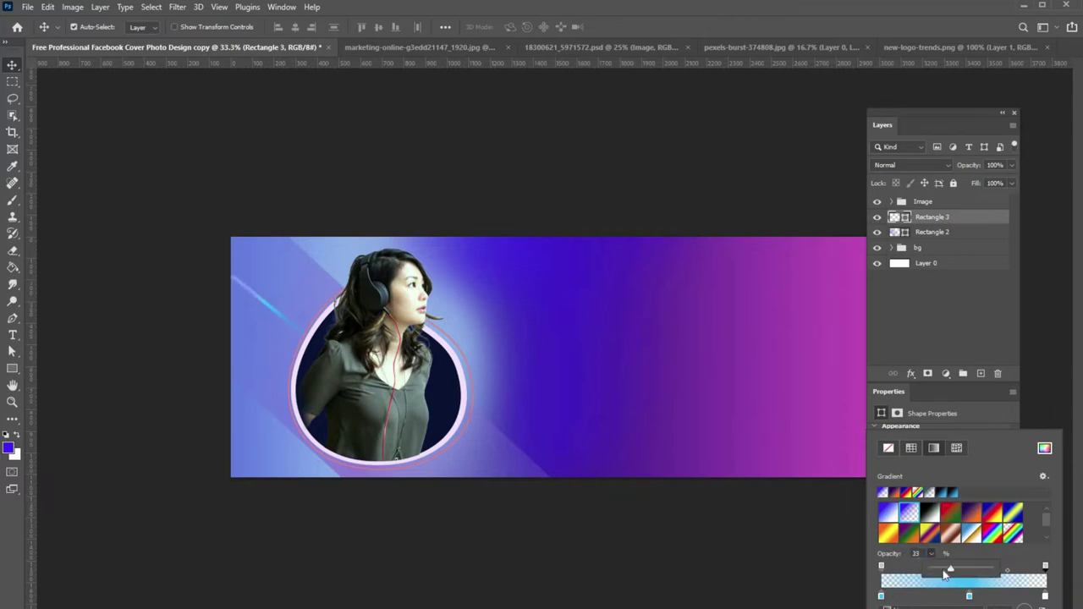
{"action": "left_click", "coordinate": [340, 220]}
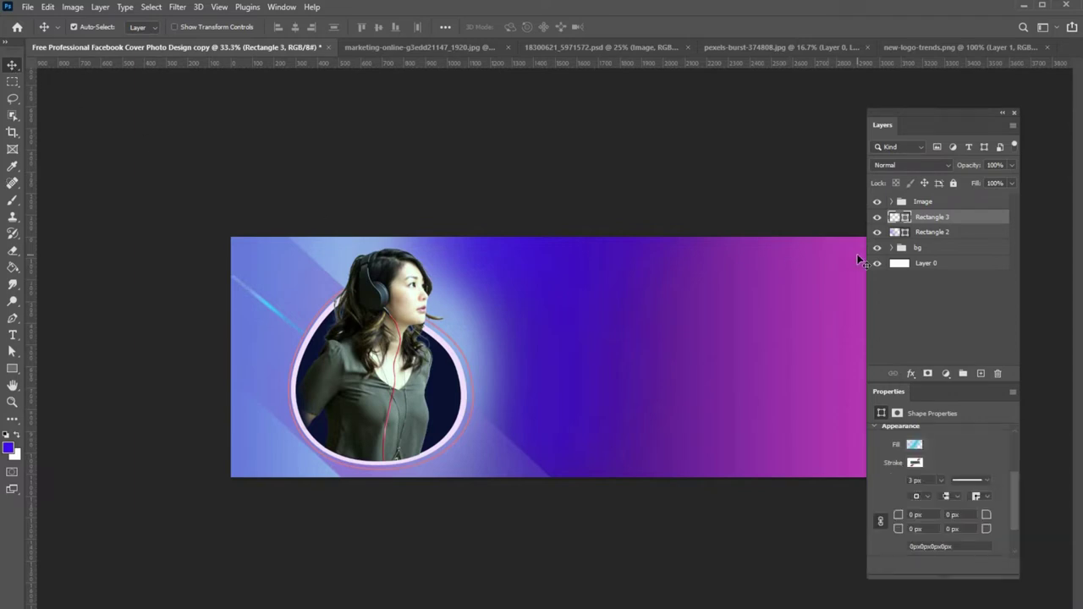
Step: Alt-drag the streak into parallel copies and make a copy's faded end fully transparent
{"action": "left_click_drag", "start_coordinate": [280, 316], "coordinate": [268, 314]}
{"action": "mouse_move", "coordinate": [267, 323]}
{"action": "left_mouse_down"}
{"action": "mouse_move", "coordinate": [253, 336]}
{"action": "mouse_move", "coordinate": [314, 254]}
{"action": "left_mouse_up"}
{"action": "left_click", "coordinate": [915, 445]}
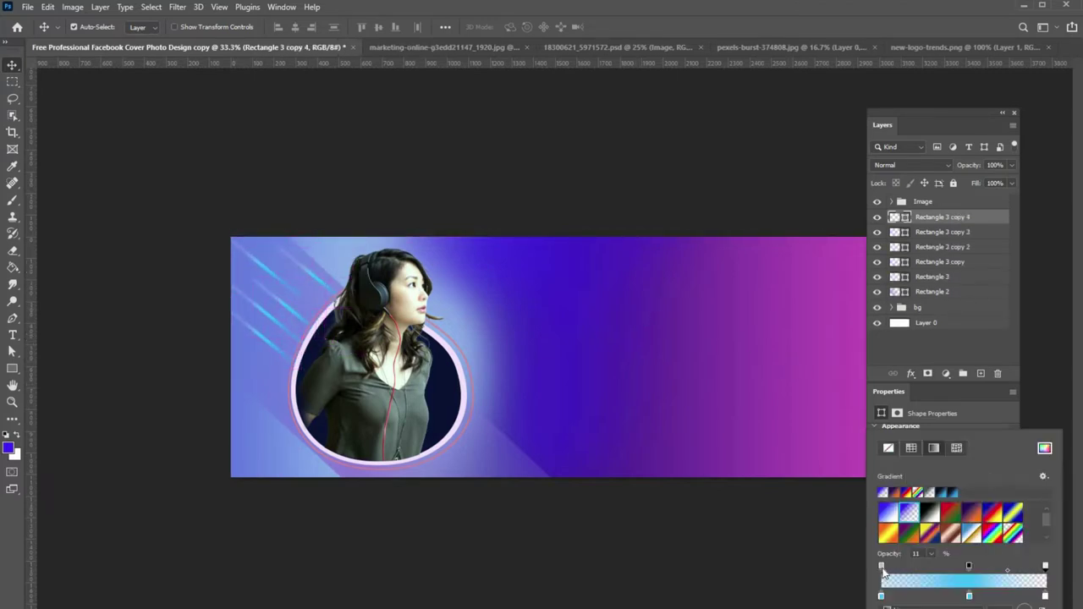
{"action": "left_click_drag", "start_coordinate": [932, 557], "coordinate": [883, 569]}
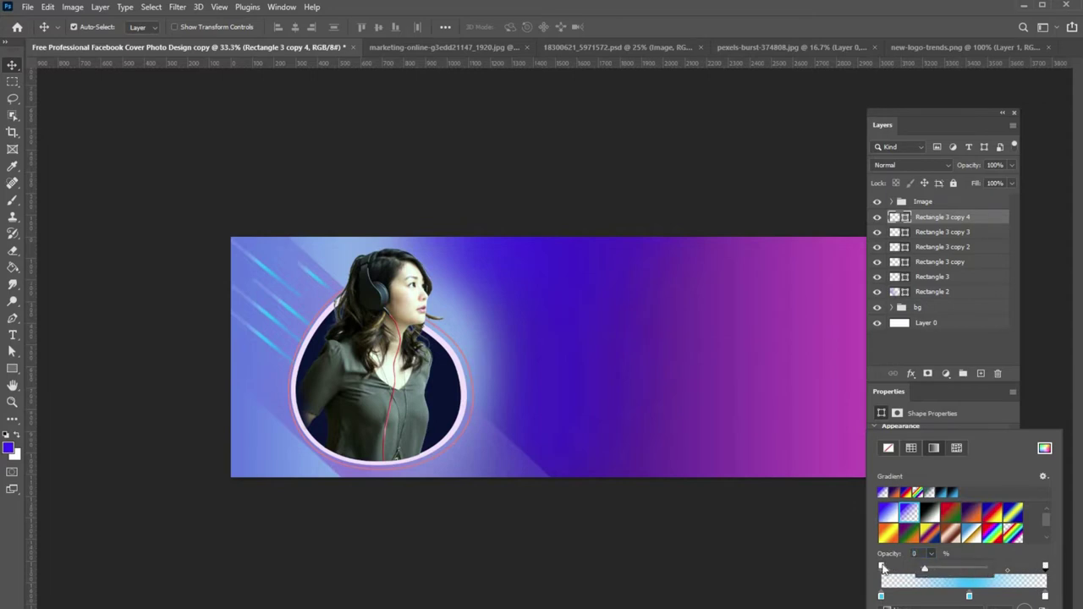
Step: Set the fade-stop opacity to 11 on the remaining streak copies
{"action": "left_click", "coordinate": [931, 233]}
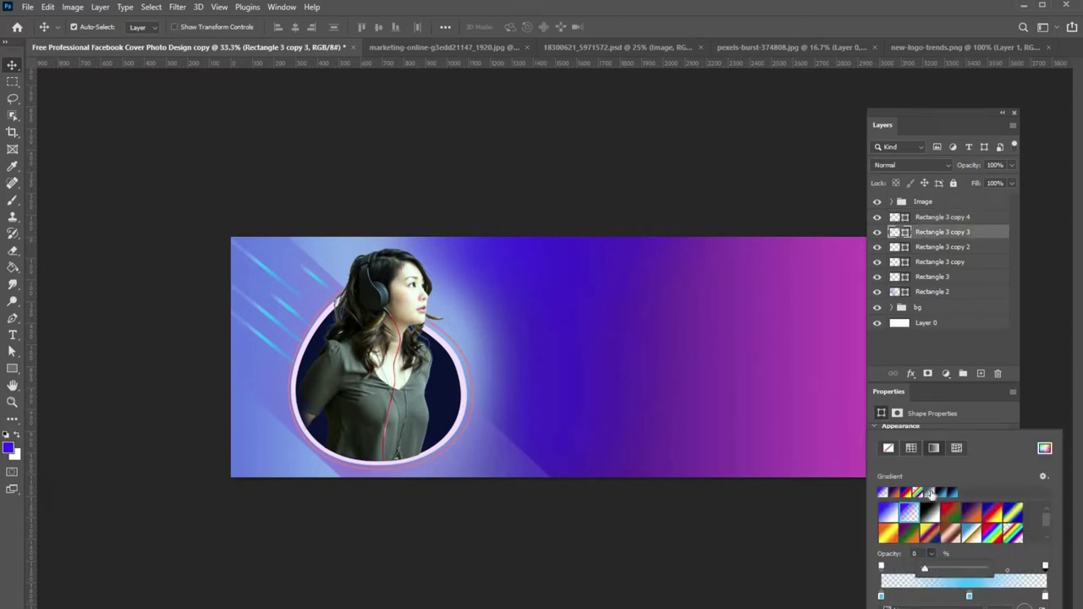
{"action": "left_click", "coordinate": [924, 250]}
{"action": "left_click", "coordinate": [881, 568]}
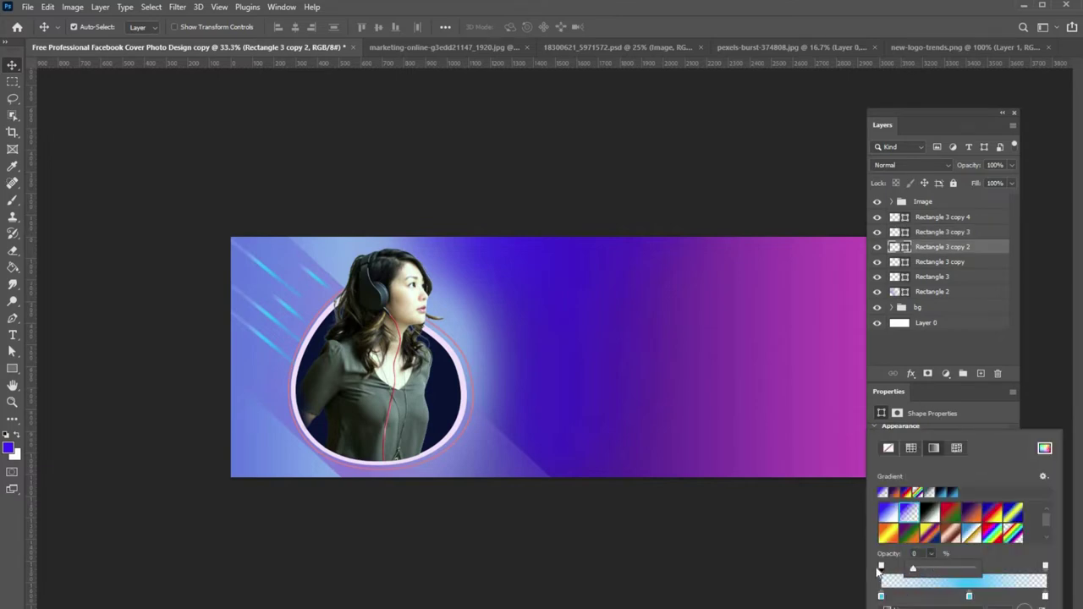
{"action": "left_click_drag", "start_coordinate": [914, 569], "coordinate": [932, 572]}
{"action": "left_click", "coordinate": [904, 265]}
{"action": "left_click", "coordinate": [881, 568]}
{"action": "left_click_drag", "start_coordinate": [913, 568], "coordinate": [929, 573]}
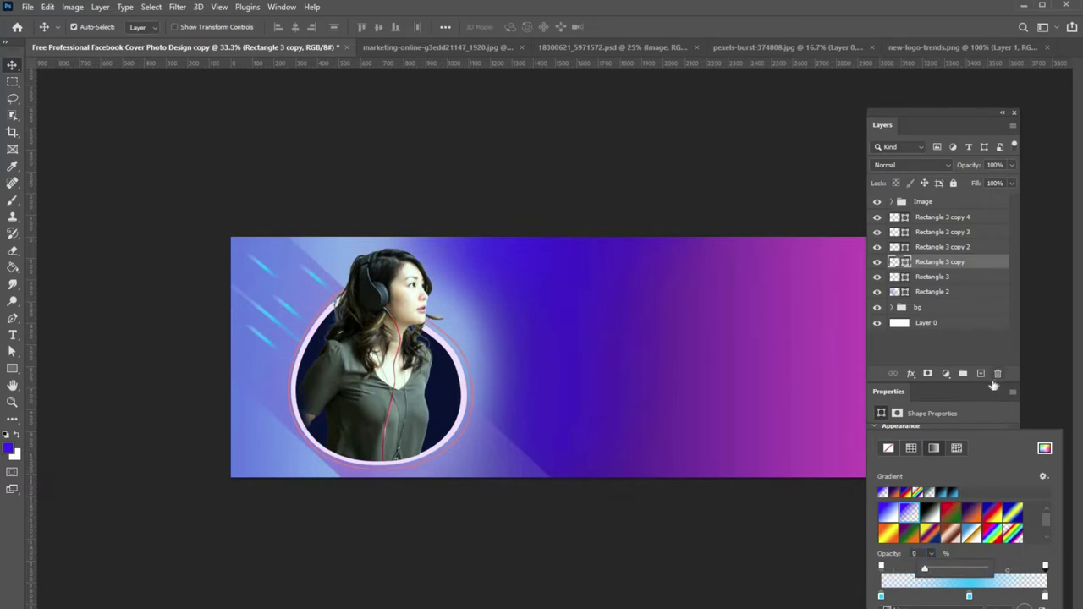
{"action": "right_click", "coordinate": [12, 368]}
Step: Zoom in on the cyan streaks at the banner's top-left, then back out
{"action": "left_click", "coordinate": [59, 379]}
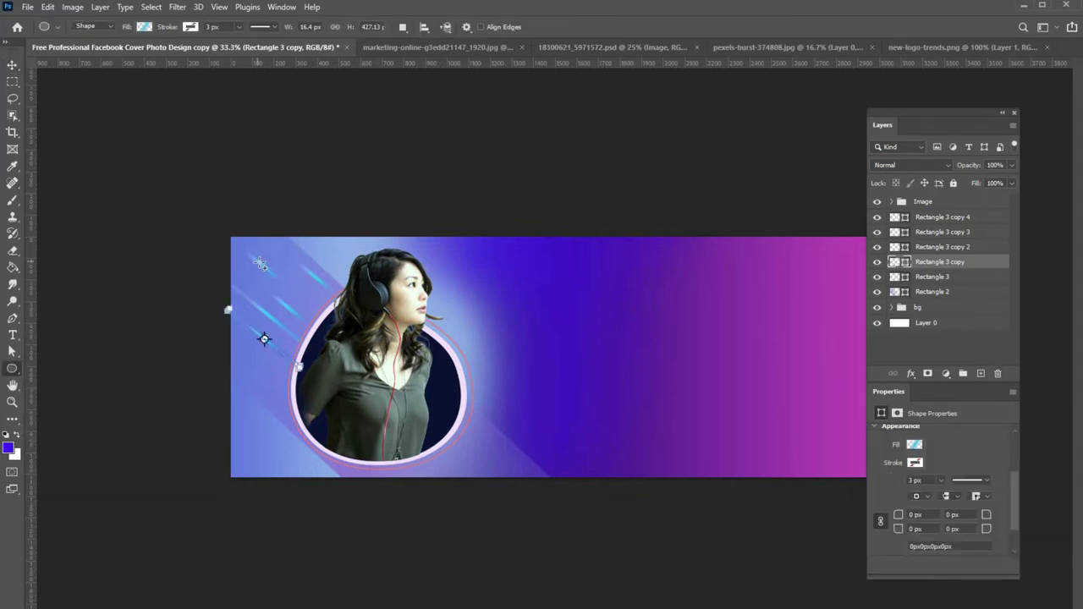
{"action": "key", "text": "z"}
{"action": "left_click", "coordinate": [287, 288]}
{"action": "left_click", "coordinate": [503, 353]}
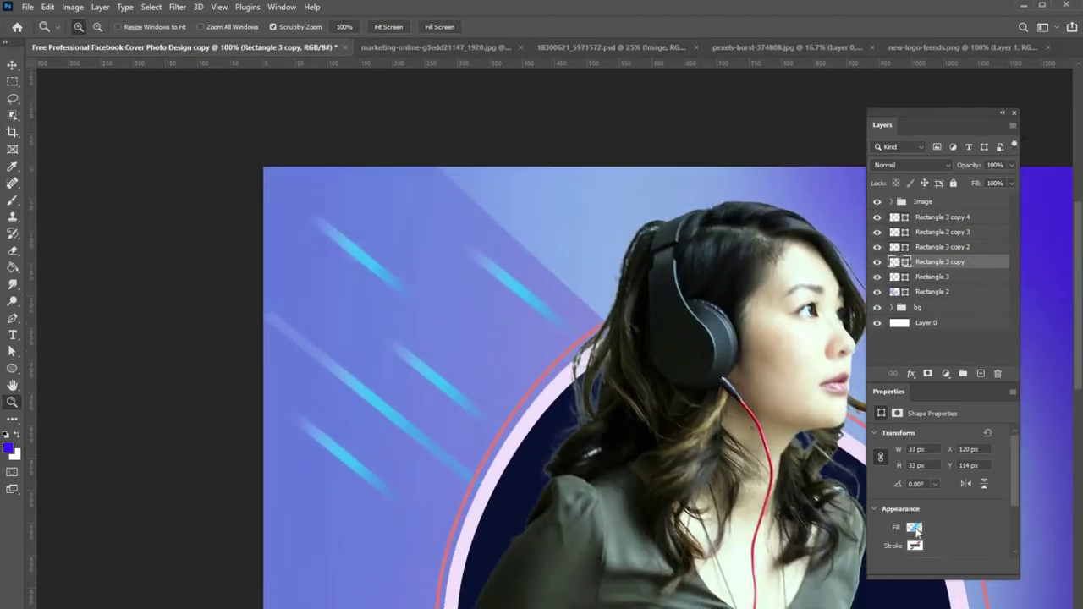
{"action": "left_click", "coordinate": [915, 528]}
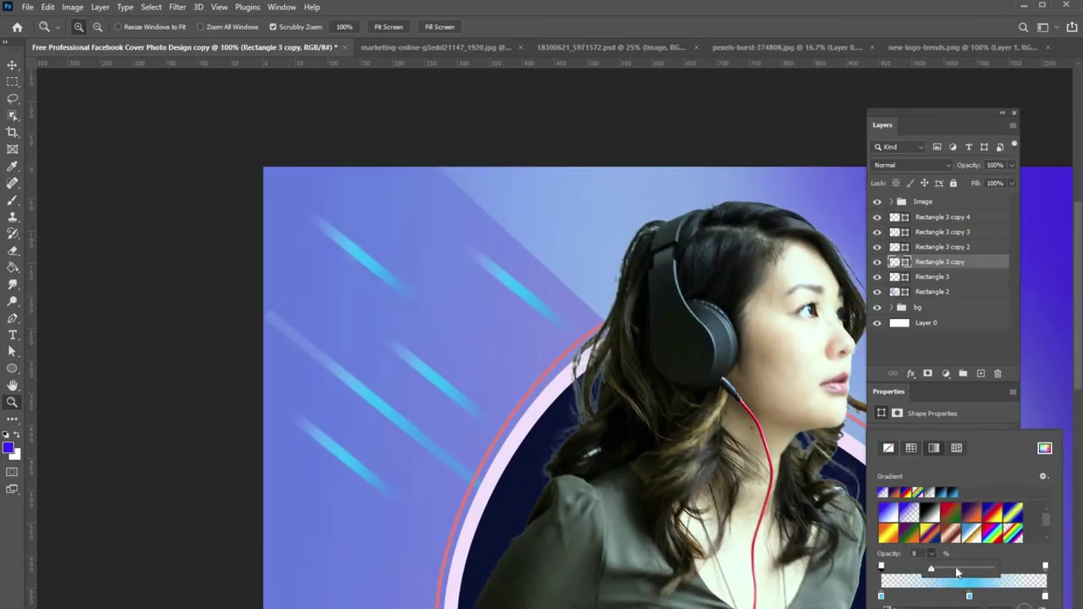
Step: Nudge the Rectangle 3 copy streak down and right, and add a new empty layer
{"action": "right_click", "coordinate": [350, 259], "text": "ctrl"}
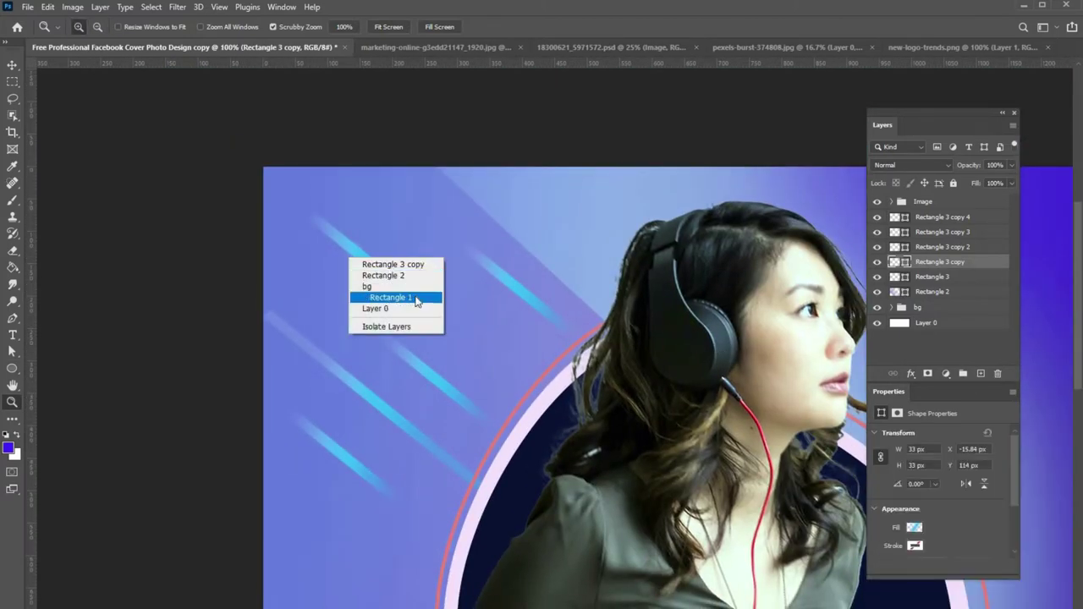
{"action": "left_click", "coordinate": [352, 263]}
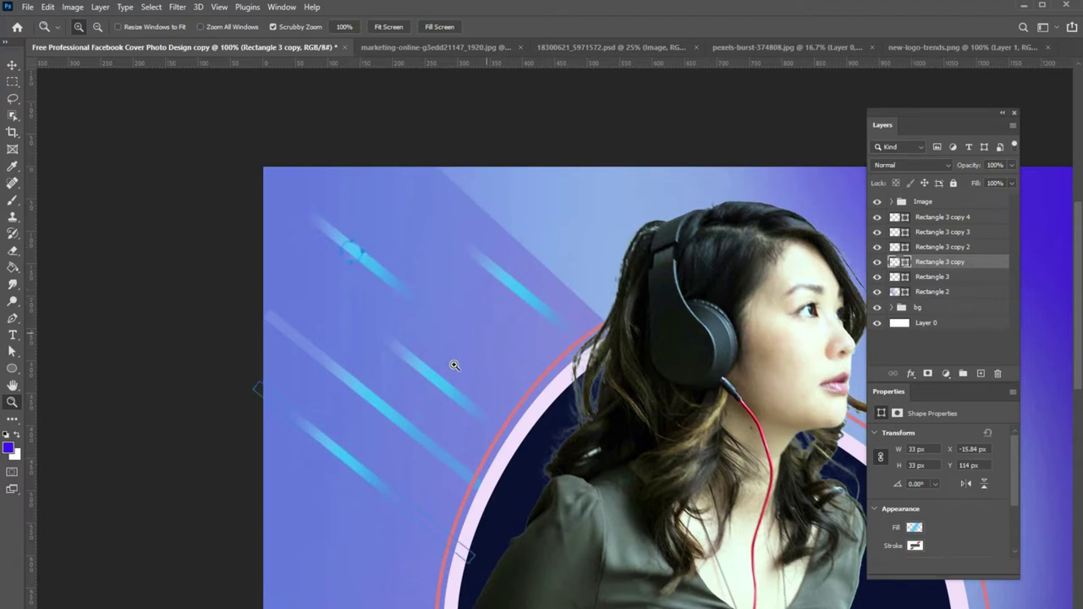
{"action": "left_click_drag", "start_coordinate": [497, 355], "coordinate": [513, 368]}
{"action": "key", "text": "ctrl+shift+alt+n"}
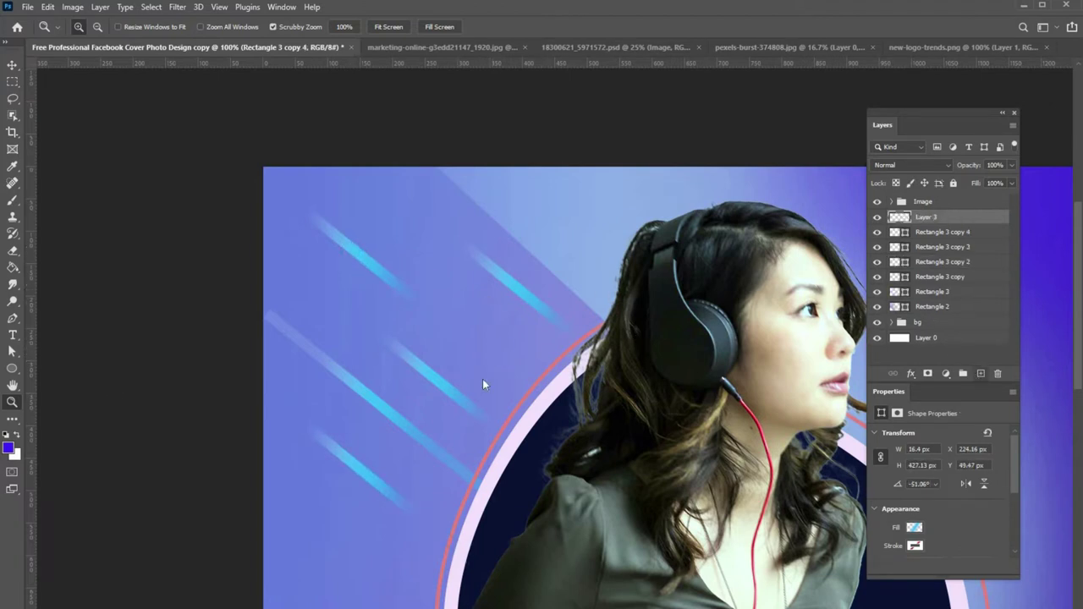
{"action": "left_click", "coordinate": [13, 370]}
Step: Draw a small circle at the top streak's end with white fill and no stroke
{"action": "left_click_drag", "start_coordinate": [291, 200], "coordinate": [316, 224]}
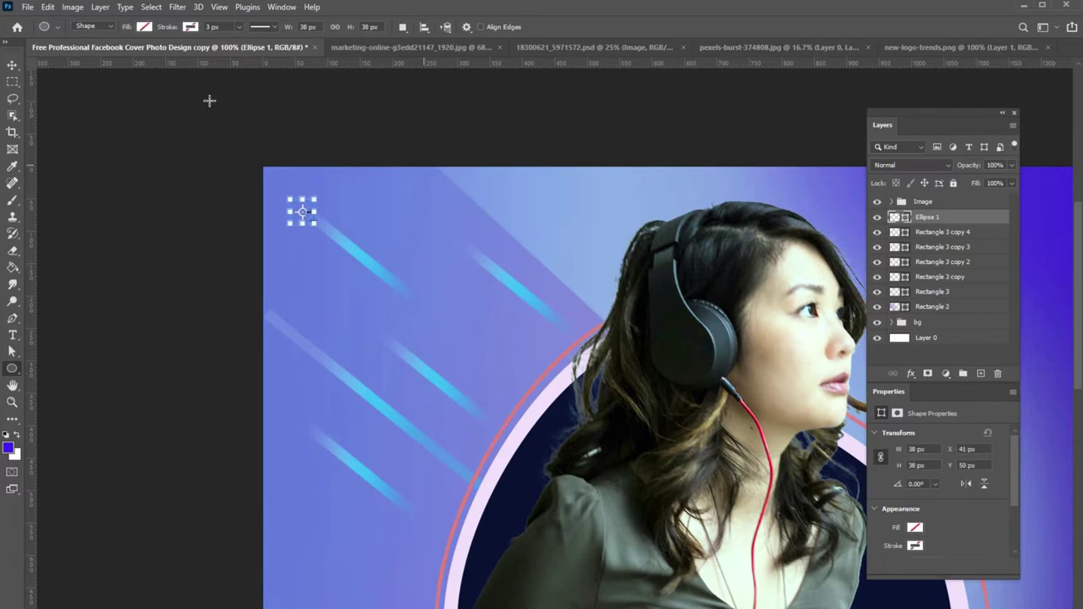
{"action": "left_click", "coordinate": [143, 26]}
{"action": "left_click", "coordinate": [179, 95]}
{"action": "left_click", "coordinate": [238, 42]}
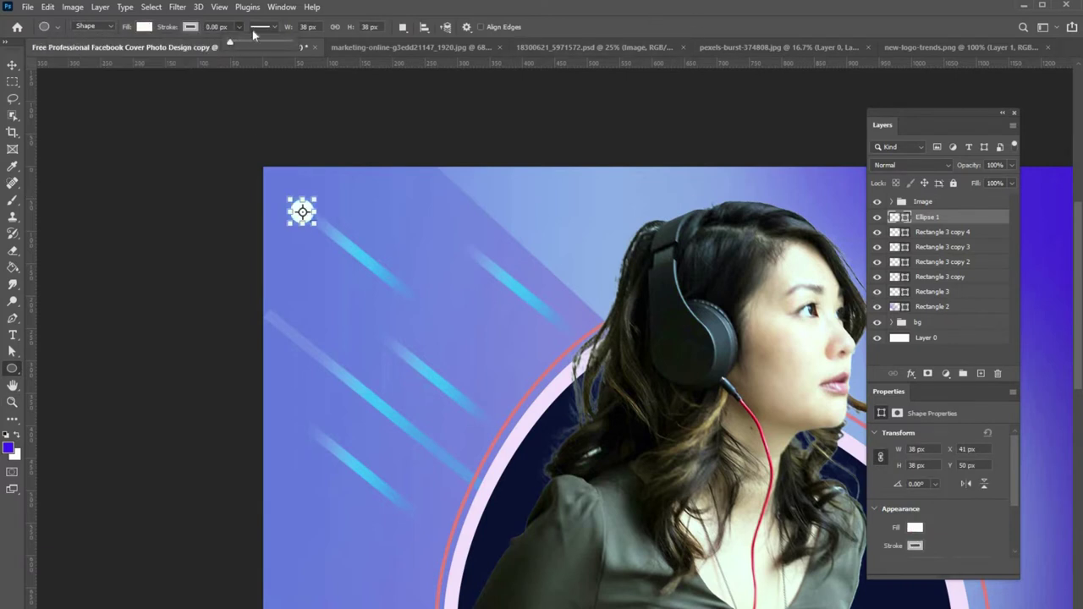
{"action": "left_click", "coordinate": [191, 26]}
{"action": "key", "text": "Escape"}
Step: Shrink the white circle to about 23 px and copy it onto each streak end
{"action": "key", "text": "v"}
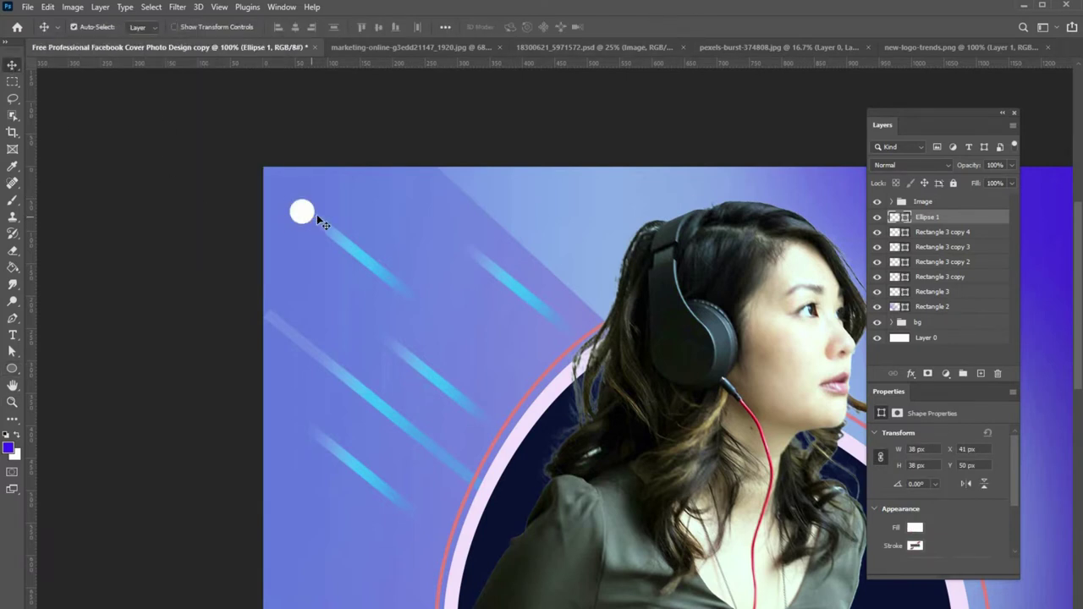
{"action": "key", "text": "ctrl+t"}
{"action": "mouse_move", "coordinate": [314, 200]}
{"action": "left_mouse_down"}
{"action": "mouse_move", "coordinate": [310, 216]}
{"action": "mouse_move", "coordinate": [468, 247]}
{"action": "mouse_move", "coordinate": [567, 331]}
{"action": "left_mouse_up"}
{"action": "key", "text": "Return"}
{"action": "mouse_move", "coordinate": [467, 245]}
{"action": "left_mouse_down"}
{"action": "mouse_move", "coordinate": [381, 339]}
{"action": "mouse_move", "coordinate": [485, 422]}
{"action": "left_mouse_up"}
{"action": "mouse_move", "coordinate": [381, 339]}
{"action": "left_mouse_down"}
{"action": "mouse_move", "coordinate": [270, 316]}
{"action": "mouse_move", "coordinate": [461, 472]}
{"action": "mouse_move", "coordinate": [409, 511]}
{"action": "mouse_move", "coordinate": [309, 430]}
{"action": "left_mouse_up"}
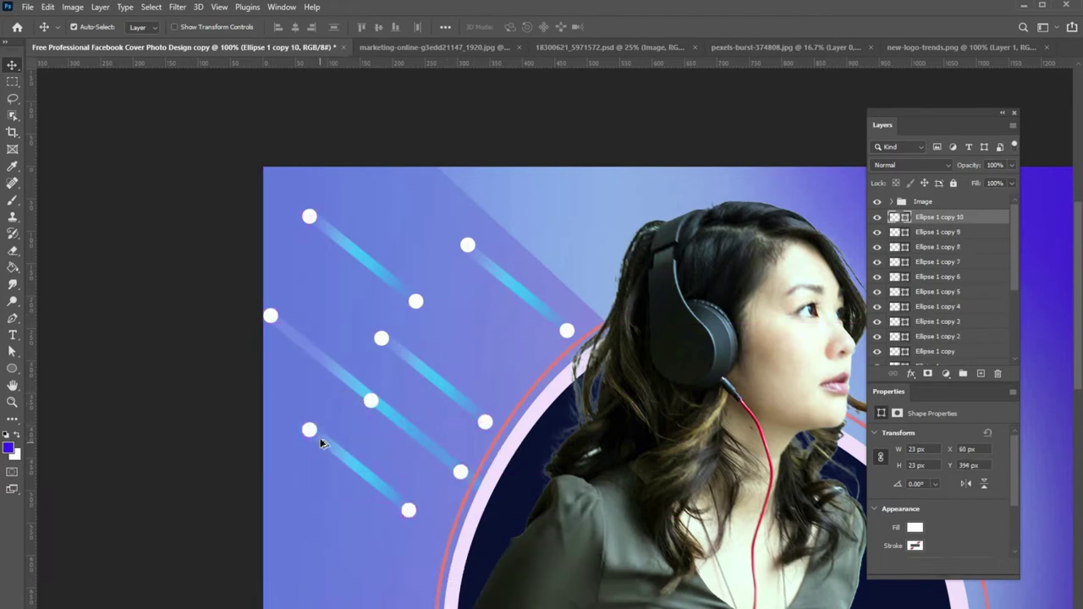
{"action": "key", "text": "z"}
{"action": "left_click", "coordinate": [449, 347], "text": "alt"}
{"action": "left_click", "coordinate": [450, 346], "text": "alt"}
{"action": "left_click", "coordinate": [450, 346], "text": "alt"}
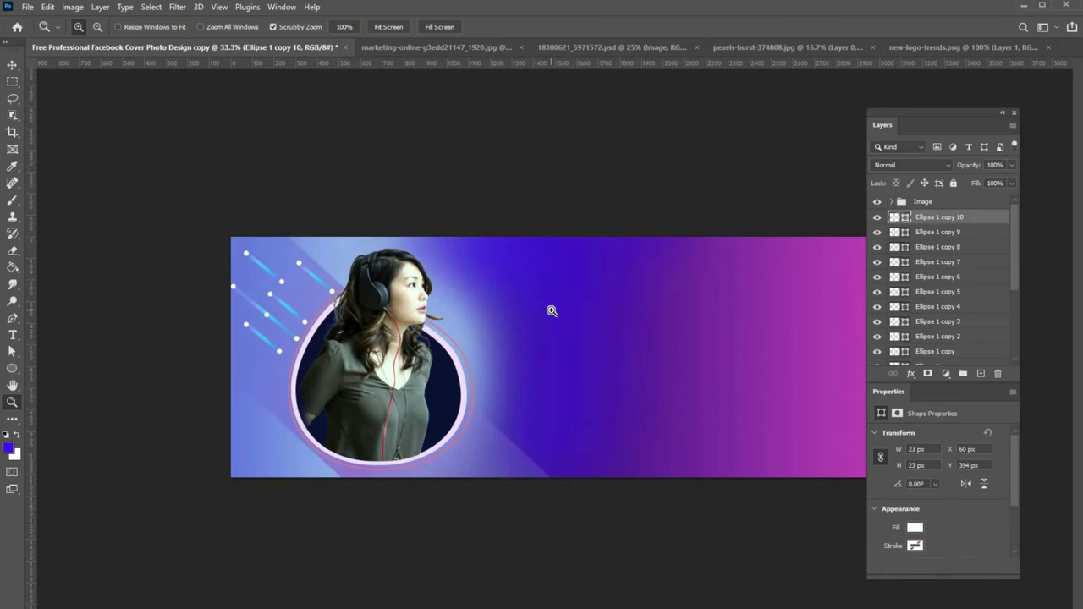
Step: Group the white dot layers and lower the streaks group (Group 1) to 47% opacity
{"action": "left_click", "coordinate": [940, 364], "text": "shift"}
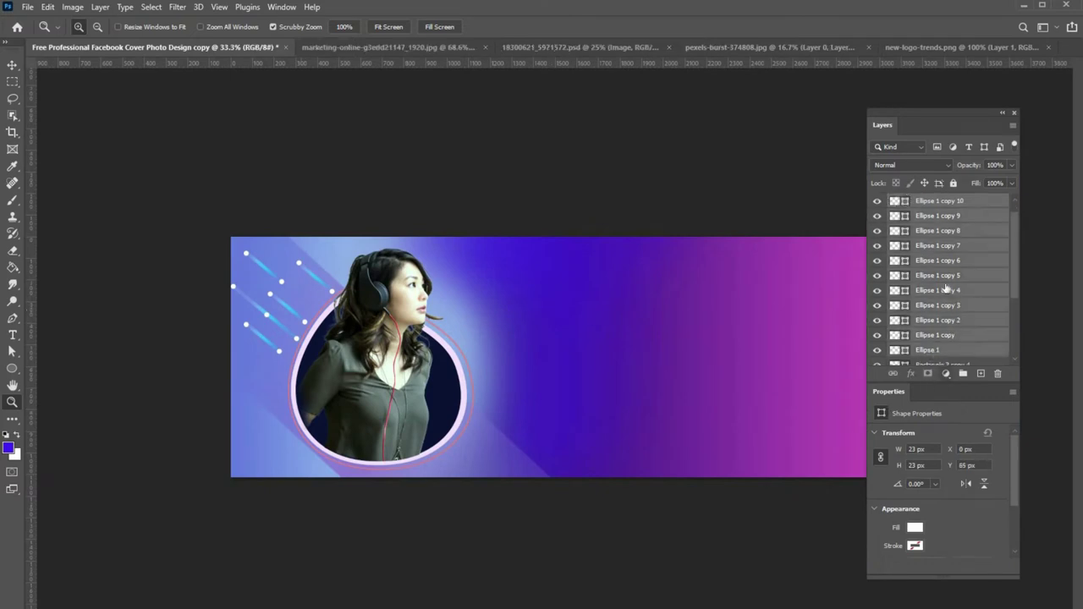
{"action": "key", "text": "ctrl+g"}
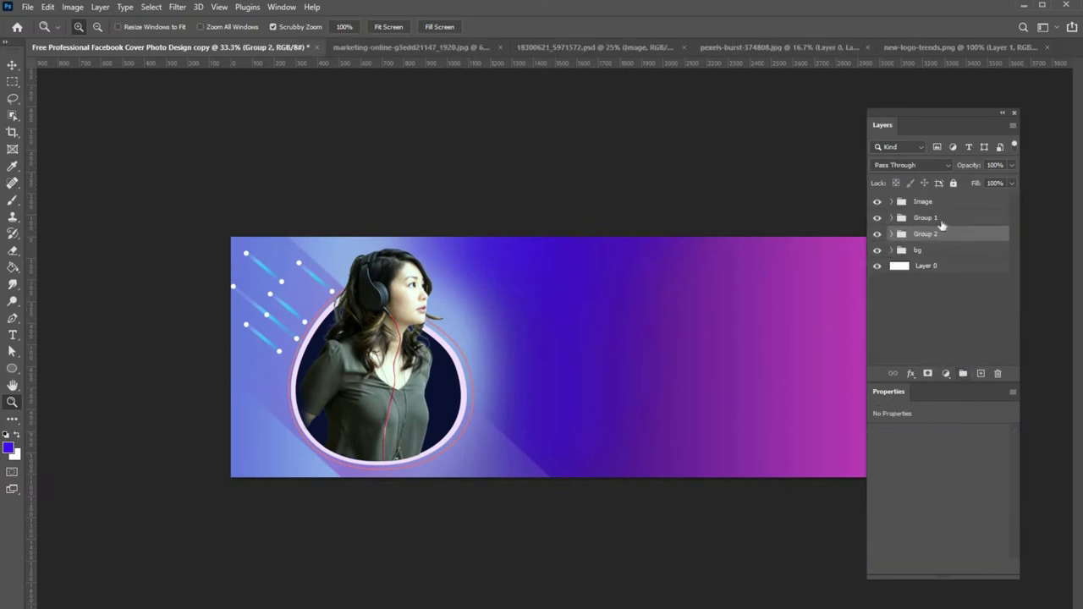
{"action": "left_click", "coordinate": [940, 220]}
{"action": "left_click", "coordinate": [1013, 165]}
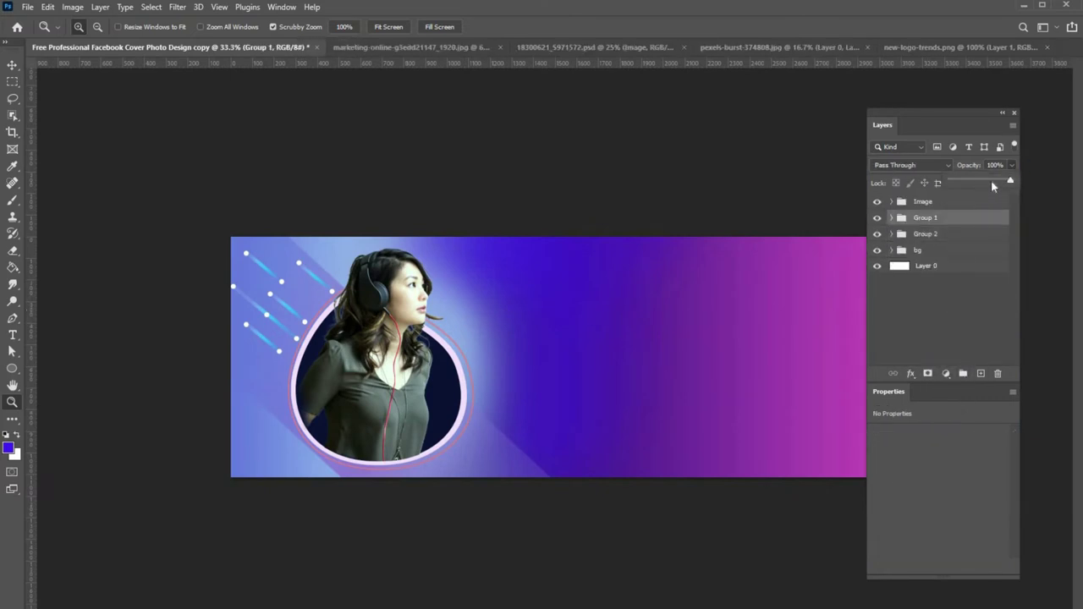
Step: Duplicate the streak and dot groups and move the copies down to the banner's bottom edge
{"action": "left_click", "coordinate": [931, 235], "text": "shift"}
{"action": "key", "text": "ctrl+j"}
{"action": "key", "text": "ctrl+t"}
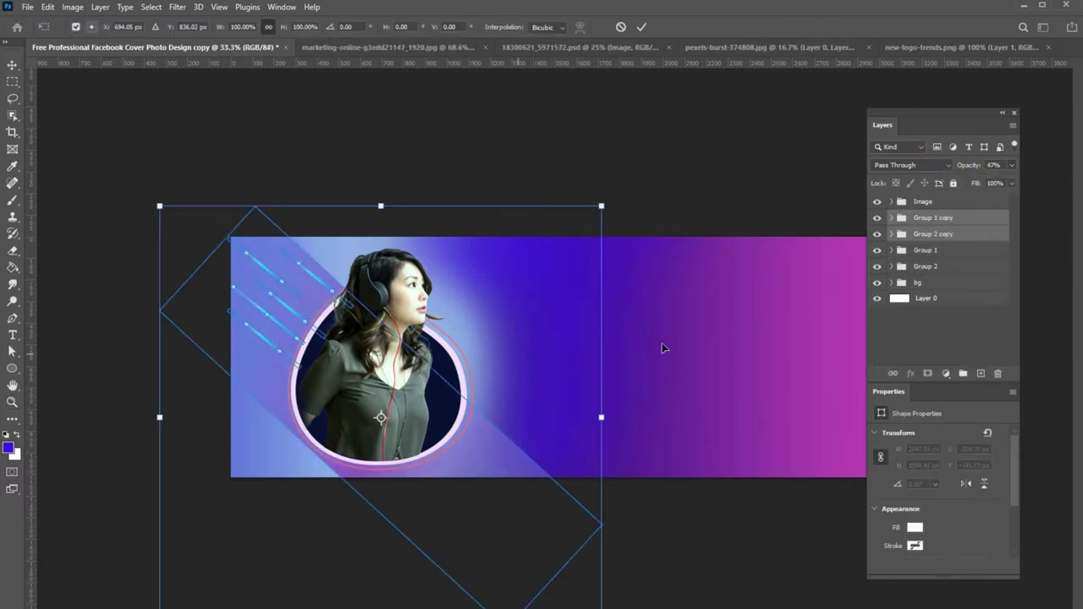
{"action": "left_click_drag", "start_coordinate": [289, 309], "coordinate": [442, 493]}
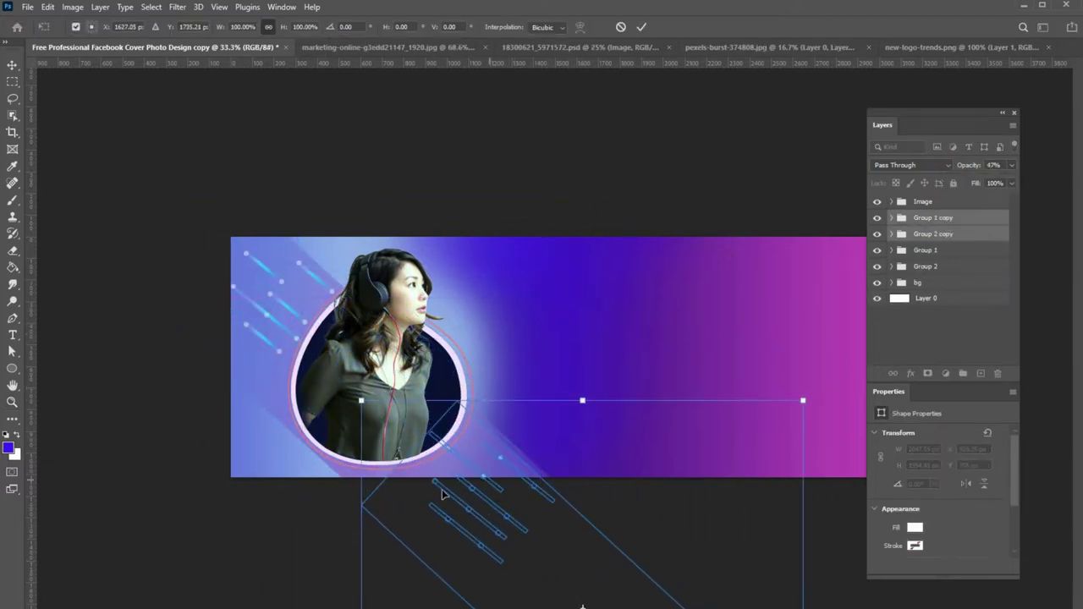
{"action": "key", "text": "Return"}
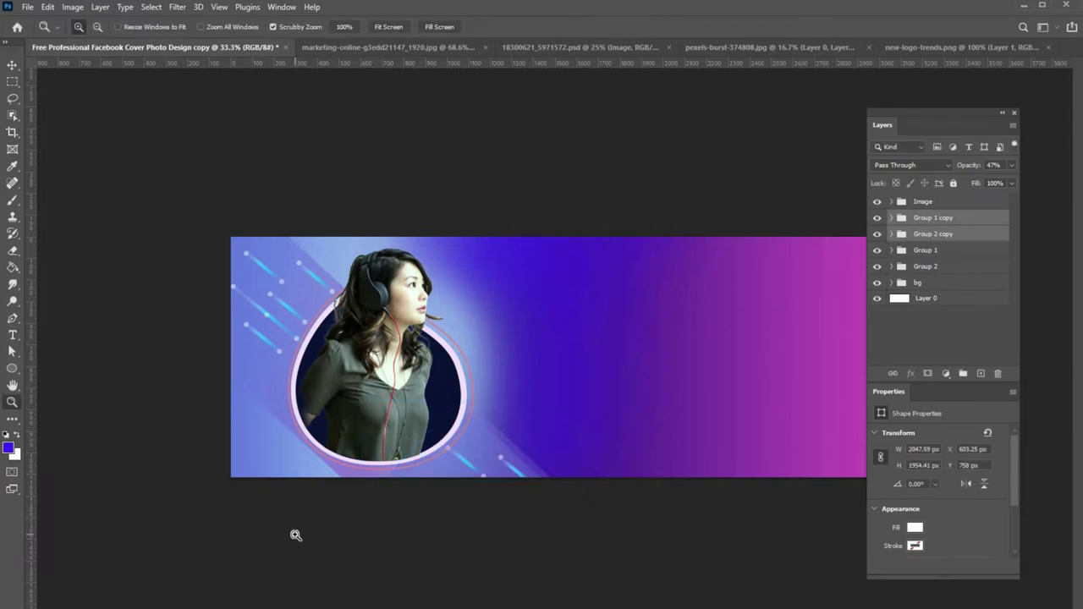
{"action": "right_click", "coordinate": [636, 368]}
{"action": "left_click", "coordinate": [649, 373]}
{"action": "right_click", "coordinate": [405, 371]}
{"action": "left_click", "coordinate": [611, 311]}
{"action": "left_click", "coordinate": [622, 308], "text": "alt"}
{"action": "left_click", "coordinate": [622, 308]}
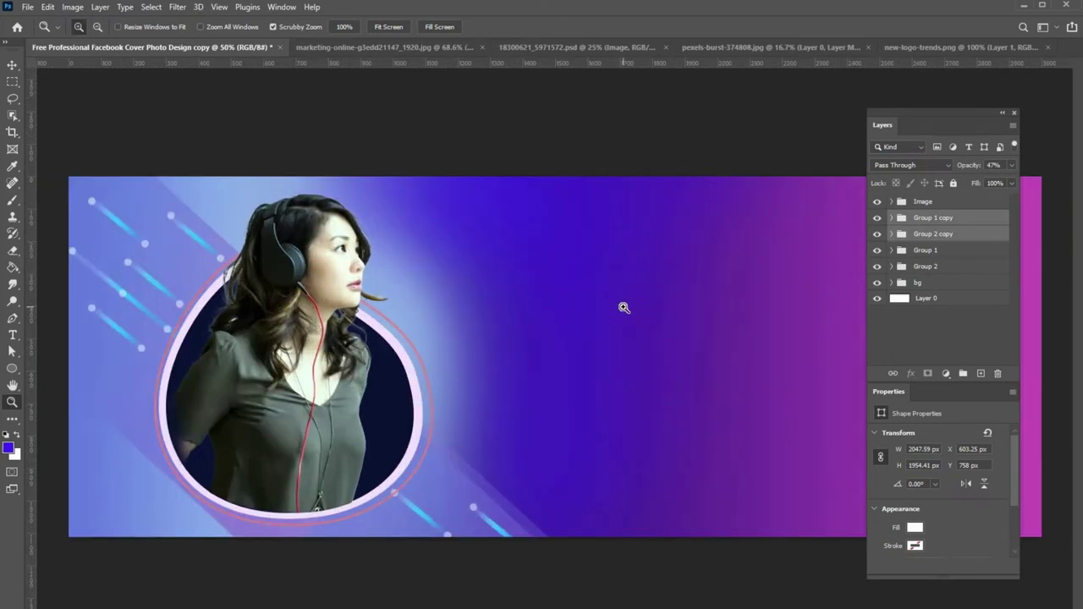
{"action": "key", "text": "ctrl+shift+Tab"}
Step: Bring the new-logo-trends logo into the cover and place it in the bottom-left corner, keeping its original colours
{"action": "mouse_move", "coordinate": [555, 355]}
{"action": "left_mouse_down"}
{"action": "mouse_move", "coordinate": [403, 135]}
{"action": "mouse_move", "coordinate": [288, 345]}
{"action": "left_mouse_up"}
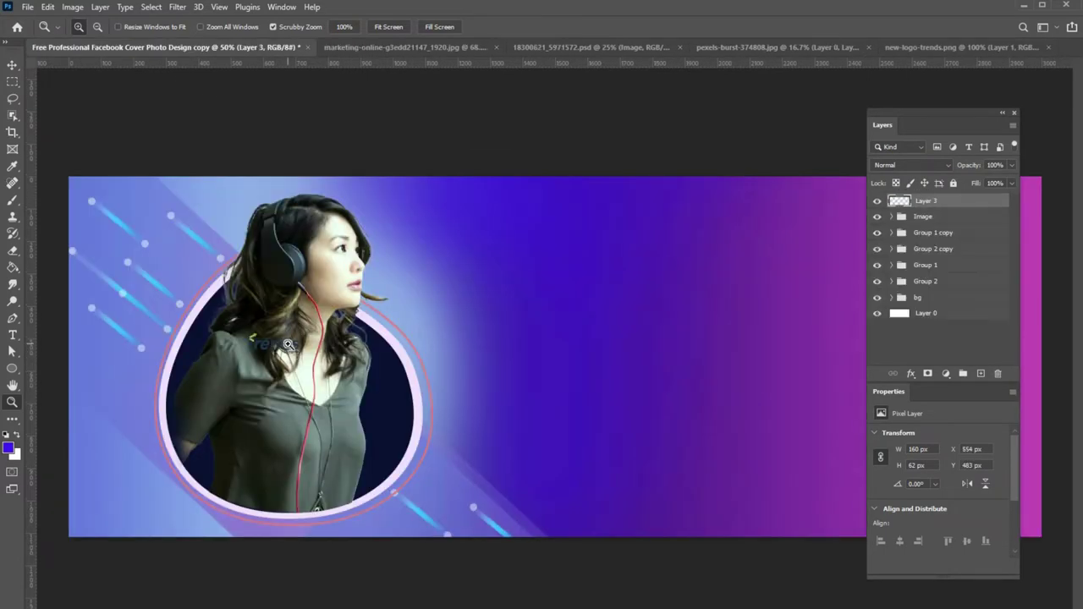
{"action": "left_click_drag", "start_coordinate": [339, 440], "coordinate": [270, 244]}
{"action": "left_click_drag", "start_coordinate": [242, 193], "coordinate": [140, 509]}
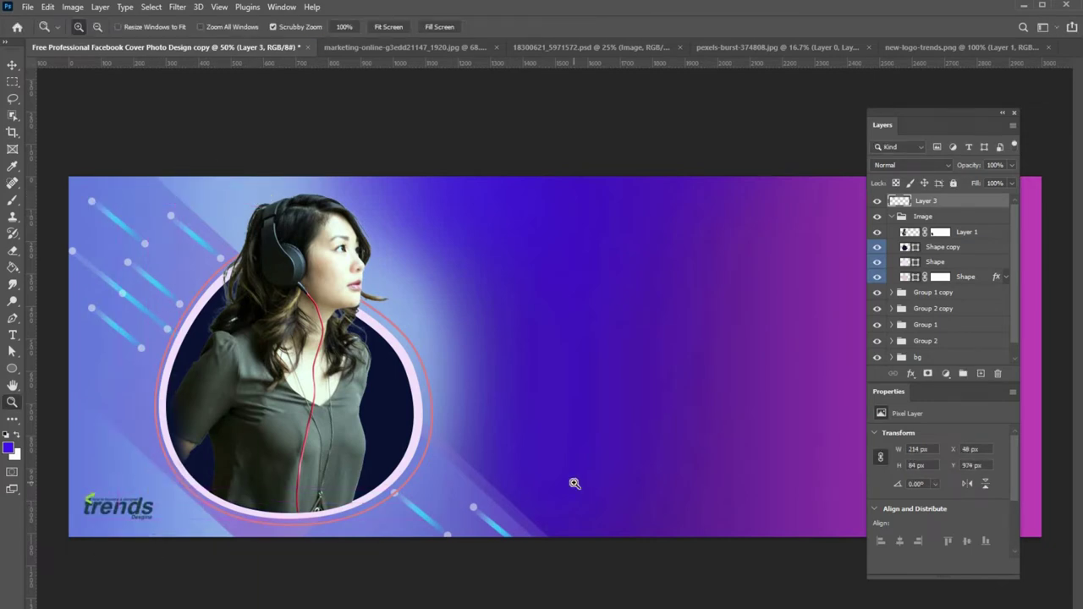
{"action": "key", "text": "ctrl+i"}
{"action": "key", "text": "ctrl+z"}
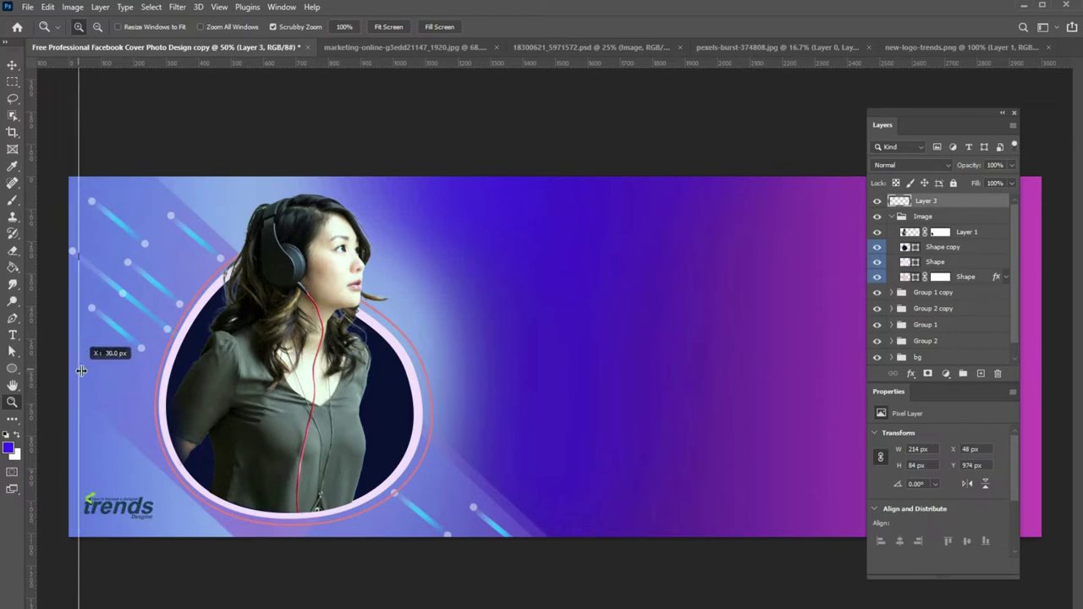
{"action": "left_click", "coordinate": [795, 47]}
Step: With Auto-Select set to Group, copy the pink bar (Rectangle 8) from the blob document into the cover
{"action": "left_click", "coordinate": [965, 47]}
{"action": "left_click", "coordinate": [609, 47]}
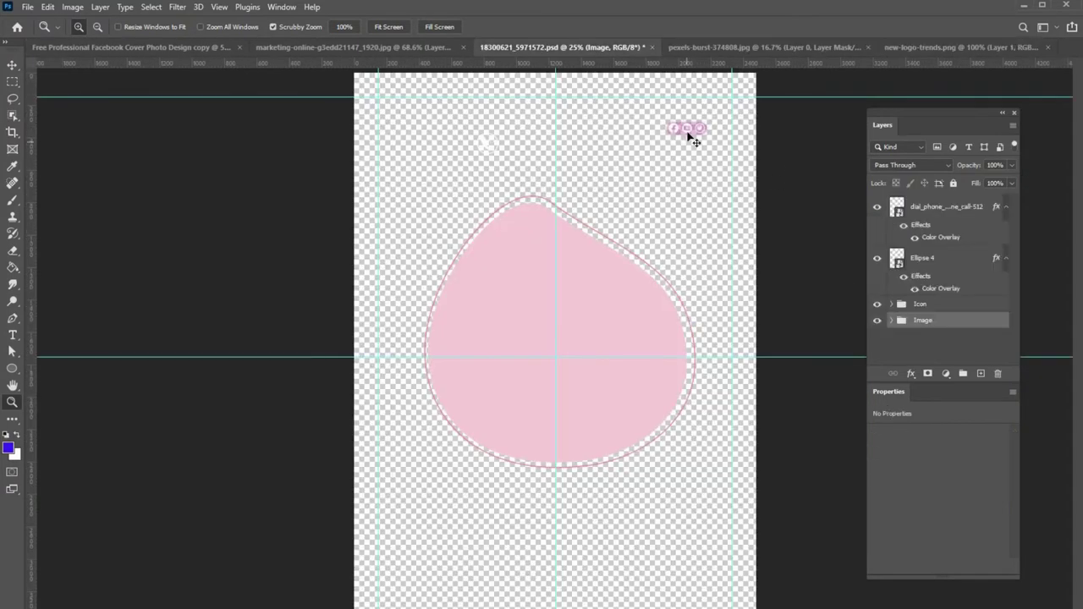
{"action": "left_click", "coordinate": [691, 134], "text": "ctrl"}
{"action": "left_click", "coordinate": [12, 64]}
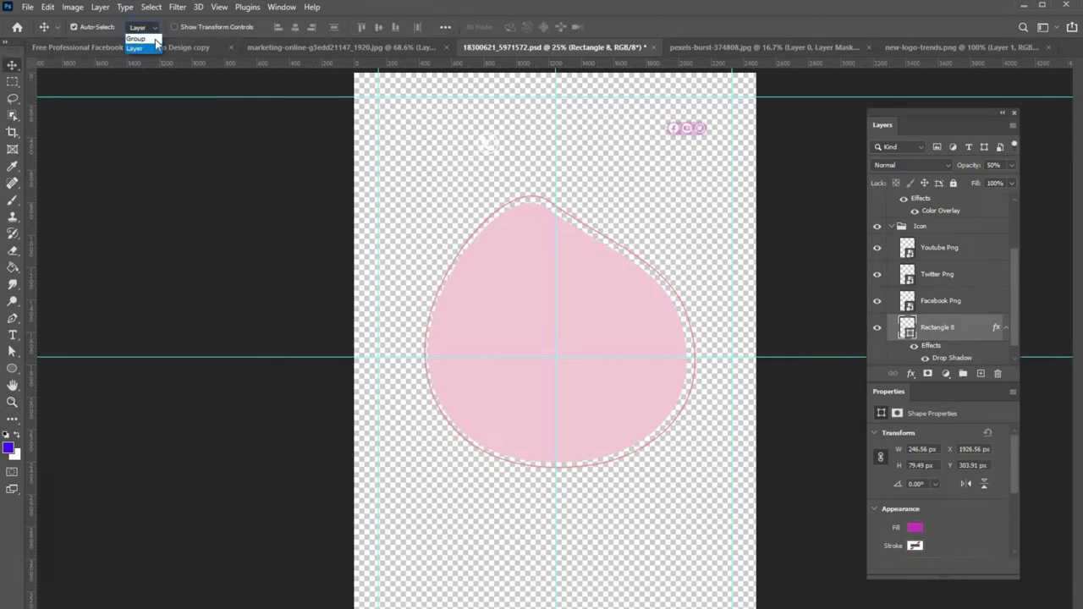
{"action": "left_click_drag", "start_coordinate": [488, 138], "coordinate": [146, 198]}
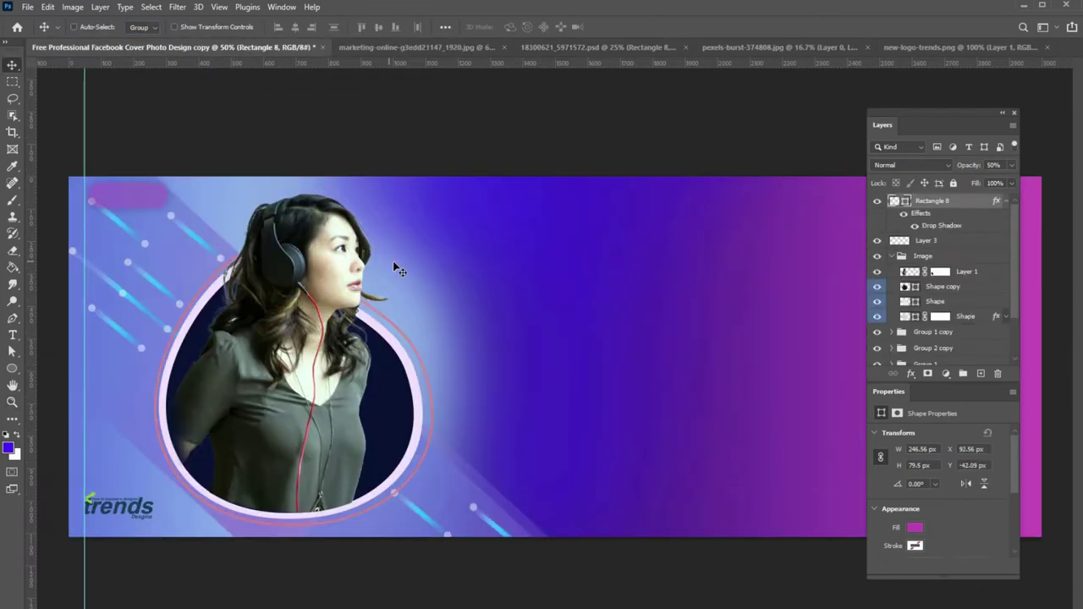
Step: Copy the social-media Icon group into the cover, scale it to about 53%, and nudge it up
{"action": "left_click", "coordinate": [592, 47]}
{"action": "left_click", "coordinate": [892, 226]}
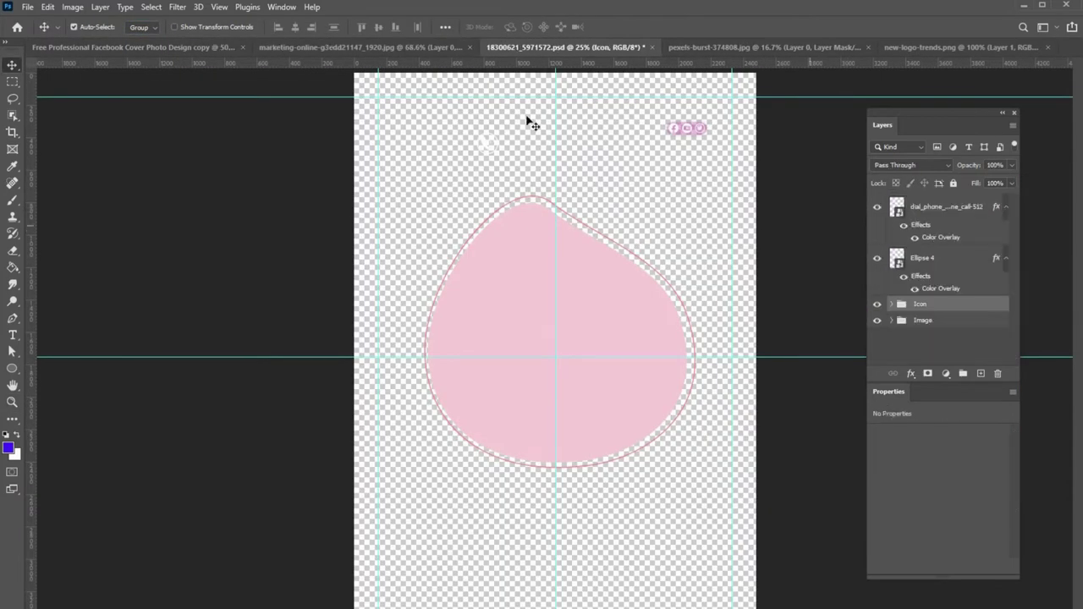
{"action": "left_click_drag", "start_coordinate": [682, 148], "coordinate": [127, 198]}
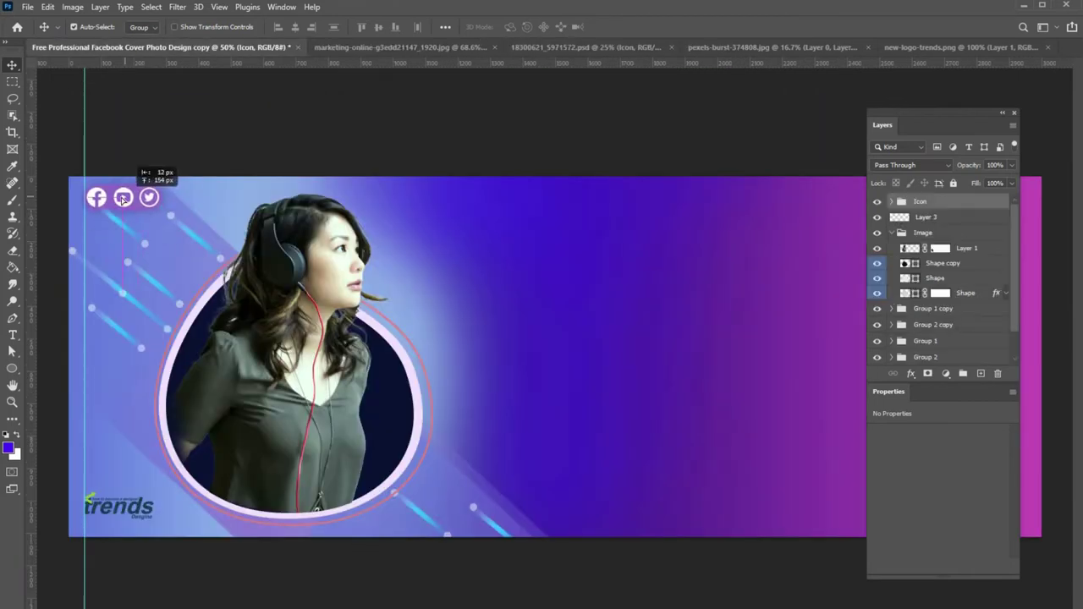
{"action": "key", "text": "ctrl+t"}
{"action": "left_click_drag", "start_coordinate": [159, 205], "coordinate": [127, 201]}
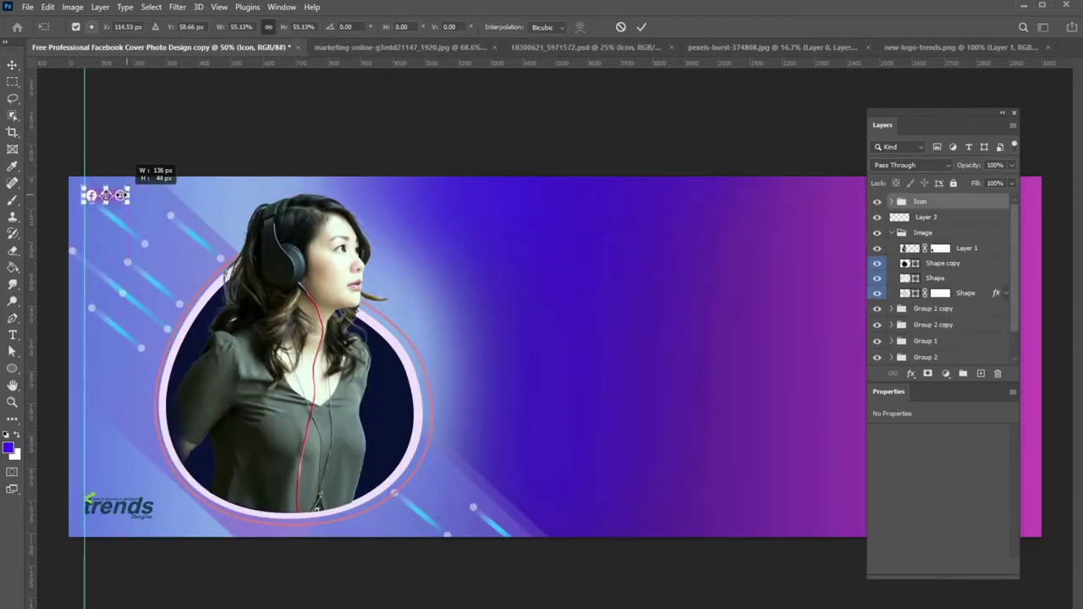
{"action": "key", "text": "Return"}
{"action": "key", "text": "shift+Up"}
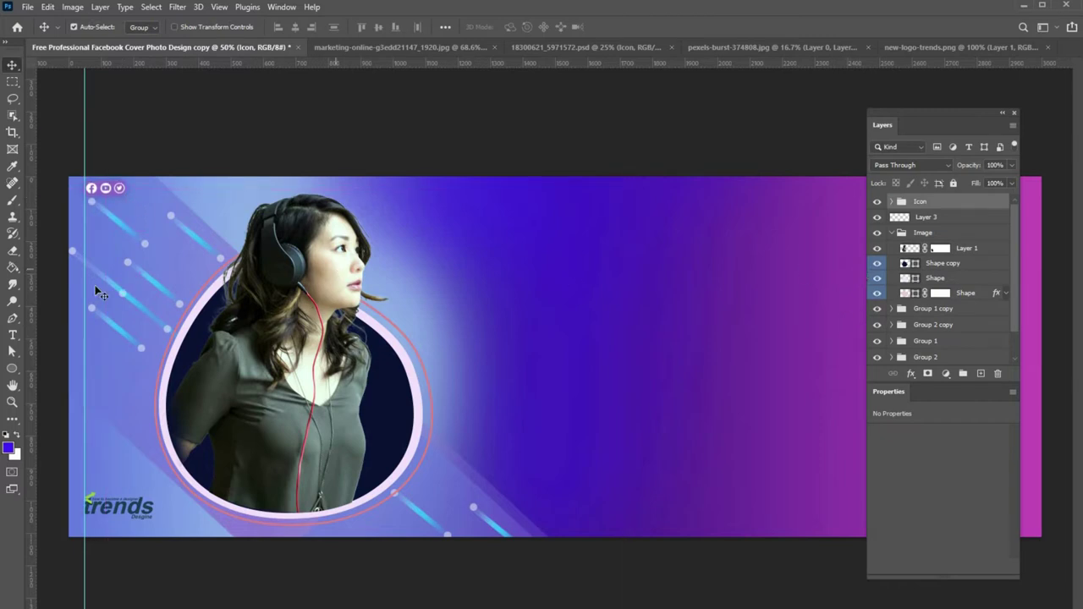
{"action": "key", "text": "b"}
{"action": "left_click", "coordinate": [85, 27]}
Step: Stamp a solid white custom-shape emblem at 100% brush opacity on new Layer 4, left of the frame
{"action": "left_click", "coordinate": [89, 146]}
{"action": "left_click", "coordinate": [980, 374]}
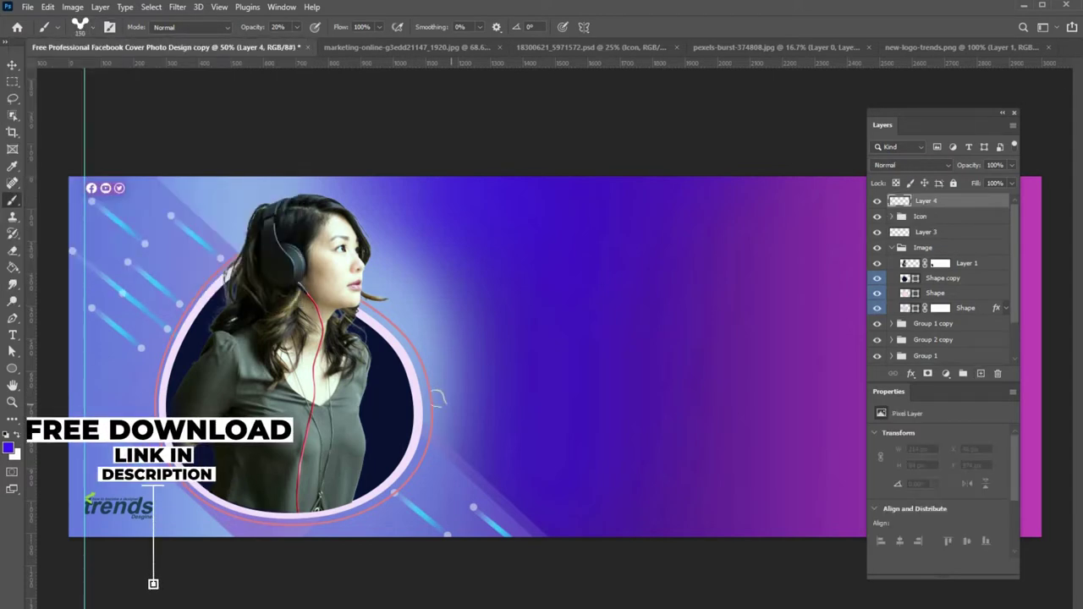
{"action": "key", "text": "bracketleft"}
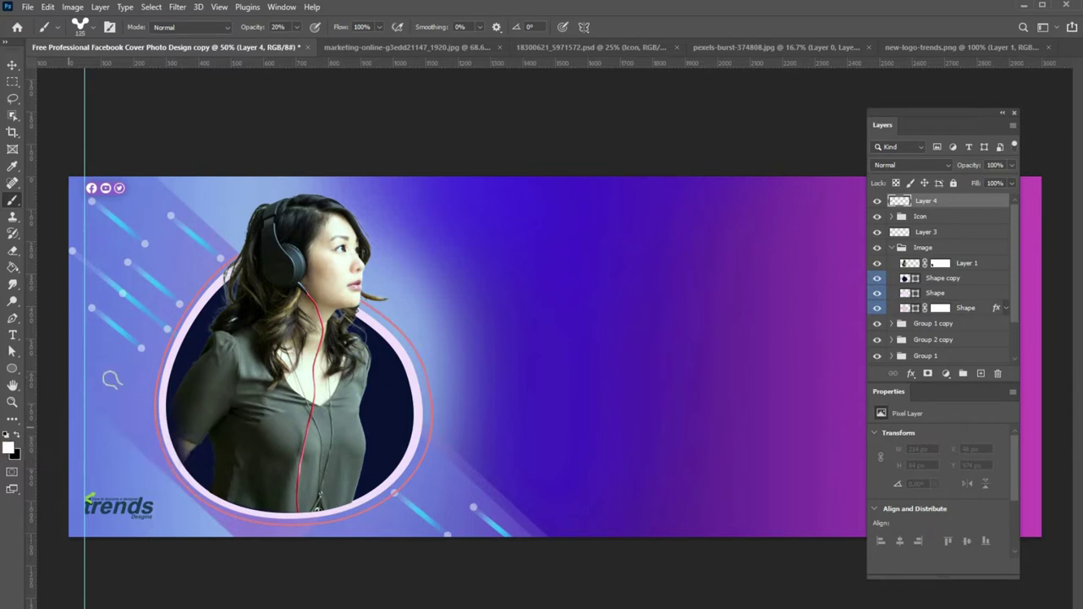
{"action": "left_click", "coordinate": [118, 381]}
{"action": "left_click_drag", "start_coordinate": [298, 31], "coordinate": [344, 41]}
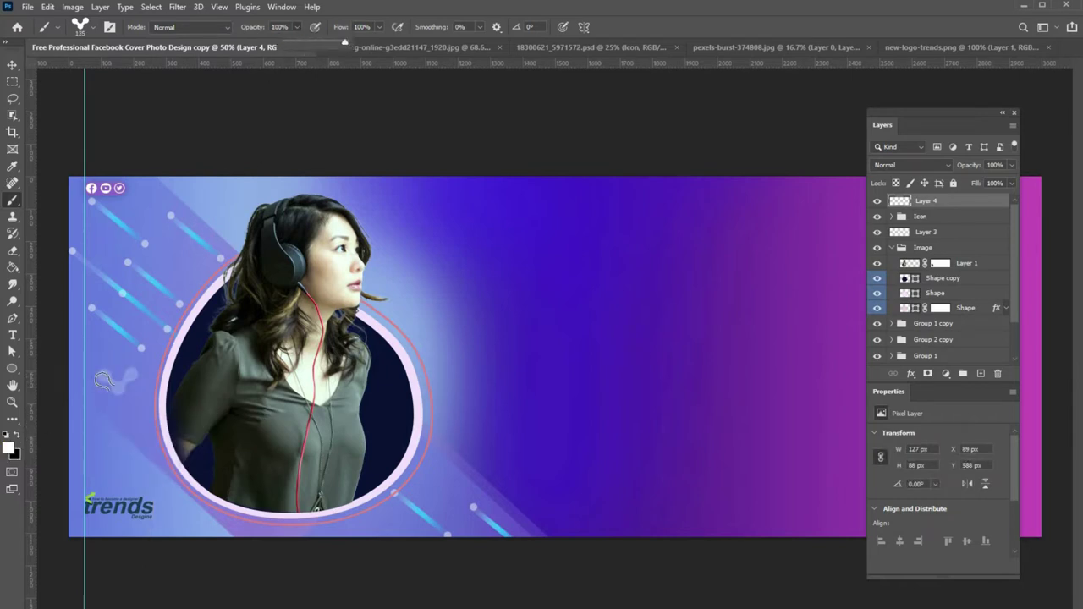
{"action": "left_click", "coordinate": [116, 381]}
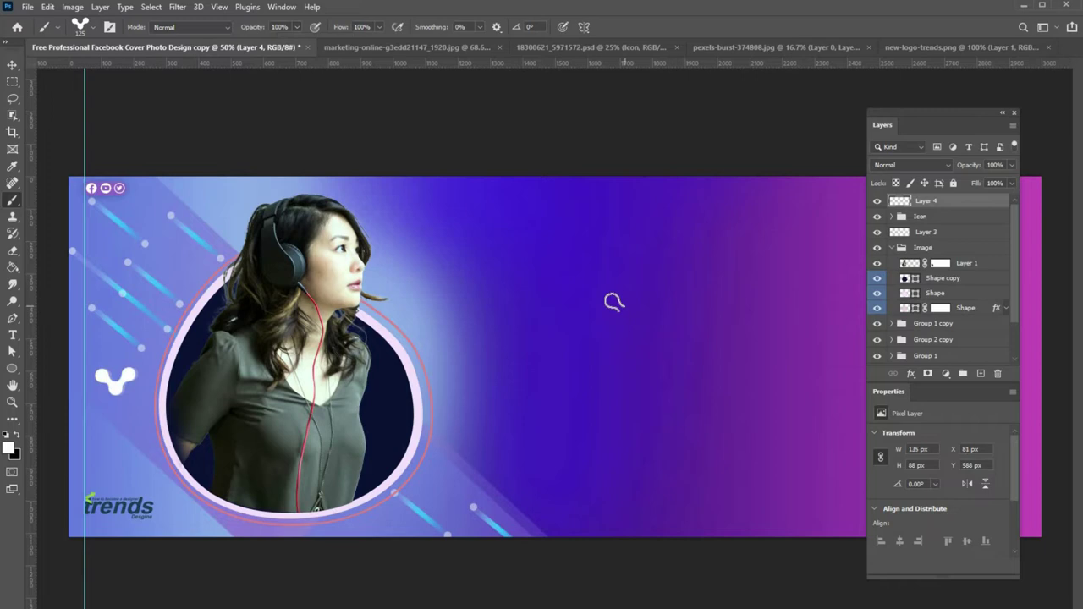
Step: Pick the blob-shaped brush preset and add a new empty Layer 5
{"action": "left_click", "coordinate": [93, 32]}
{"action": "left_click", "coordinate": [156, 254]}
{"action": "key", "text": "Return"}
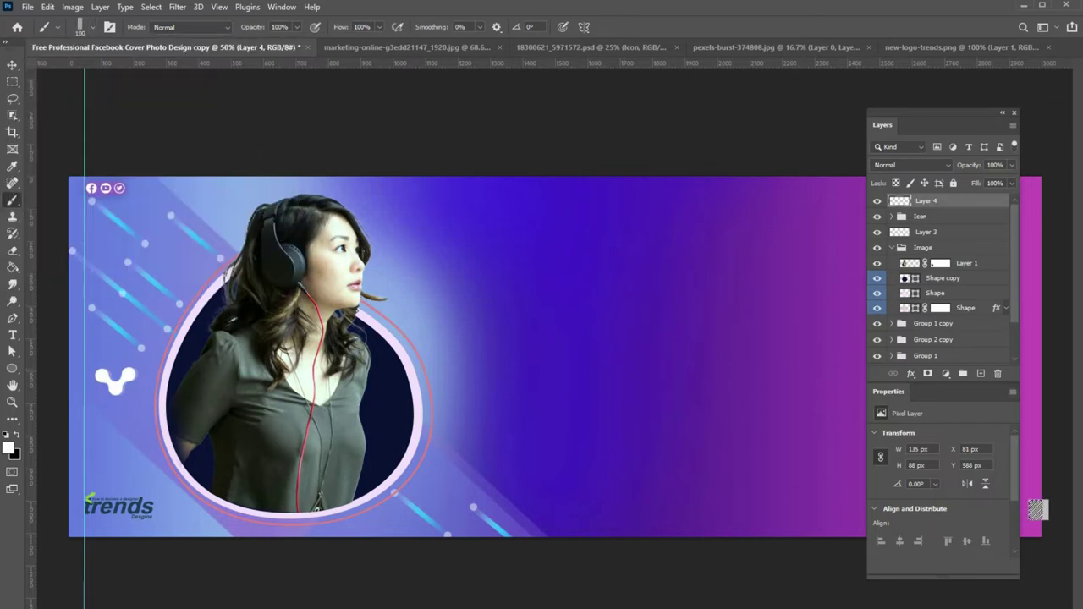
{"action": "left_click", "coordinate": [80, 26]}
{"action": "left_click", "coordinate": [97, 263]}
{"action": "left_click", "coordinate": [126, 198]}
{"action": "scroll", "coordinate": [127, 198], "scroll_direction": "up", "scroll_amount": 1}
{"action": "scroll", "coordinate": [115, 196], "scroll_direction": "up", "scroll_amount": 2}
{"action": "left_click", "coordinate": [109, 194]}
{"action": "scroll", "coordinate": [108, 194], "scroll_direction": "up", "scroll_amount": 1}
{"action": "left_click", "coordinate": [109, 194]}
{"action": "left_click", "coordinate": [656, 26]}
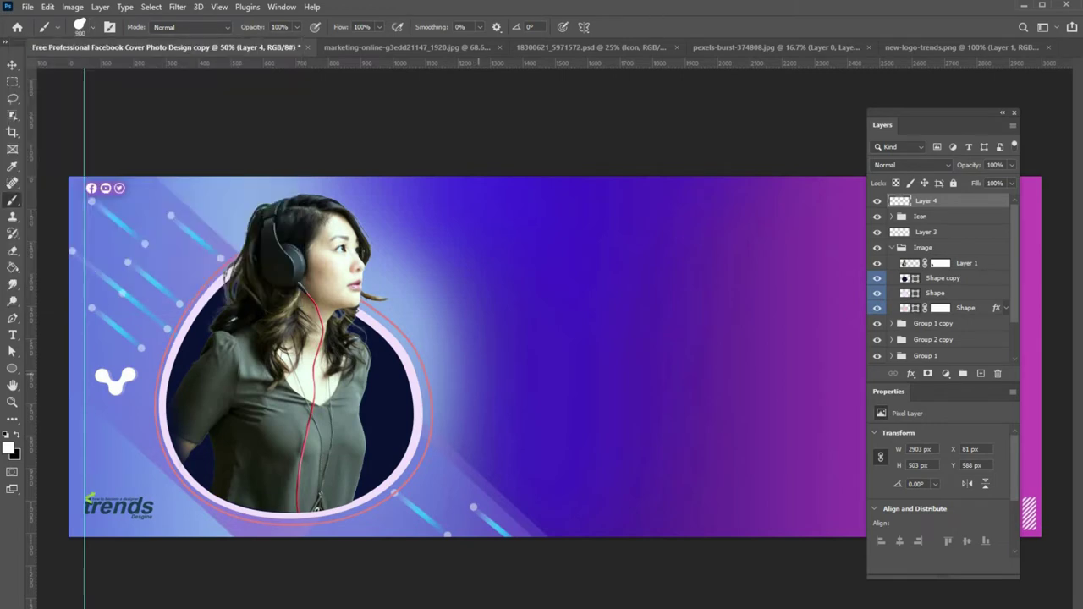
{"action": "left_click", "coordinate": [981, 373]}
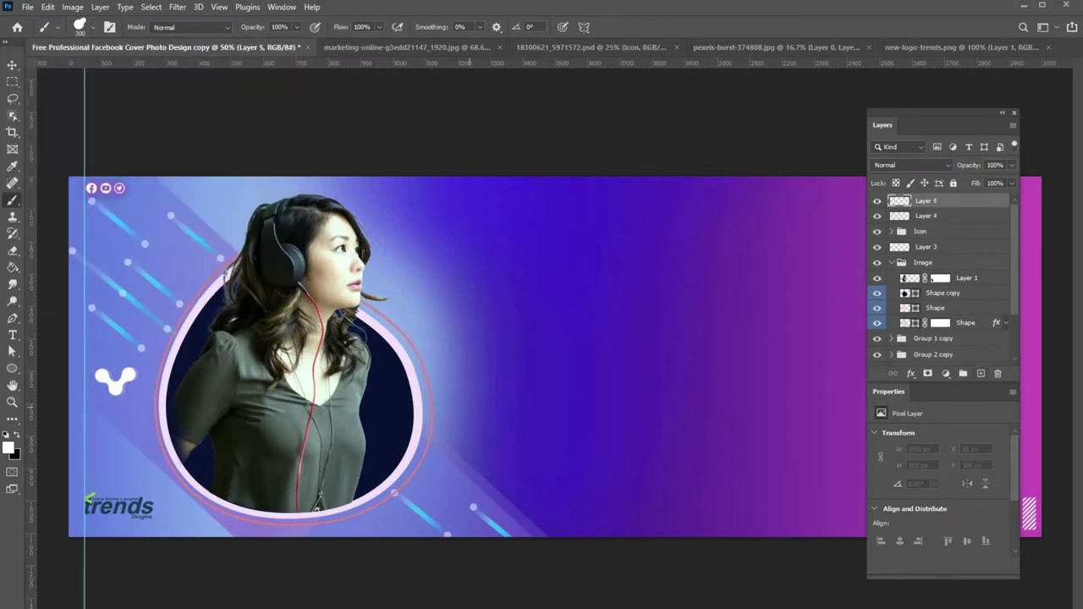
Step: Stamp a white blob right of the frame on Layer 5 and a larger one on Layer 6 beneath it
{"action": "left_click", "coordinate": [433, 409]}
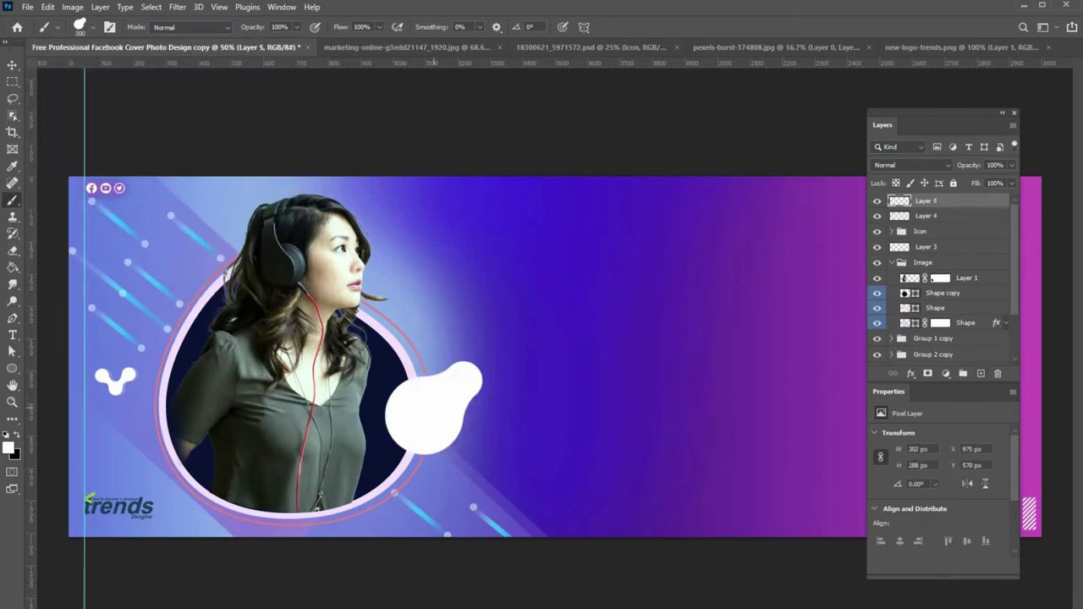
{"action": "left_click", "coordinate": [979, 374]}
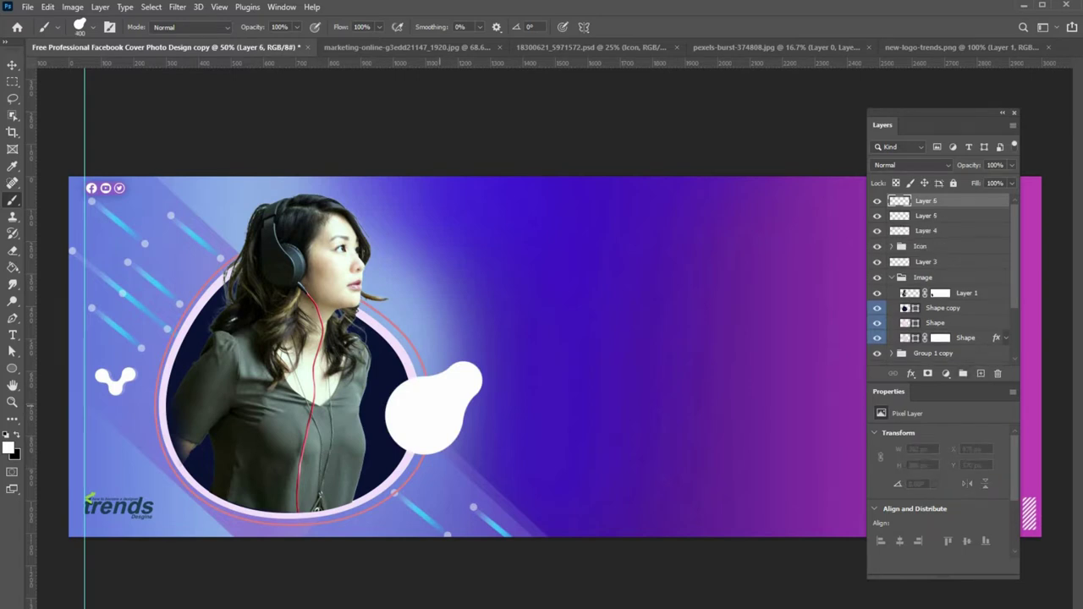
{"action": "left_click", "coordinate": [440, 407]}
{"action": "left_click_drag", "start_coordinate": [926, 200], "coordinate": [950, 219]}
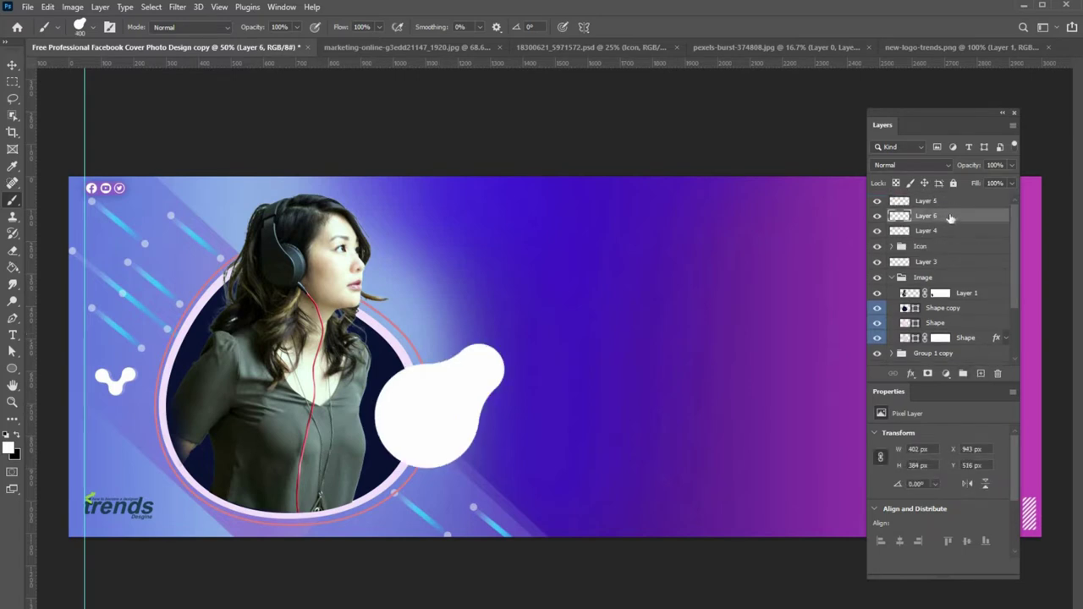
Step: Fill the larger blob's selection with purple, then undo that fill
{"action": "left_click", "coordinate": [9, 447]}
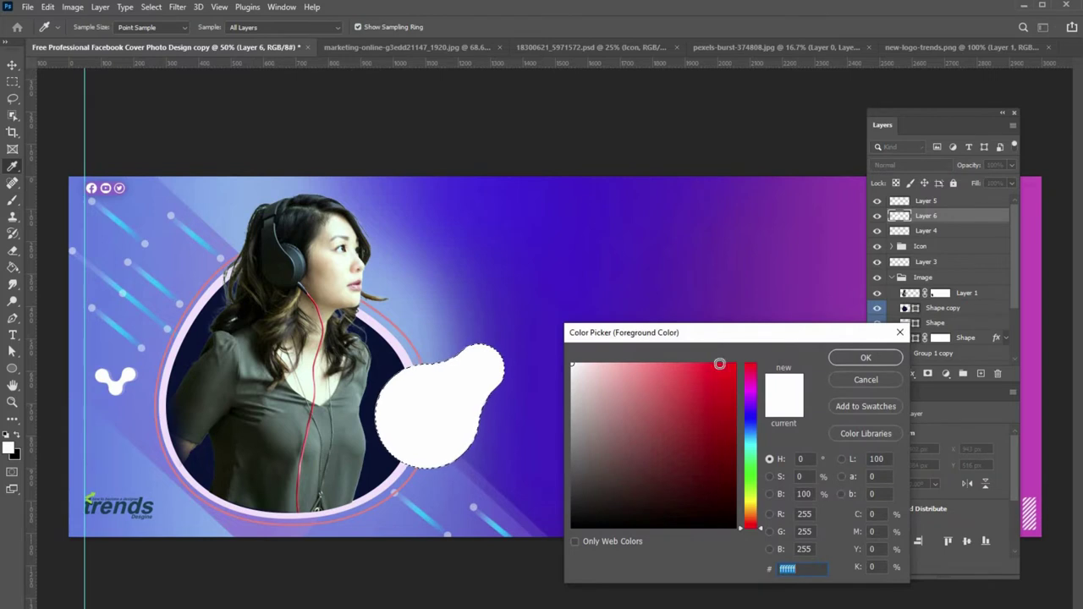
{"action": "left_click", "coordinate": [856, 216]}
{"action": "left_click", "coordinate": [863, 358]}
{"action": "key", "text": "alt+BackSpace"}
{"action": "key", "text": "ctrl+d"}
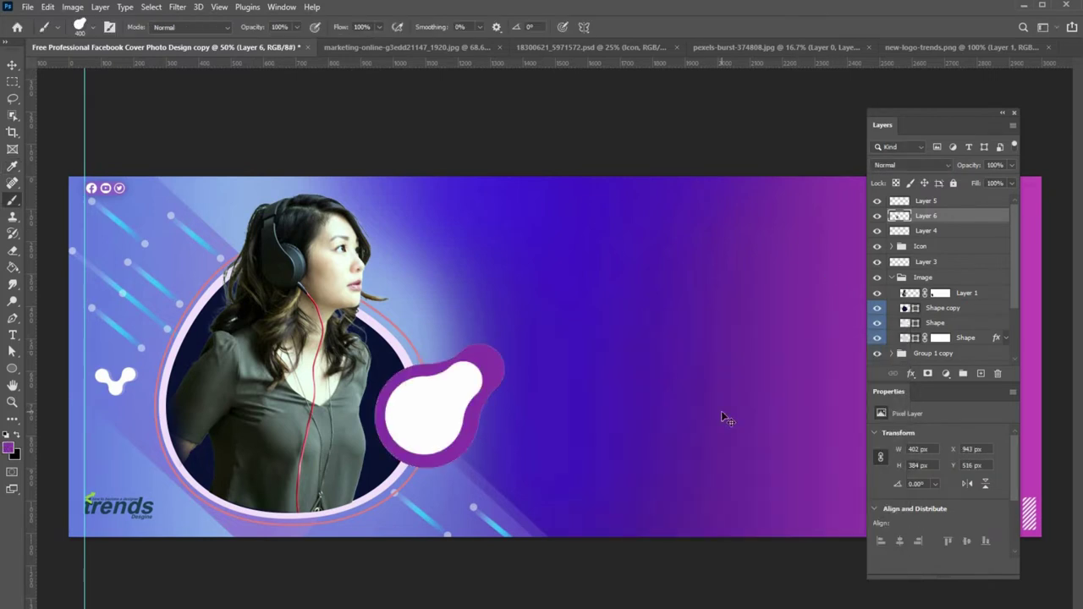
{"action": "key", "text": "ctrl+z"}
{"action": "key", "text": "ctrl+z"}
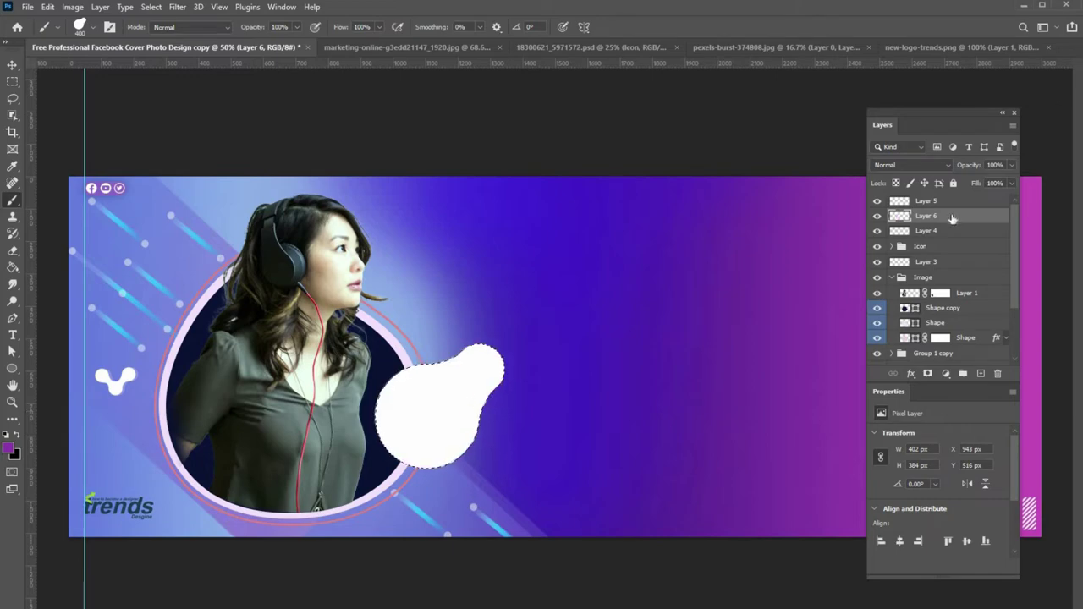
Step: Hide Layer 6 and fill the smaller Layer 5 blob with purple #8f3aaa
{"action": "left_click", "coordinate": [940, 201]}
{"action": "scroll", "coordinate": [423, 407], "scroll_direction": "up", "scroll_amount": 5}
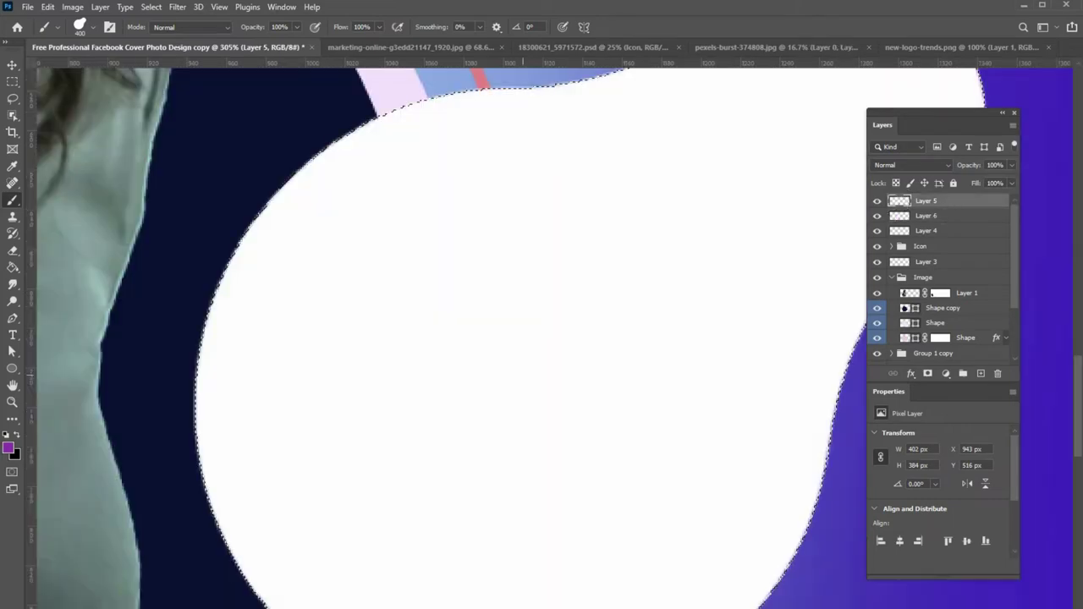
{"action": "key", "text": "ctrl+0"}
{"action": "left_click", "coordinate": [877, 216]}
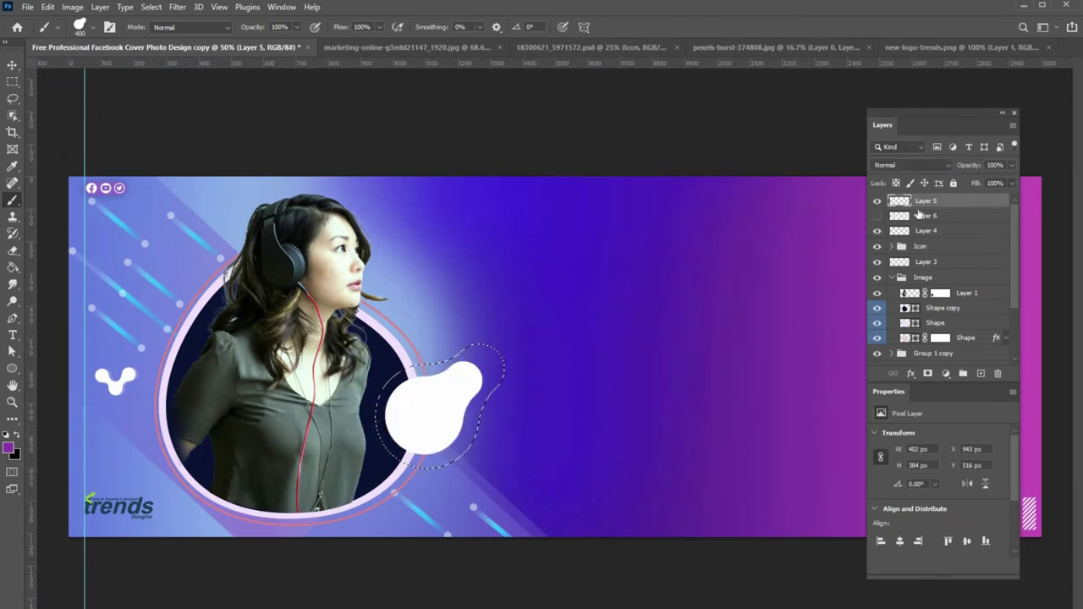
{"action": "key", "text": "z"}
{"action": "left_click", "coordinate": [410, 419]}
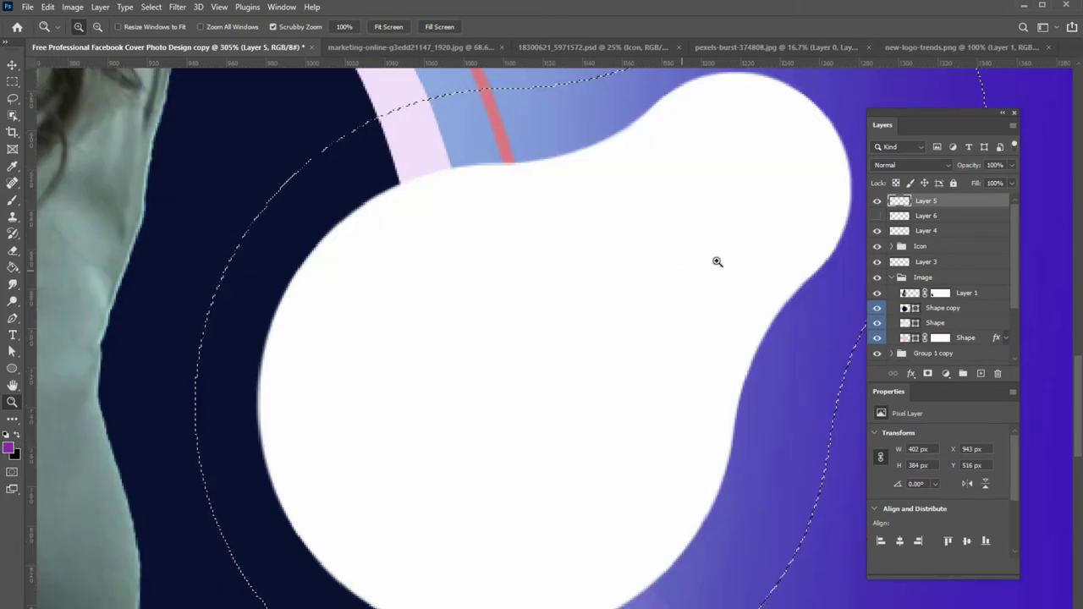
{"action": "key", "text": "ctrl+d"}
{"action": "left_click", "coordinate": [899, 203], "text": "ctrl"}
{"action": "key", "text": "alt+BackSpace"}
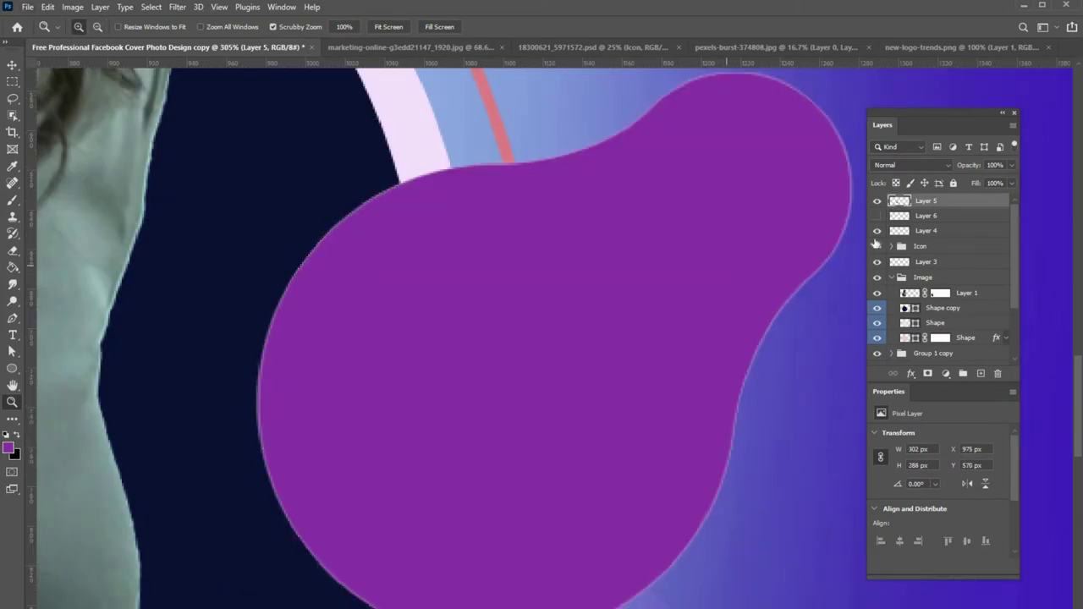
Step: Show Layer 6 again and set its Fill to 0%
{"action": "left_click", "coordinate": [877, 215]}
{"action": "left_click", "coordinate": [926, 216]}
{"action": "right_click", "coordinate": [544, 332]}
{"action": "left_click", "coordinate": [549, 340]}
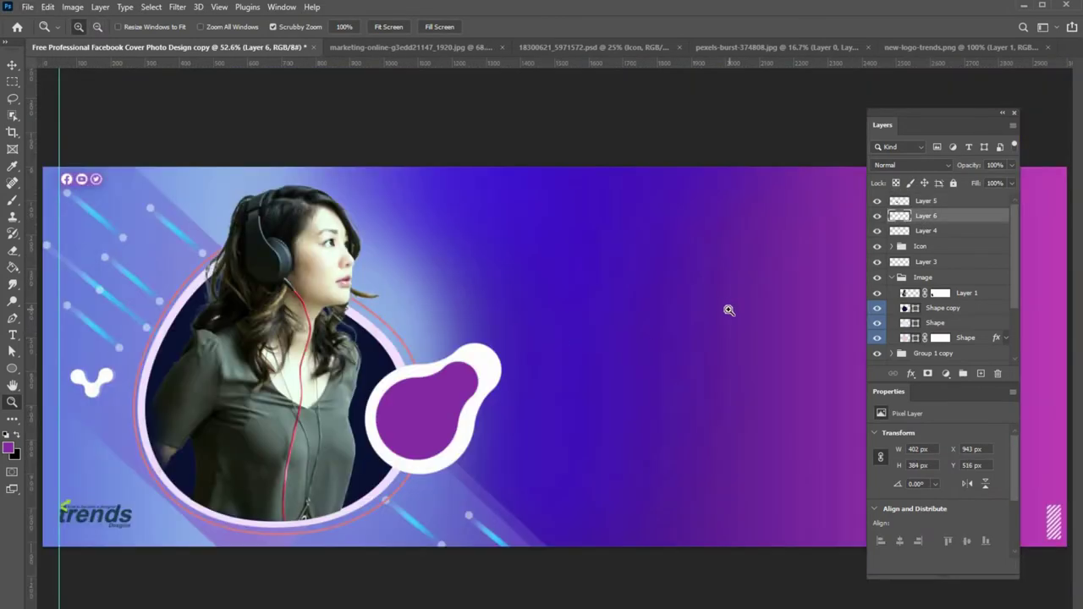
{"action": "left_click_drag", "start_coordinate": [992, 204], "coordinate": [920, 253]}
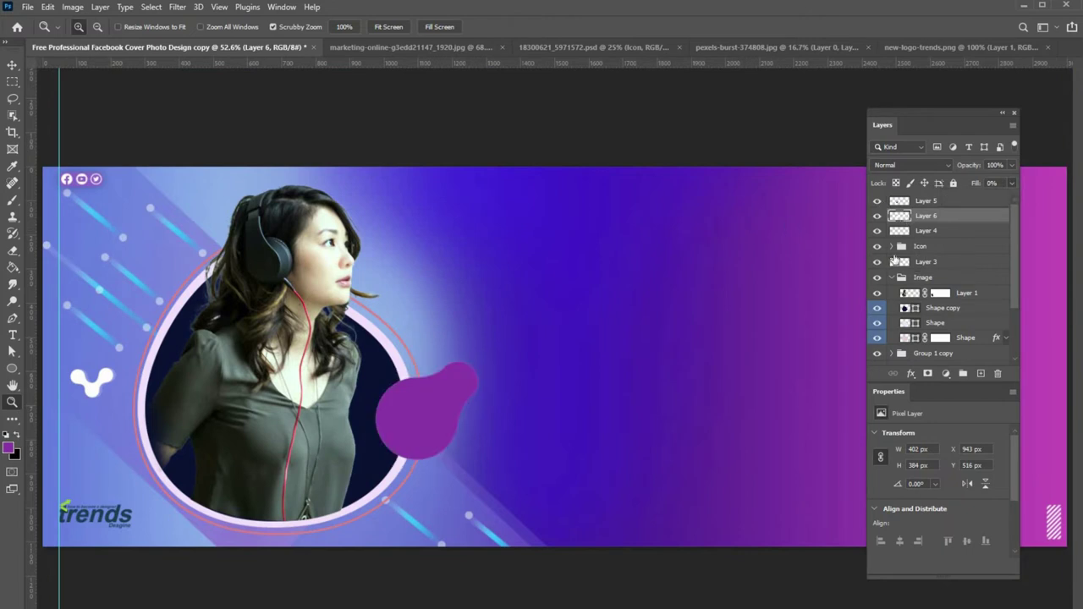
Step: Stroke the larger blob's outline with a thin white line on new Layer 7
{"action": "left_click", "coordinate": [910, 373]}
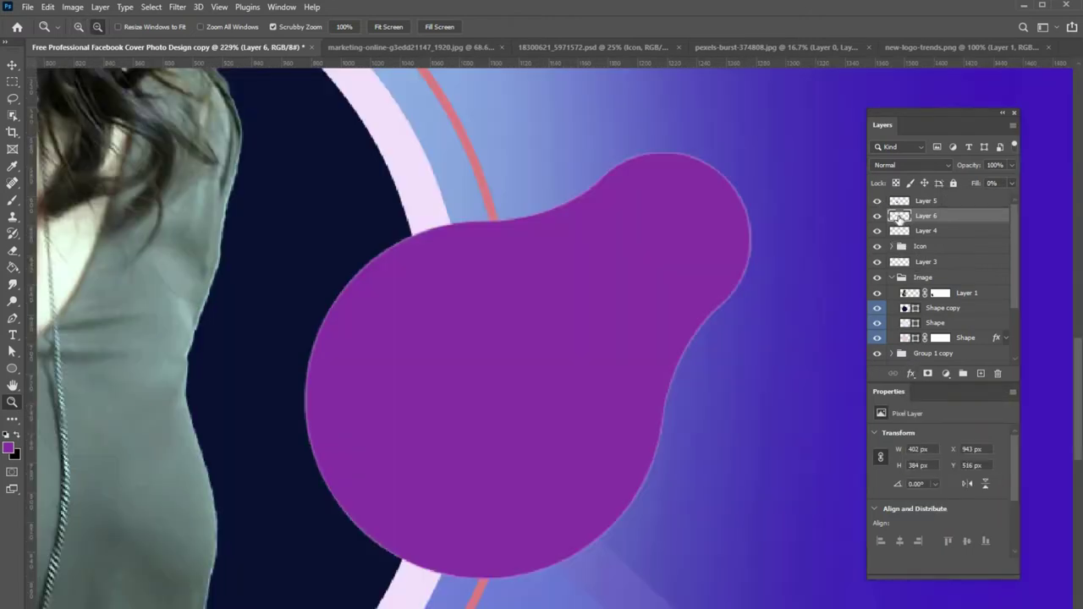
{"action": "left_click", "coordinate": [899, 218], "text": "ctrl"}
{"action": "left_click", "coordinate": [981, 374]}
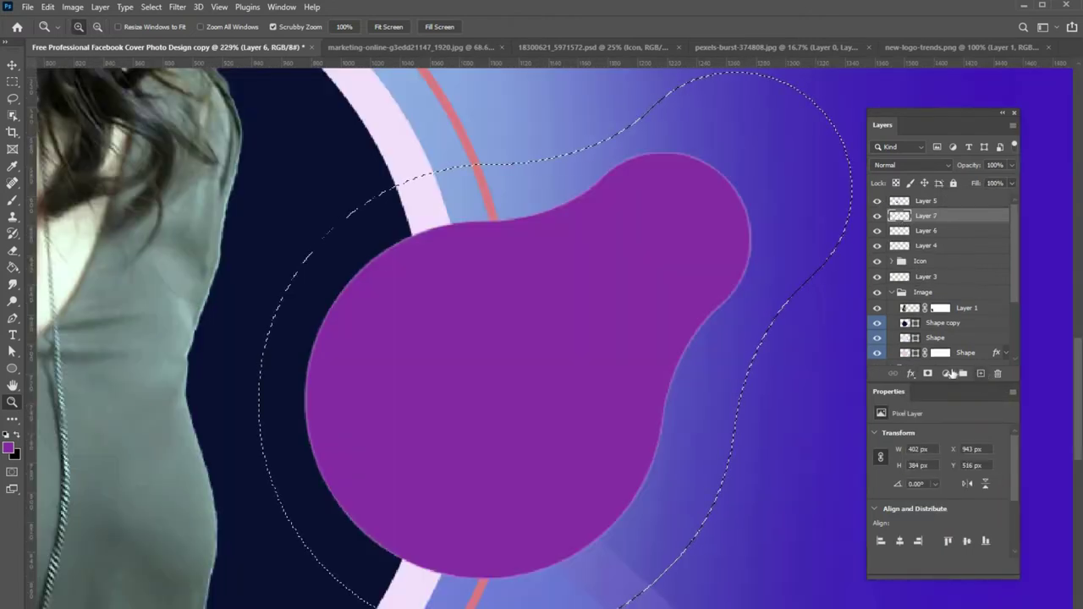
{"action": "left_click", "coordinate": [48, 7]}
{"action": "left_click", "coordinate": [92, 224]}
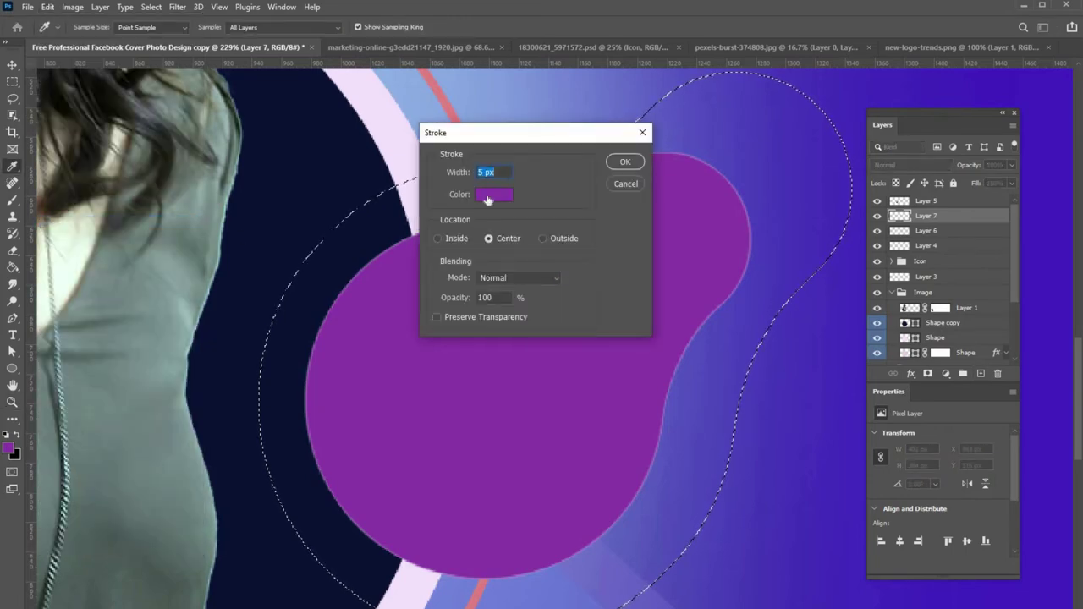
{"action": "left_click", "coordinate": [494, 194]}
{"action": "left_click", "coordinate": [881, 355]}
{"action": "key", "text": "Return"}
{"action": "key", "text": "ctrl+d"}
Step: Resize the purple blob together with its white outline, then delete Layer 6
{"action": "key", "text": "z"}
{"action": "key", "text": "ctrl+0"}
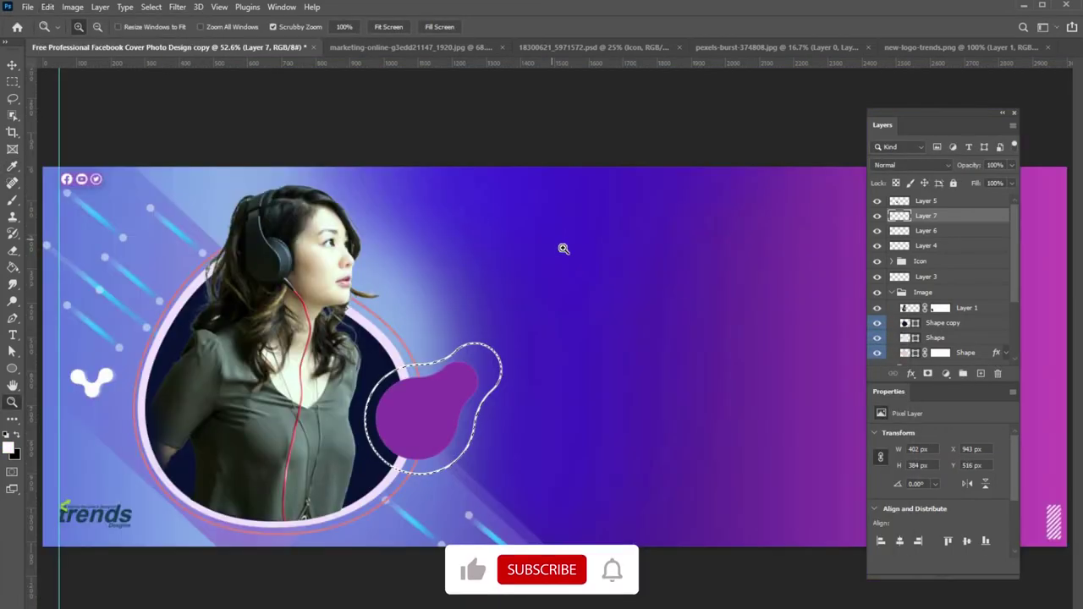
{"action": "left_click", "coordinate": [931, 232]}
{"action": "left_click", "coordinate": [926, 201]}
{"action": "left_click", "coordinate": [927, 215], "text": "ctrl"}
{"action": "key", "text": "ctrl+t"}
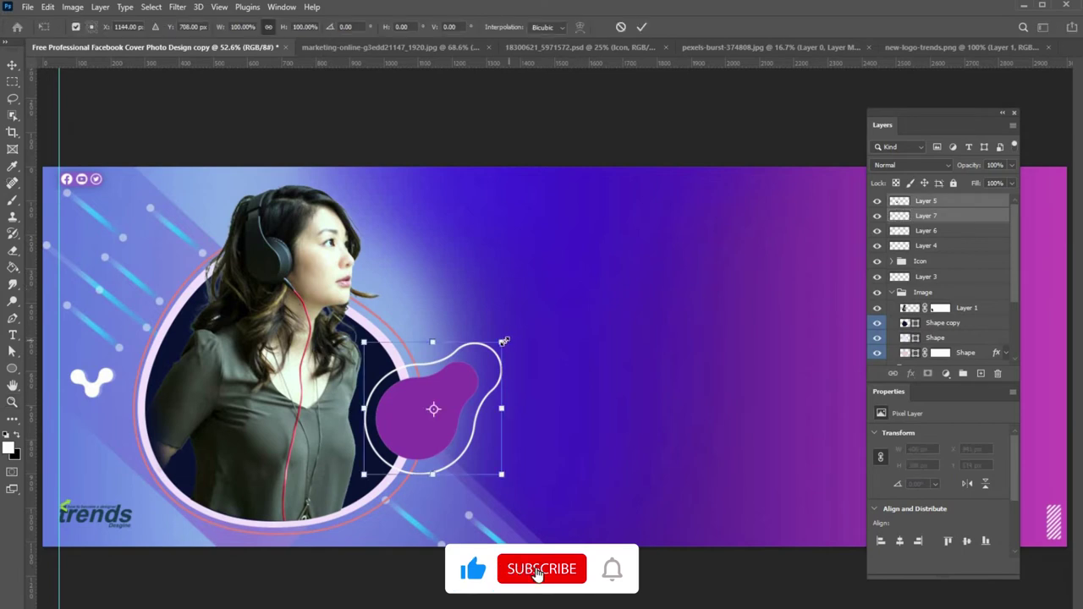
{"action": "mouse_move", "coordinate": [509, 336]}
{"action": "left_mouse_down"}
{"action": "mouse_move", "coordinate": [486, 361]}
{"action": "mouse_move", "coordinate": [499, 350]}
{"action": "left_mouse_up"}
{"action": "key", "text": "Return"}
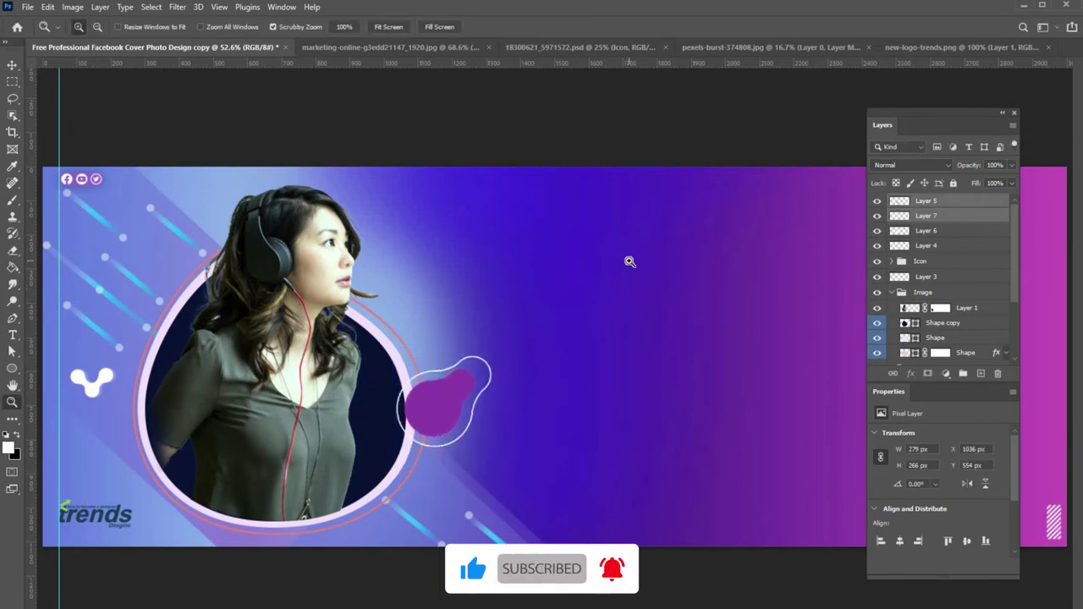
{"action": "left_click", "coordinate": [929, 237]}
{"action": "key", "text": "Delete"}
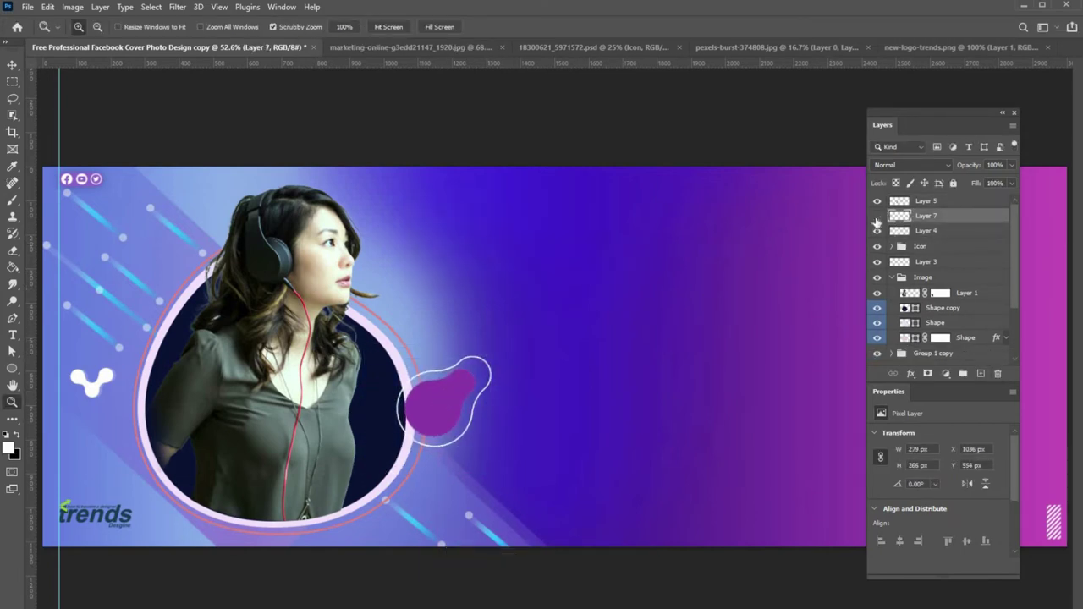
{"action": "left_click", "coordinate": [910, 373]}
Step: Apply a light-blue gradient overlay to Layer 7, the blob outline
{"action": "left_click", "coordinate": [931, 507]}
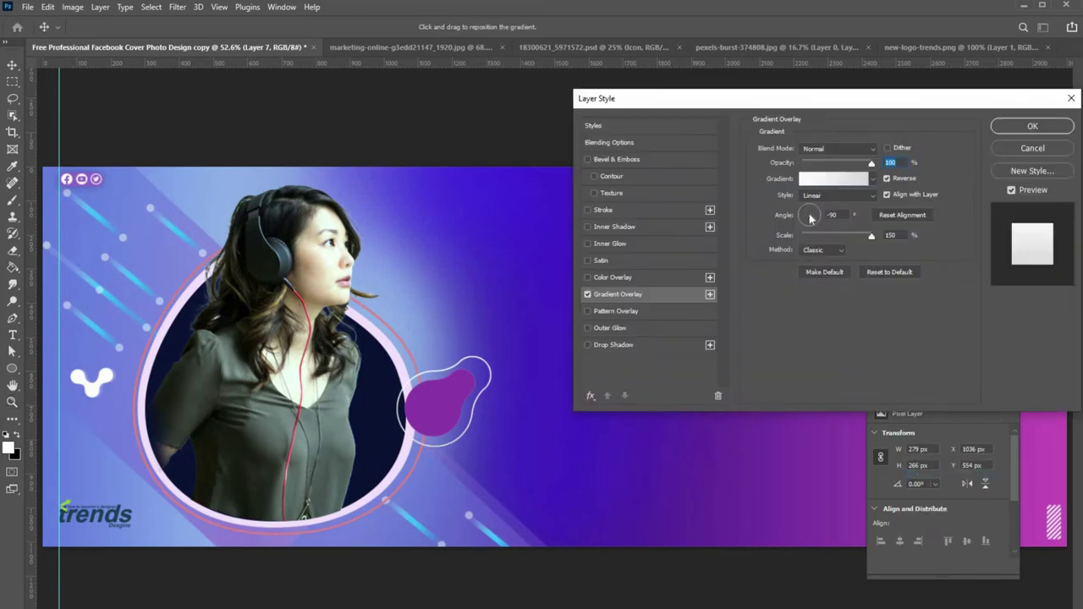
{"action": "left_click", "coordinate": [804, 212]}
{"action": "left_click", "coordinate": [730, 369]}
{"action": "double_click", "coordinate": [730, 369]}
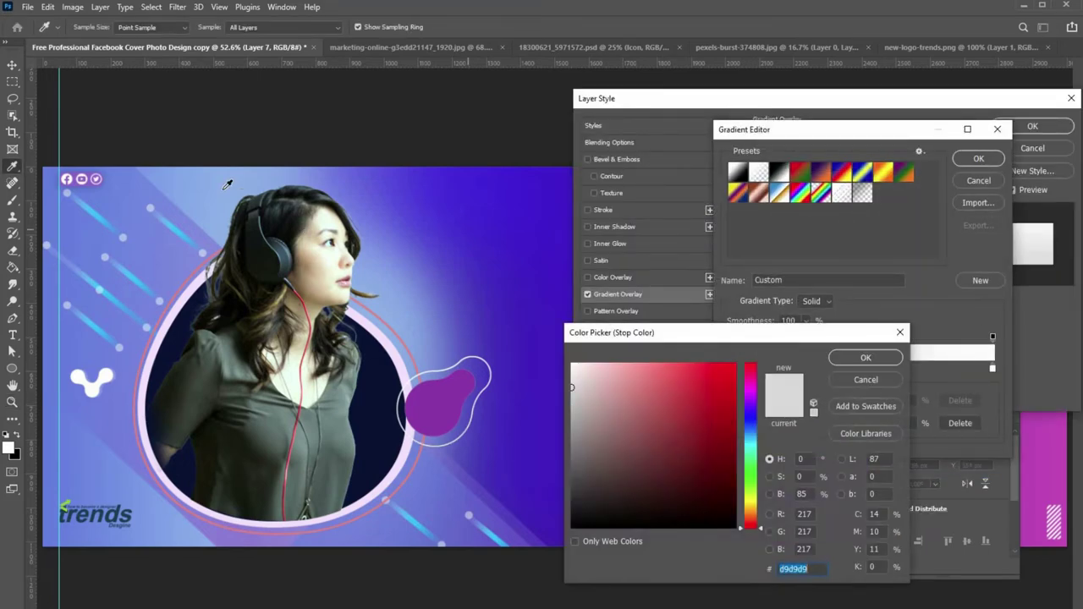
{"action": "left_click", "coordinate": [863, 356]}
{"action": "double_click", "coordinate": [994, 370]}
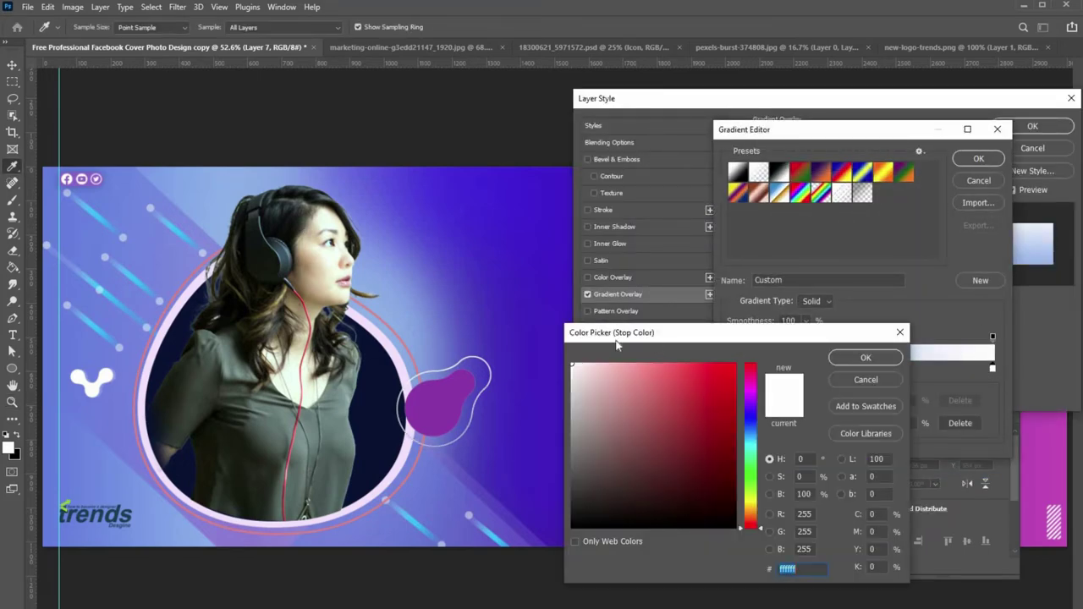
{"action": "left_click", "coordinate": [453, 232]}
{"action": "left_click", "coordinate": [450, 455]}
{"action": "left_click", "coordinate": [533, 452]}
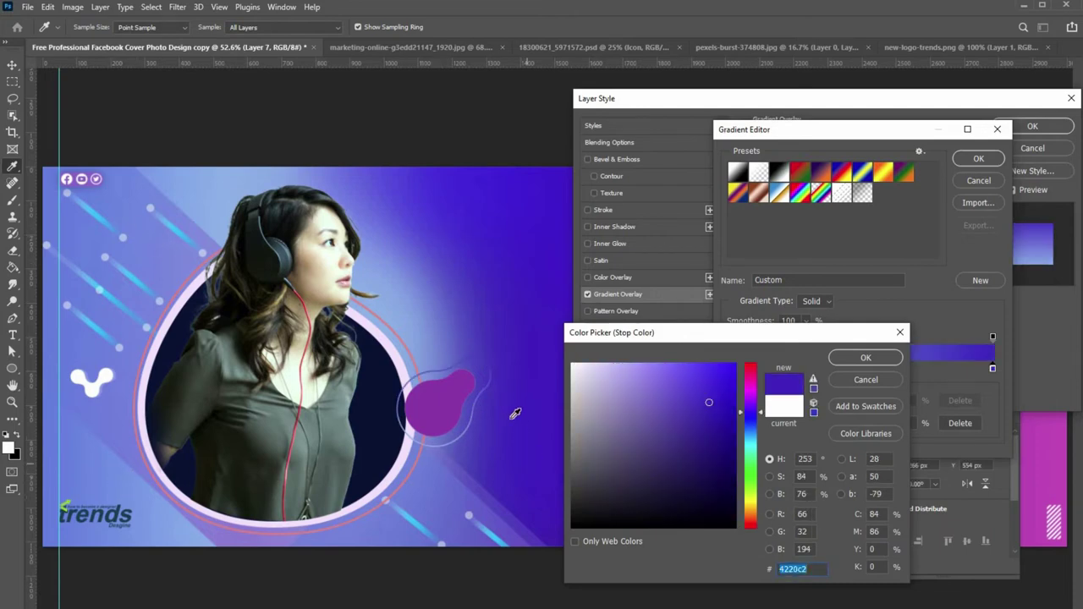
{"action": "left_click", "coordinate": [866, 357]}
{"action": "left_click", "coordinate": [979, 158]}
Step: Add a gradient overlay to the purple blob with a right stop of #9105c2, then darkened
{"action": "left_click", "coordinate": [1032, 126]}
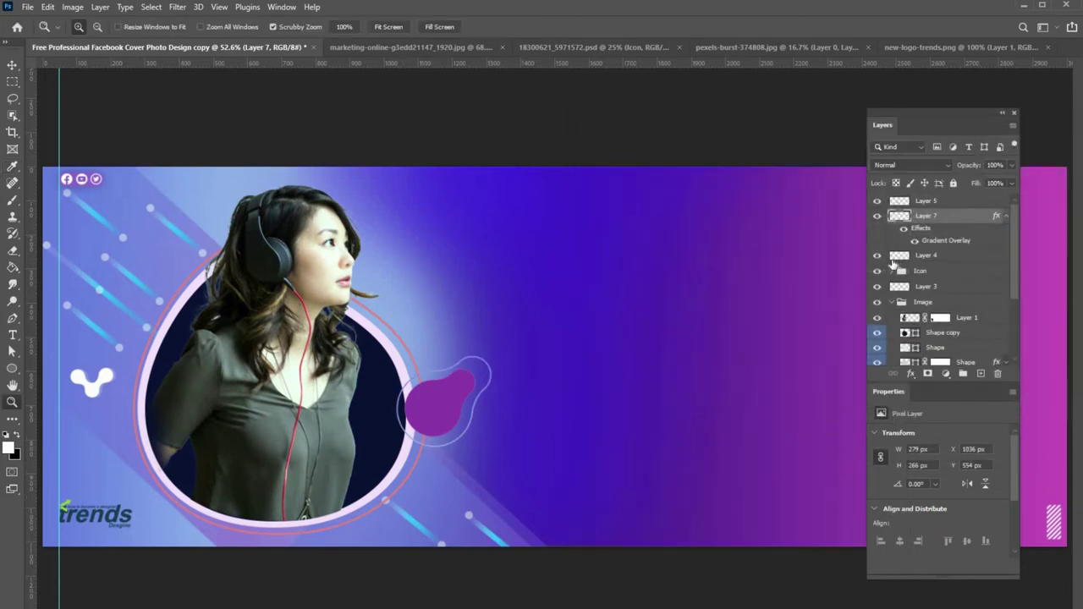
{"action": "left_click", "coordinate": [618, 294]}
{"action": "left_click", "coordinate": [821, 186]}
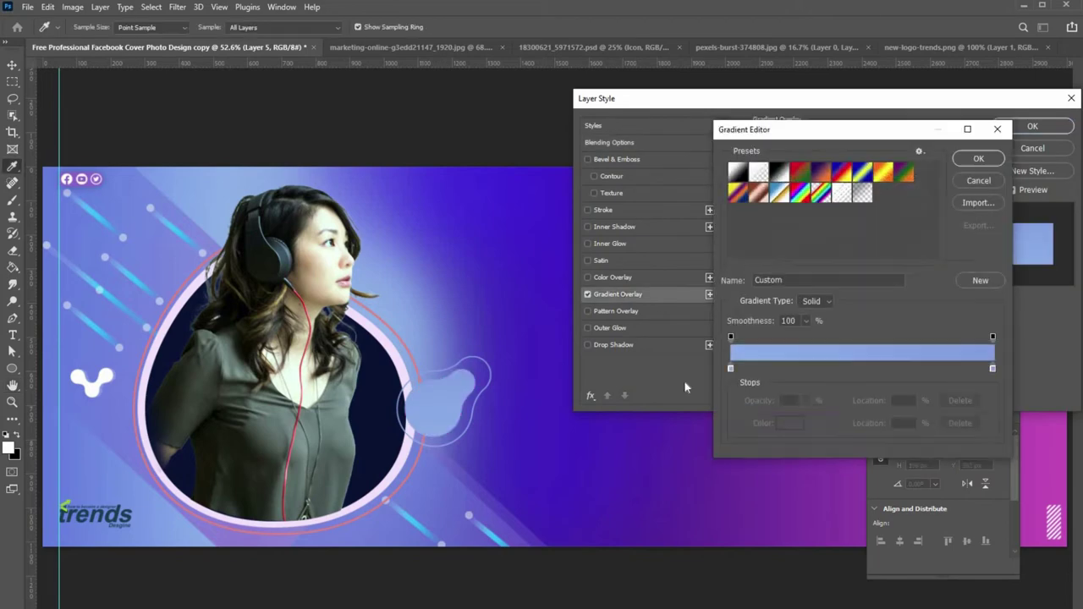
{"action": "double_click", "coordinate": [993, 368]}
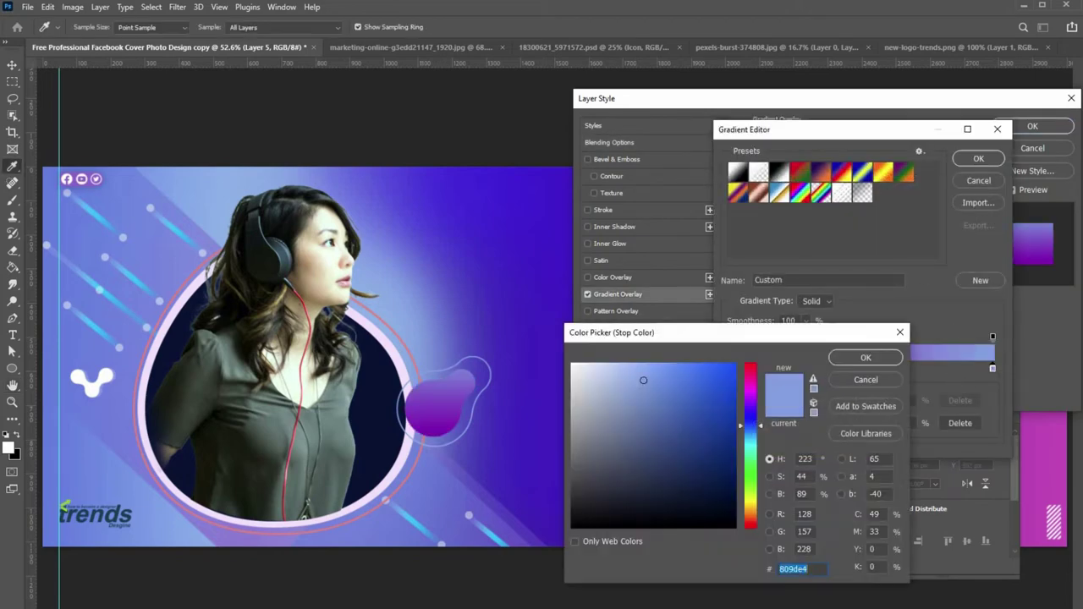
{"action": "type", "text": "9105c2"}
{"action": "key", "text": "Return"}
{"action": "double_click", "coordinate": [993, 369]}
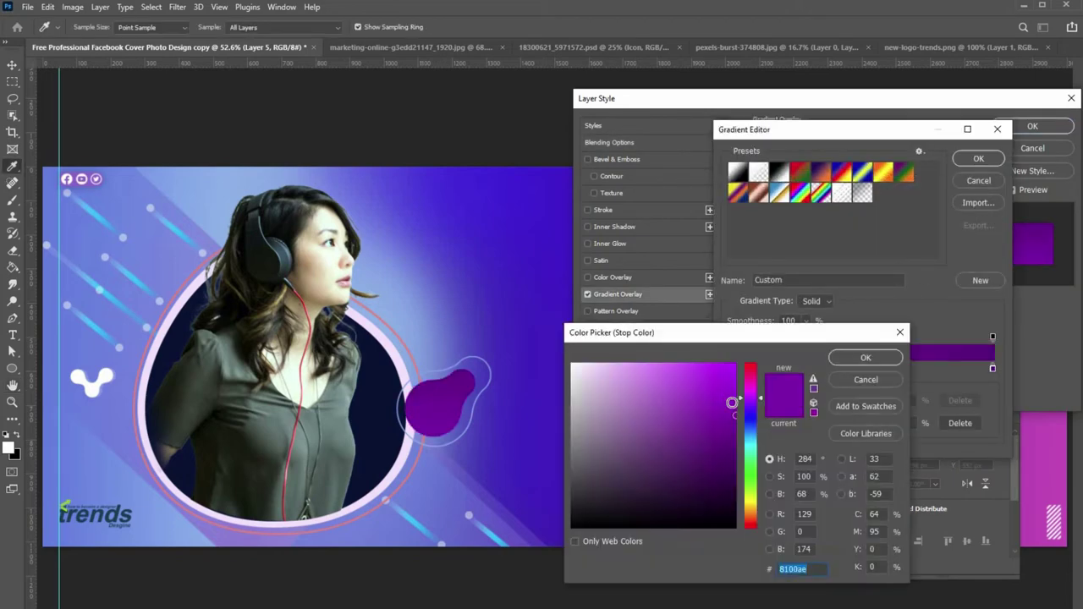
{"action": "key", "text": "Return"}
{"action": "double_click", "coordinate": [992, 368]}
{"action": "left_click", "coordinate": [514, 373]}
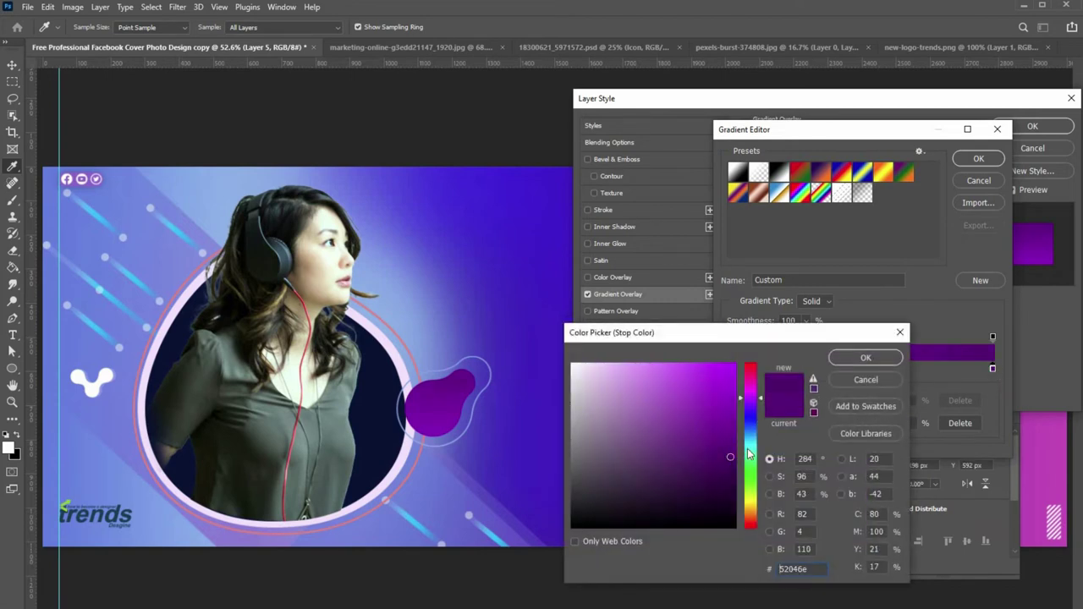
{"action": "key", "text": "Return"}
{"action": "key", "text": "Return"}
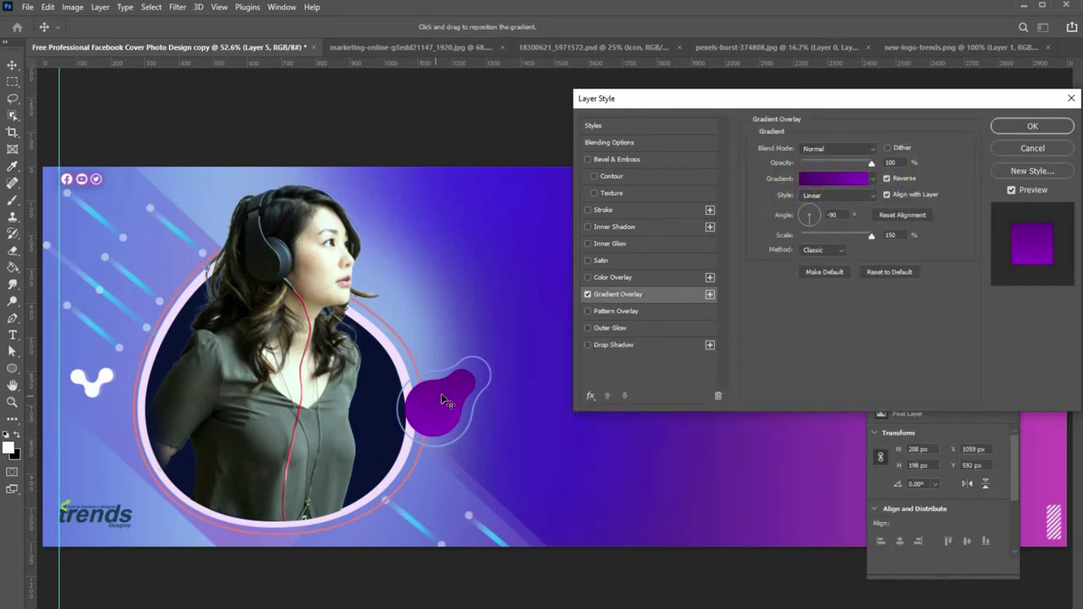
Step: Make the blob's gradient Linear, not reversed, at a diagonal angle, and apply it
{"action": "left_click_drag", "start_coordinate": [834, 242], "coordinate": [841, 242]}
{"action": "left_click", "coordinate": [836, 194]}
{"action": "left_click", "coordinate": [834, 208]}
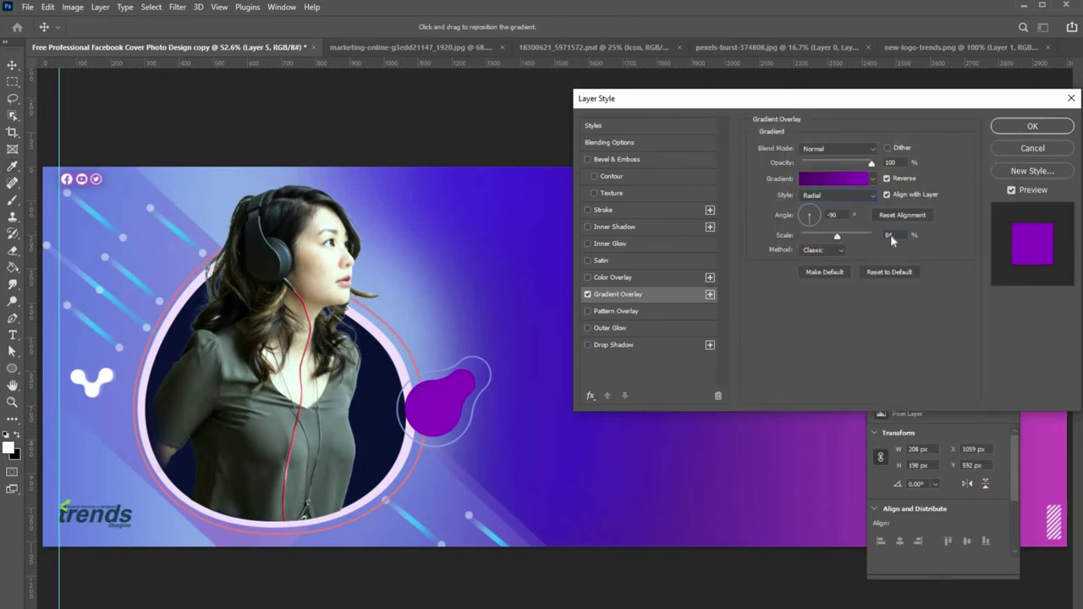
{"action": "left_click", "coordinate": [838, 194]}
{"action": "left_click", "coordinate": [834, 219]}
{"action": "left_click", "coordinate": [836, 194]}
{"action": "key", "text": "Up"}
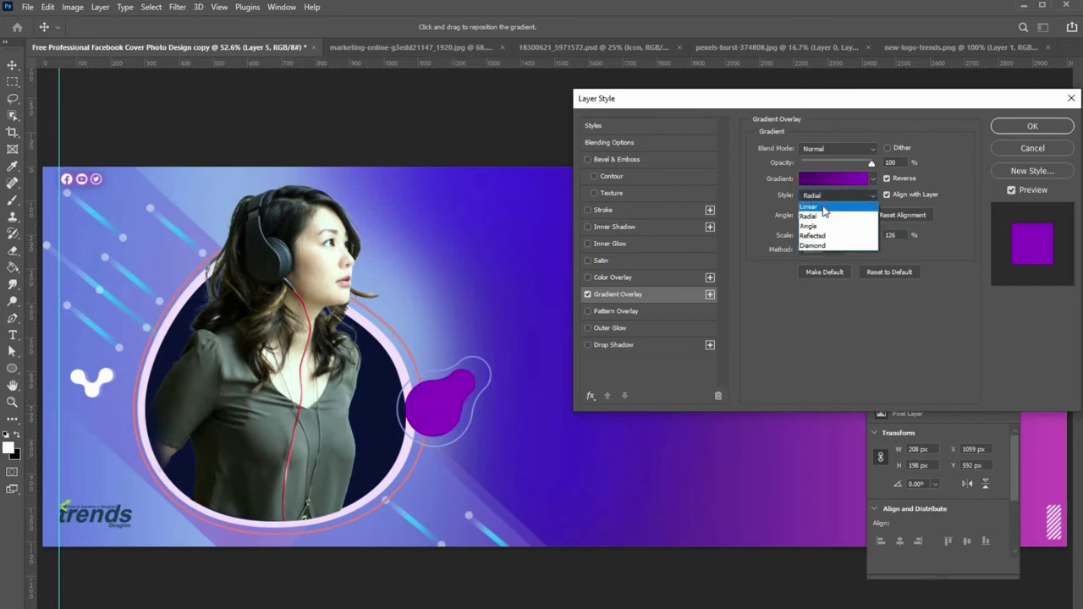
{"action": "left_click", "coordinate": [887, 180]}
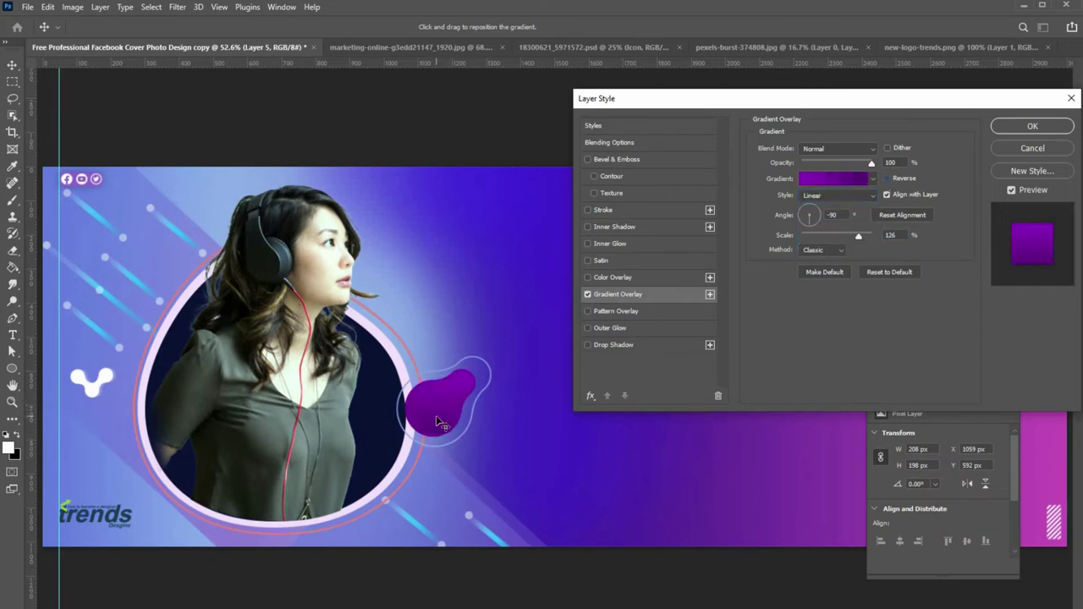
{"action": "left_click_drag", "start_coordinate": [816, 227], "coordinate": [809, 225]}
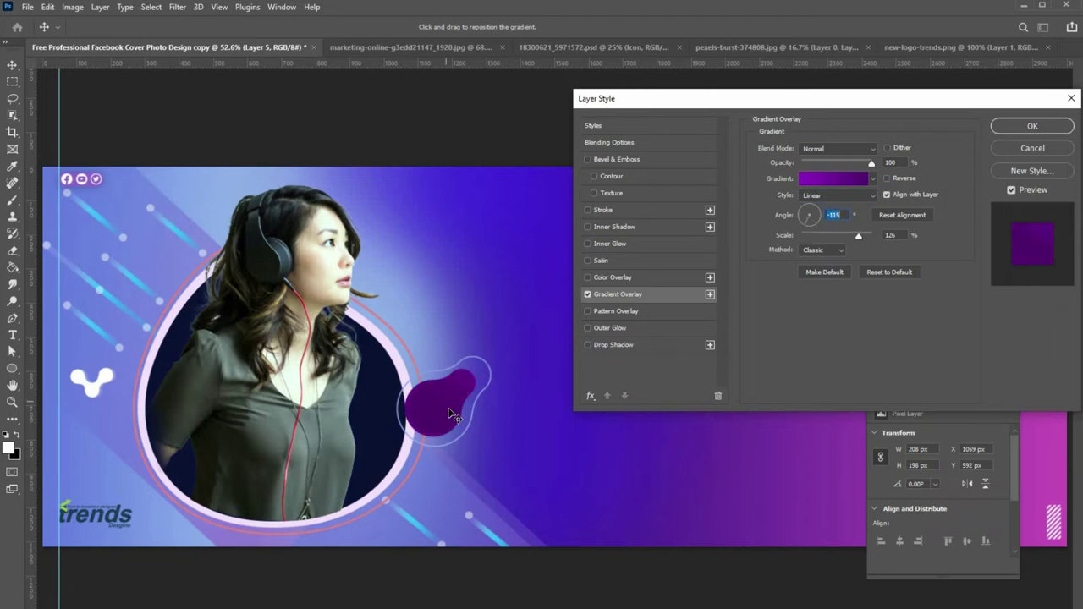
{"action": "left_click_drag", "start_coordinate": [812, 211], "coordinate": [820, 215]}
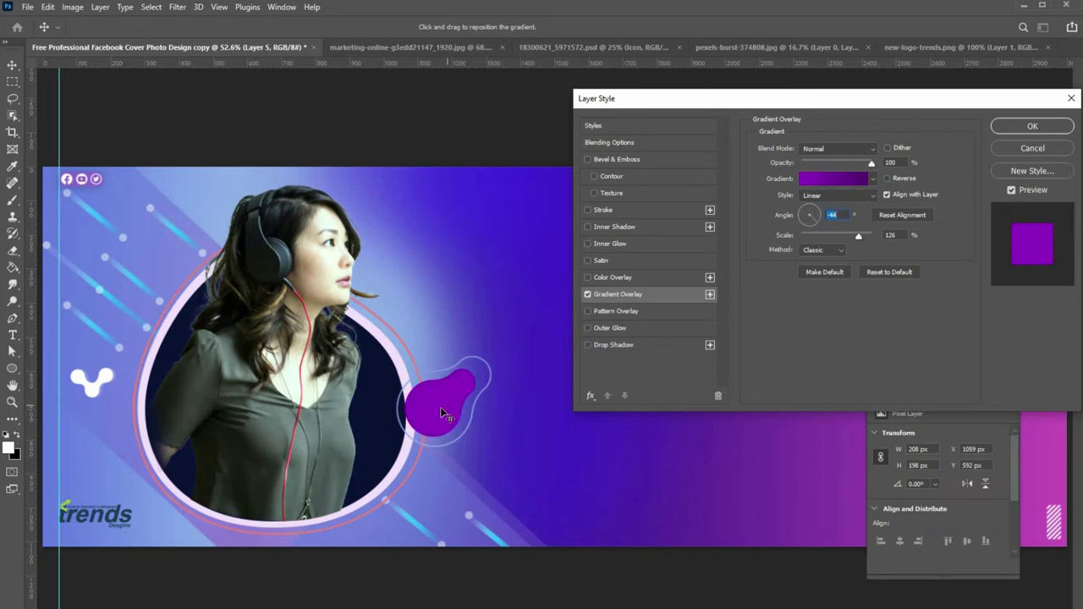
{"action": "key", "text": "Return"}
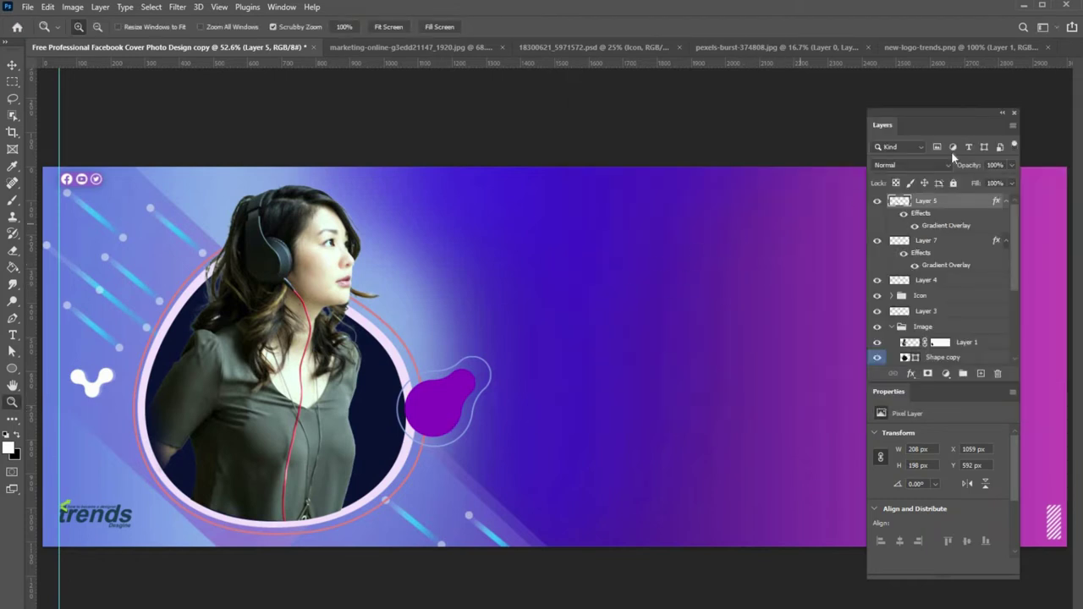
Step: Group Layer 7 and Layer 5 into a group named save50%
{"action": "left_click", "coordinate": [954, 243], "text": "shift"}
{"action": "left_click", "coordinate": [963, 374]}
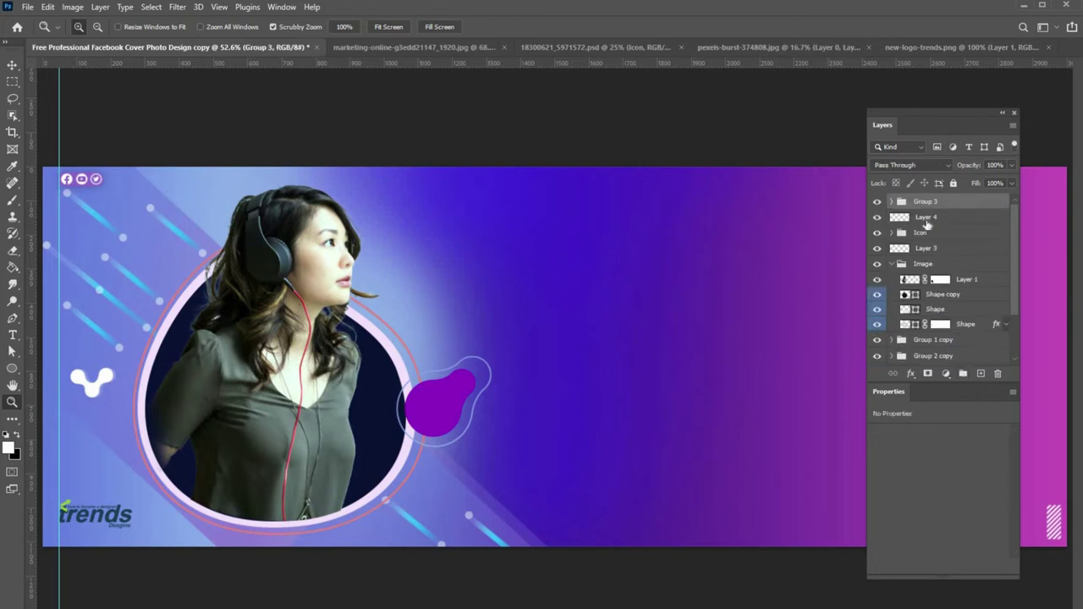
{"action": "type", "text": "save50%"}
{"action": "key", "text": "Return"}
Step: Add SAVE text at 24 pt and move it onto the purple blob
{"action": "key", "text": "t"}
{"action": "left_click", "coordinate": [585, 408]}
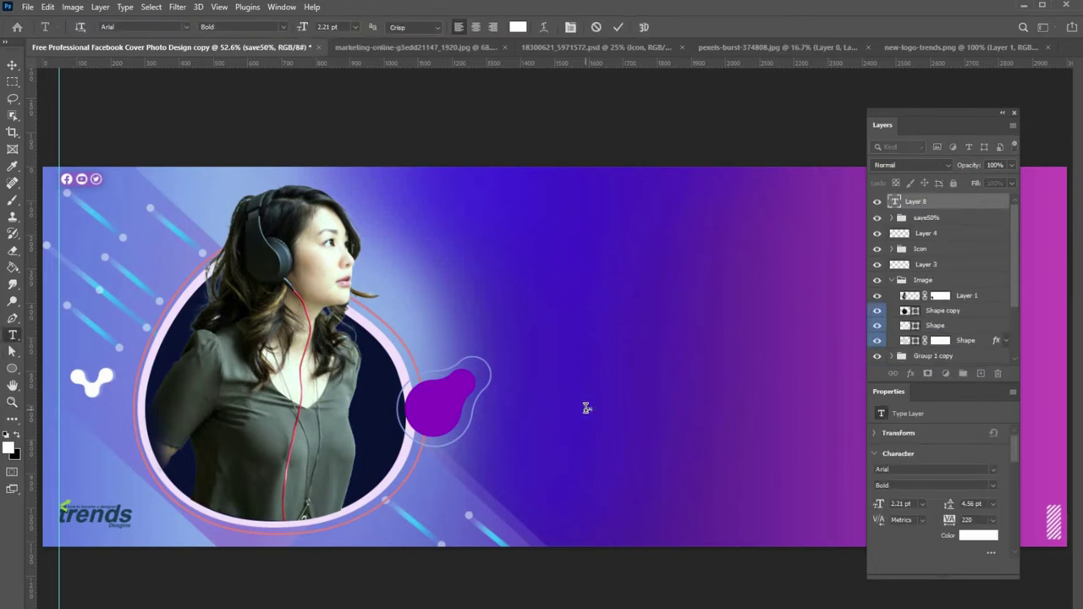
{"action": "left_click", "coordinate": [354, 27]}
{"action": "left_click", "coordinate": [349, 180]}
{"action": "left_click", "coordinate": [355, 28]}
{"action": "left_click", "coordinate": [338, 146]}
{"action": "type", "text": "9"}
{"action": "key", "text": "Return"}
{"action": "left_click_drag", "start_coordinate": [604, 404], "coordinate": [438, 404]}
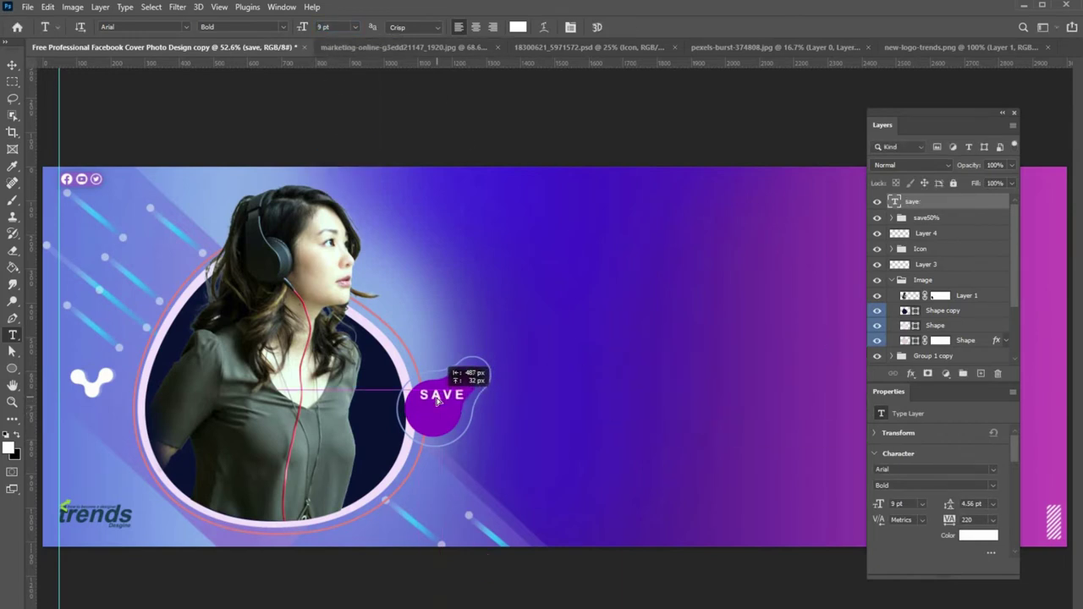
Step: Tilt SAVE to match the blob, then duplicate it below and change the copy to 50%
{"action": "key", "text": "ctrl+t"}
{"action": "left_click_drag", "start_coordinate": [497, 379], "coordinate": [478, 352]}
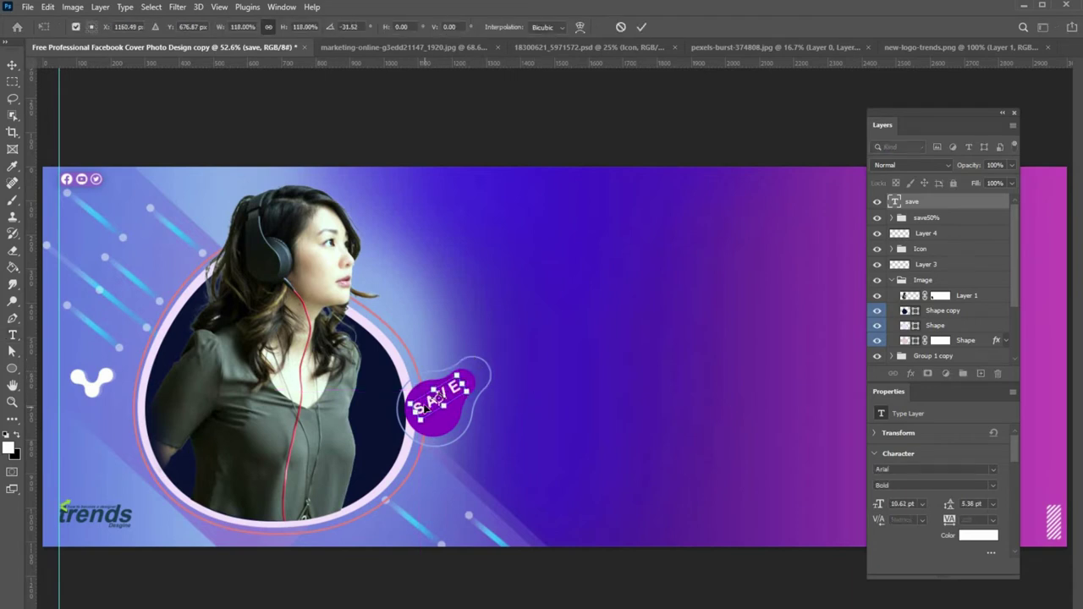
{"action": "key", "text": "Return"}
{"action": "key", "text": "ctrl+t"}
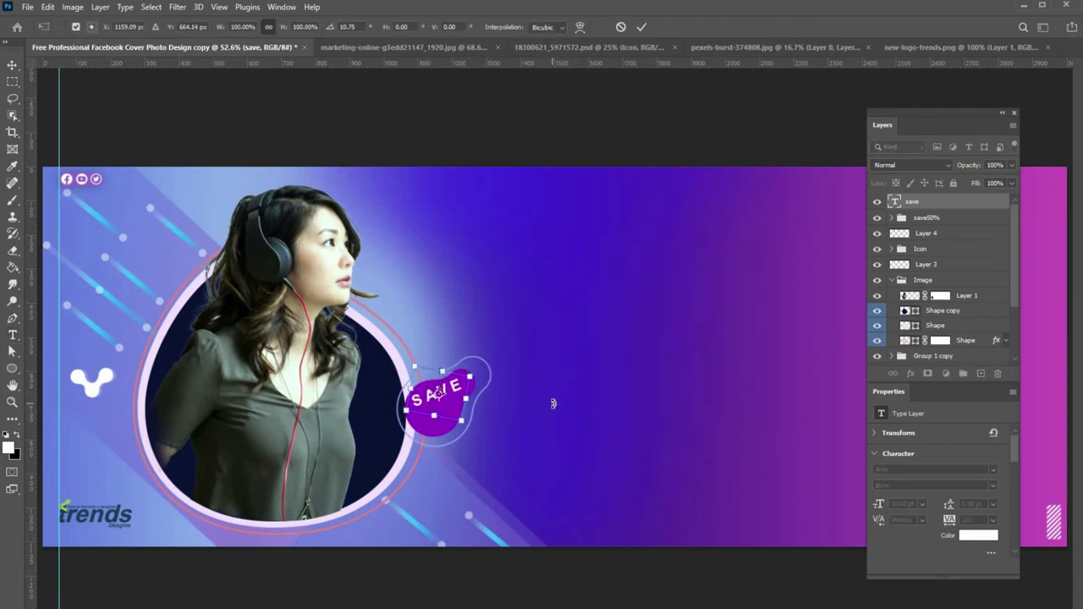
{"action": "key", "text": "ctrl+alt+t"}
{"action": "left_click_drag", "start_coordinate": [450, 392], "coordinate": [451, 415]}
{"action": "key", "text": "Return"}
{"action": "key", "text": "t"}
{"action": "double_click", "coordinate": [450, 414]}
{"action": "type", "text": "50"}
{"action": "key", "text": "ctrl+Return"}
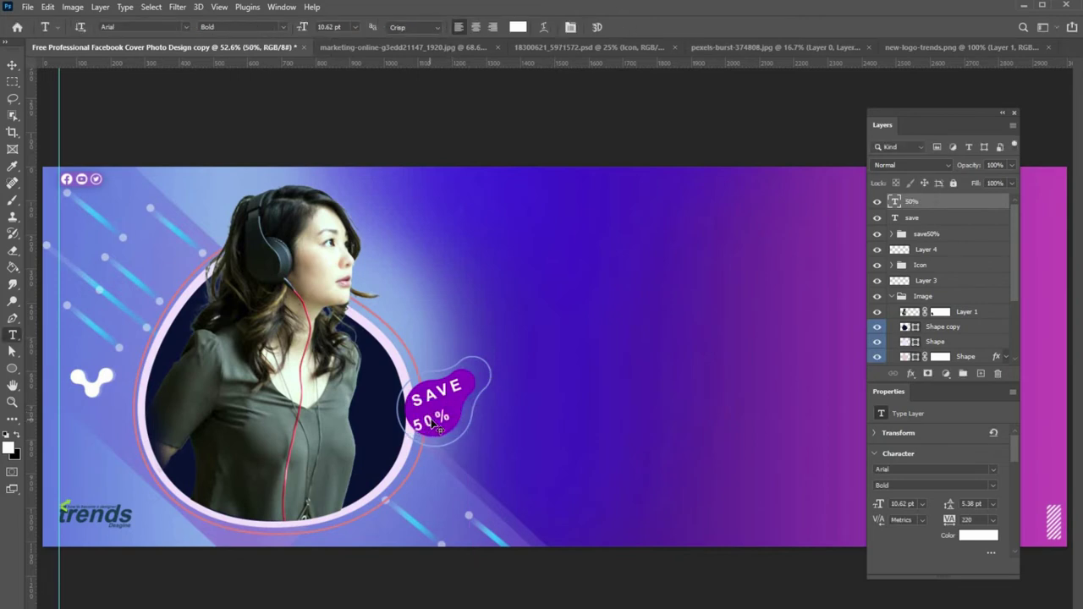
Step: Adjust the SAVE text size and nudge it into place above 50%
{"action": "key", "text": "alt+bracketleft"}
{"action": "key", "text": "Return"}
{"action": "key", "text": "ctrl+shift+period"}
{"action": "key", "text": "ctrl+Return"}
{"action": "key", "text": "Return"}
{"action": "key", "text": "ctrl+shift+comma"}
{"action": "key", "text": "ctrl+shift+comma"}
{"action": "key", "text": "ctrl+Return"}
{"action": "left_click_drag", "start_coordinate": [440, 395], "coordinate": [444, 400]}
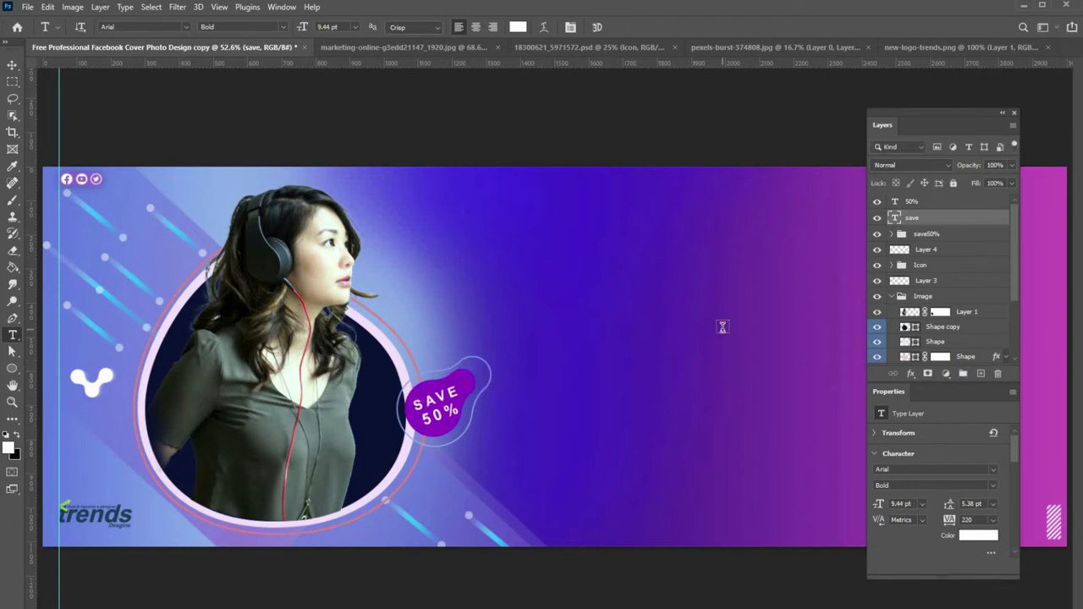
{"action": "key", "text": "z"}
{"action": "left_click_drag", "start_coordinate": [706, 320], "coordinate": [731, 311]}
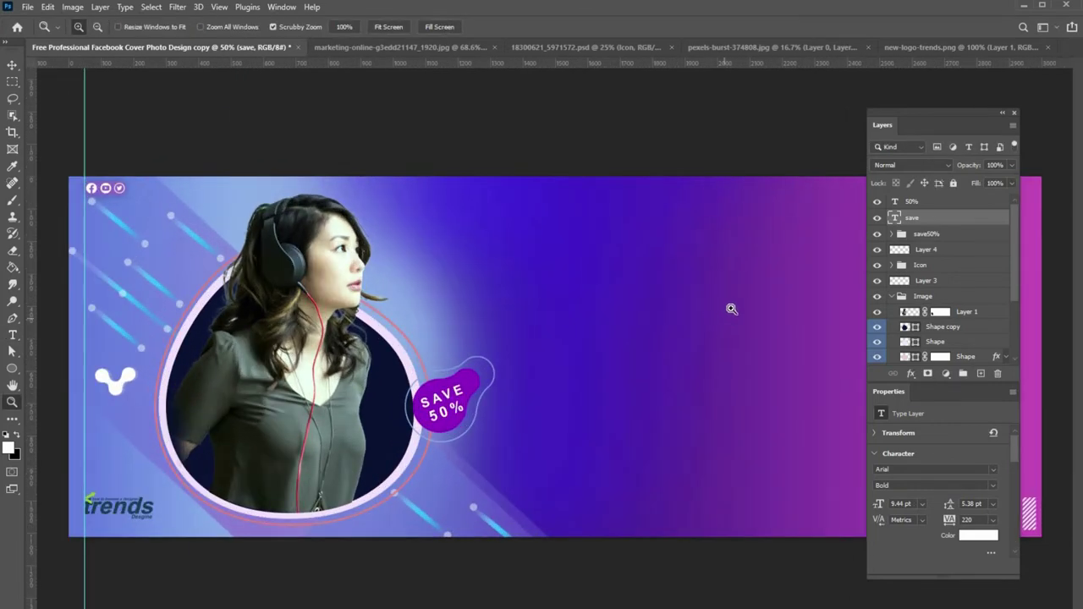
Step: Type the ADVERTISING FACEBOOK / BANNE DESIGN heading in the banner's right half
{"action": "left_click", "coordinate": [1014, 112]}
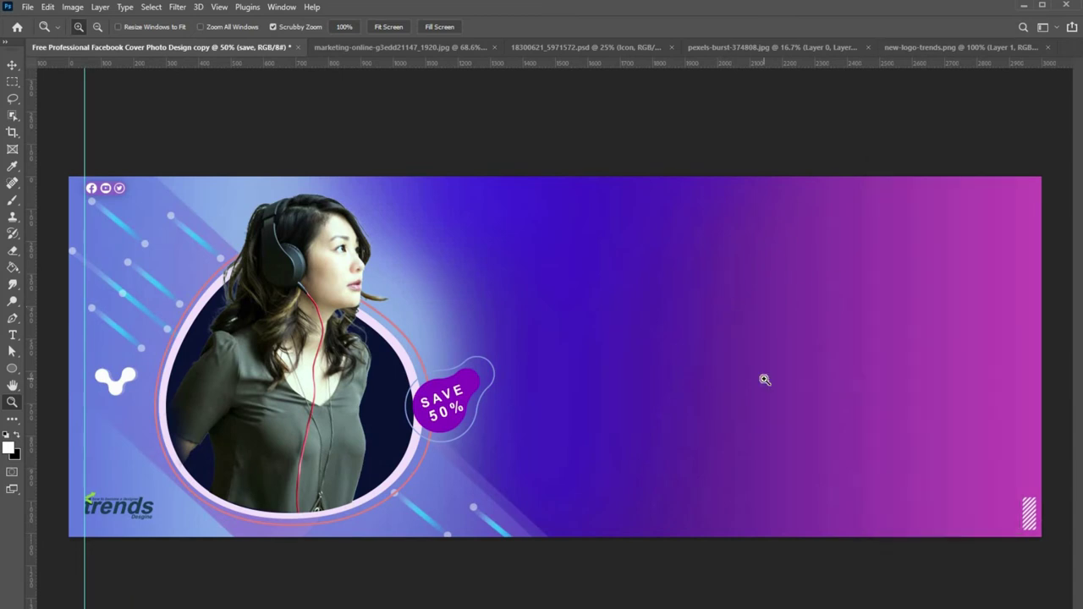
{"action": "left_click", "coordinate": [15, 339]}
{"action": "left_click", "coordinate": [650, 292]}
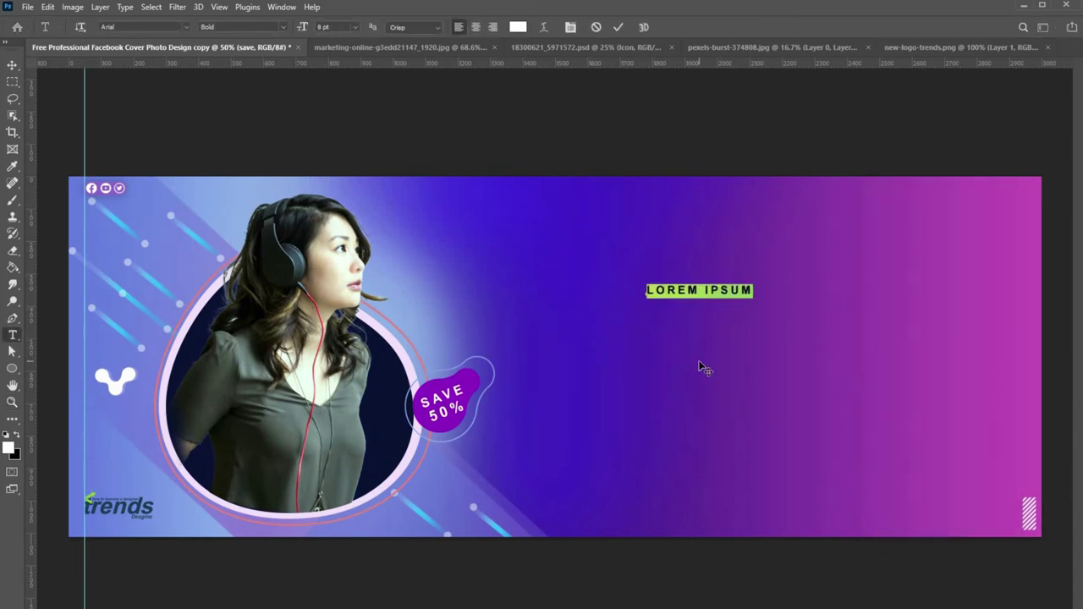
{"action": "key", "text": "BackSpace"}
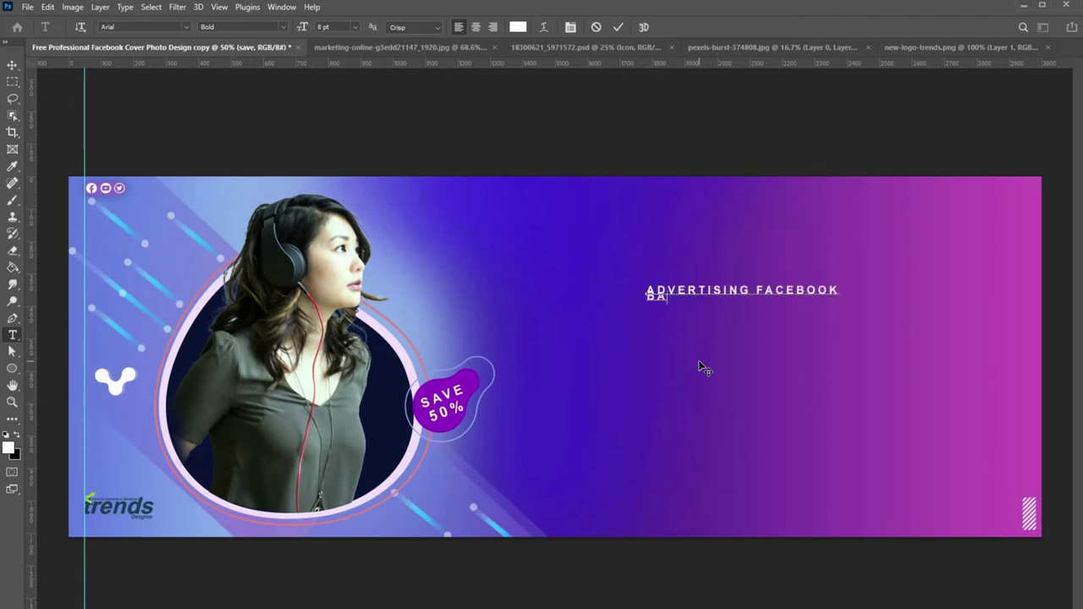
{"action": "type", "text": "GN"}
Step: Give the heading tracking 220 and the Barlow Medium font
{"action": "key", "text": "ctrl+a"}
{"action": "key", "text": "ctrl+t"}
{"action": "left_click", "coordinate": [629, 290]}
{"action": "type", "text": "220"}
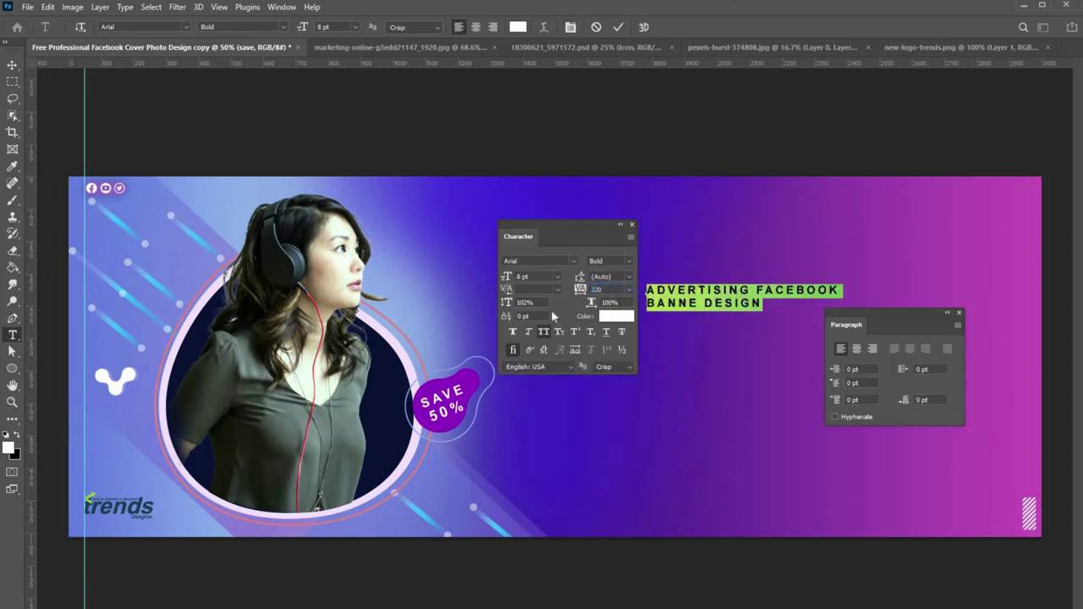
{"action": "left_click", "coordinate": [573, 261]}
{"action": "left_click", "coordinate": [558, 356]}
{"action": "left_click", "coordinate": [629, 262]}
{"action": "left_click", "coordinate": [622, 356]}
{"action": "key", "text": "ctrl+Return"}
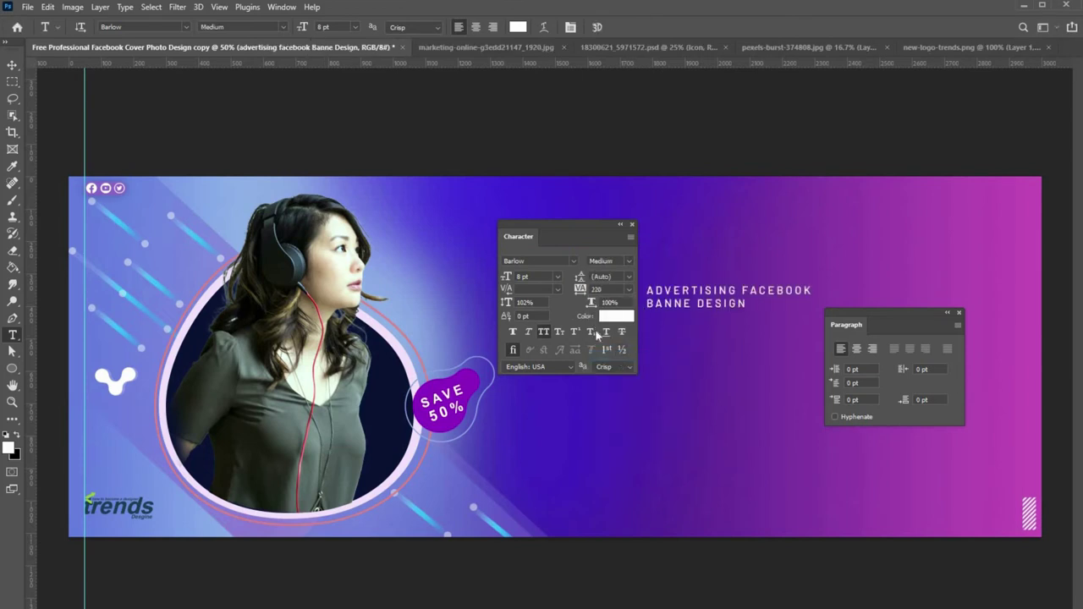
Step: Centre-align the heading, enlarge it about twofold and move it to the top right
{"action": "left_click", "coordinate": [546, 335]}
{"action": "left_click", "coordinate": [660, 296]}
{"action": "key", "text": "ctrl+shift+k"}
{"action": "key", "text": "ctrl+a"}
{"action": "key", "text": "ctrl+shift+c"}
{"action": "left_click", "coordinate": [632, 225]}
{"action": "key", "text": "ctrl+t"}
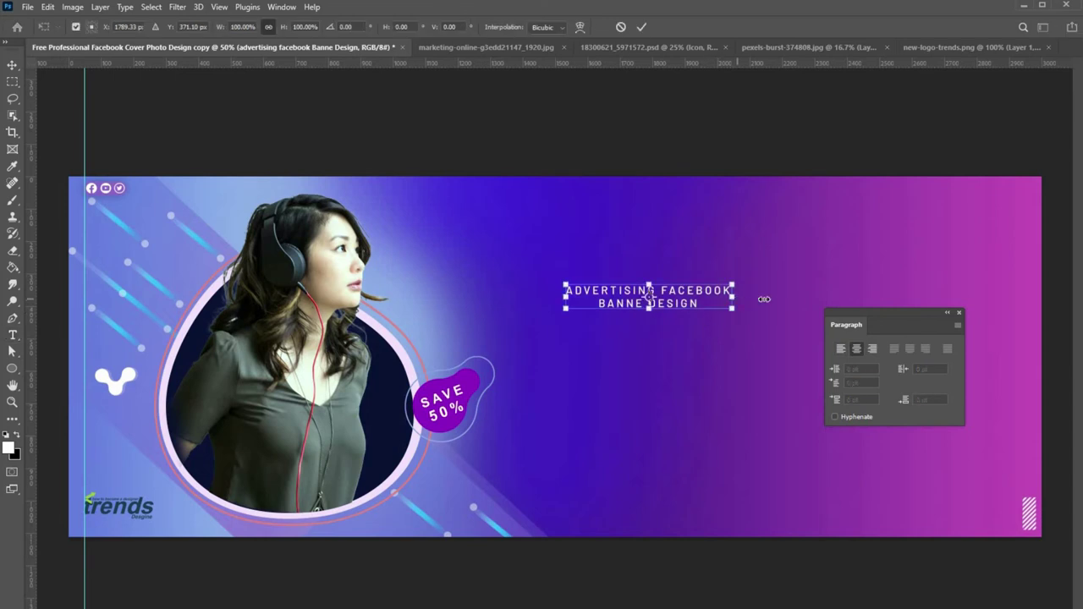
{"action": "left_click_drag", "start_coordinate": [733, 297], "coordinate": [899, 292]}
{"action": "left_click_drag", "start_coordinate": [796, 290], "coordinate": [959, 218]}
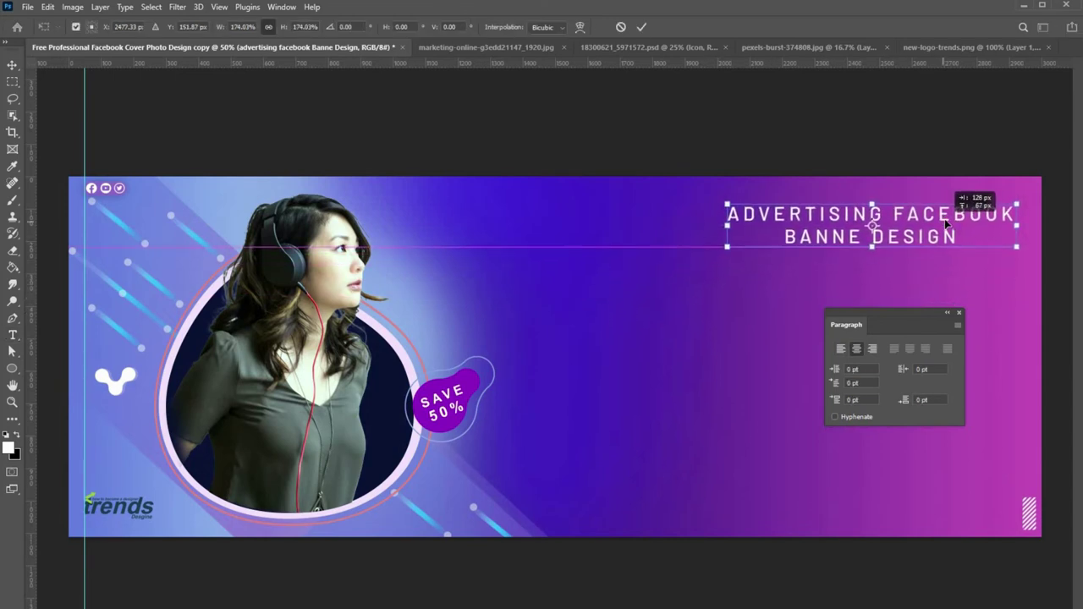
{"action": "key", "text": "Return"}
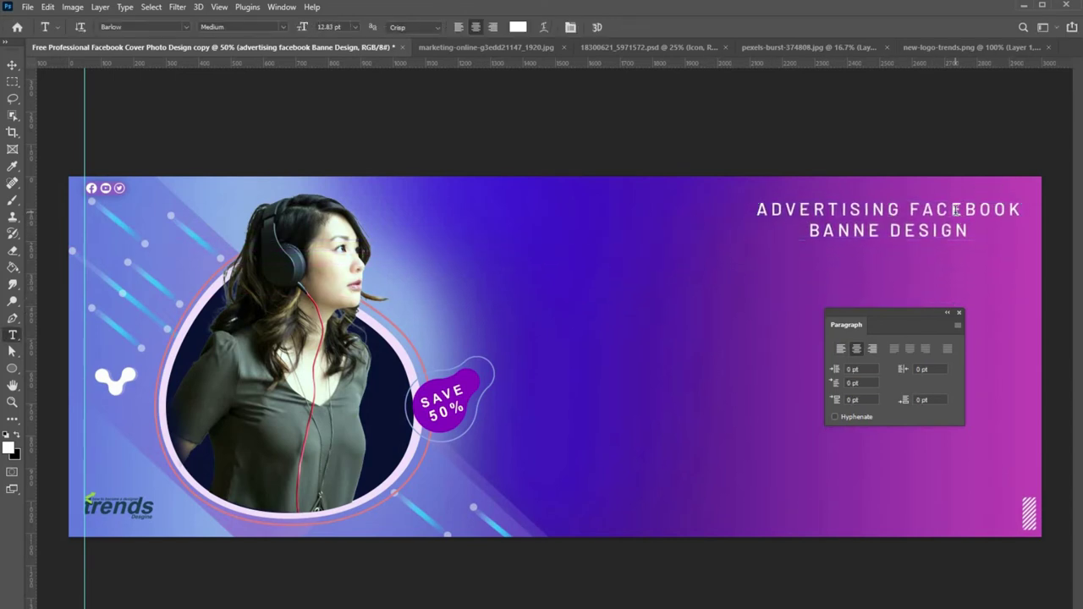
Step: Make ADVERTISING bold and BANNE DESIGN dark navy ExtraBold Italic
{"action": "key", "text": "t"}
{"action": "left_click_drag", "start_coordinate": [876, 210], "coordinate": [679, 210]}
{"action": "left_click", "coordinate": [245, 27]}
{"action": "left_click", "coordinate": [222, 163]}
{"action": "left_click", "coordinate": [899, 231]}
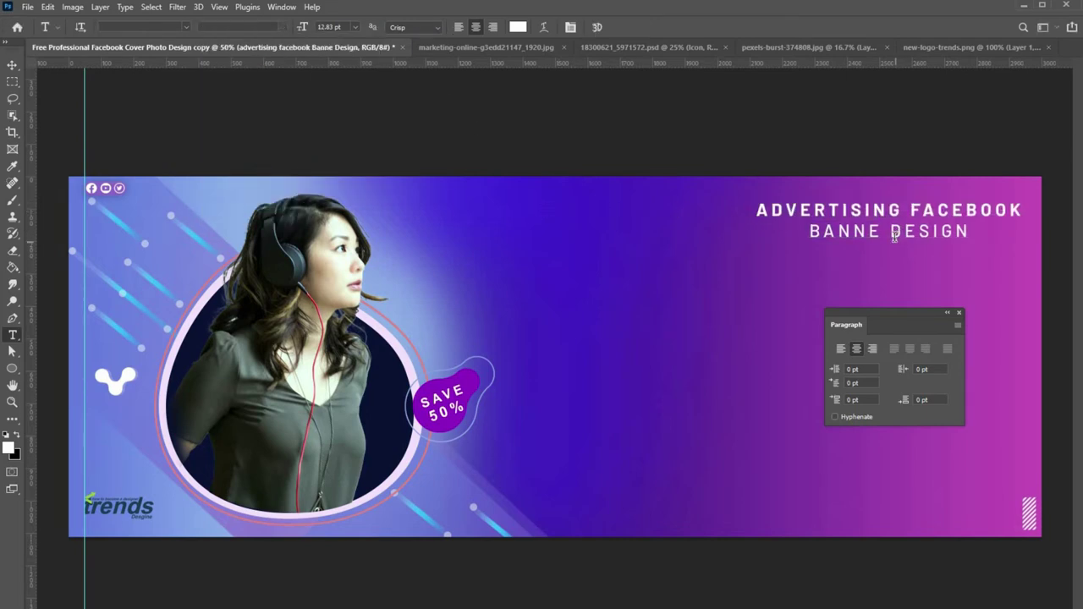
{"action": "triple_click", "coordinate": [762, 230]}
{"action": "left_click", "coordinate": [518, 27]}
{"action": "left_click", "coordinate": [724, 511]}
{"action": "type", "text": "14"}
{"action": "key", "text": "Return"}
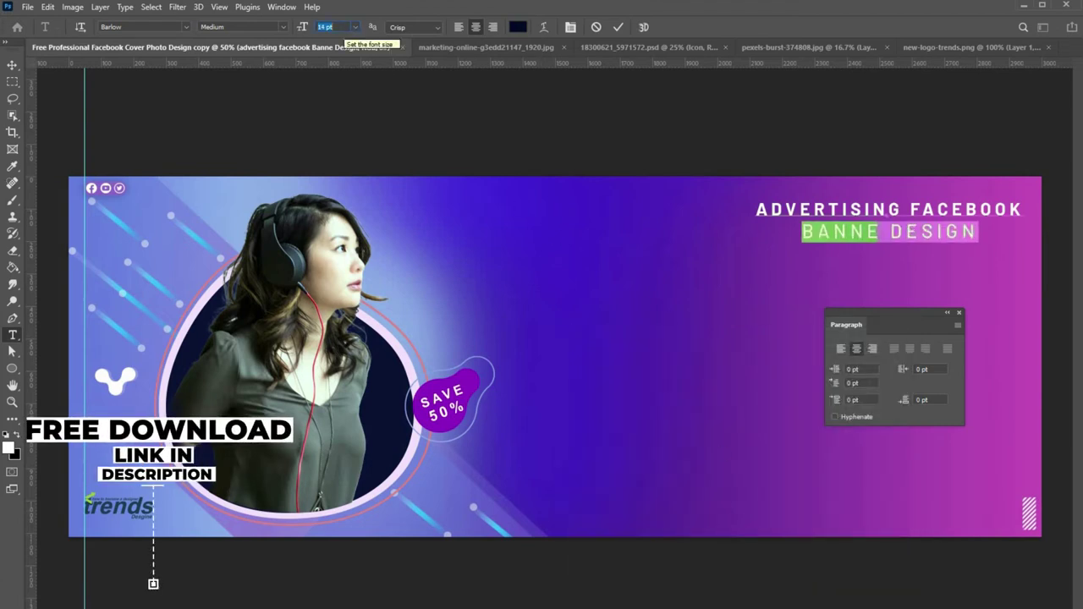
{"action": "left_click", "coordinate": [283, 27]}
{"action": "left_click", "coordinate": [282, 197]}
{"action": "key", "text": "ctrl+Return"}
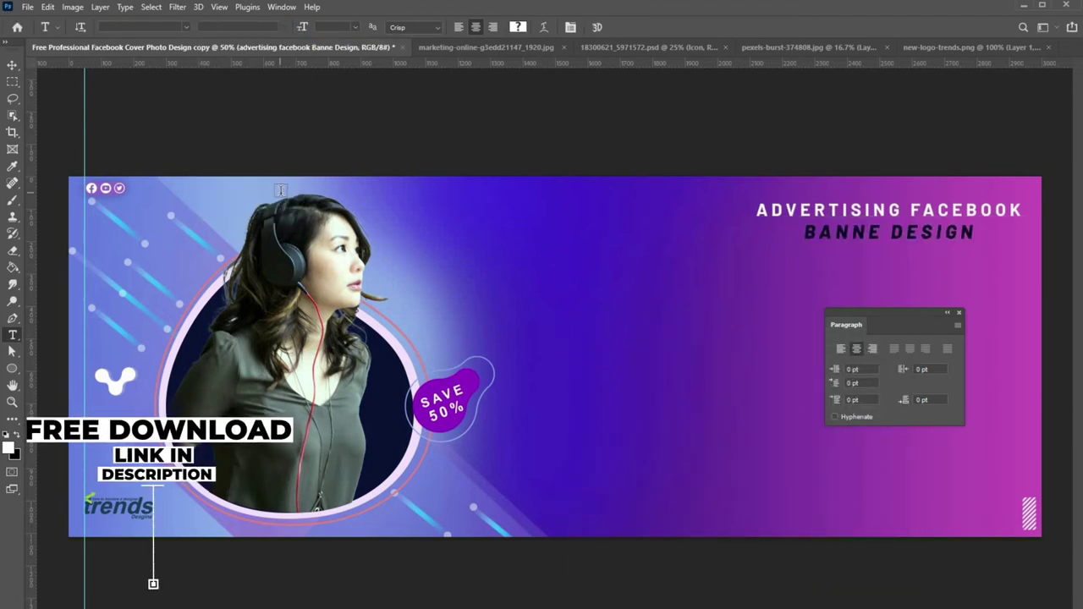
Step: Give ADVERTISING FACEBOOK a lighter weight and recolour BANNE DESIGN beige
{"action": "left_click_drag", "start_coordinate": [825, 218], "coordinate": [808, 222]}
{"action": "left_click", "coordinate": [780, 211]}
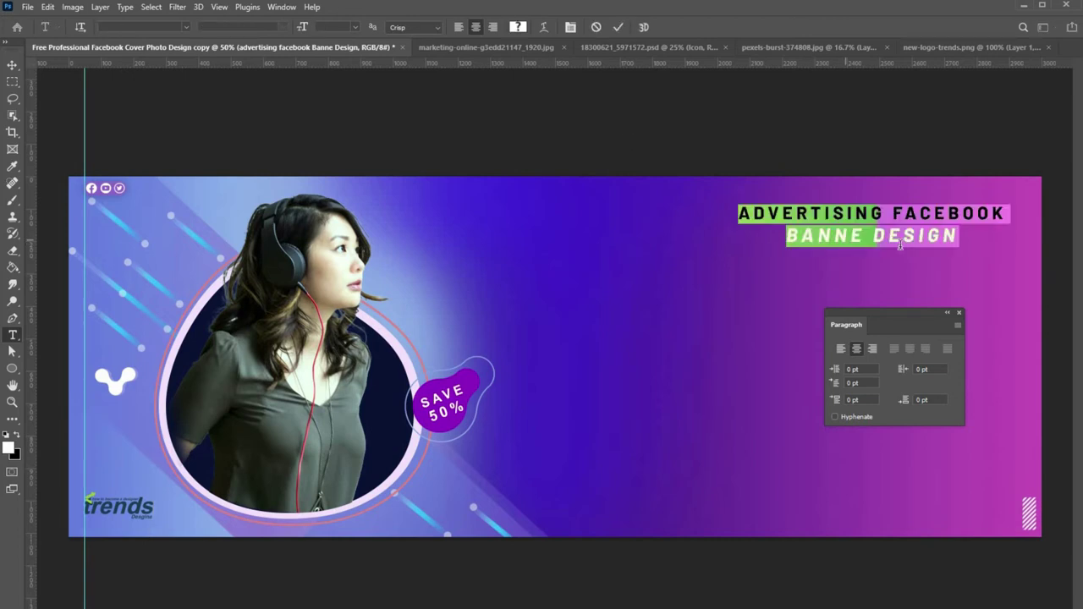
{"action": "triple_click", "coordinate": [781, 212]}
{"action": "left_click", "coordinate": [283, 28]}
{"action": "left_click", "coordinate": [244, 119]}
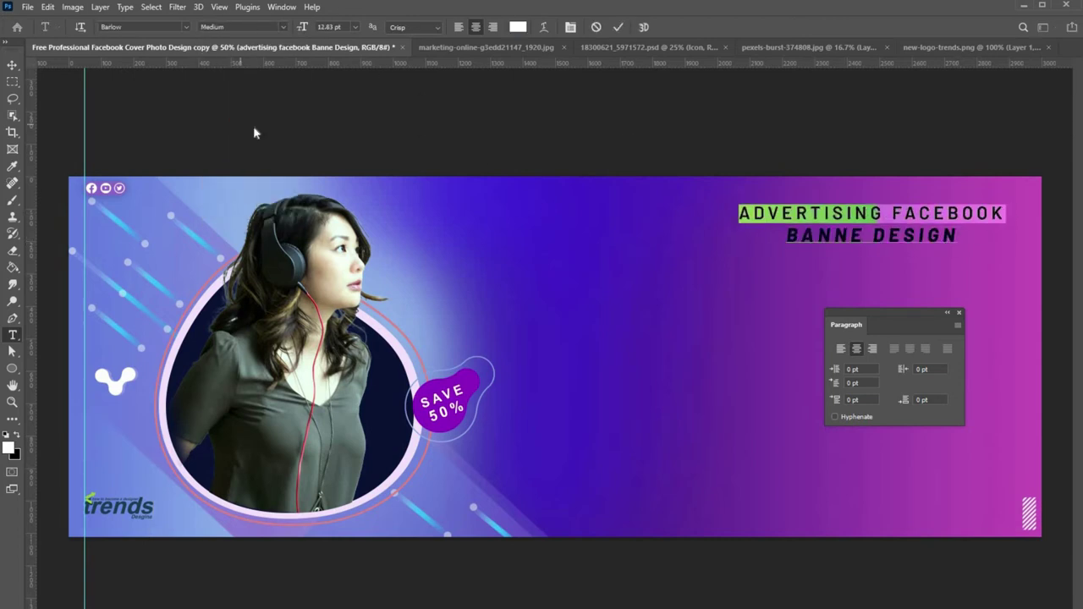
{"action": "key", "text": "ctrl+Return"}
{"action": "triple_click", "coordinate": [818, 234]}
{"action": "left_click", "coordinate": [518, 27]}
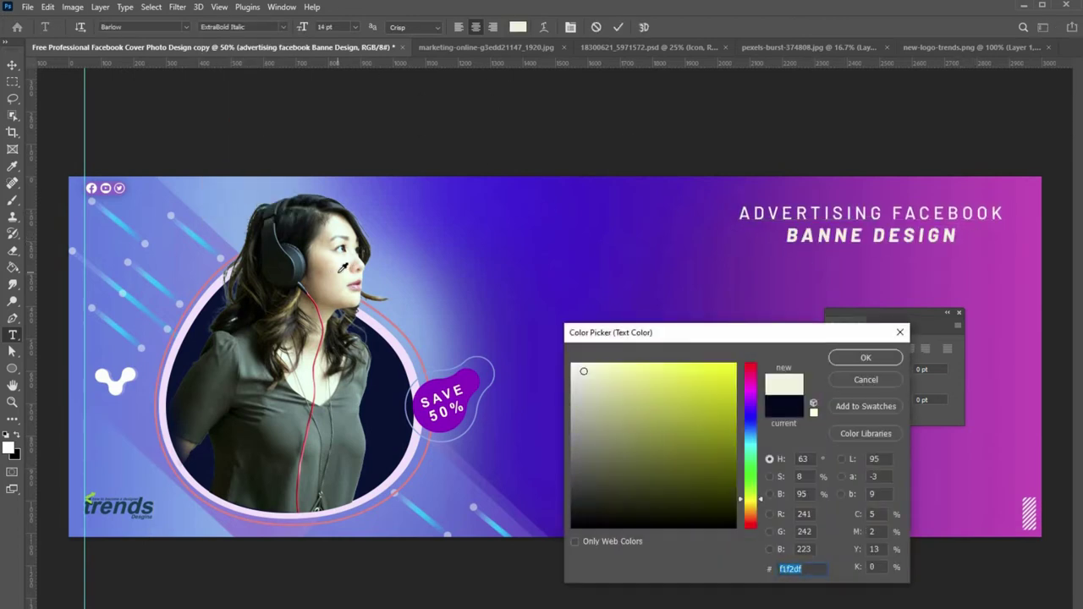
{"action": "left_click_drag", "start_coordinate": [349, 222], "coordinate": [464, 272]}
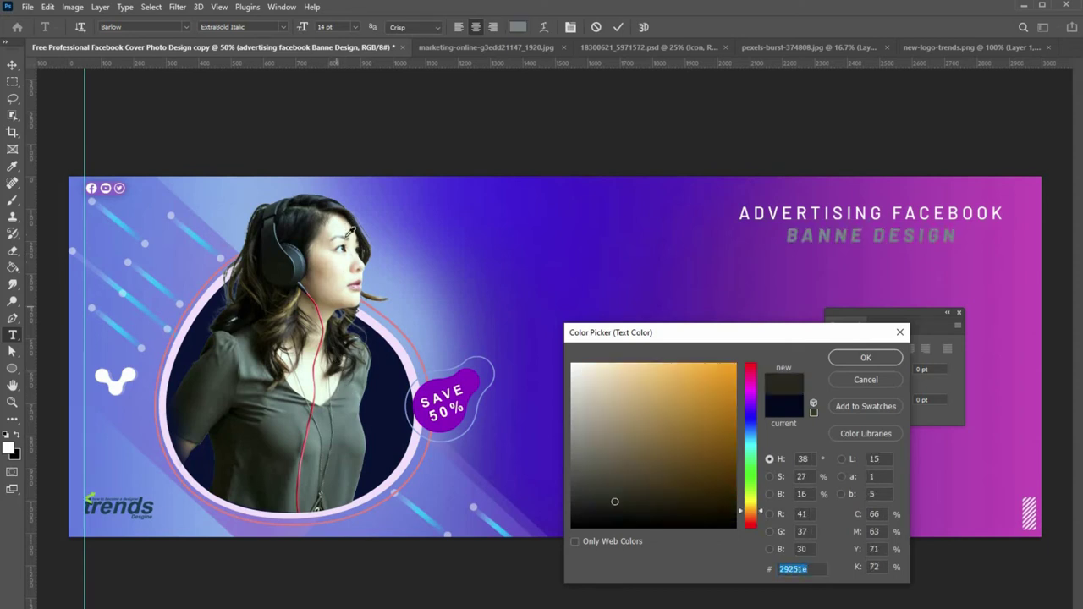
{"action": "left_click", "coordinate": [621, 376]}
{"action": "key", "text": "Return"}
{"action": "key", "text": "ctrl+Return"}
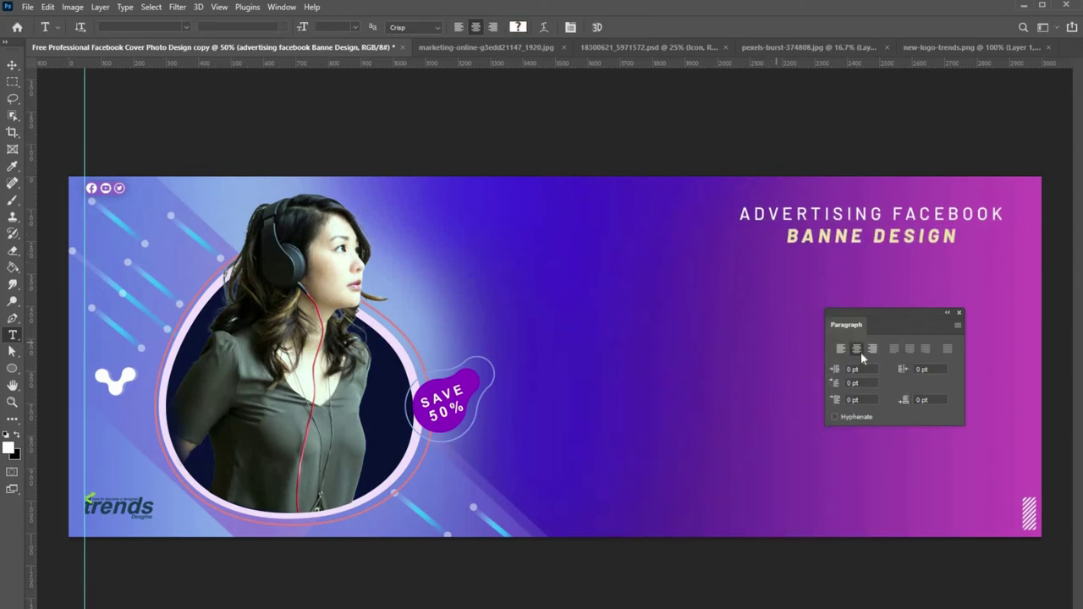
{"action": "left_click", "coordinate": [960, 315]}
Step: Add two vertical column guides and a white 5 pt paragraph text box between them
{"action": "left_click_drag", "start_coordinate": [32, 318], "coordinate": [740, 324]}
{"action": "left_click_drag", "start_coordinate": [34, 306], "coordinate": [1006, 315]}
{"action": "left_click_drag", "start_coordinate": [742, 388], "coordinate": [1007, 441]}
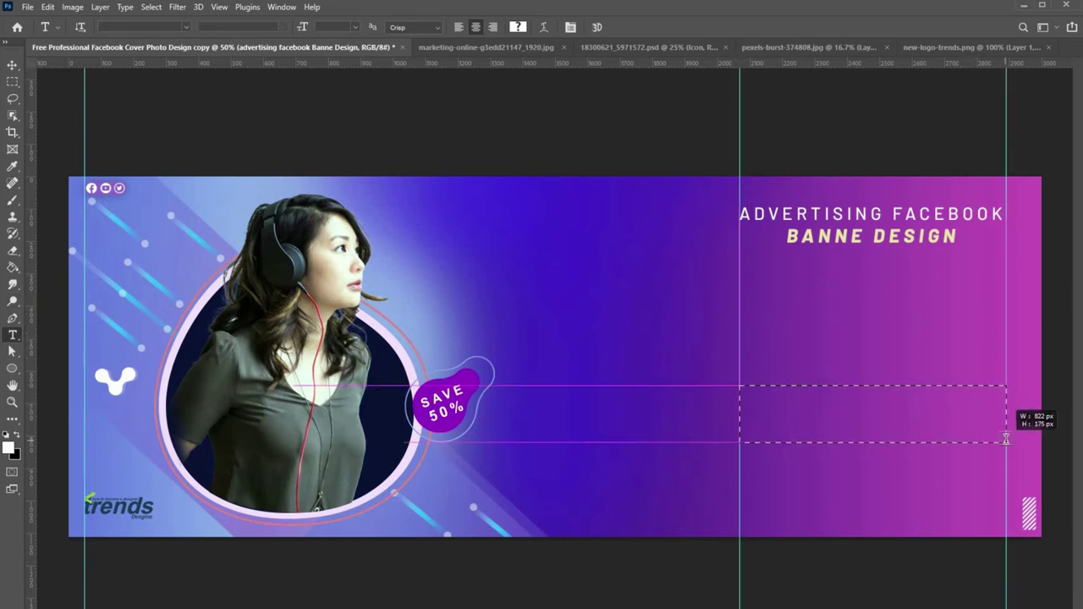
{"action": "double_click", "coordinate": [326, 26]}
{"action": "type", "text": "5"}
{"action": "key", "text": "Return"}
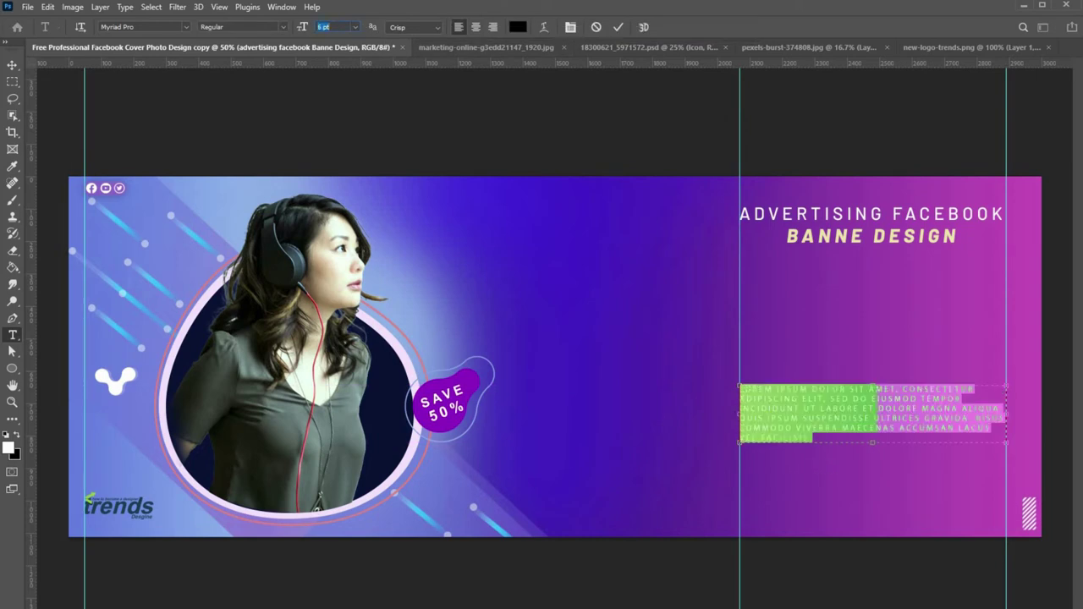
{"action": "left_click", "coordinate": [517, 26]}
{"action": "type", "text": "ffffff"}
{"action": "key", "text": "Return"}
{"action": "left_click", "coordinate": [517, 345]}
Step: Justify the placeholder paragraph using the Paragraph panel
{"action": "left_click", "coordinate": [836, 436]}
{"action": "key", "text": "ctrl+a"}
{"action": "left_click", "coordinate": [570, 26]}
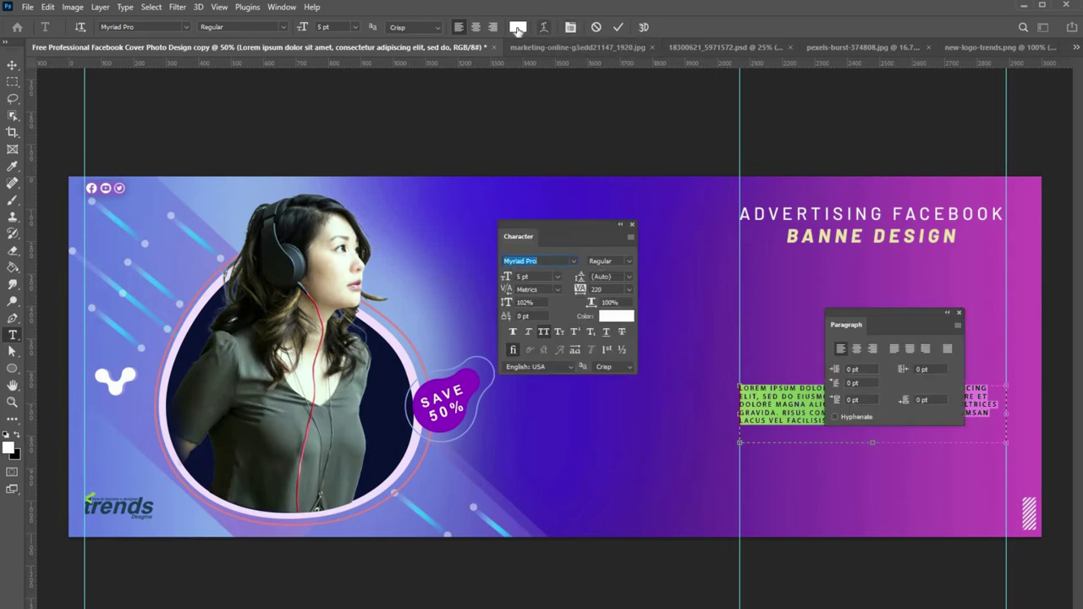
{"action": "left_click", "coordinate": [630, 237]}
{"action": "left_click", "coordinate": [632, 224]}
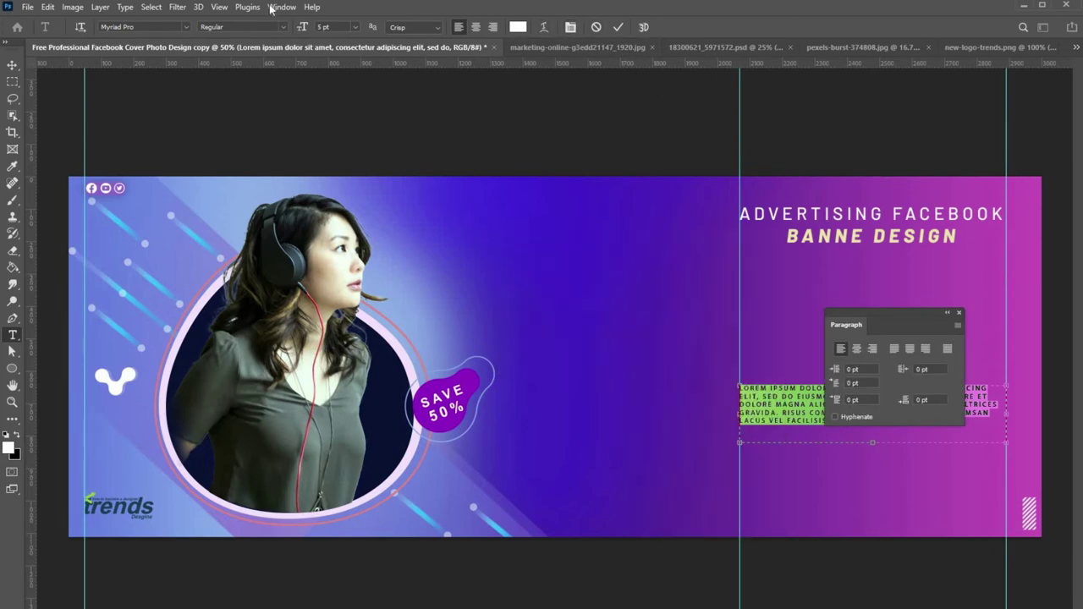
{"action": "left_click", "coordinate": [282, 7]}
{"action": "left_click", "coordinate": [861, 328]}
{"action": "left_click_drag", "start_coordinate": [870, 318], "coordinate": [483, 212]}
{"action": "left_click", "coordinate": [508, 243]}
{"action": "left_click", "coordinate": [572, 206]}
{"action": "left_click", "coordinate": [619, 27]}
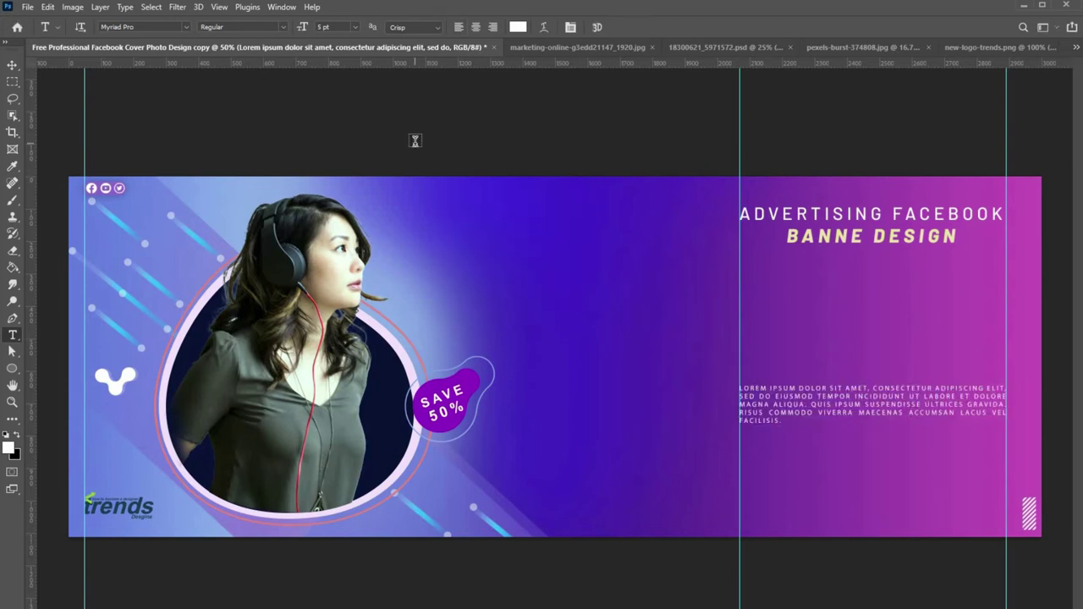
Step: Enlarge the paragraph text to 6 pt
{"action": "left_click", "coordinate": [780, 397]}
{"action": "key", "text": "ctrl+a"}
{"action": "key", "text": "ctrl+shift+period"}
{"action": "key", "text": "ctrl+Return"}
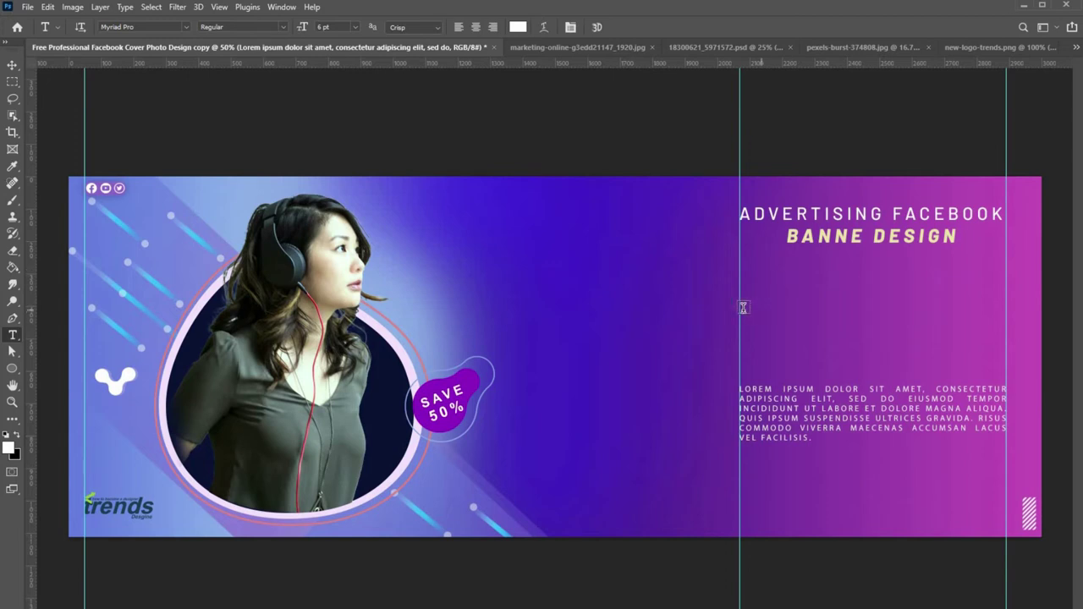
{"action": "right_click", "coordinate": [11, 368]}
Step: Draw a wide white-filled rectangle below the paragraph
{"action": "left_click", "coordinate": [64, 372]}
{"action": "left_click_drag", "start_coordinate": [816, 485], "coordinate": [956, 506]}
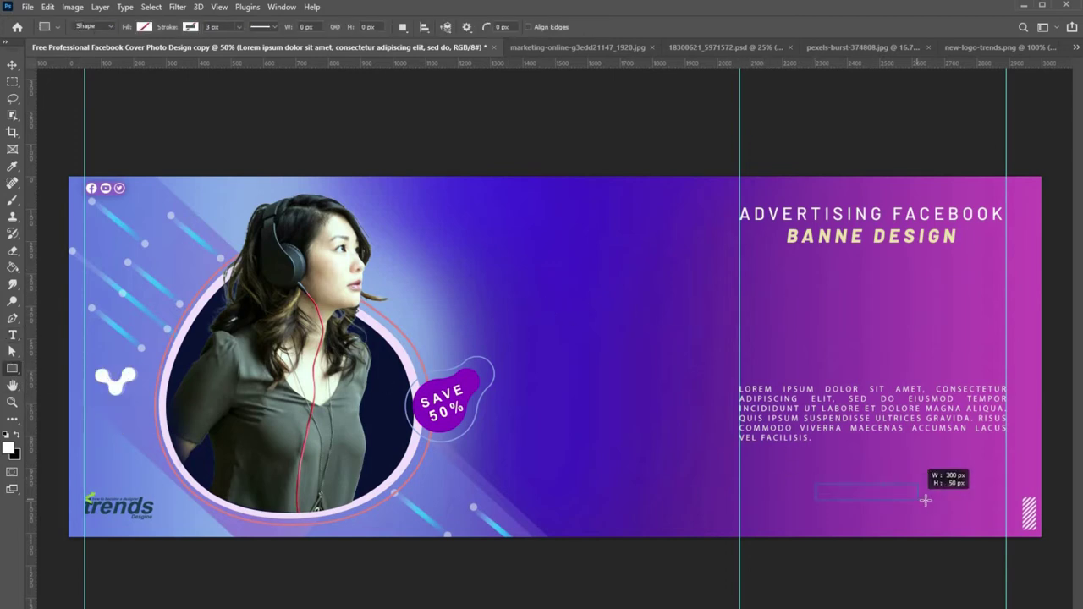
{"action": "scroll", "coordinate": [947, 488], "scroll_direction": "down", "scroll_amount": 2}
{"action": "scroll", "coordinate": [931, 500], "scroll_direction": "down", "scroll_amount": 2}
{"action": "left_click_drag", "start_coordinate": [932, 111], "coordinate": [536, 132]}
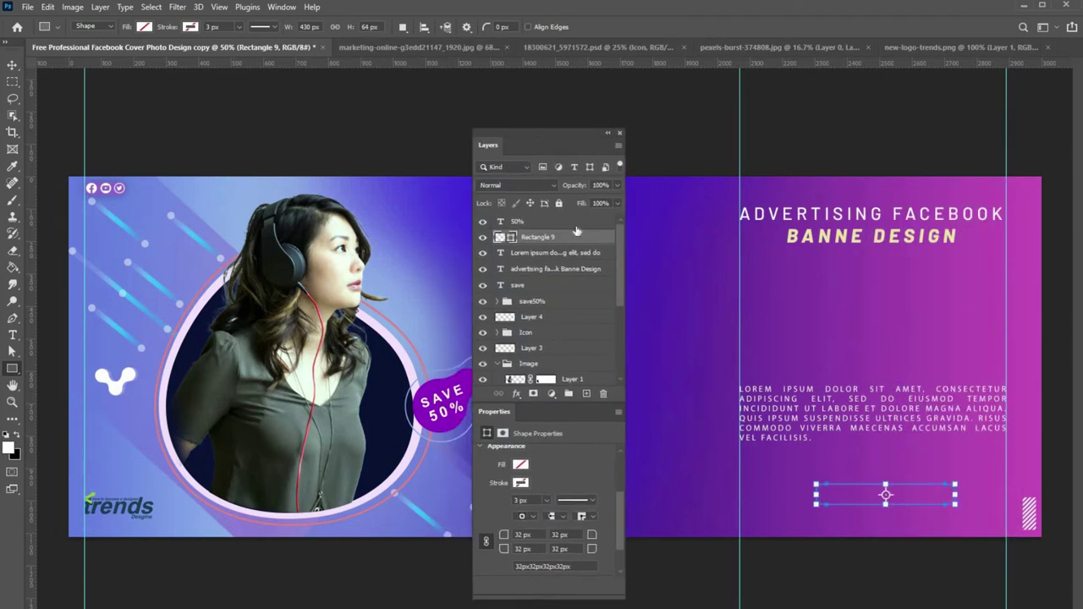
{"action": "left_click", "coordinate": [520, 466]}
{"action": "left_click", "coordinate": [488, 492]}
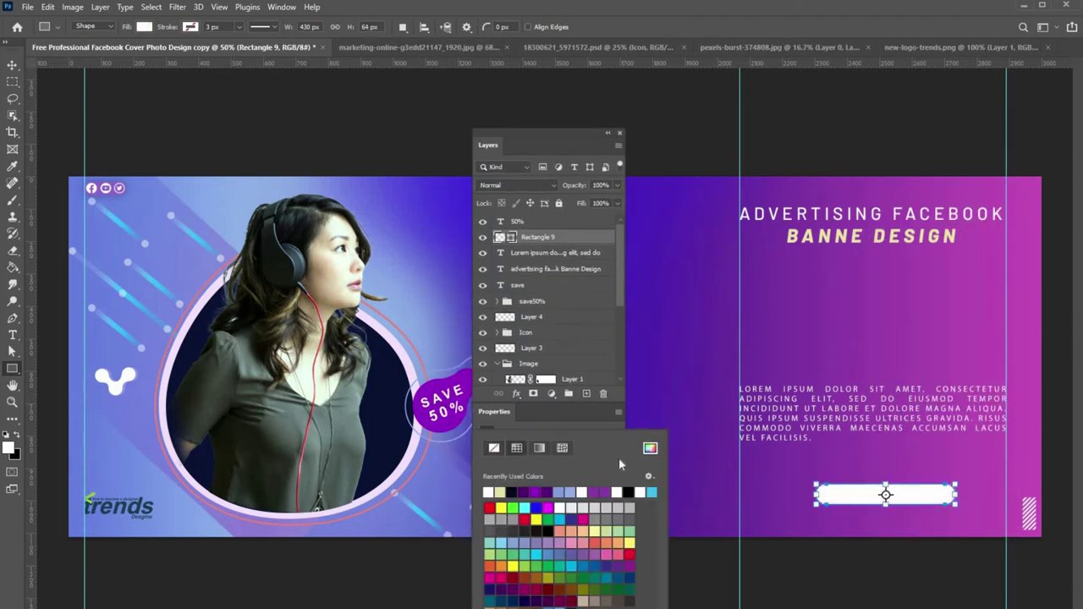
{"action": "key", "text": "Return"}
Step: Make the button taller and narrower, then centre it under the text column
{"action": "key", "text": "ctrl+t"}
{"action": "left_click_drag", "start_coordinate": [886, 485], "coordinate": [887, 475]}
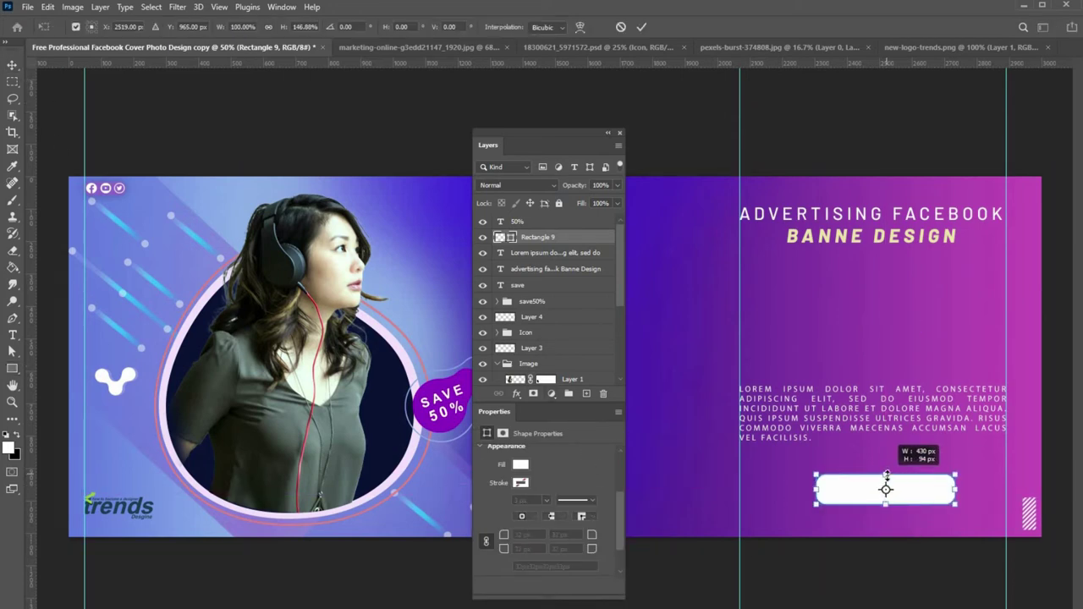
{"action": "left_click_drag", "start_coordinate": [949, 489], "coordinate": [922, 497]}
{"action": "key", "text": "Return"}
{"action": "key", "text": "m"}
{"action": "mouse_move", "coordinate": [740, 169]}
{"action": "left_mouse_down"}
{"action": "mouse_move", "coordinate": [1034, 517]}
{"action": "mouse_move", "coordinate": [1013, 540]}
{"action": "left_mouse_up"}
{"action": "key", "text": "v"}
{"action": "left_click", "coordinate": [295, 27]}
{"action": "key", "text": "ctrl+d"}
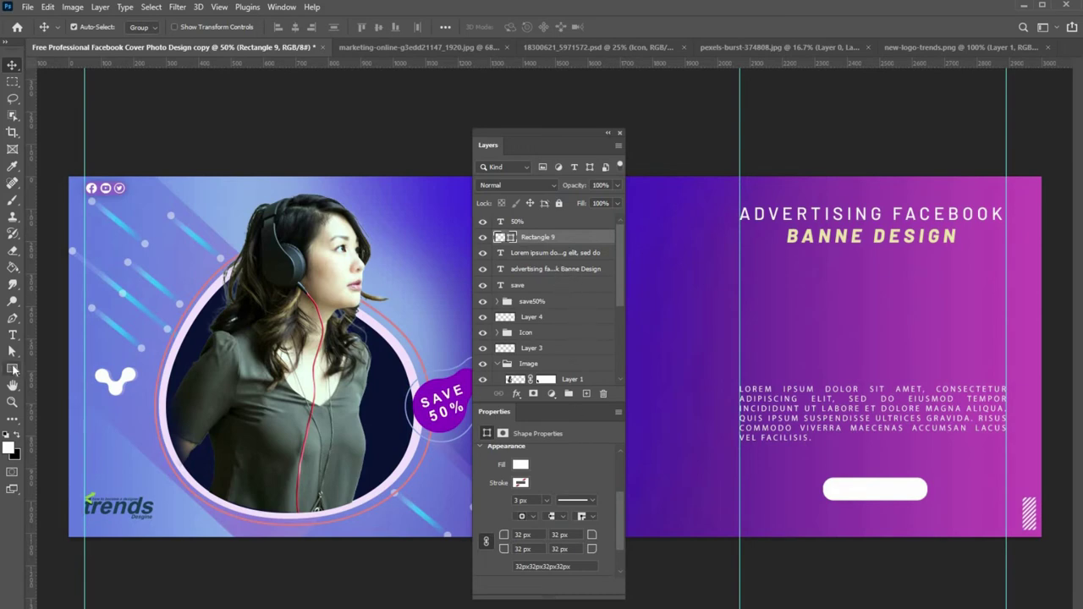
Step: Subtract a thin vertical gap near the button's right end and zoom in
{"action": "left_click", "coordinate": [12, 370]}
{"action": "left_click", "coordinate": [403, 27]}
{"action": "left_click", "coordinate": [448, 65]}
{"action": "key", "text": "ctrl+z"}
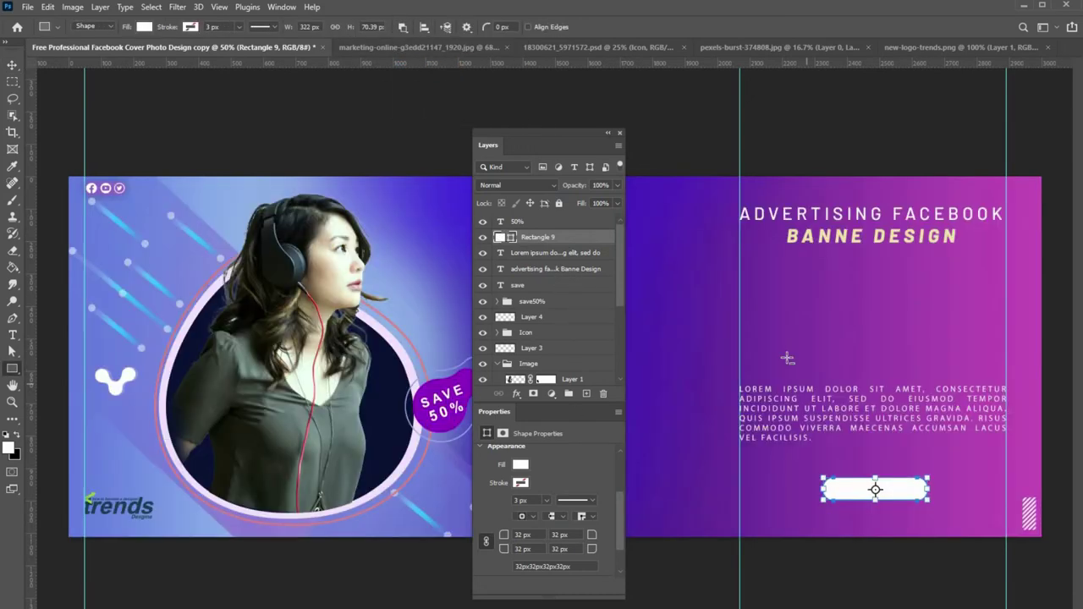
{"action": "left_click_drag", "start_coordinate": [903, 474], "coordinate": [905, 510]}
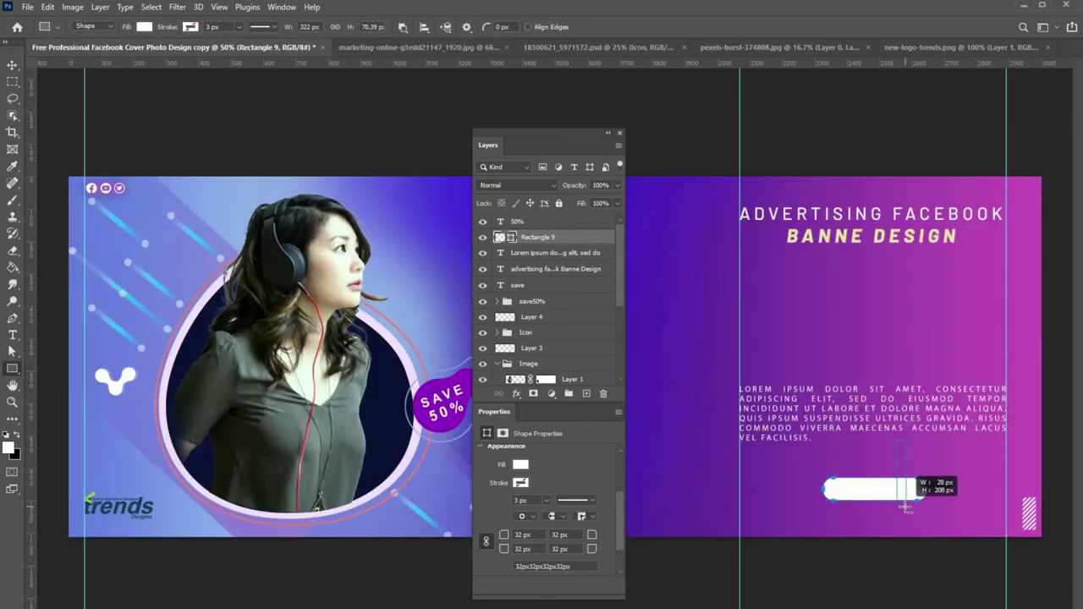
{"action": "key", "text": "z"}
{"action": "left_click", "coordinate": [906, 496]}
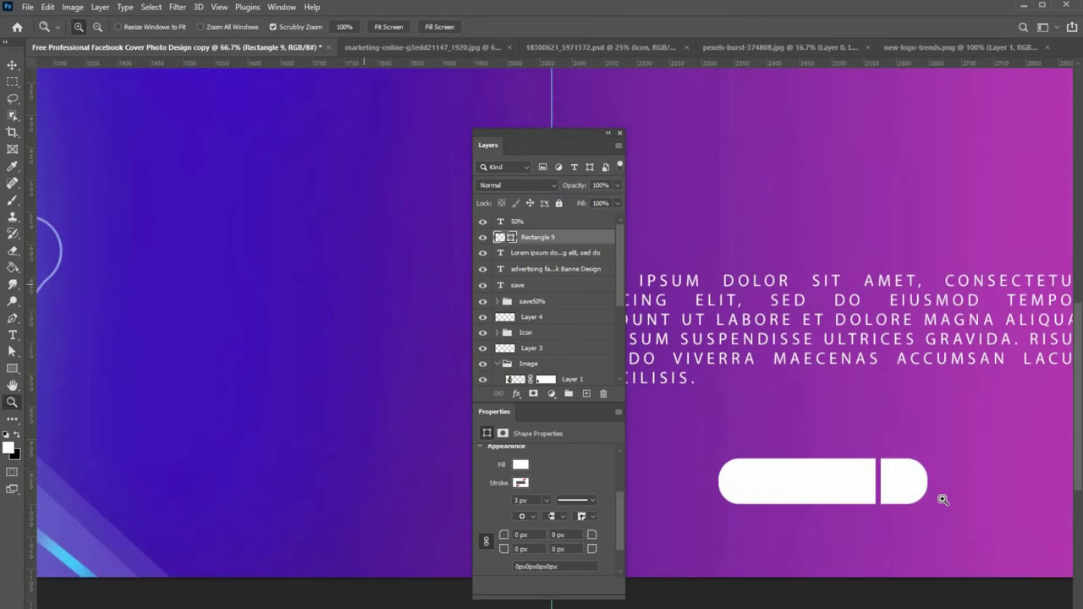
Step: Start a new text line reading SHOP beside the button
{"action": "left_click", "coordinate": [13, 337]}
{"action": "left_click", "coordinate": [663, 435]}
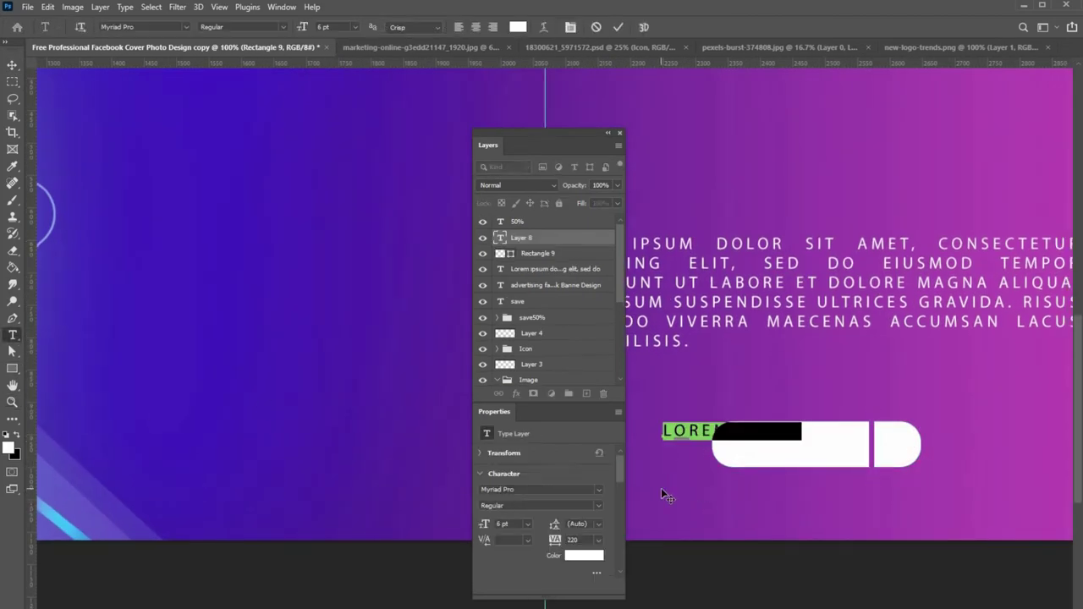
{"action": "type", "text": "SHOP"}
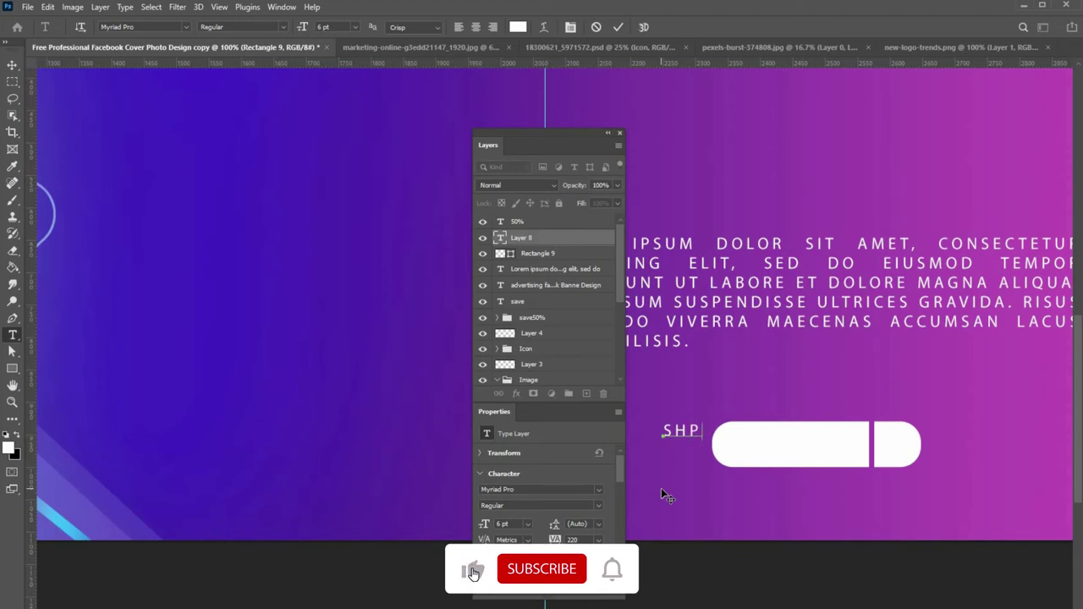
{"action": "key", "text": "ctrl+a"}
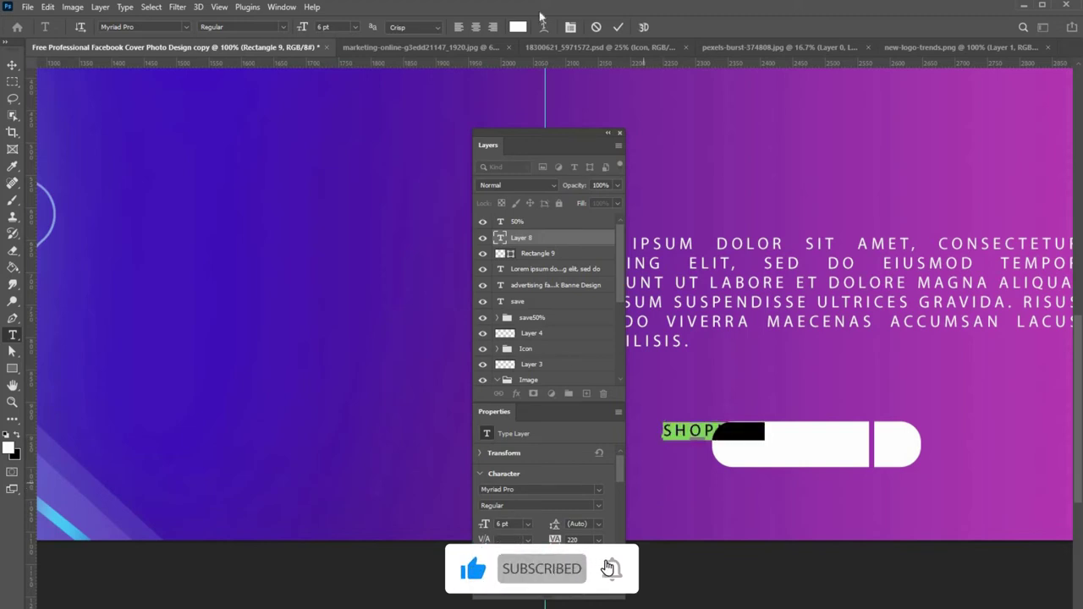
{"action": "left_click", "coordinate": [518, 26]}
{"action": "left_click", "coordinate": [865, 357]}
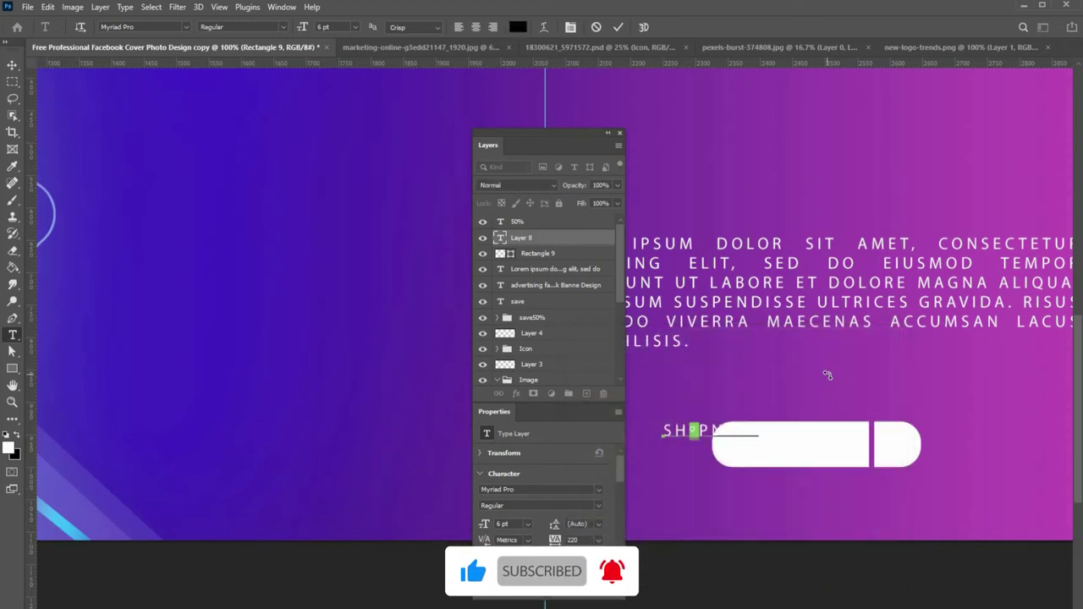
{"action": "type", "text": "SHOP"}
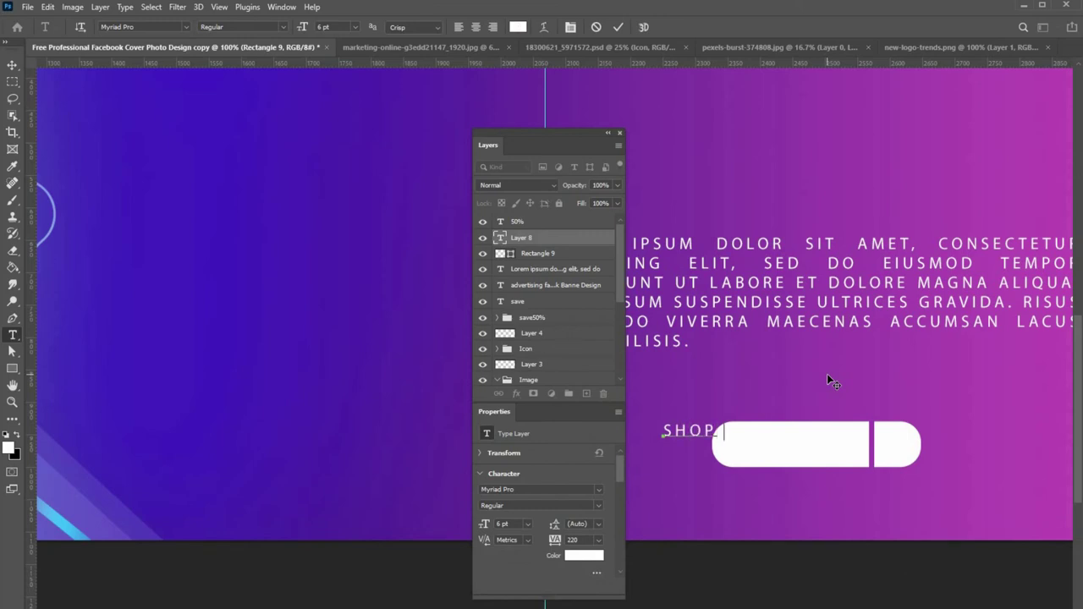
{"action": "key", "text": "ctrl+a"}
Step: Set the button text font to Barlow Medium Italic
{"action": "left_click", "coordinate": [242, 26]}
{"action": "left_click", "coordinate": [245, 99]}
{"action": "left_click", "coordinate": [185, 26]}
{"action": "scroll", "coordinate": [182, 89], "scroll_direction": "up", "scroll_amount": 15}
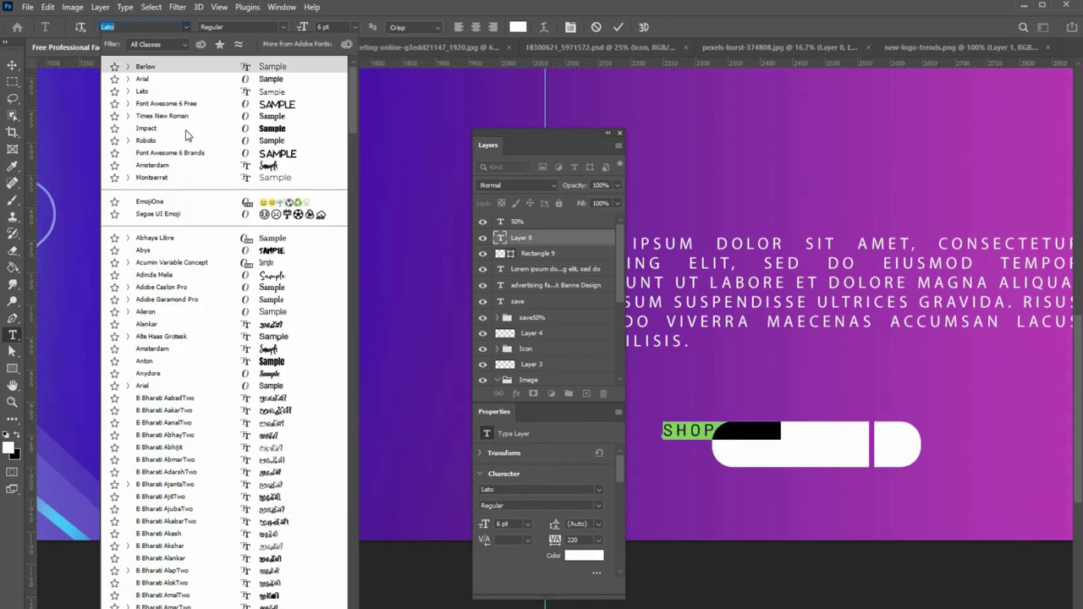
{"action": "left_click", "coordinate": [157, 67]}
{"action": "left_click", "coordinate": [241, 26]}
{"action": "left_click", "coordinate": [245, 134]}
Step: Make SHOP NOW black, 7 pt Bold, and position it inside the white button
{"action": "triple_click", "coordinate": [687, 432]}
{"action": "left_click", "coordinate": [517, 26]}
{"action": "left_click", "coordinate": [863, 358]}
{"action": "left_click_drag", "start_coordinate": [698, 431], "coordinate": [775, 442]}
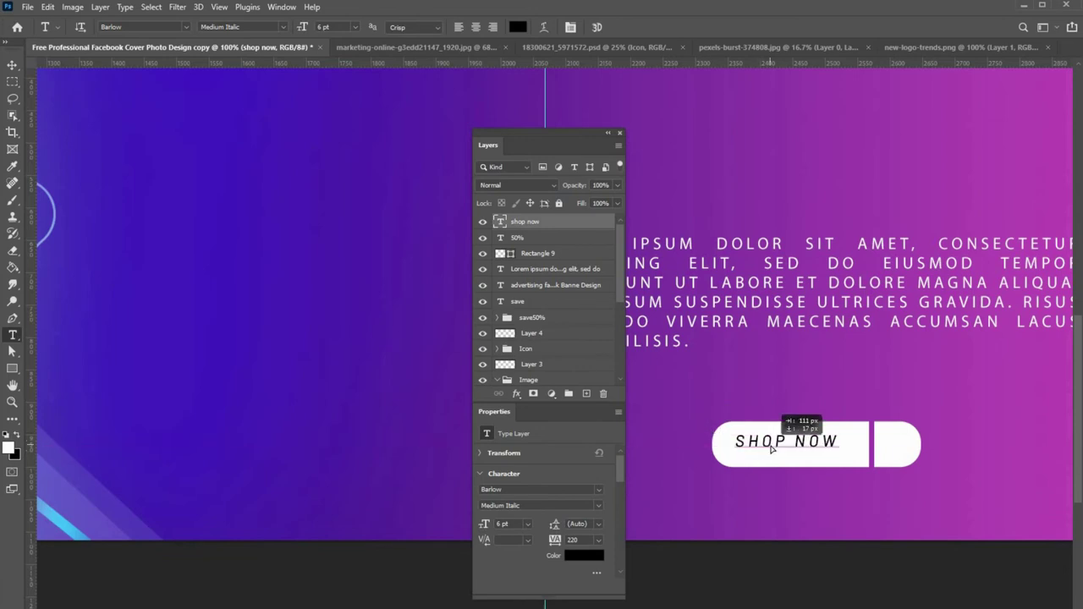
{"action": "triple_click", "coordinate": [775, 442]}
{"action": "key", "text": "ctrl+shift+period"}
{"action": "left_click", "coordinate": [283, 26]}
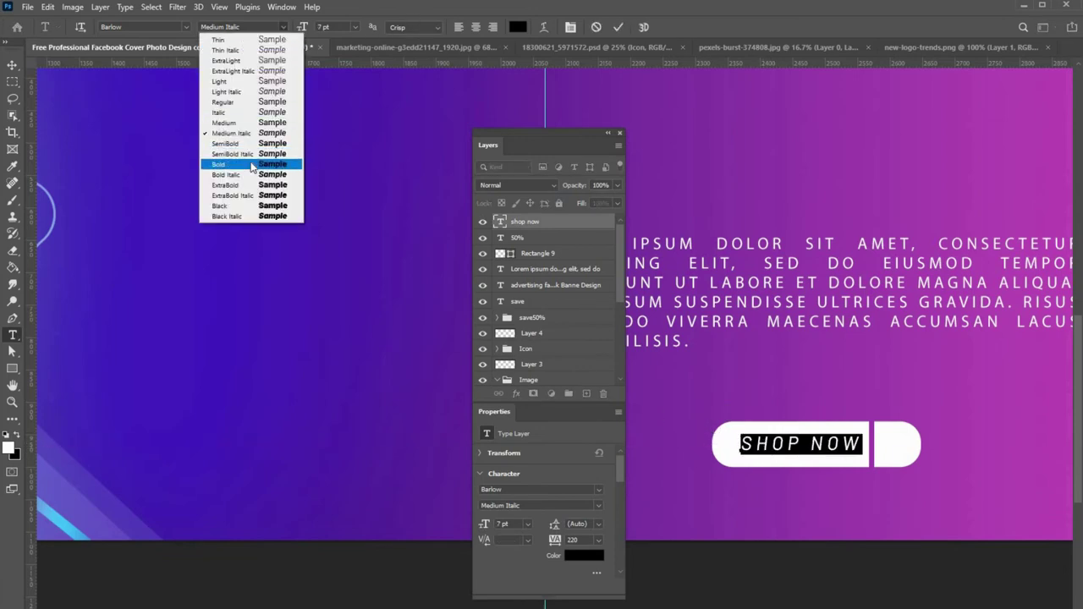
{"action": "left_click", "coordinate": [249, 163]}
{"action": "key", "text": "ctrl+Return"}
{"action": "key", "text": "ctrl+Left"}
{"action": "key", "text": "ctrl+Left"}
{"action": "key", "text": "ctrl+Left"}
{"action": "key", "text": "ctrl+Left"}
{"action": "key", "text": "ctrl+Left"}
Step: Draw a black arrow in the button's right end and fit the banner to the window
{"action": "left_click", "coordinate": [12, 369]}
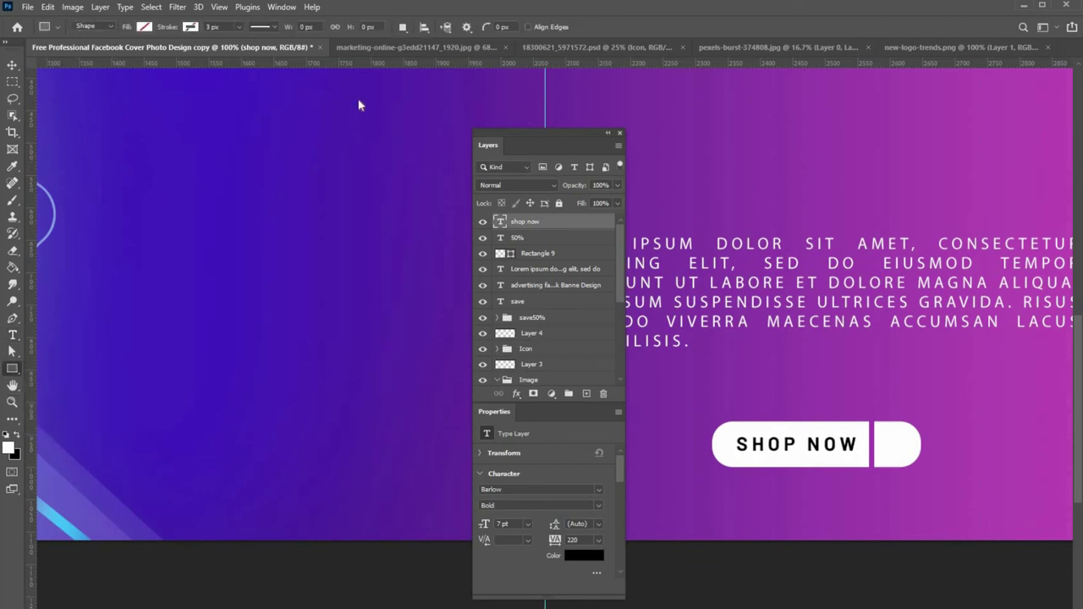
{"action": "left_click_drag", "start_coordinate": [887, 439], "coordinate": [909, 461]}
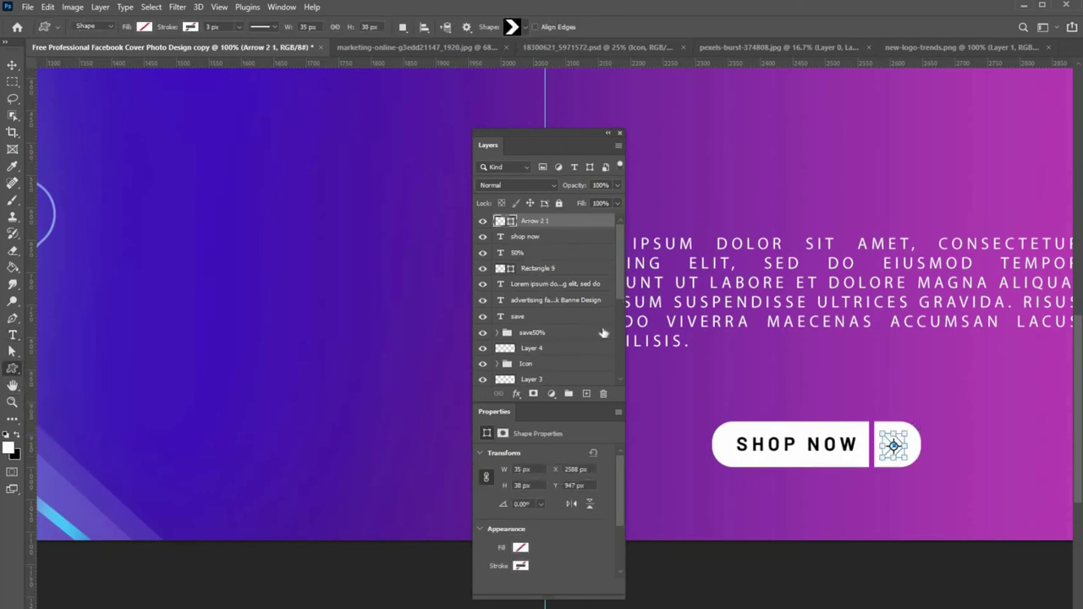
{"action": "left_click", "coordinate": [144, 26]}
{"action": "left_click", "coordinate": [82, 102]}
{"action": "key", "text": "Return"}
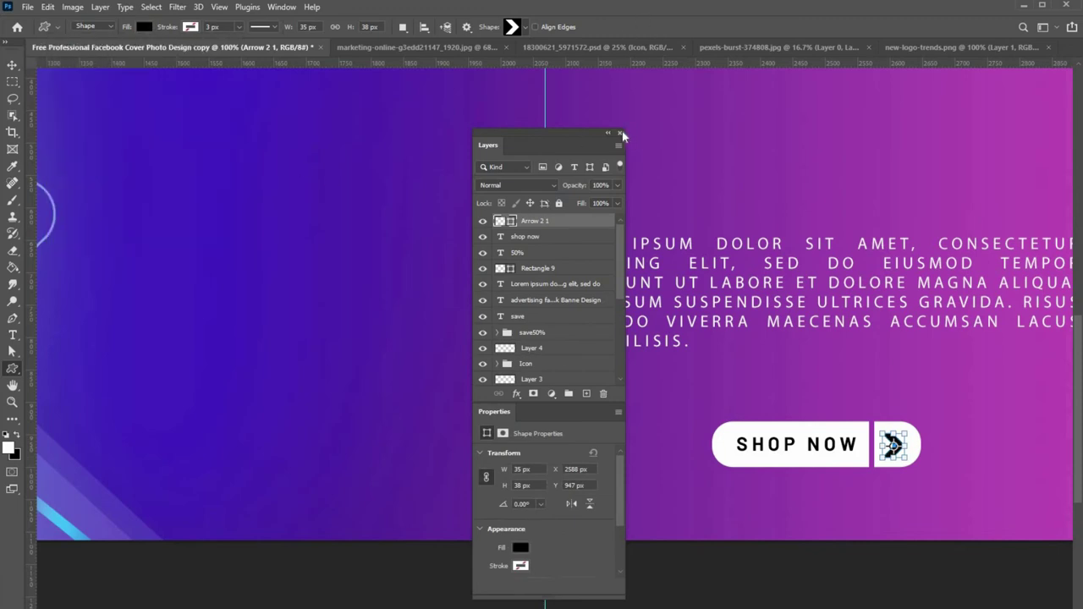
{"action": "left_click", "coordinate": [620, 133]}
{"action": "left_click", "coordinate": [12, 403]}
{"action": "key", "text": "ctrl+0"}
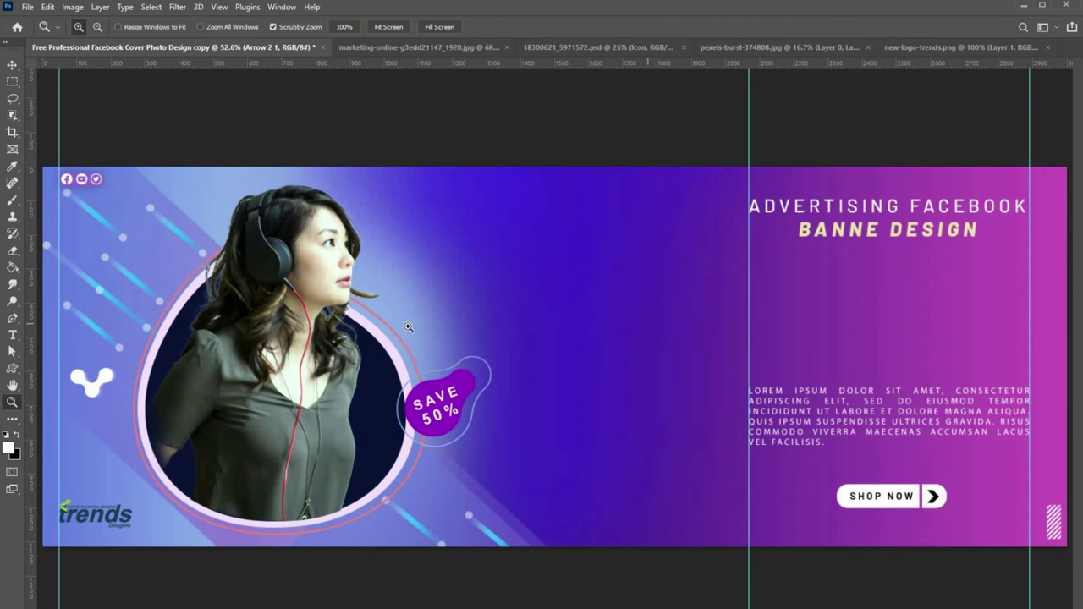
Step: Pick a dot-pattern brush preset and add a new empty layer
{"action": "key", "text": "b"}
{"action": "left_click", "coordinate": [56, 27]}
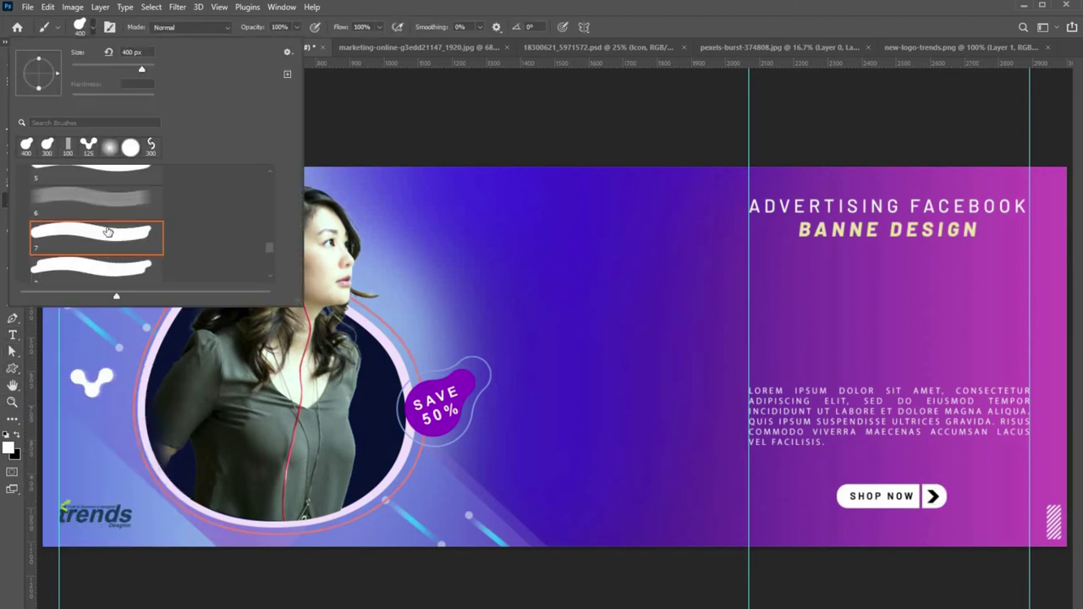
{"action": "left_click", "coordinate": [660, 10]}
{"action": "key", "text": "F7"}
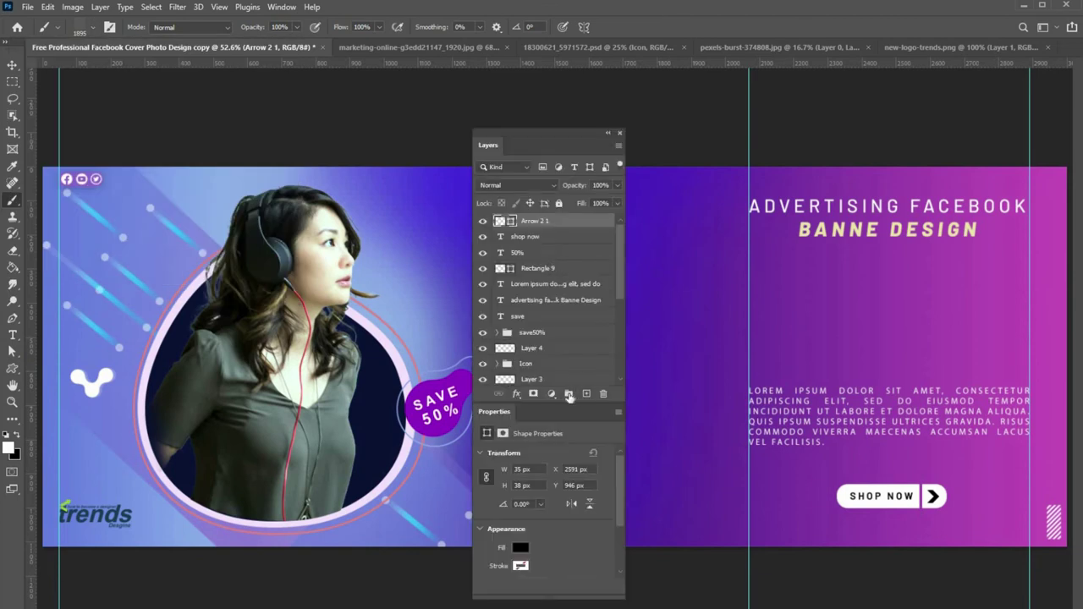
{"action": "left_click", "coordinate": [569, 395]}
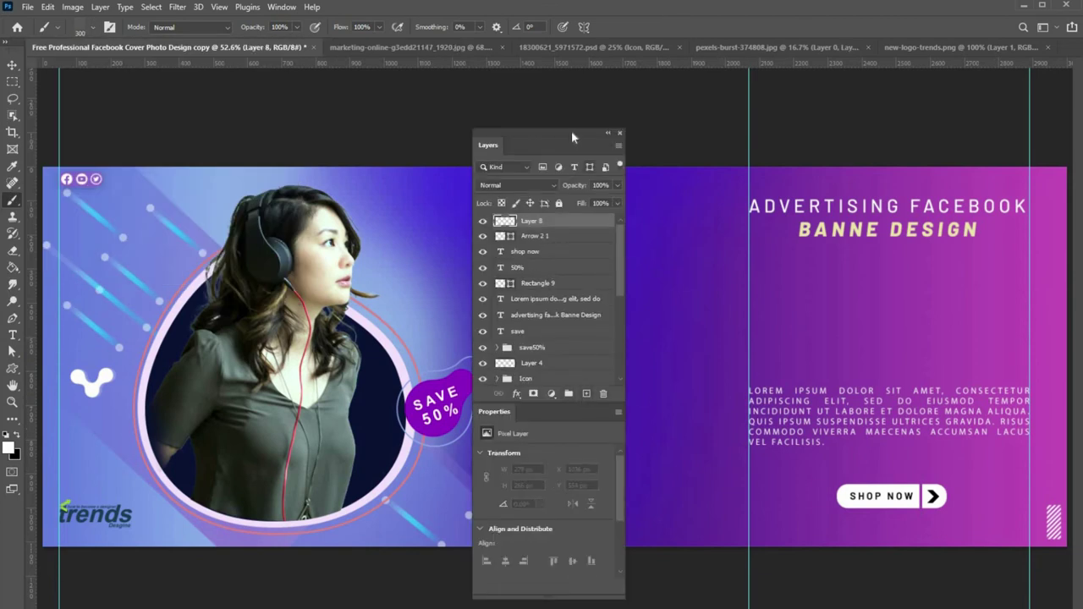
Step: Stamp dot grids at the banner centre and top-right, then switch to the phone-icon document
{"action": "left_click_drag", "start_coordinate": [572, 137], "coordinate": [304, 160]}
{"action": "left_click", "coordinate": [602, 333]}
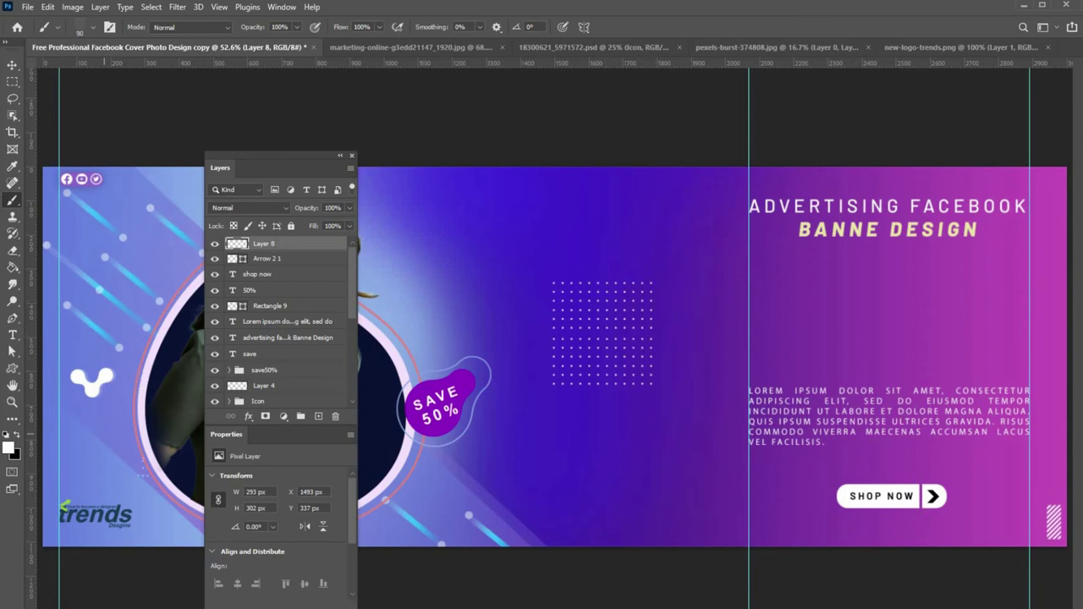
{"action": "key", "text": "bracketright"}
{"action": "key", "text": "bracketright"}
{"action": "left_click", "coordinate": [1023, 183]}
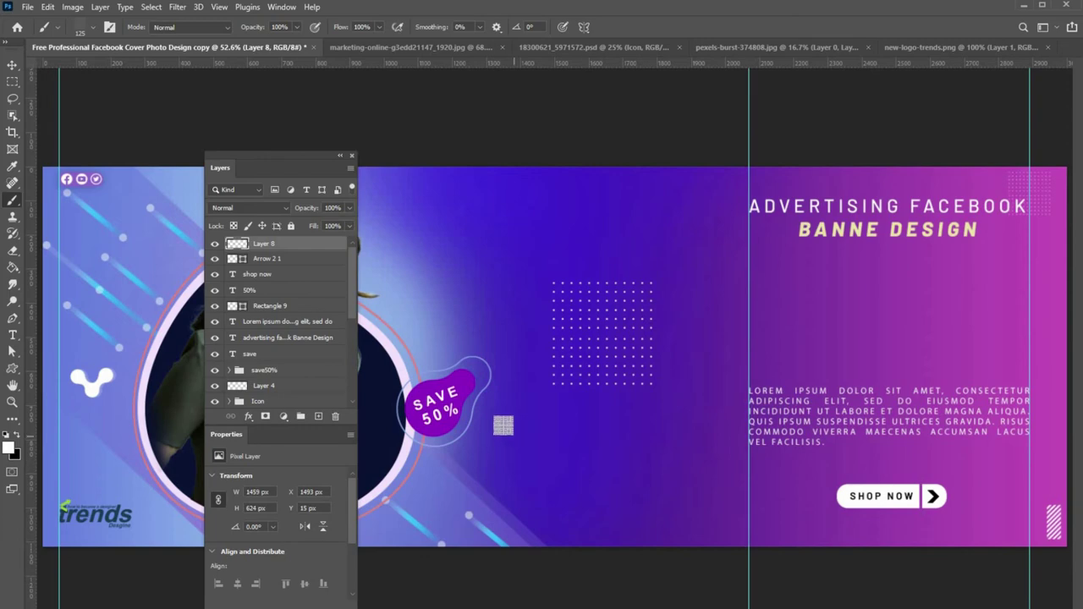
{"action": "left_click", "coordinate": [900, 48]}
{"action": "left_click", "coordinate": [803, 47]}
{"action": "left_click", "coordinate": [592, 47]}
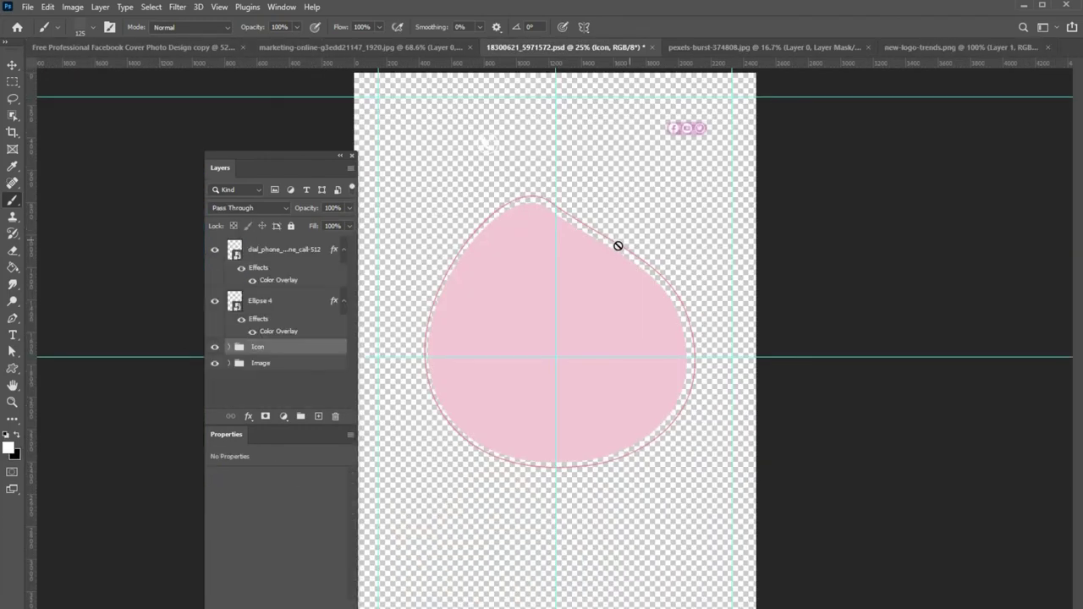
Step: Move dial_phone and Ellipse 4 into the banner, shrink them near bottom centre, and group as Group 3
{"action": "left_click", "coordinate": [279, 254]}
{"action": "left_click", "coordinate": [302, 309], "text": "shift"}
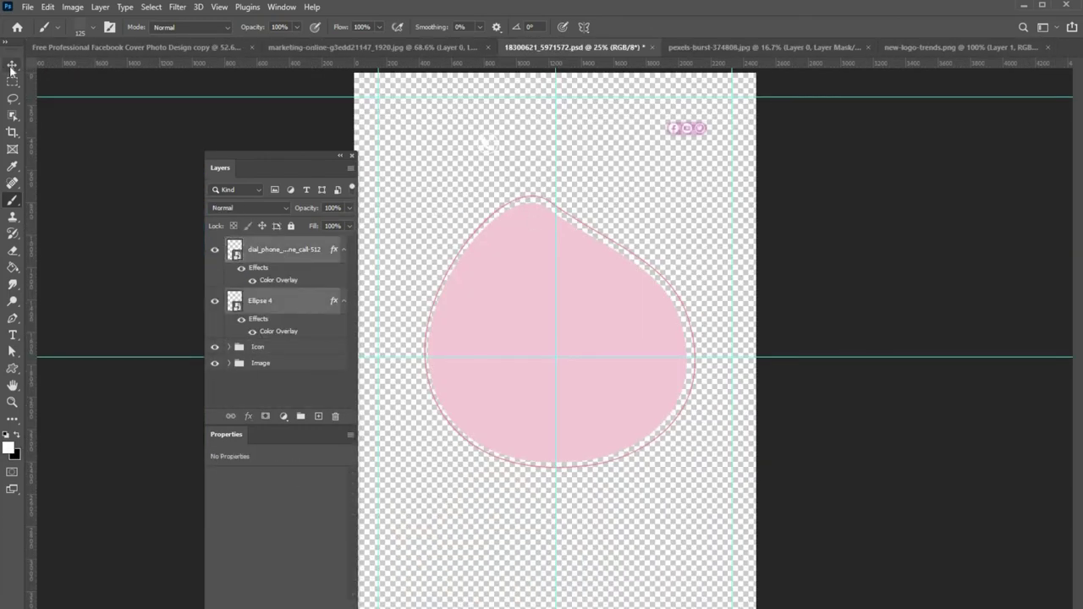
{"action": "key", "text": "v"}
{"action": "mouse_move", "coordinate": [484, 151]}
{"action": "left_mouse_down"}
{"action": "mouse_move", "coordinate": [736, 379]}
{"action": "mouse_move", "coordinate": [516, 471]}
{"action": "left_mouse_up"}
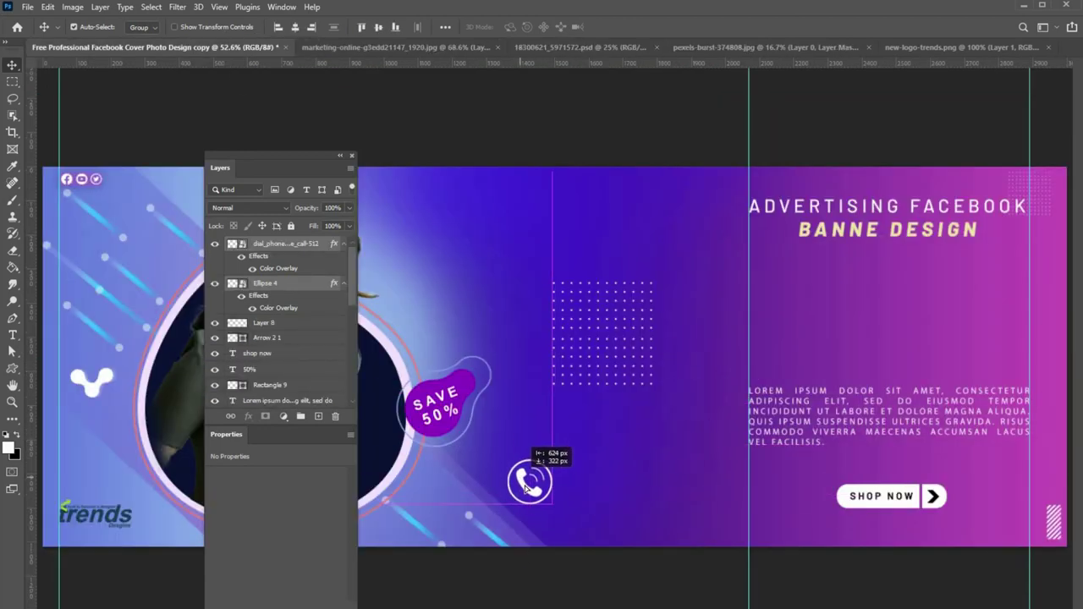
{"action": "left_click_drag", "start_coordinate": [518, 472], "coordinate": [558, 493]}
{"action": "left_click_drag", "start_coordinate": [587, 474], "coordinate": [585, 499]}
{"action": "key", "text": "Return"}
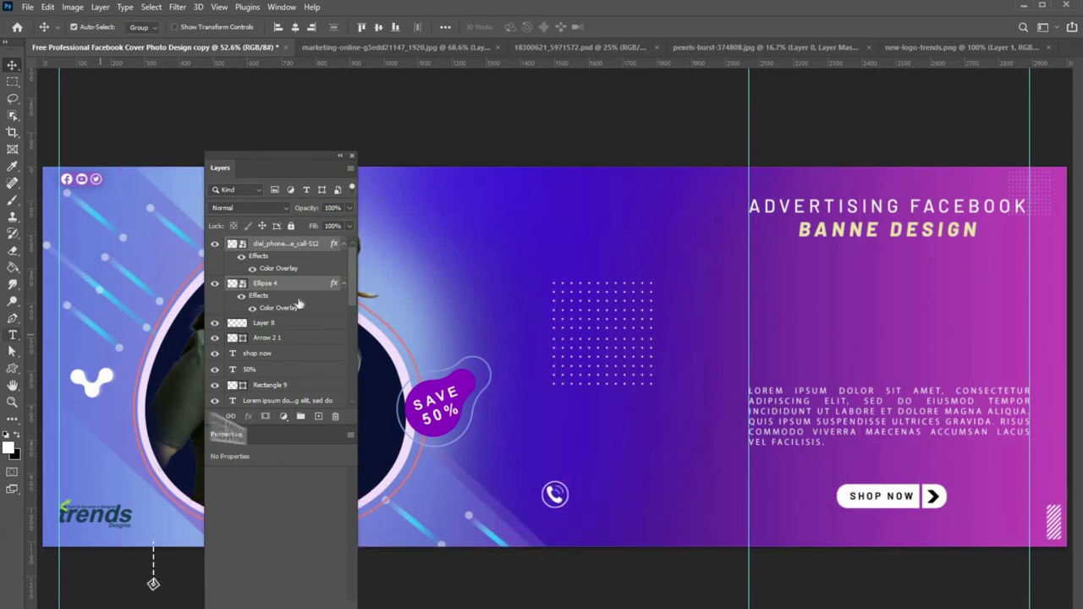
{"action": "key", "text": "ctrl+g"}
{"action": "left_click", "coordinate": [13, 336]}
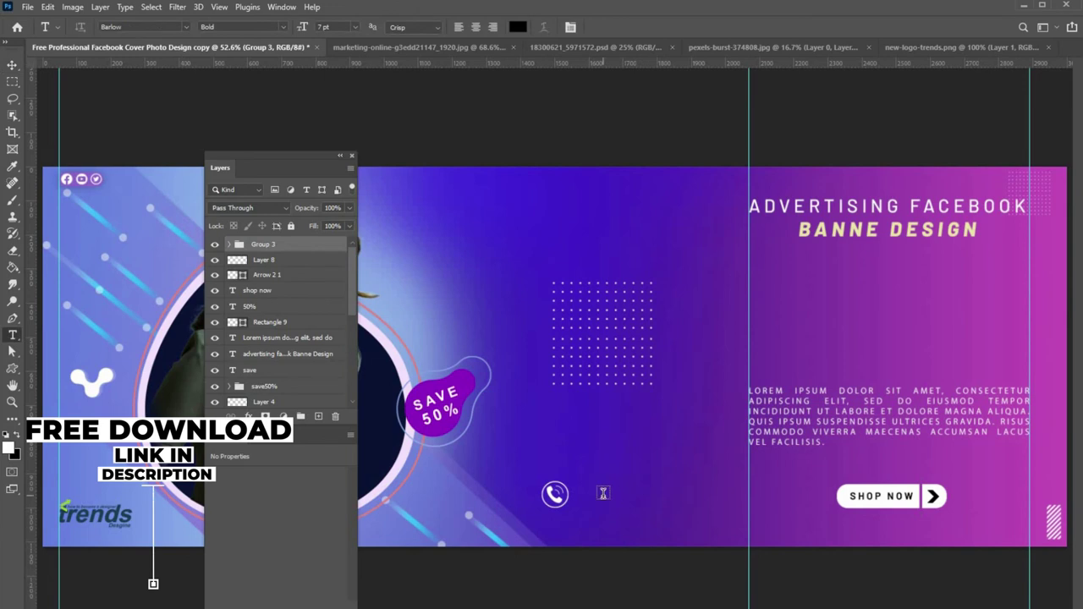
{"action": "left_click", "coordinate": [602, 493]}
{"action": "type", "text": "CONTACT"}
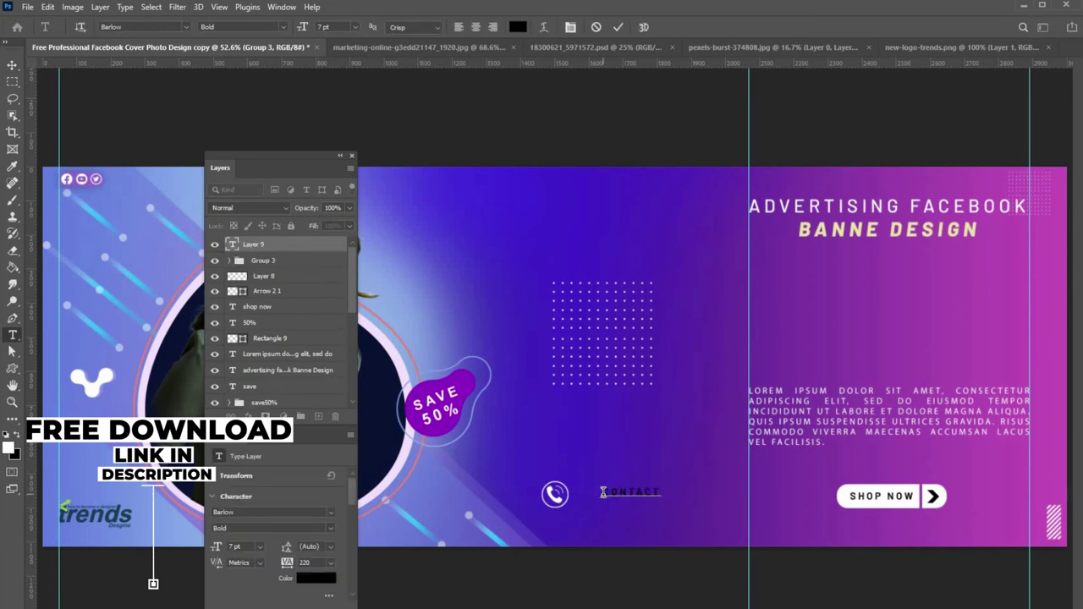
Step: Type white CONTACT US beside the phone icon and add a placeholder phone number beneath it
{"action": "type", "text": "us"}
{"action": "key", "text": "ctrl+a"}
{"action": "left_click", "coordinate": [518, 28]}
{"action": "left_click", "coordinate": [575, 356]}
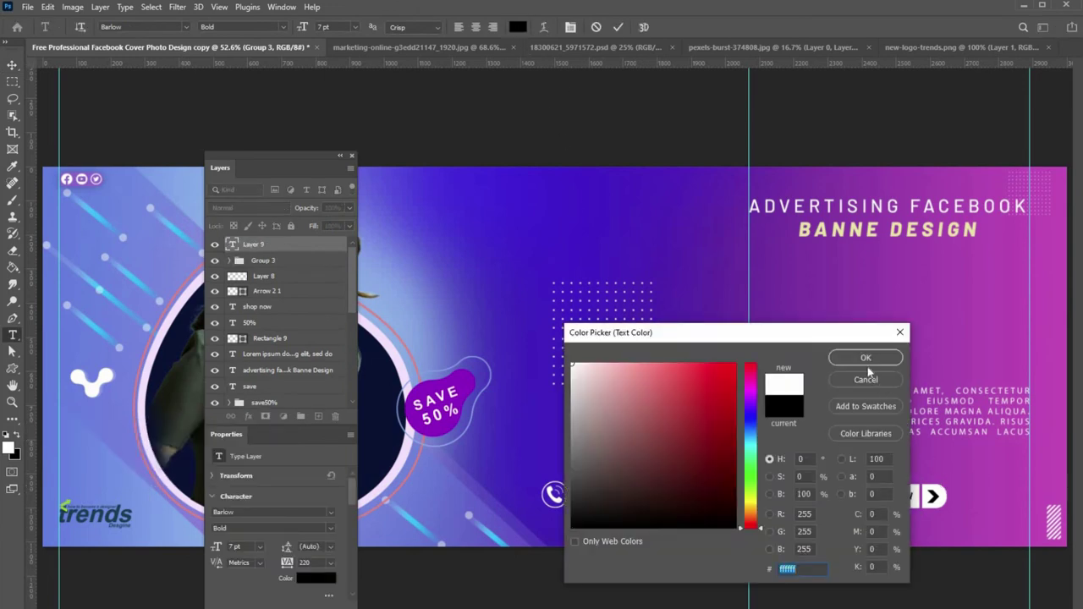
{"action": "left_click", "coordinate": [865, 360]}
{"action": "mouse_move", "coordinate": [607, 482]}
{"action": "left_mouse_down", "text": "ctrl"}
{"action": "mouse_move", "coordinate": [580, 475]}
{"action": "mouse_move", "coordinate": [642, 498]}
{"action": "left_mouse_up", "text": "ctrl"}
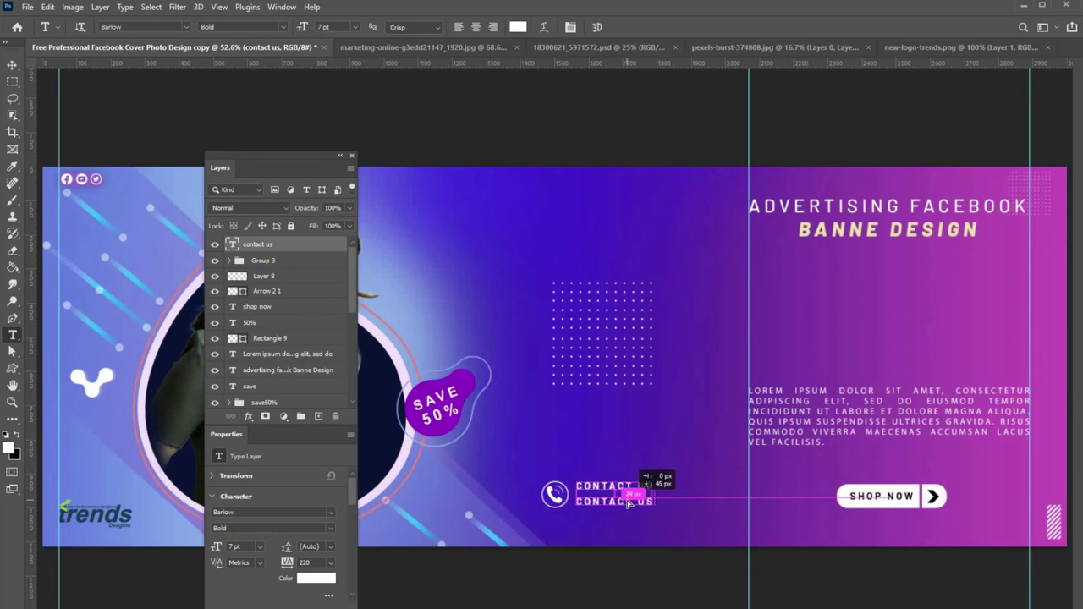
{"action": "key", "text": "Return"}
{"action": "type", "text": "9090909090"}
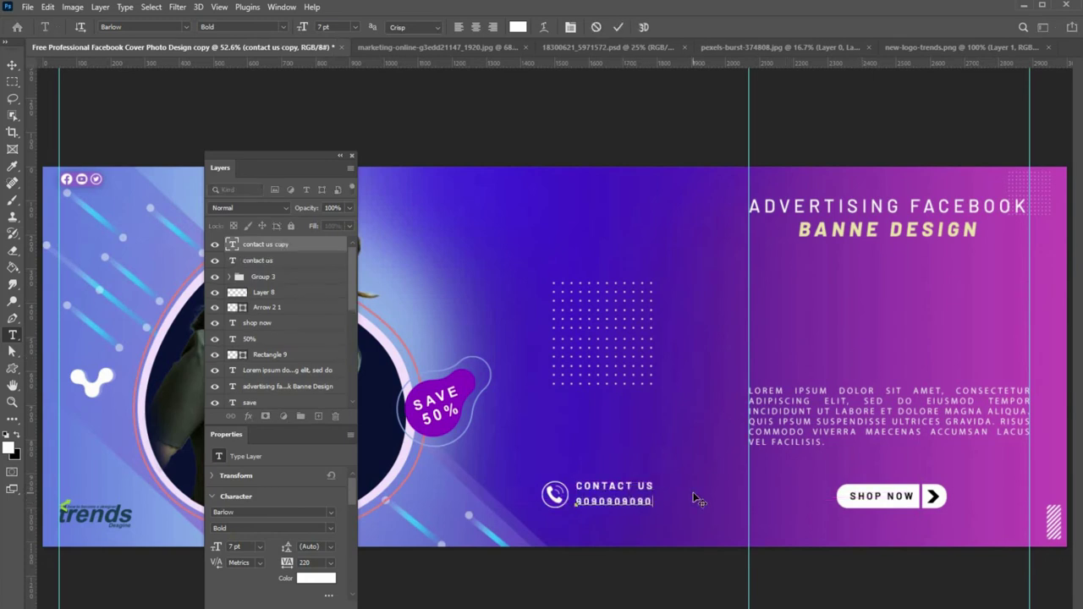
{"action": "key", "text": "ctrl+Return"}
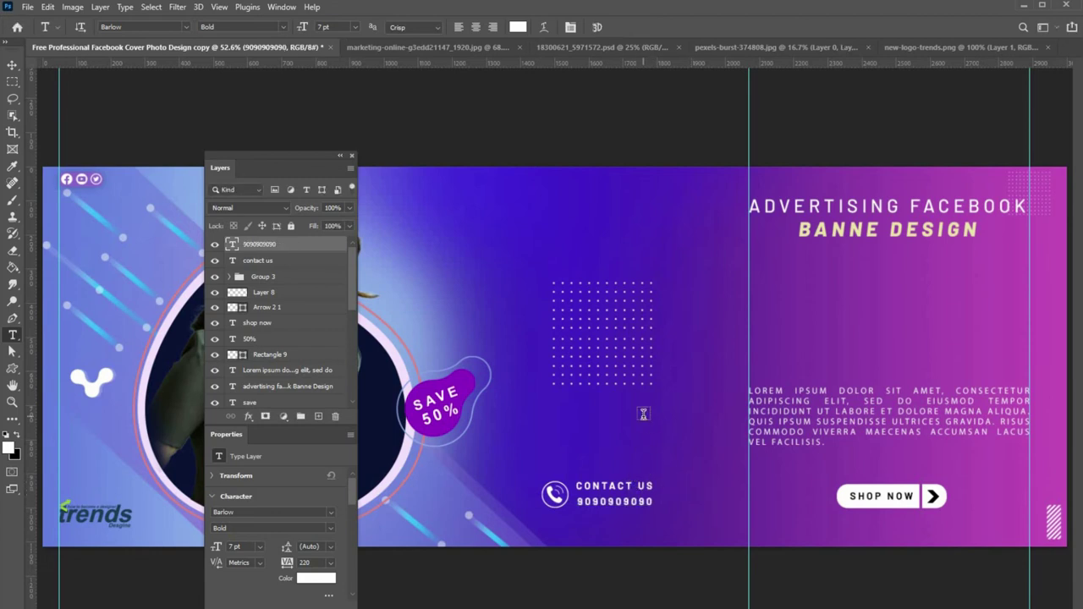
{"action": "left_click", "coordinate": [496, 546], "text": "ctrl"}
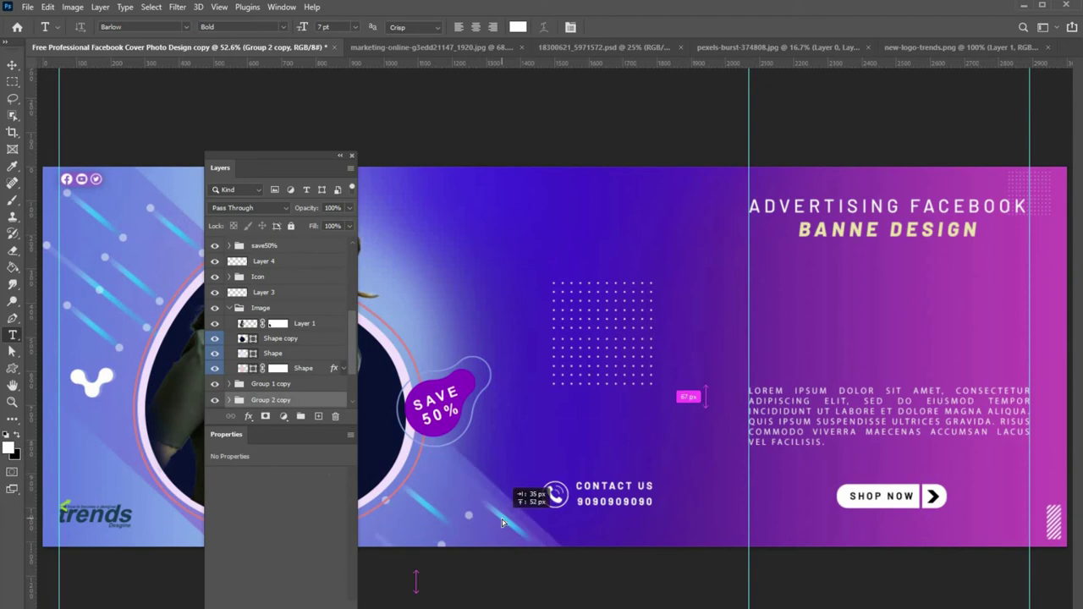
Step: Set the Move tool to pick single layers and reposition the blue light streak
{"action": "key", "text": "v"}
{"action": "left_click", "coordinate": [142, 27]}
{"action": "left_click", "coordinate": [140, 46]}
{"action": "mouse_move", "coordinate": [489, 539]}
{"action": "left_mouse_down"}
{"action": "mouse_move", "coordinate": [511, 550]}
{"action": "mouse_move", "coordinate": [498, 545]}
{"action": "left_mouse_up"}
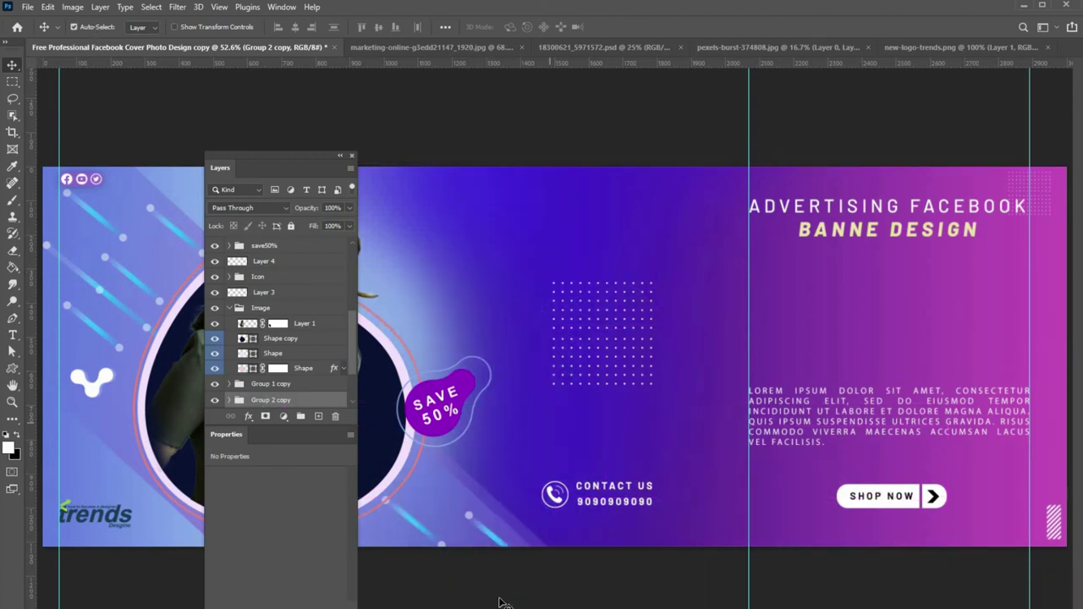
Step: Duplicate the blue streak, moving and rotating the copy up near the heading
{"action": "key", "text": "ctrl+j"}
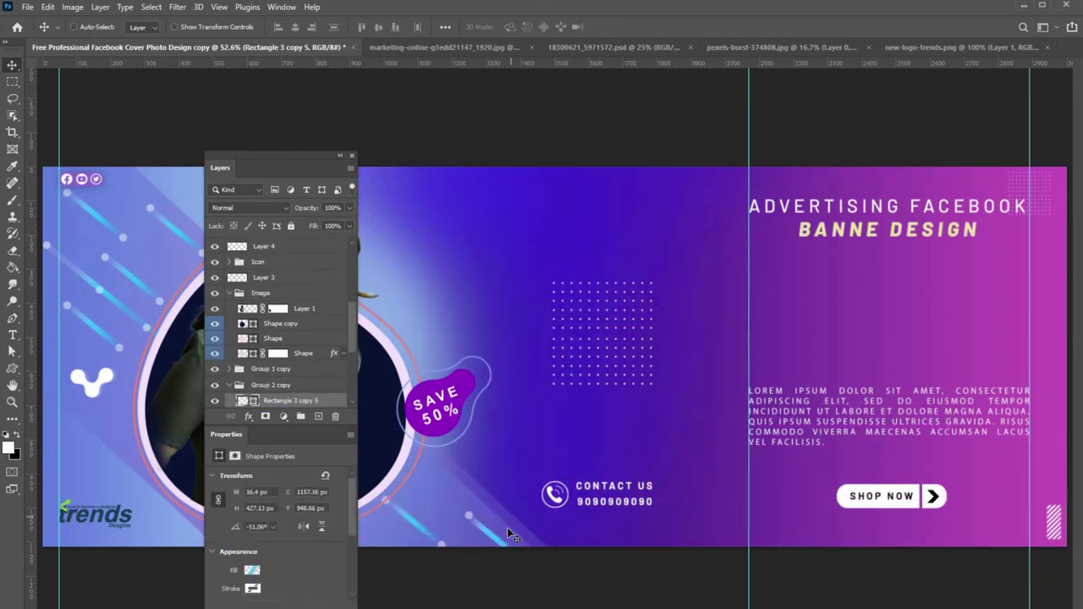
{"action": "key", "text": "ctrl+t"}
{"action": "left_click_drag", "start_coordinate": [496, 539], "coordinate": [852, 331]}
{"action": "mouse_move", "coordinate": [997, 351]}
{"action": "left_mouse_down"}
{"action": "mouse_move", "coordinate": [872, 231]}
{"action": "mouse_move", "coordinate": [884, 234]}
{"action": "left_mouse_up"}
{"action": "key", "text": "Return"}
Step: Lengthen the copied streak's gradient and place the streak just below the heading
{"action": "double_click", "coordinate": [243, 401]}
{"action": "type", "text": "0"}
{"action": "left_click", "coordinate": [510, 241]}
{"action": "left_click_drag", "start_coordinate": [507, 257], "coordinate": [519, 260]}
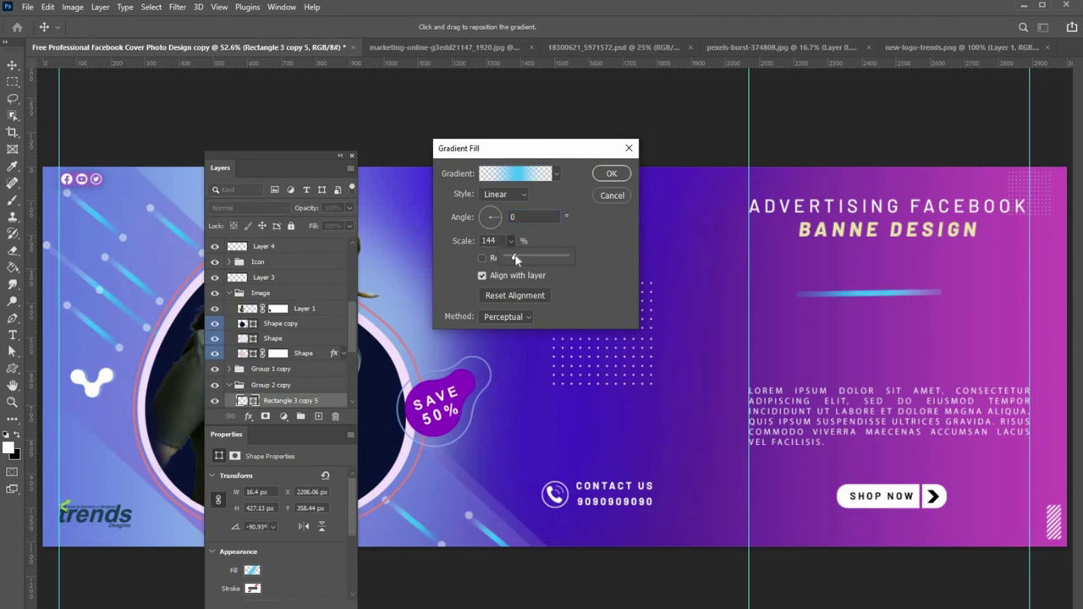
{"action": "left_click", "coordinate": [611, 173]}
{"action": "mouse_move", "coordinate": [882, 298]}
{"action": "left_mouse_down"}
{"action": "mouse_move", "coordinate": [847, 259]}
{"action": "mouse_move", "coordinate": [968, 267]}
{"action": "left_mouse_up"}
{"action": "left_click_drag", "start_coordinate": [914, 303], "coordinate": [913, 303]}
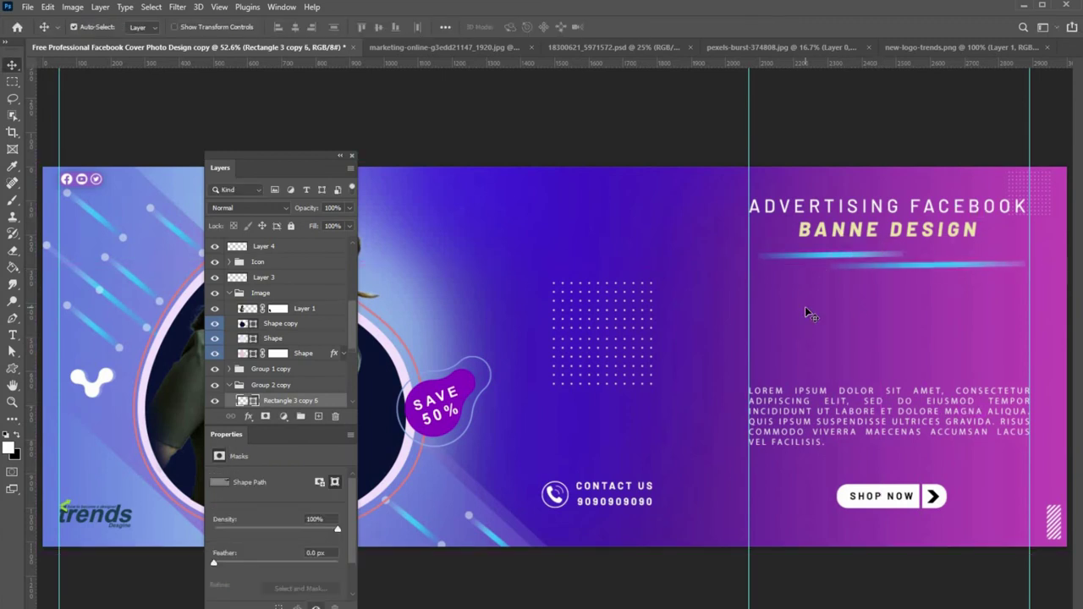
Step: Draw a small white-filled circle on the upper blue line with the Ellipse Tool
{"action": "right_click", "coordinate": [12, 368]}
{"action": "left_click", "coordinate": [68, 381]}
{"action": "left_click_drag", "start_coordinate": [811, 248], "coordinate": [825, 263]}
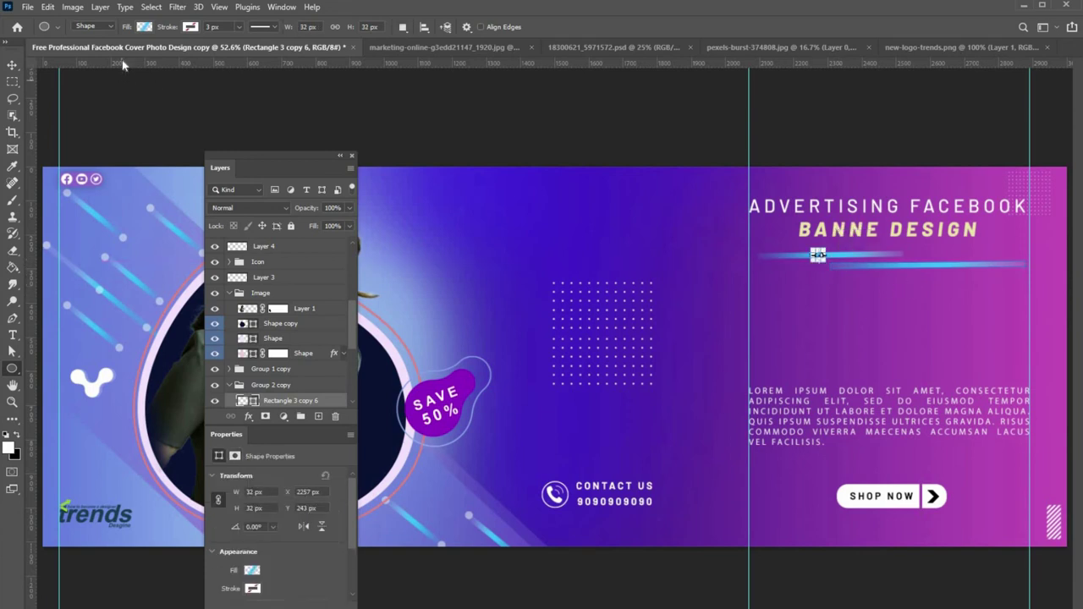
{"action": "left_click", "coordinate": [145, 27]}
{"action": "key", "text": "Escape"}
{"action": "key", "text": "ctrl+z"}
{"action": "scroll", "coordinate": [314, 245], "scroll_direction": "up", "scroll_amount": 5}
{"action": "key", "text": "ctrl+shift+z"}
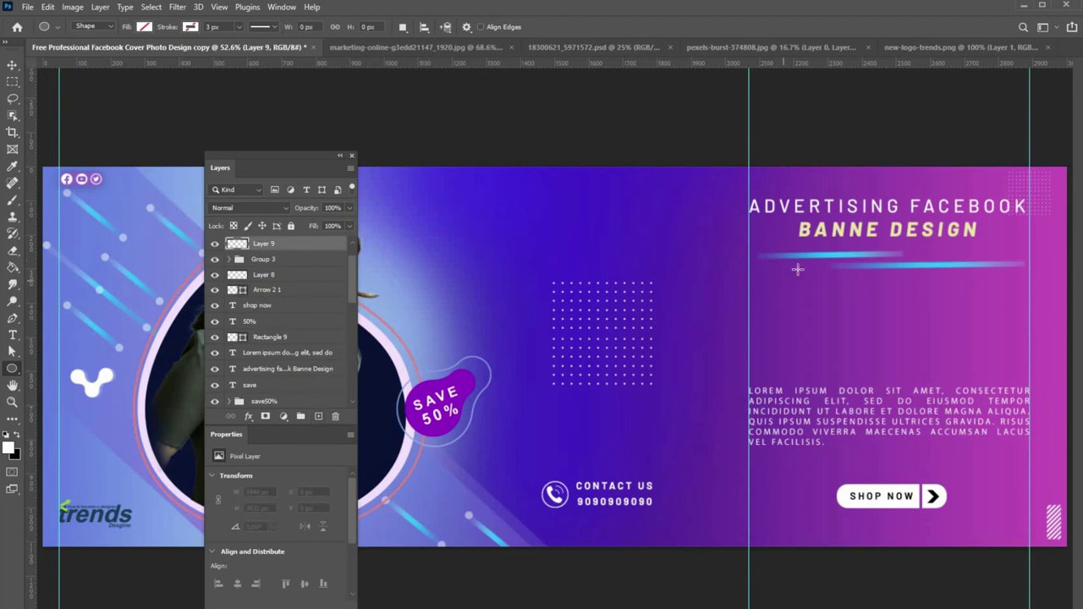
{"action": "left_click", "coordinate": [145, 27]}
{"action": "left_click", "coordinate": [63, 97]}
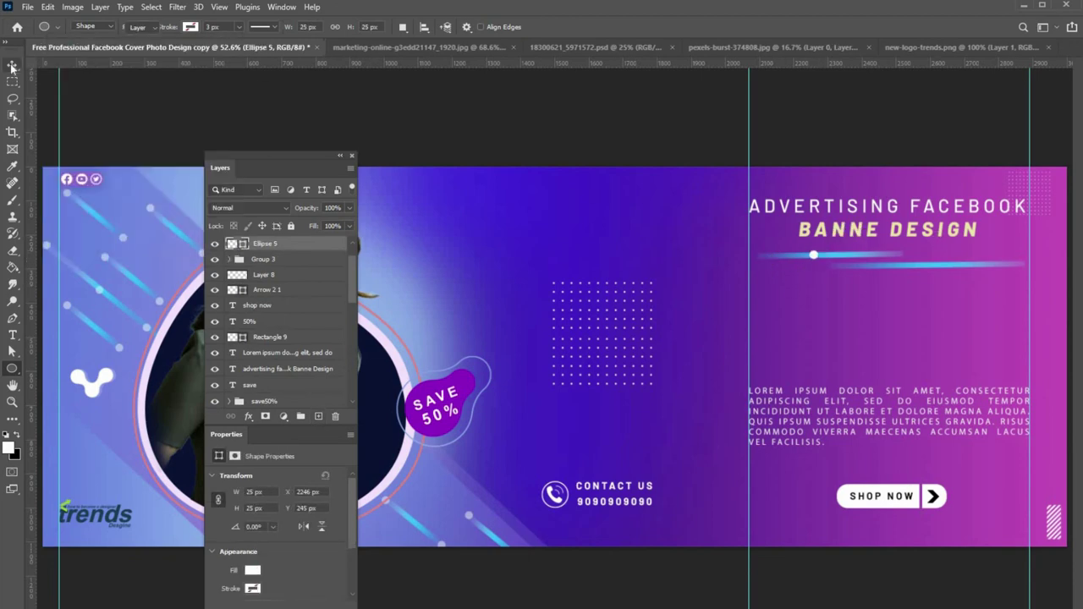
Step: Nudge the white dot onto the line and Alt-drag a copy onto the lower line
{"action": "key", "text": "v"}
{"action": "left_click_drag", "start_coordinate": [818, 261], "coordinate": [818, 263]}
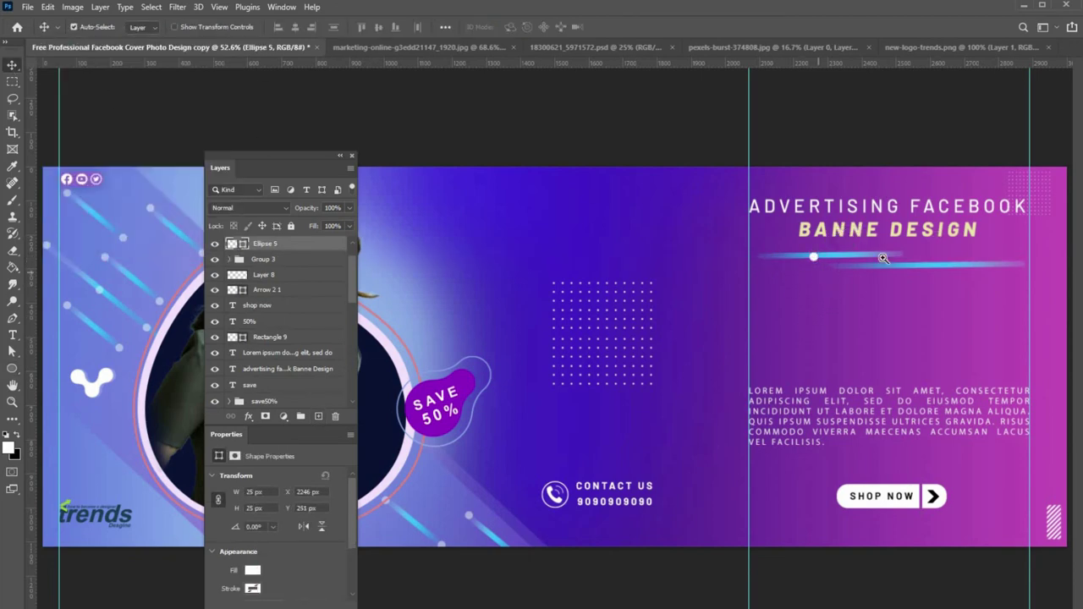
{"action": "key", "text": "z"}
{"action": "left_click", "coordinate": [766, 269]}
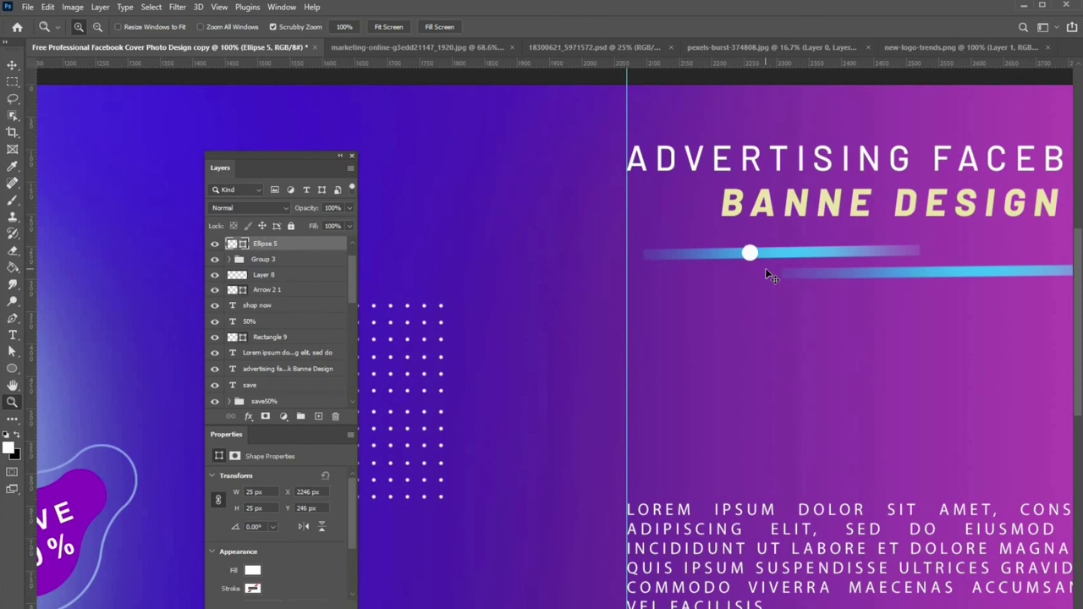
{"action": "mouse_move", "coordinate": [752, 255]}
{"action": "left_mouse_down"}
{"action": "mouse_move", "coordinate": [1040, 267]}
{"action": "mouse_move", "coordinate": [991, 271]}
{"action": "mouse_move", "coordinate": [1001, 270]}
{"action": "left_mouse_up"}
{"action": "key", "text": "ctrl+minus"}
{"action": "key", "text": "ctrl+minus"}
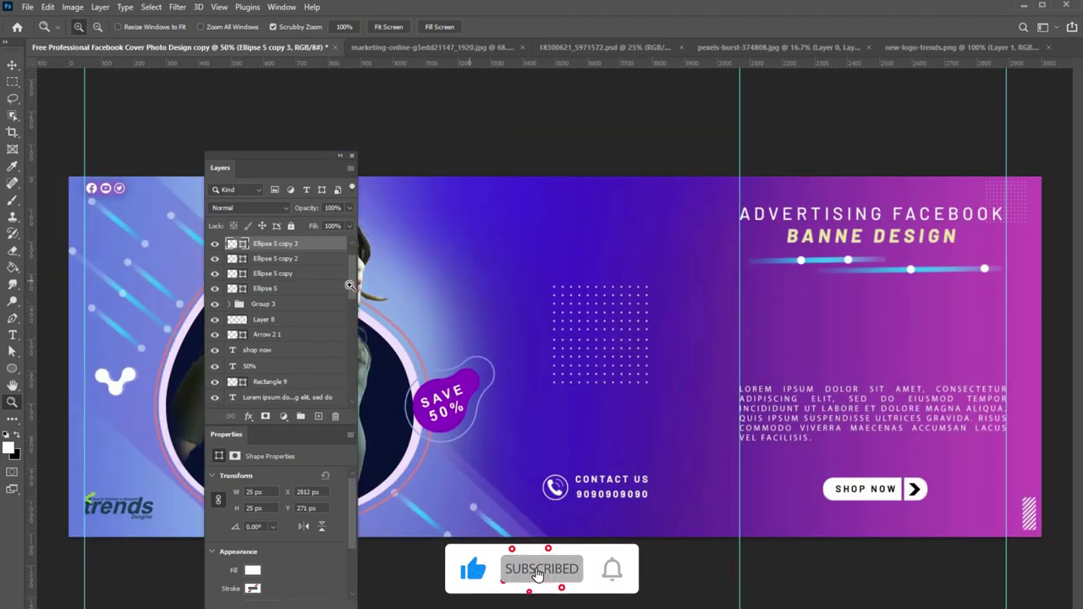
Step: On a new layer, draw a wide rounded rectangle bar below the heading lines
{"action": "key", "text": "ctrl+shift+alt+n"}
{"action": "right_click", "coordinate": [13, 368]}
{"action": "left_click", "coordinate": [59, 369]}
{"action": "left_click_drag", "start_coordinate": [780, 315], "coordinate": [978, 344]}
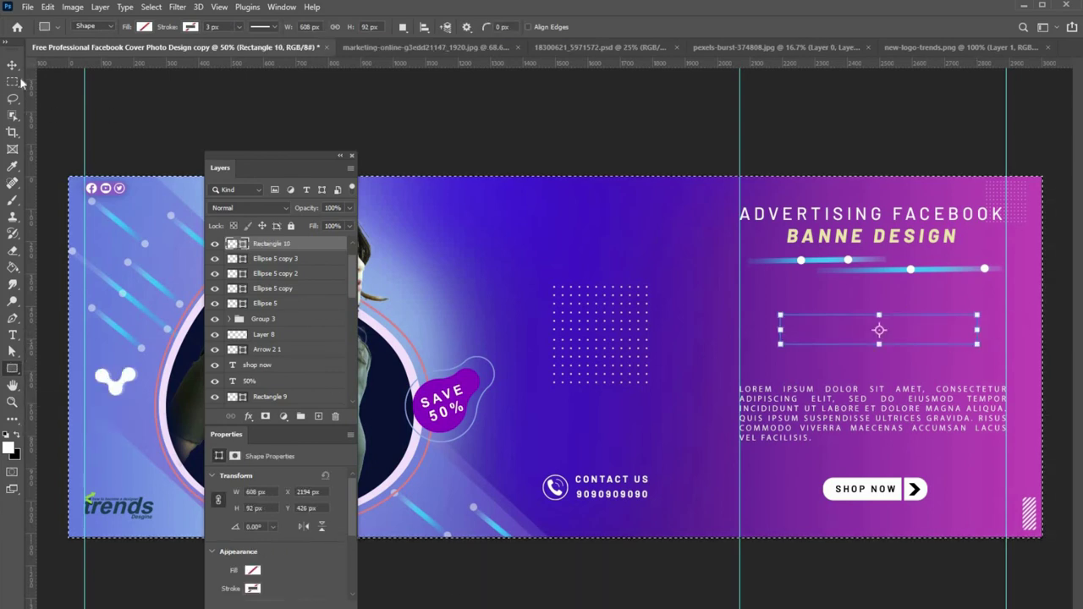
Step: Fill the bar with a preset orange-yellow gradient in Properties
{"action": "left_click", "coordinate": [213, 476]}
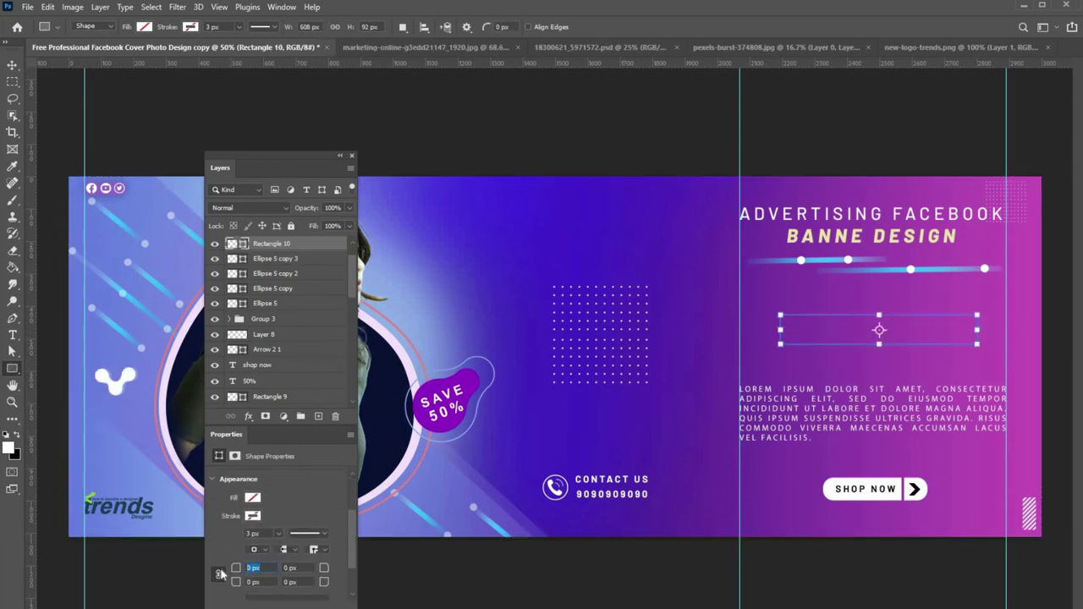
{"action": "left_click", "coordinate": [252, 498]}
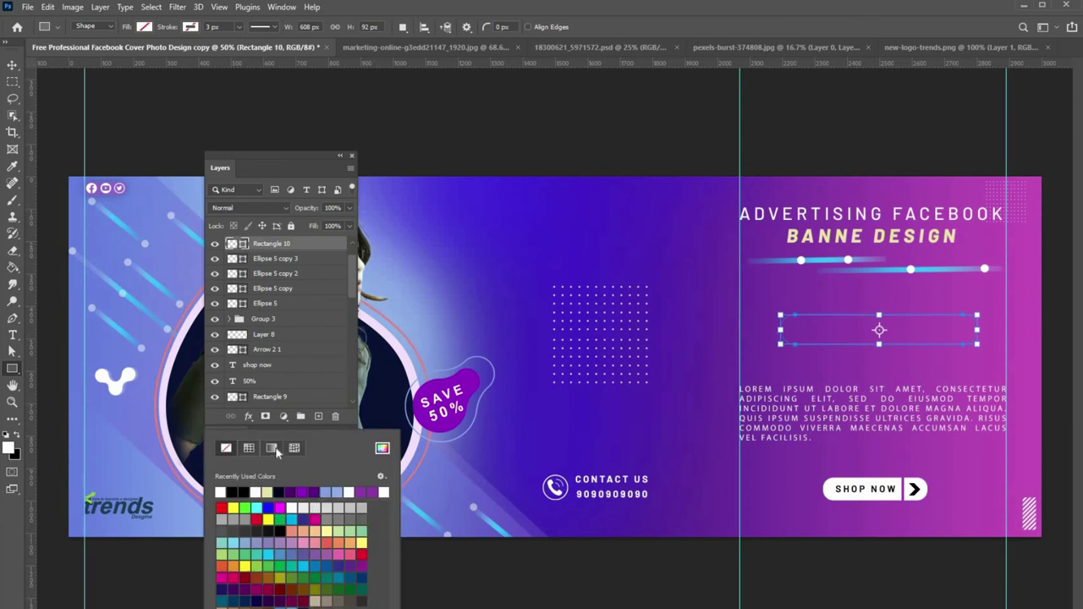
{"action": "left_click", "coordinate": [272, 449]}
{"action": "left_click", "coordinate": [254, 495]}
{"action": "left_click", "coordinate": [330, 516]}
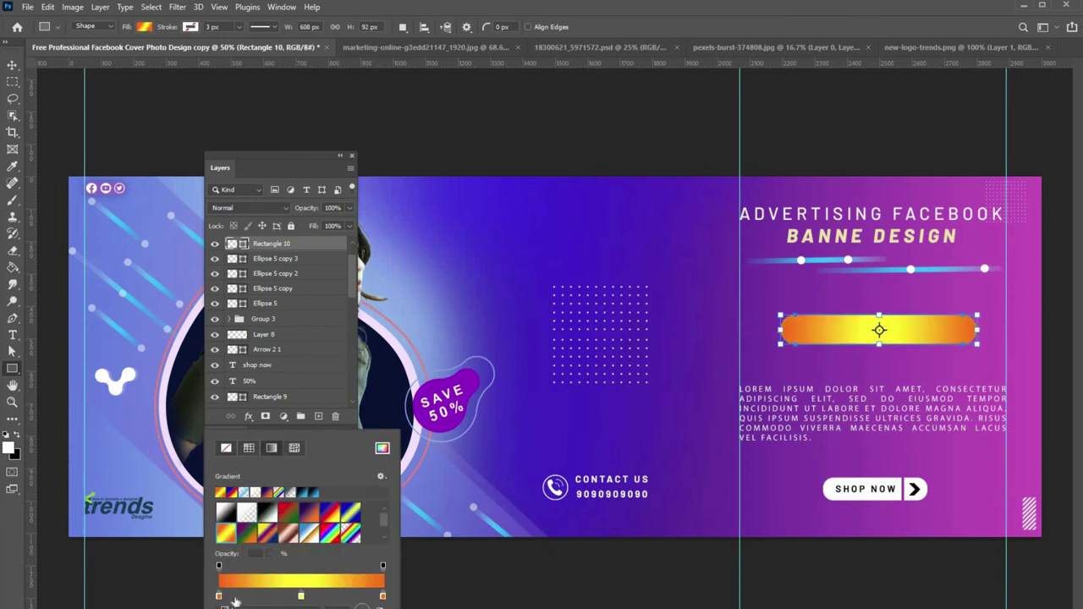
Step: Recolour the gradient stops to purple-pink-purple
{"action": "double_click", "coordinate": [301, 597]}
{"action": "left_click", "coordinate": [750, 398]}
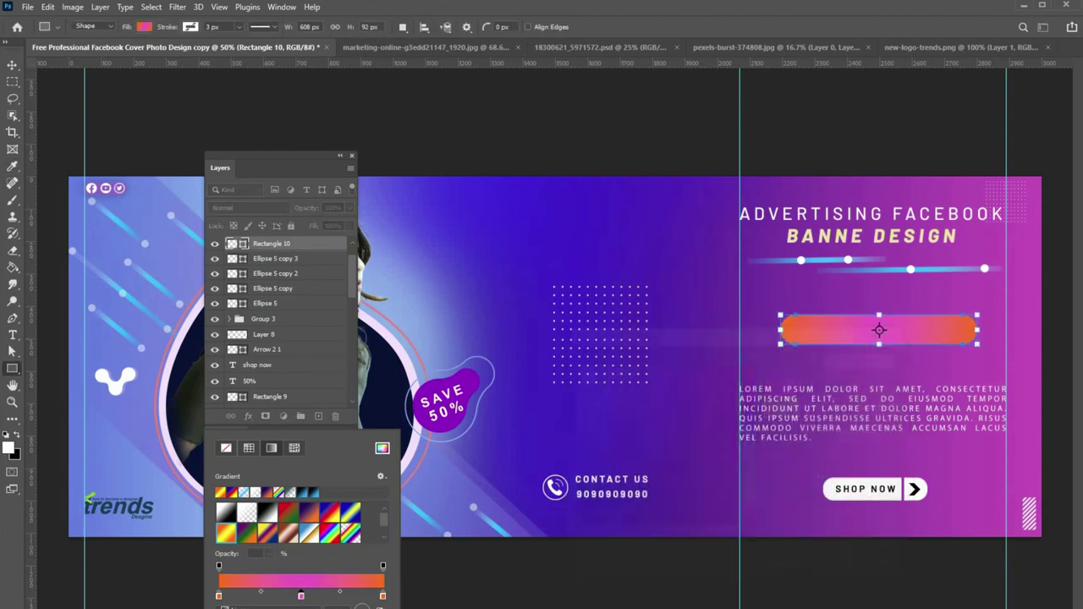
{"action": "left_click", "coordinate": [750, 397]}
{"action": "left_click", "coordinate": [684, 423]}
{"action": "left_click", "coordinate": [865, 357]}
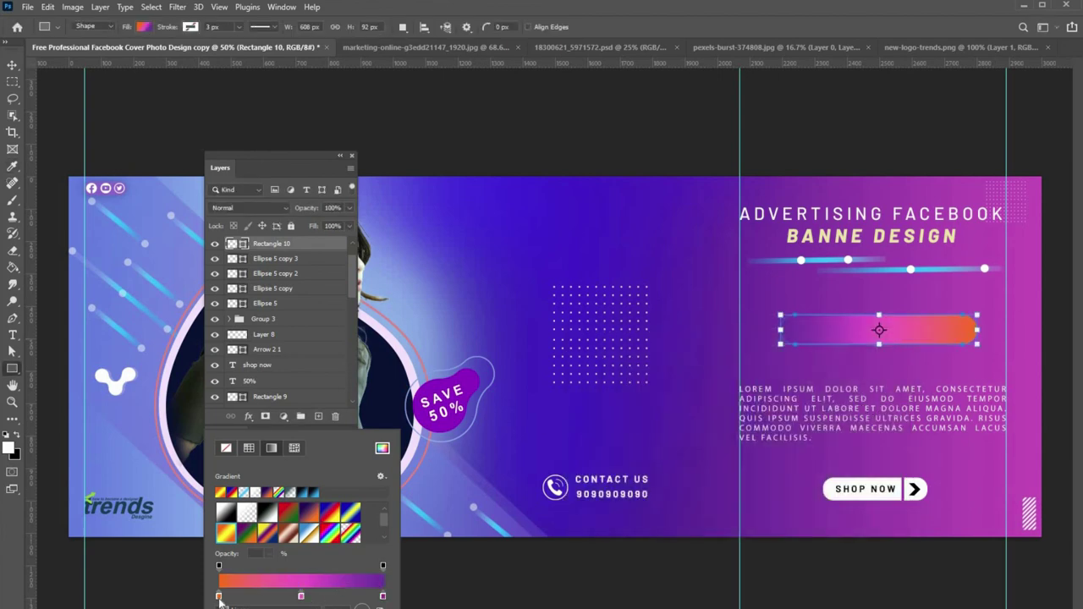
{"action": "double_click", "coordinate": [218, 596]}
{"action": "left_click", "coordinate": [750, 398]}
{"action": "left_click", "coordinate": [688, 424]}
{"action": "left_click", "coordinate": [865, 357]}
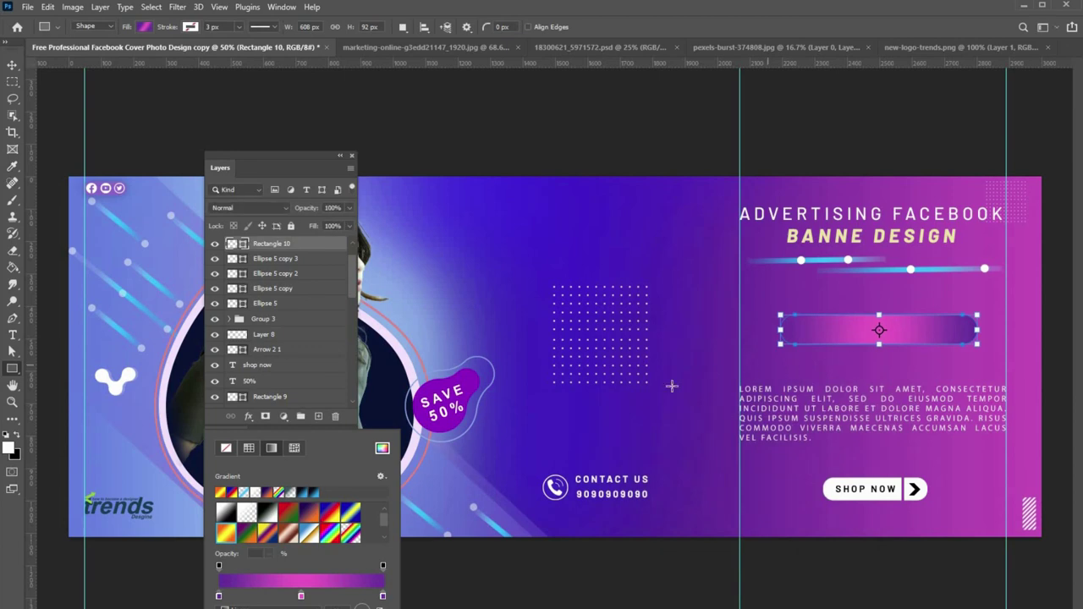
Step: Add a soft drop shadow to the pill, pushed lower with zero spread and larger size
{"action": "left_click", "coordinate": [249, 416]}
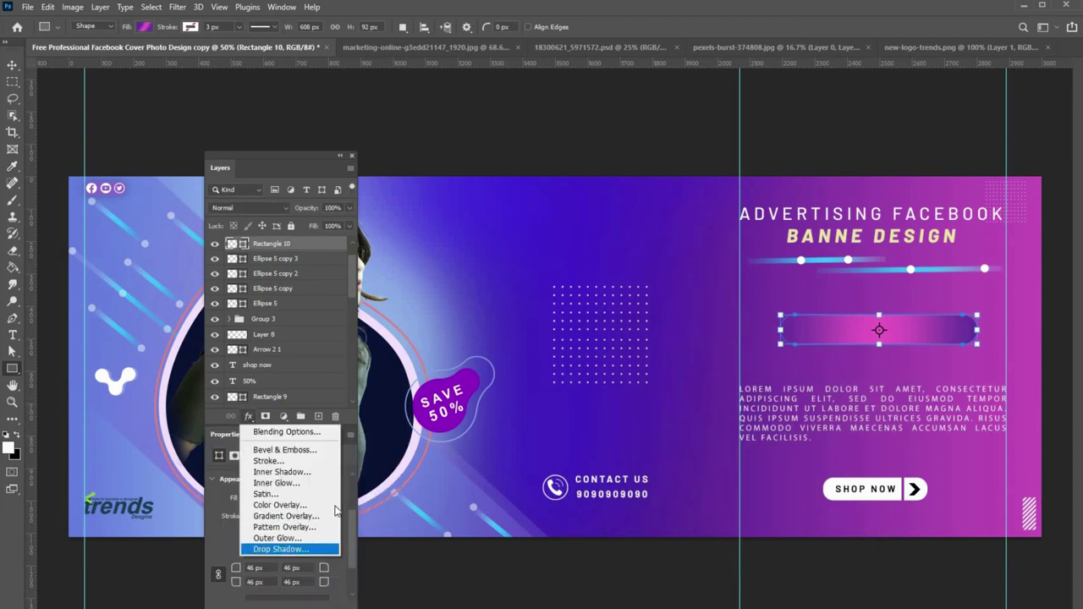
{"action": "left_click", "coordinate": [271, 548]}
{"action": "left_click_drag", "start_coordinate": [768, 121], "coordinate": [302, 117]}
{"action": "left_click_drag", "start_coordinate": [865, 347], "coordinate": [865, 347]}
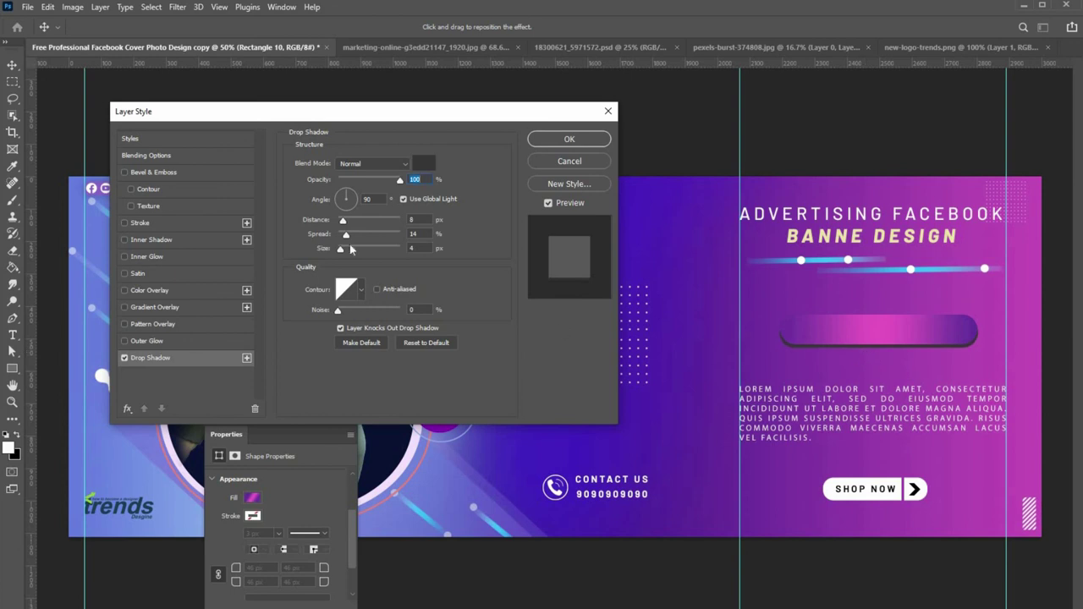
{"action": "mouse_move", "coordinate": [369, 238]}
{"action": "left_mouse_down"}
{"action": "mouse_move", "coordinate": [336, 264]}
{"action": "mouse_move", "coordinate": [352, 248]}
{"action": "left_mouse_up"}
{"action": "left_click_drag", "start_coordinate": [343, 221], "coordinate": [340, 222]}
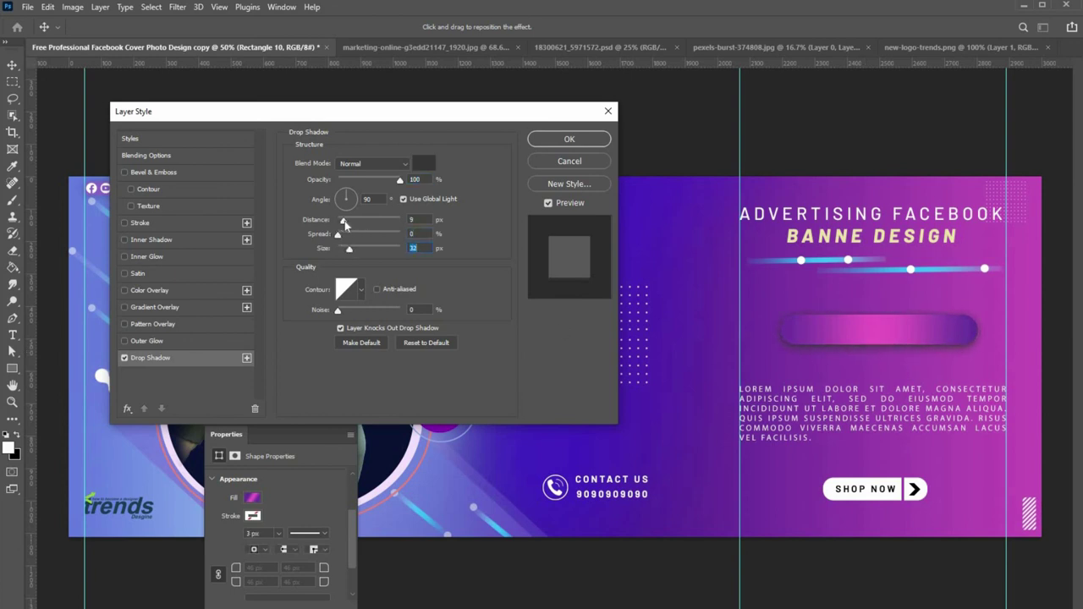
{"action": "key", "text": "Return"}
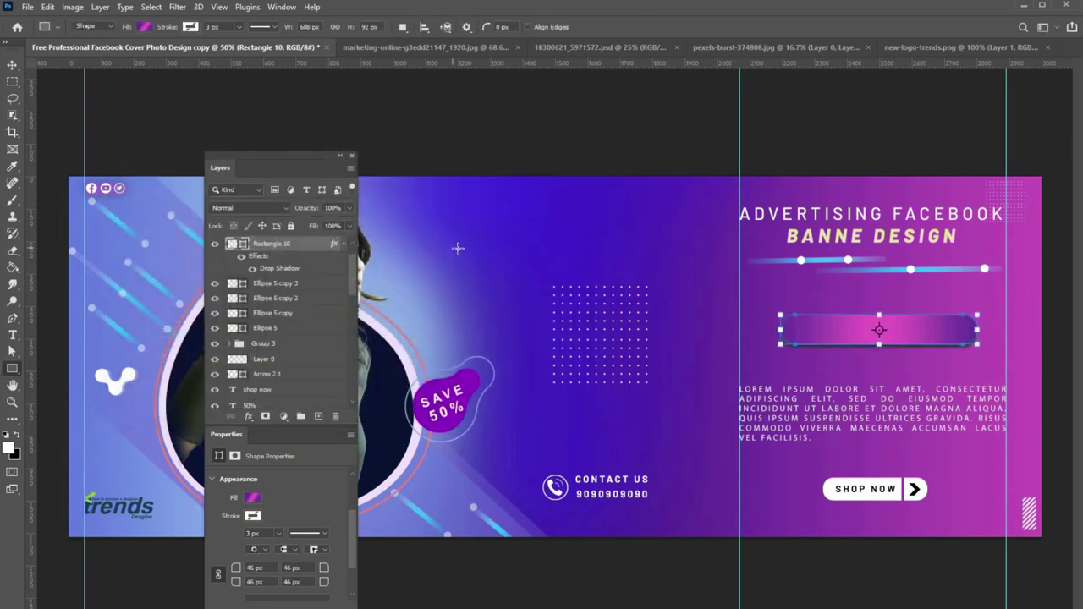
{"action": "left_click", "coordinate": [12, 336]}
{"action": "left_click", "coordinate": [498, 271]}
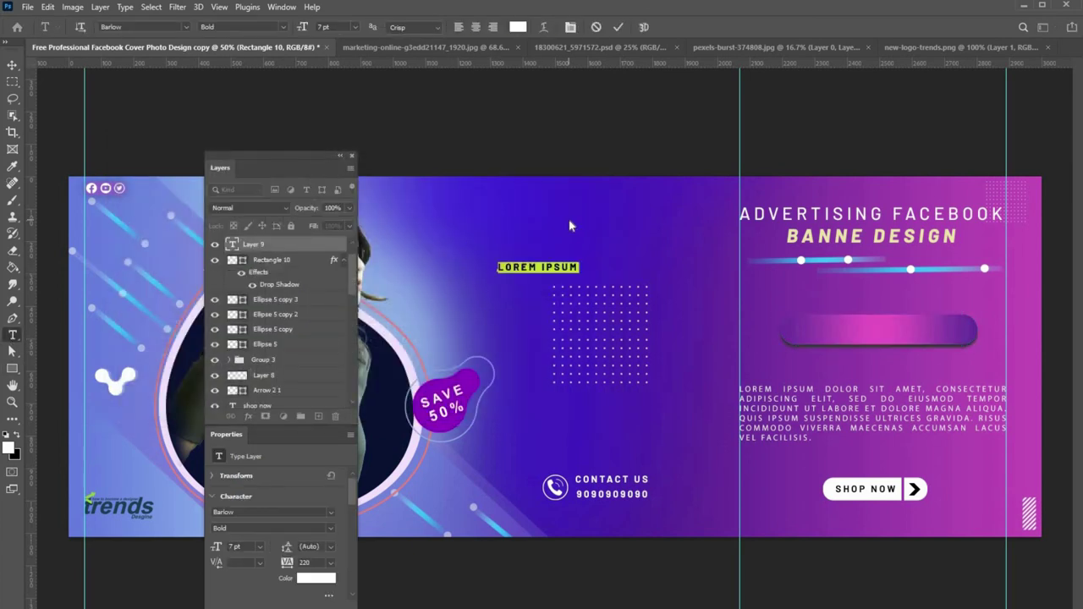
Step: Add white 'FREE DISCOUNT OFFER' text, enlarge it slightly and centre it on the gradient pill
{"action": "type", "text": "FREE DISC"}
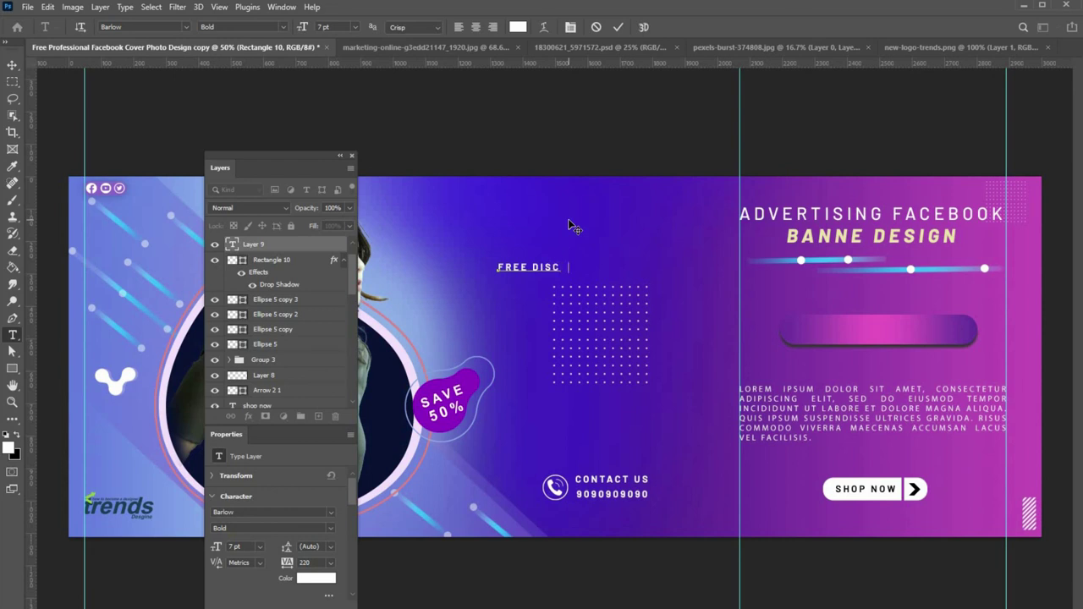
{"action": "key", "text": "ctrl+Return"}
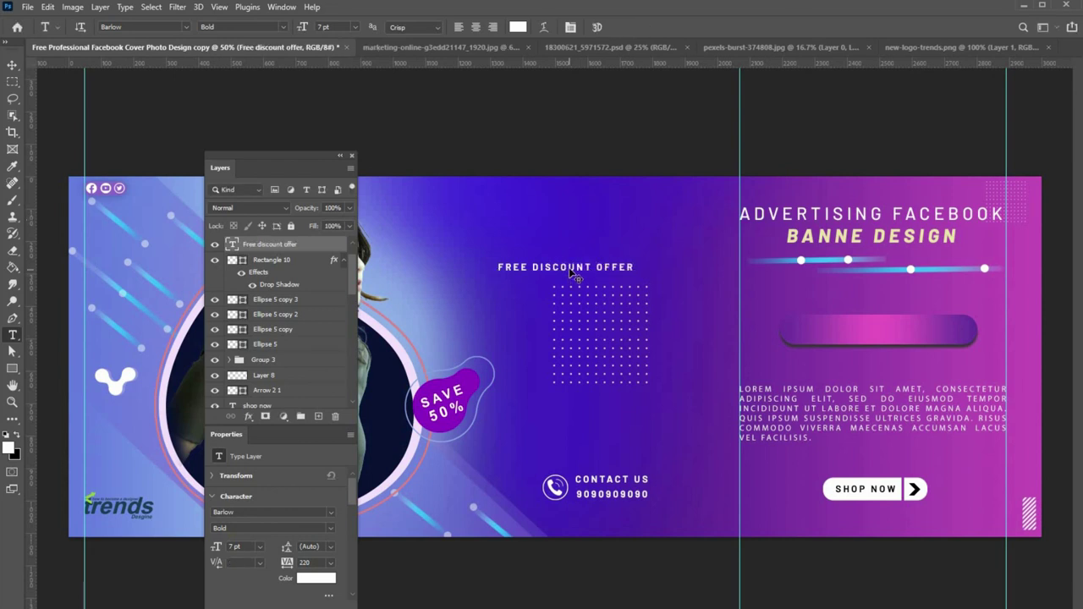
{"action": "left_click_drag", "start_coordinate": [570, 280], "coordinate": [882, 343]}
{"action": "key", "text": "ctrl+shift+period"}
{"action": "key", "text": "ctrl+Return"}
{"action": "left_click", "coordinate": [12, 66]}
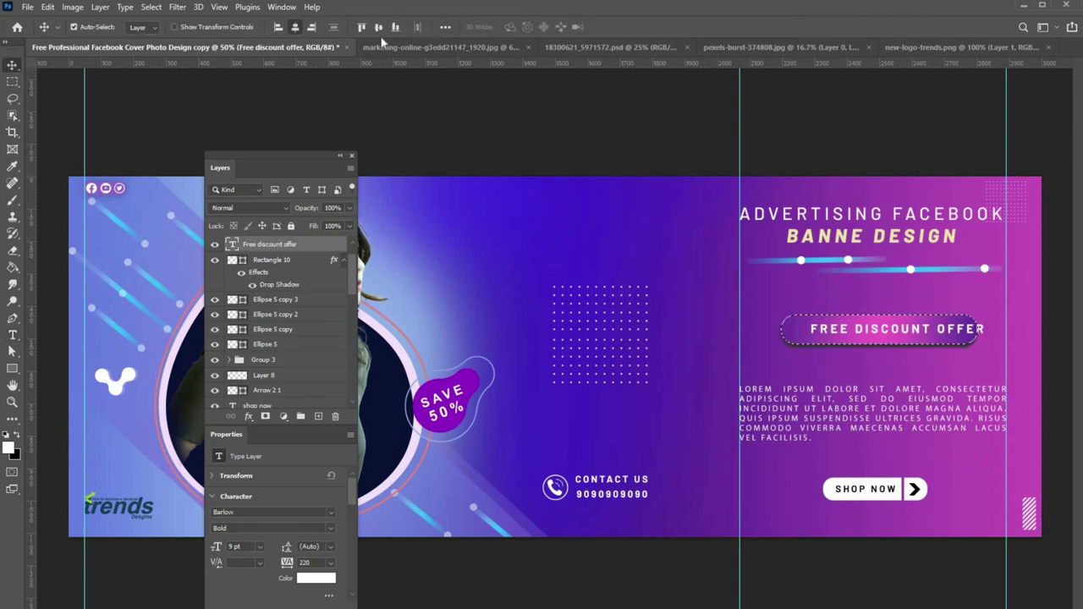
{"action": "key", "text": "shift+Left"}
{"action": "key", "text": "shift+Left"}
{"action": "key", "text": "shift+Left"}
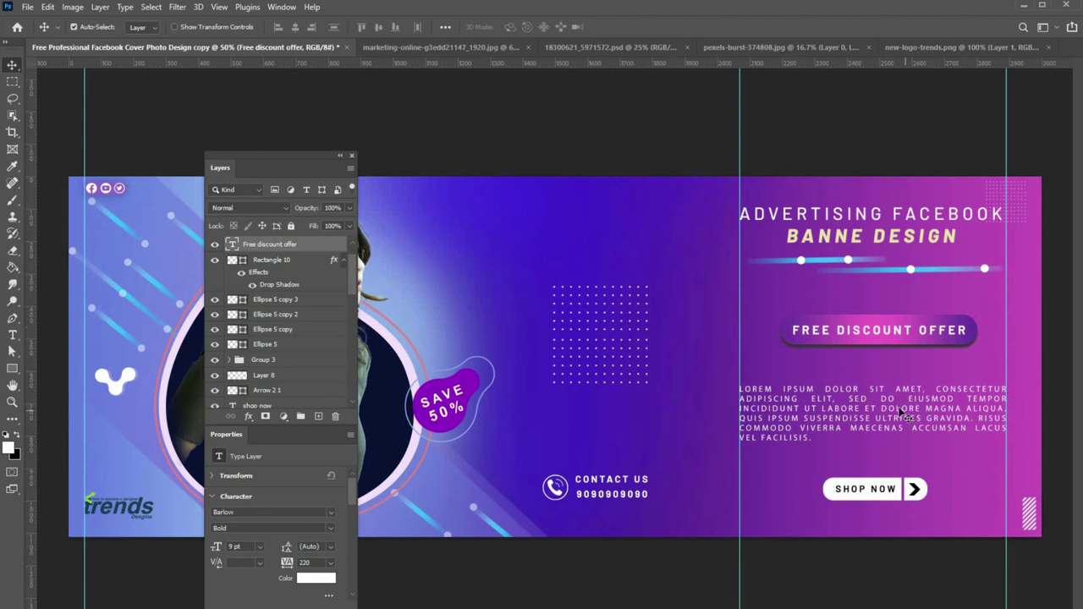
{"action": "double_click", "coordinate": [871, 411]}
{"action": "type", "text": "5"}
{"action": "key", "text": "Return"}
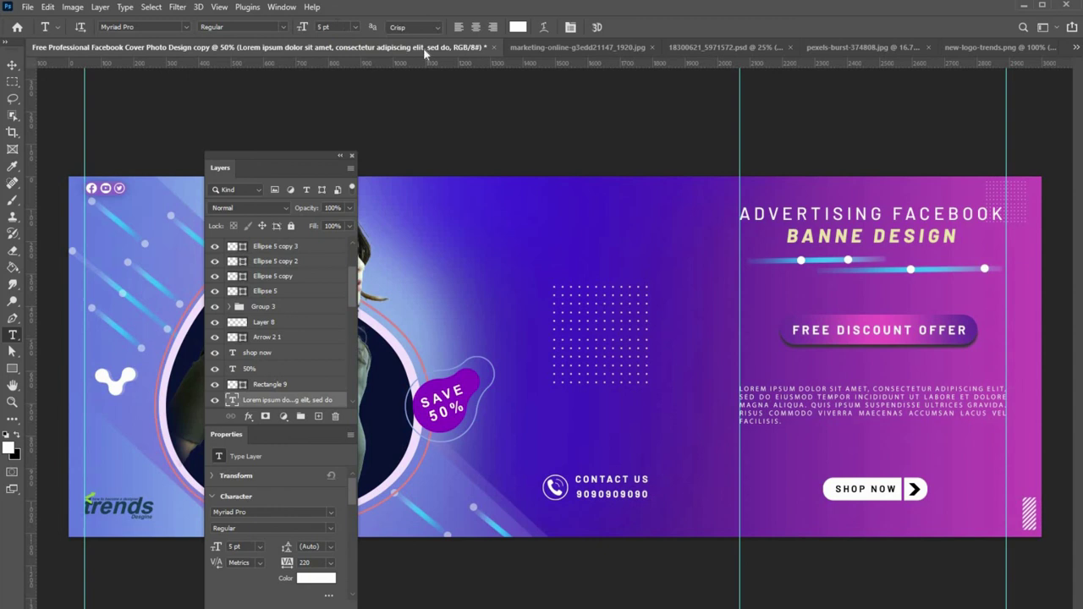
{"action": "left_click", "coordinate": [774, 522]}
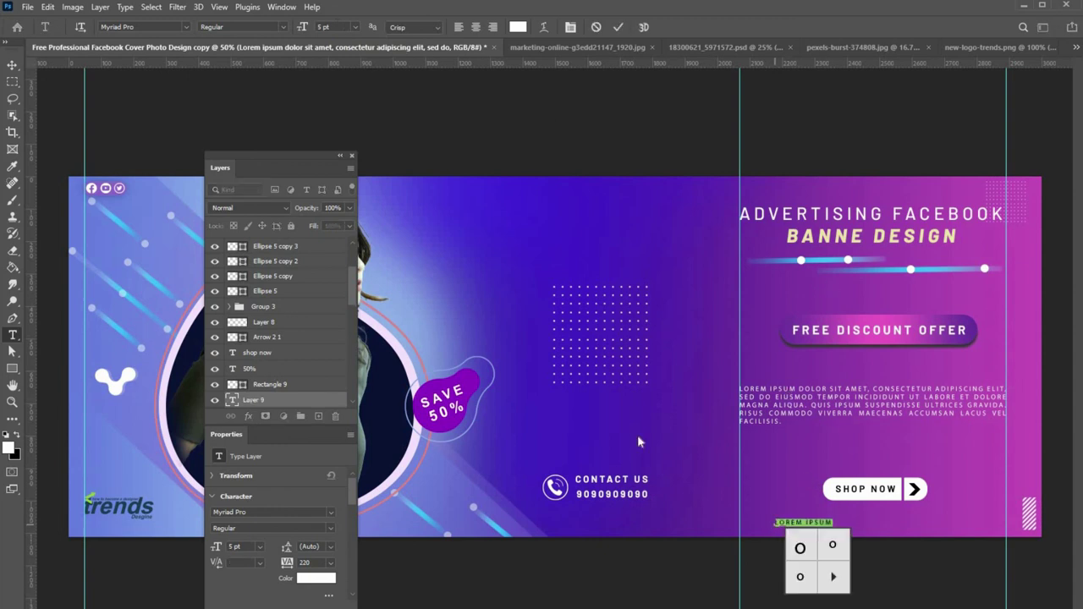
{"action": "left_click_drag", "start_coordinate": [781, 582], "coordinate": [722, 531]}
{"action": "type", "text": "WWW.TRENDSDESgine.com"}
{"action": "key", "text": "ctrl+Return"}
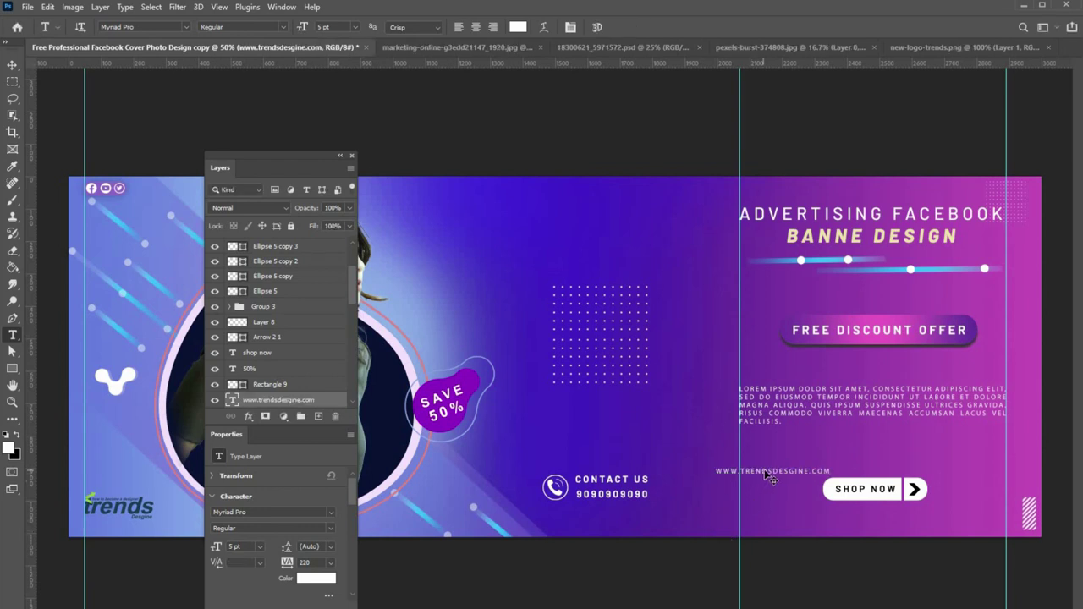
{"action": "left_click_drag", "start_coordinate": [766, 476], "coordinate": [867, 465]}
Step: Position the web address just above SHOP NOW and set its font style to Italic
{"action": "left_click", "coordinate": [920, 460]}
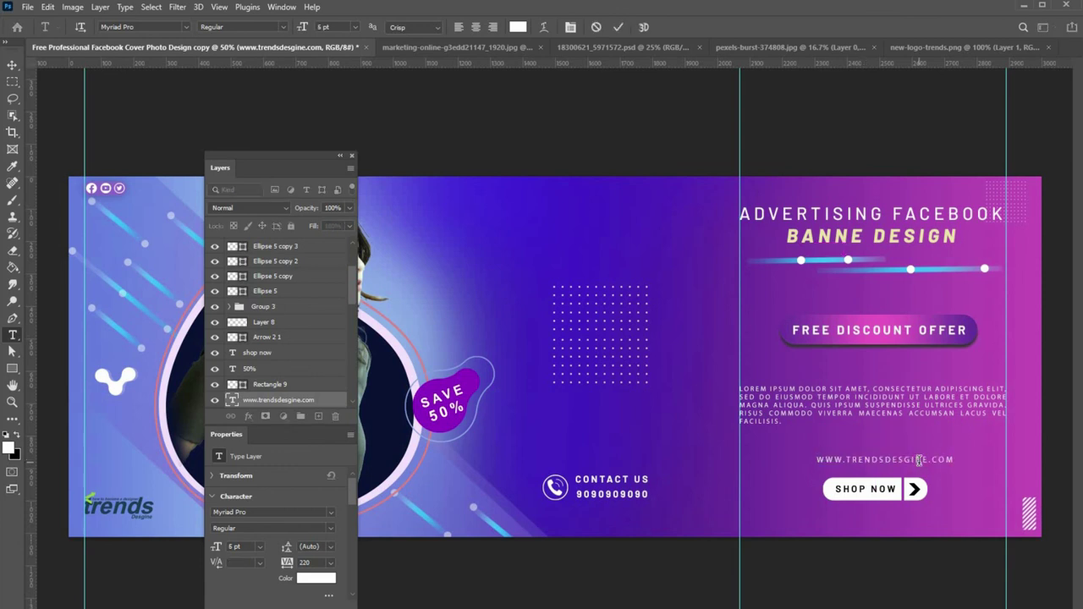
{"action": "key", "text": "ctrl+Left"}
{"action": "key", "text": "ctrl+Left"}
{"action": "key", "text": "ctrl+Up"}
{"action": "key", "text": "ctrl+Return"}
{"action": "double_click", "coordinate": [920, 459]}
{"action": "left_click", "coordinate": [241, 28]}
{"action": "left_click", "coordinate": [240, 100]}
{"action": "key", "text": "ctrl+Return"}
{"action": "left_click", "coordinate": [352, 156]}
{"action": "key", "text": "ctrl+0"}
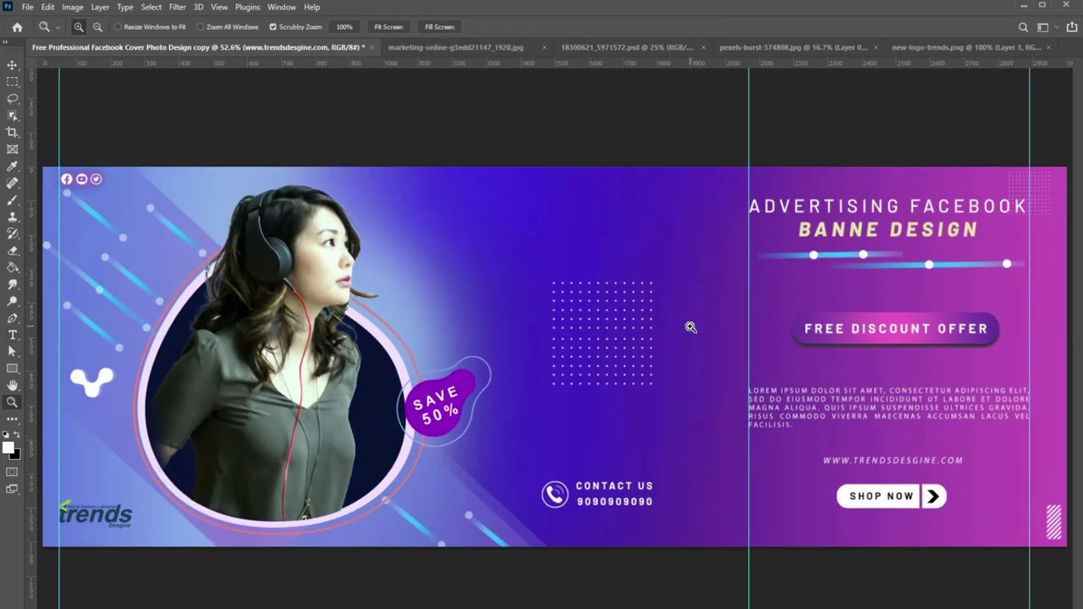
Step: Hide the interface and drag the vertical guides back onto the ruler to remove them
{"action": "key", "text": "Tab"}
{"action": "left_click_drag", "start_coordinate": [739, 269], "coordinate": [12, 271]}
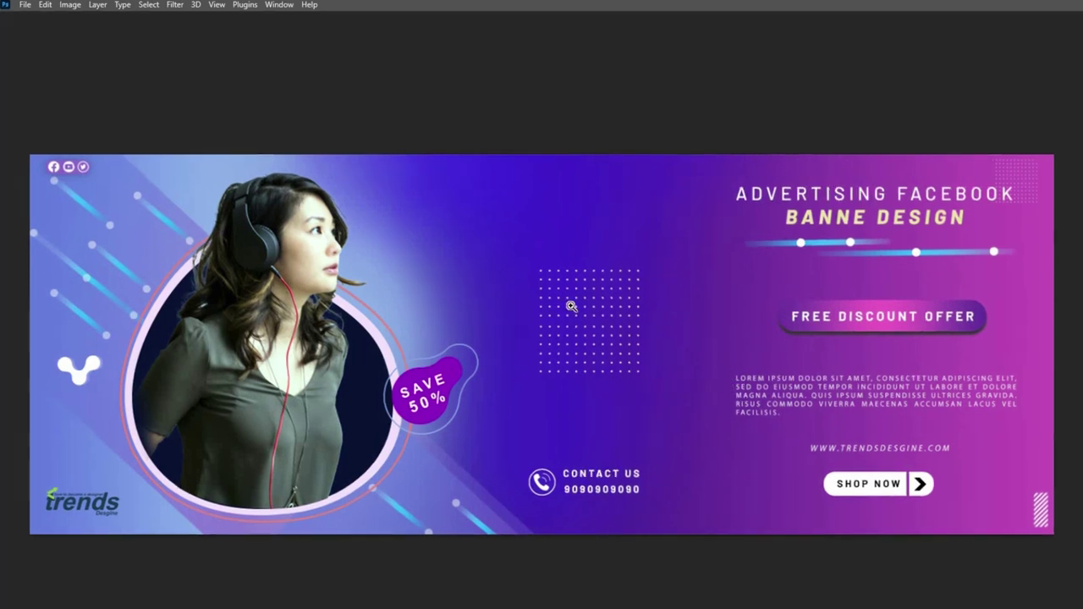